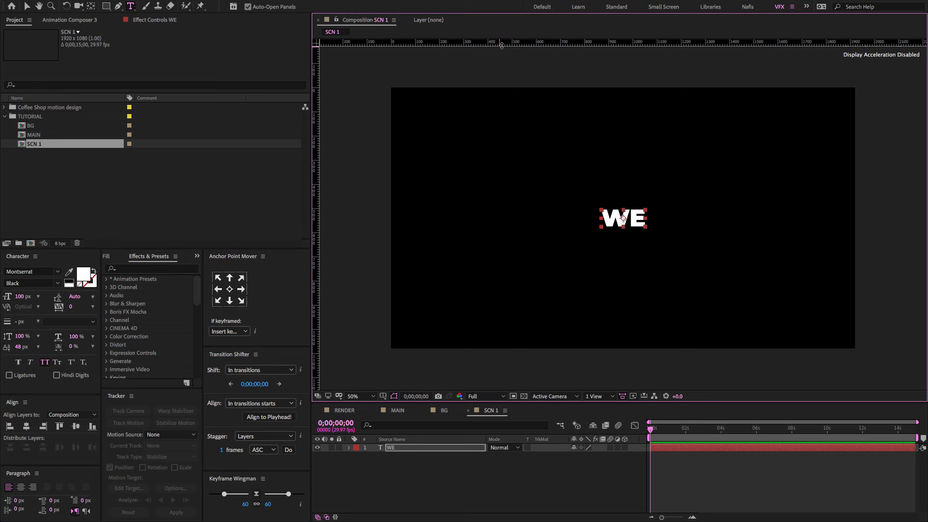
Step: Place horizontal guides at the top and bottom edges of the WE text and a vertical guide through its centre
drag(516, 107, 501, 209)
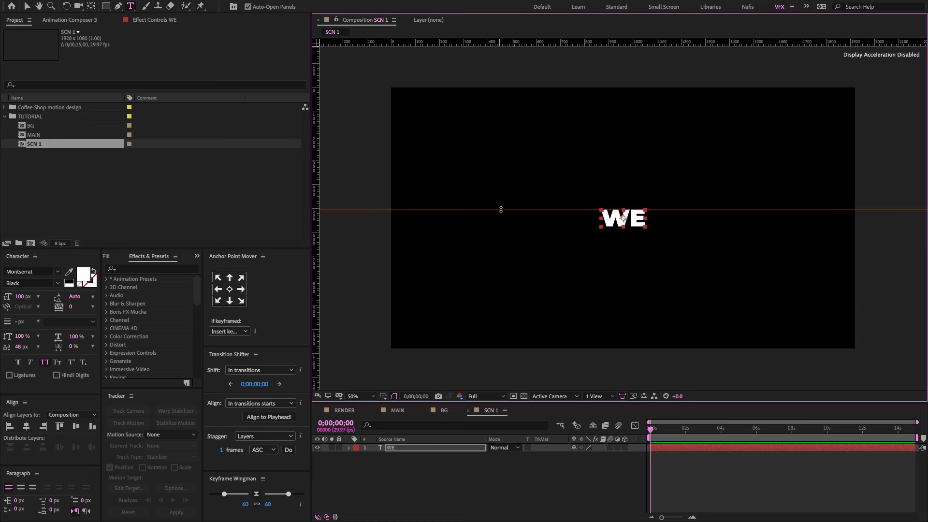
drag(545, 44, 567, 226)
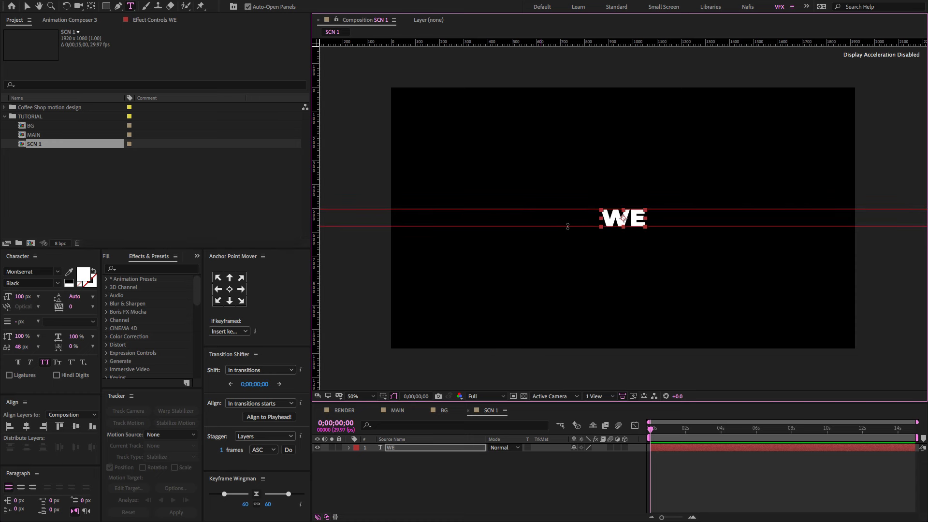
drag(315, 183, 623, 203)
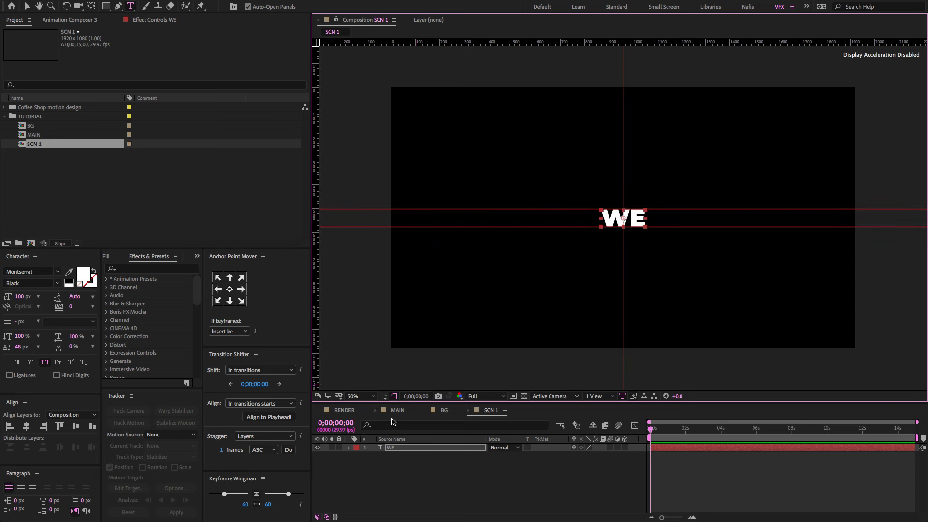
Step: Duplicate the WE text layer
click(447, 465)
click(446, 448)
key(ctrl+d)
key(Caps_Lock)
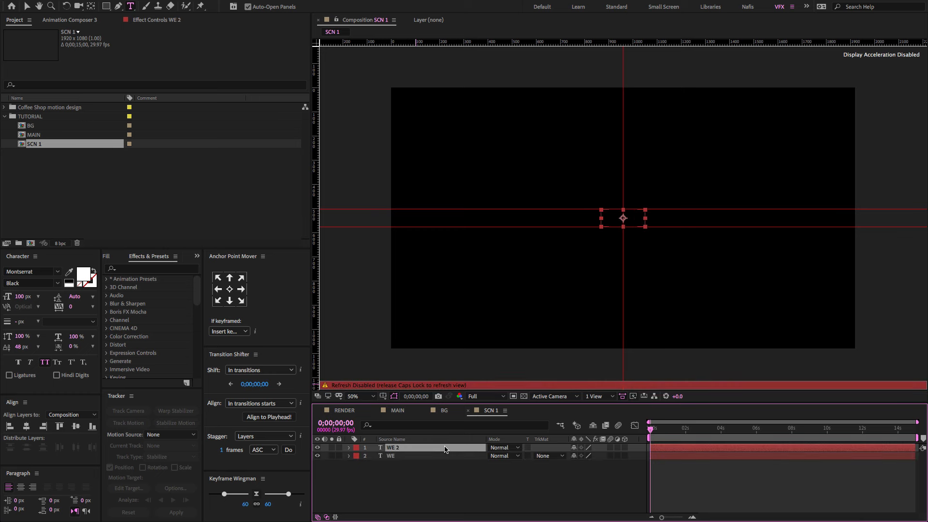
key(Caps_Lock)
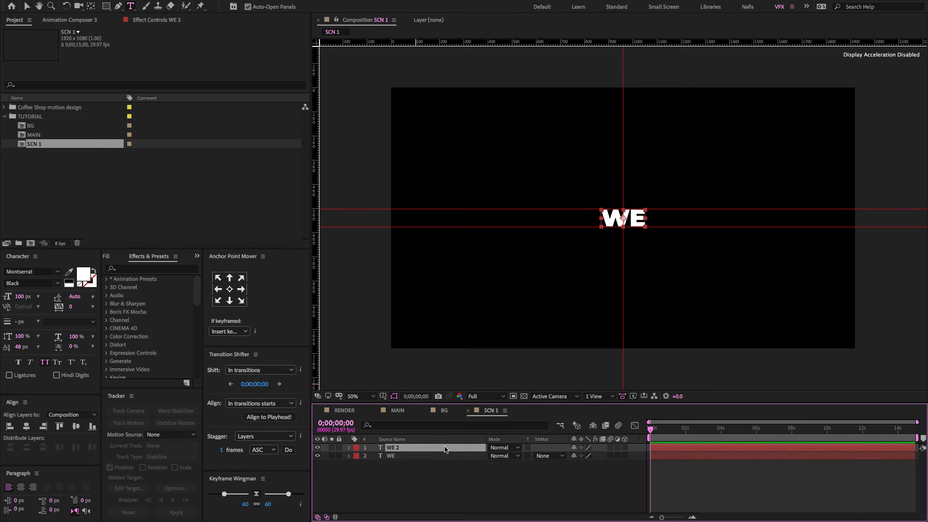
Step: Move the duplicated text horizontally until it sits just to the right of the original WE with a small gap
click(448, 467)
click(444, 447)
key(shift+Right)
key(shift+Right)
key(shift+Right)
key(shift+Right)
key(shift+Right)
key(shift+Right)
key(shift+Right)
key(shift+Right)
key(shift+Right)
key(shift+Right)
key(shift+Right)
key(shift+Right)
key(shift+Right)
key(shift+Right)
key(shift+Right)
key(shift+Right)
key(shift+Right)
key(shift+Right)
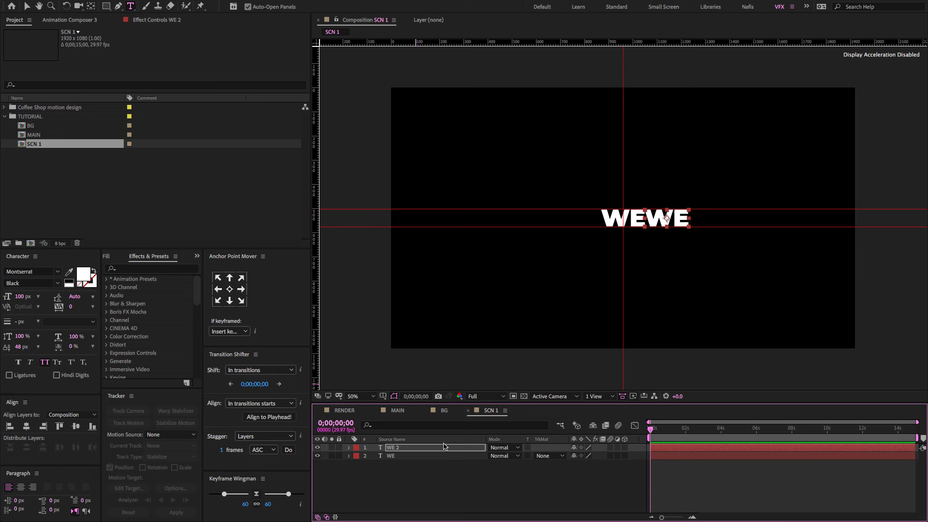
key(shift+Right)
key(shift+Right)
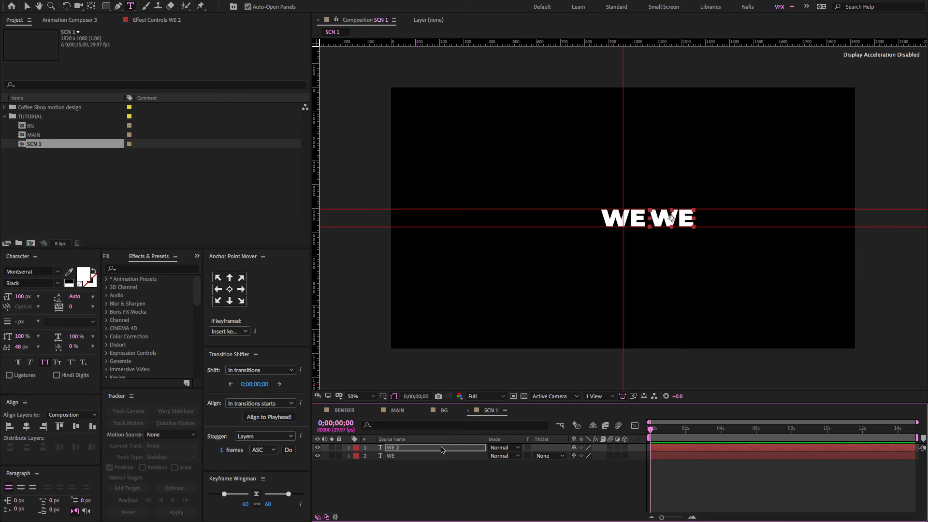
Step: Change the duplicated layer's text to "love" and set its font style to Medium, keeping the size at 100 px
double_click(441, 449)
text(love)
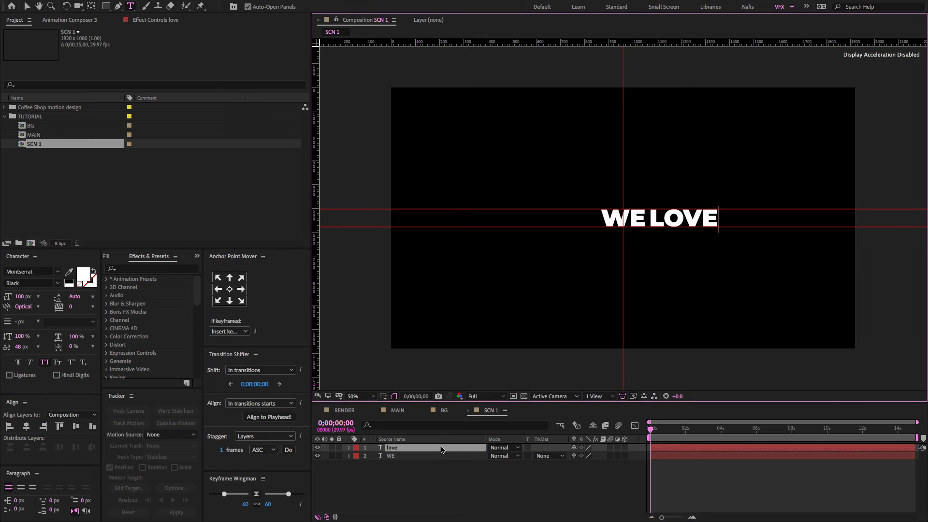
key(ctrl+a)
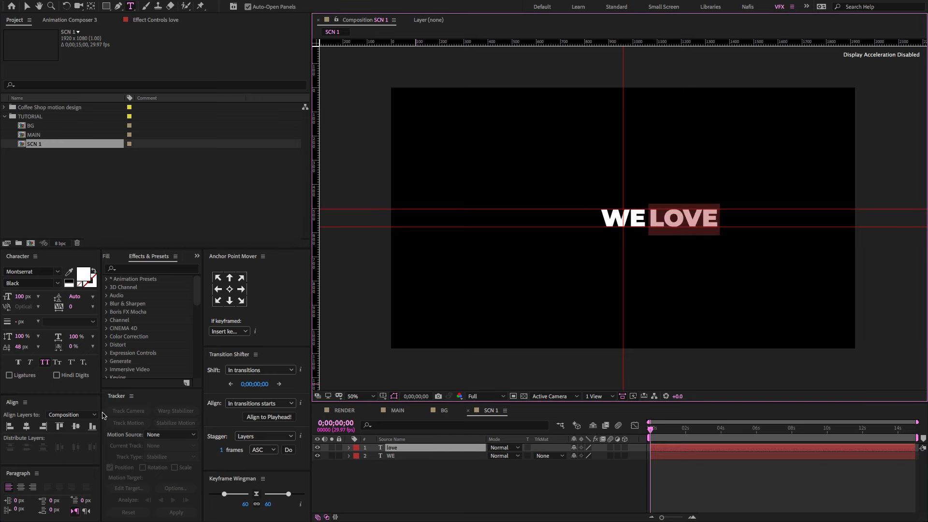
click(59, 288)
click(39, 377)
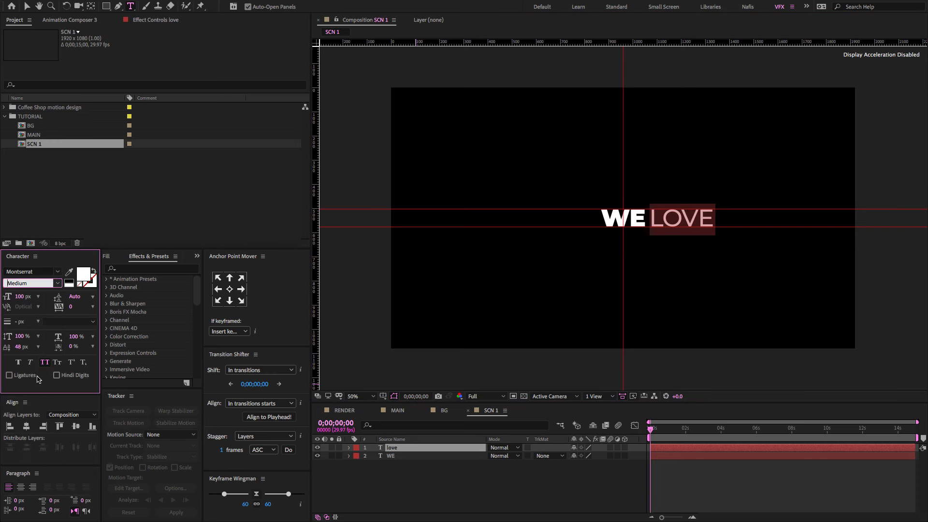
click(18, 297)
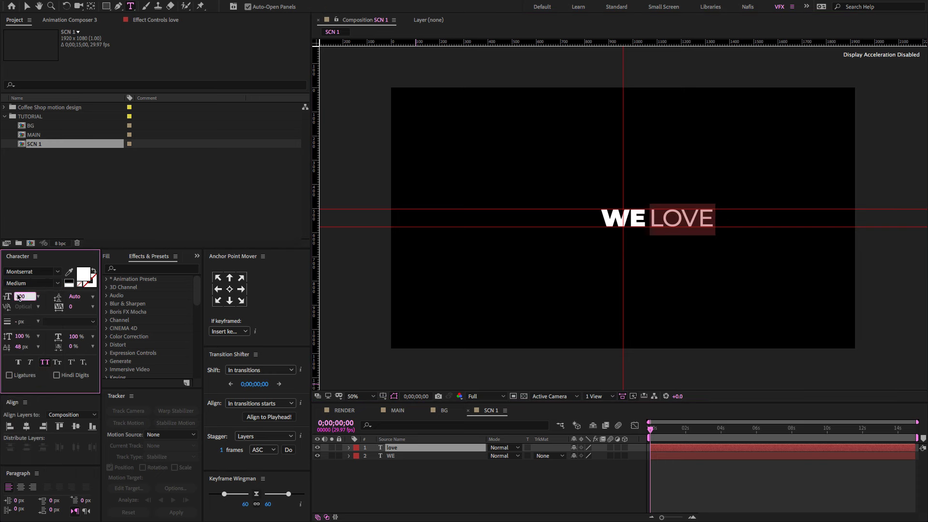
key(Return)
Step: Set the font size of the WE text layer to 150 px
click(434, 457)
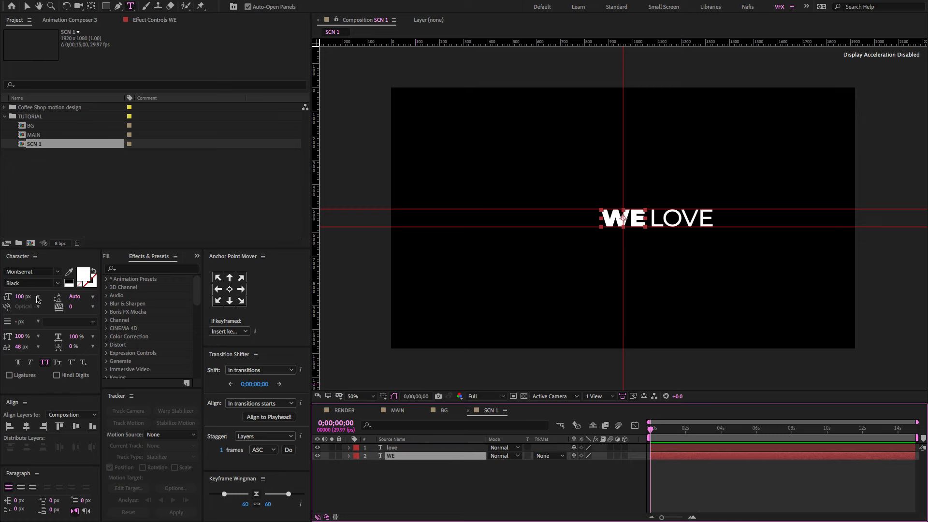
click(19, 297)
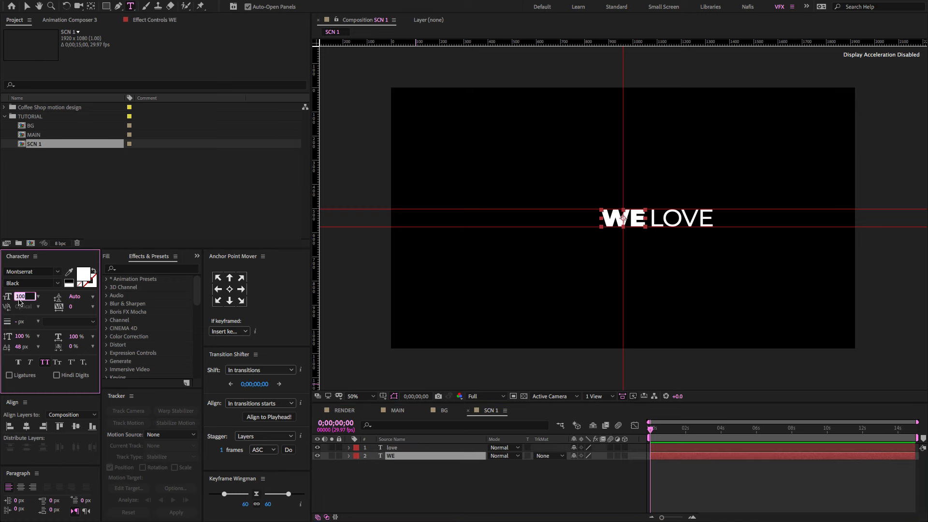
text(150)
key(Return)
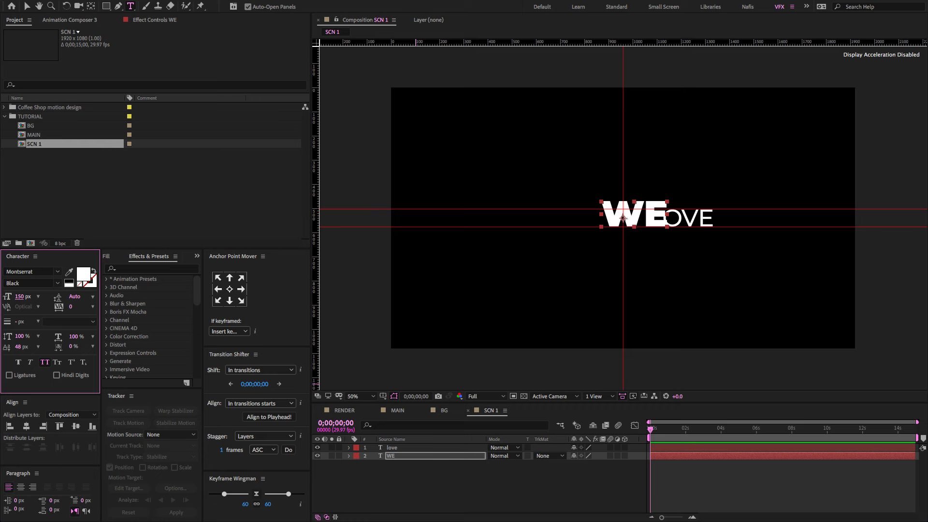
Step: Centre the WE text in the composition and move the two horizontal guides to its top and bottom edges
click(26, 427)
click(74, 428)
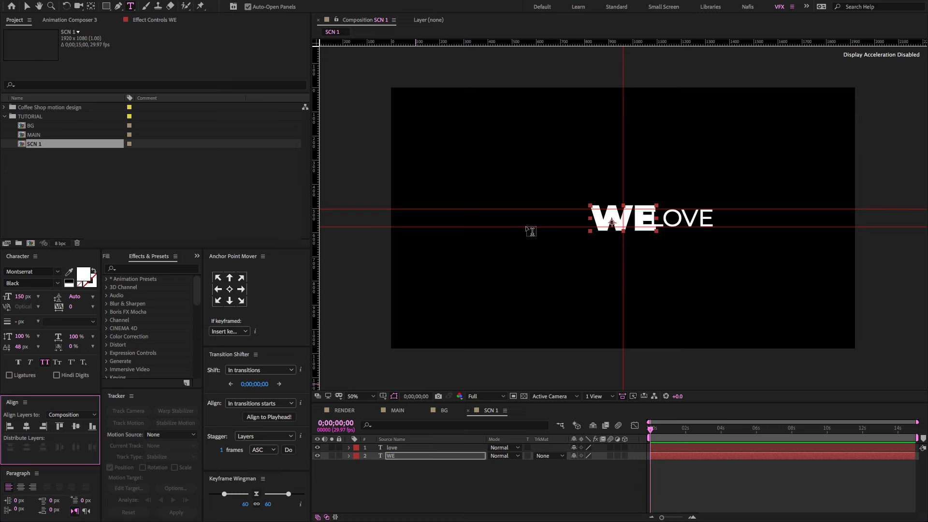
key(v)
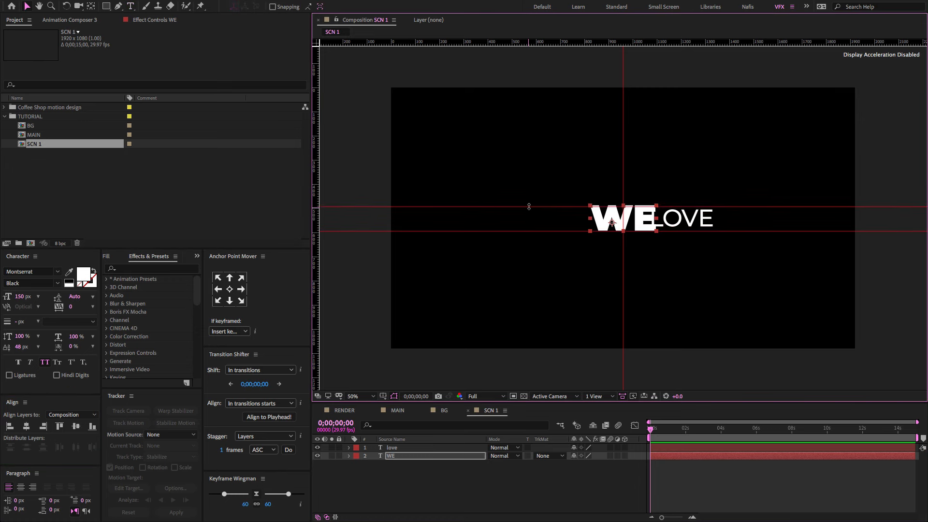
Step: Centre the love text in the composition, and nudge it to the right of WE and down to the lower guide
click(710, 219)
click(26, 427)
click(74, 428)
key(shift+Right)
key(shift+Right)
key(shift+Right)
key(shift+Right)
key(shift+Right)
key(shift+Right)
key(shift+Right)
key(shift+Right)
key(shift+Right)
key(shift+Right)
key(shift+Right)
key(shift+Right)
key(shift+Right)
key(shift+Right)
key(shift+Right)
key(shift+Right)
key(shift+Right)
key(shift+Right)
key(shift+Right)
key(shift+Right)
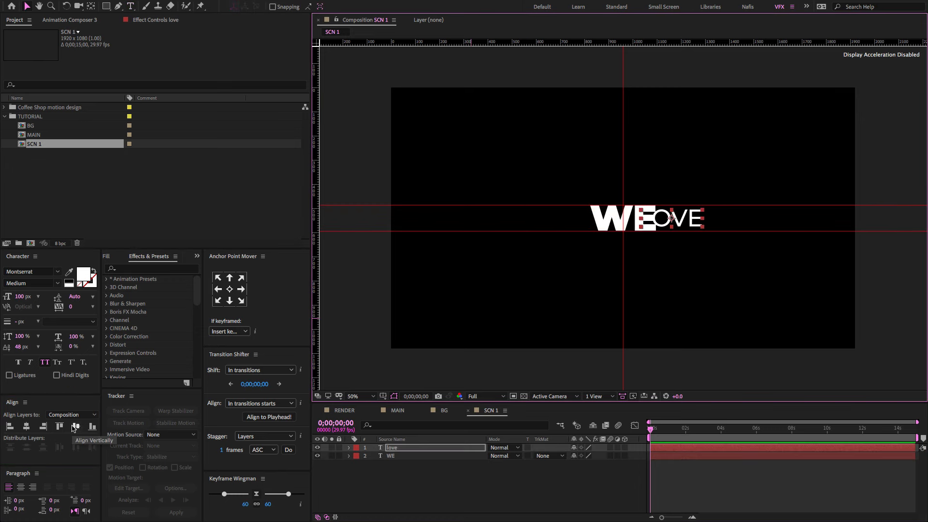
key(shift+Down)
key(shift+Down)
Step: Move both text layers left together so love sits at 1096, 558 and WE at 818, 540
drag(468, 484, 441, 450)
key(shift+Left)
key(shift+Left)
key(shift+Left)
key(shift+Left)
key(shift+Left)
key(shift+Left)
key(shift+Left)
key(shift+Left)
key(shift+Left)
key(shift+Left)
key(shift+Left)
key(shift+Left)
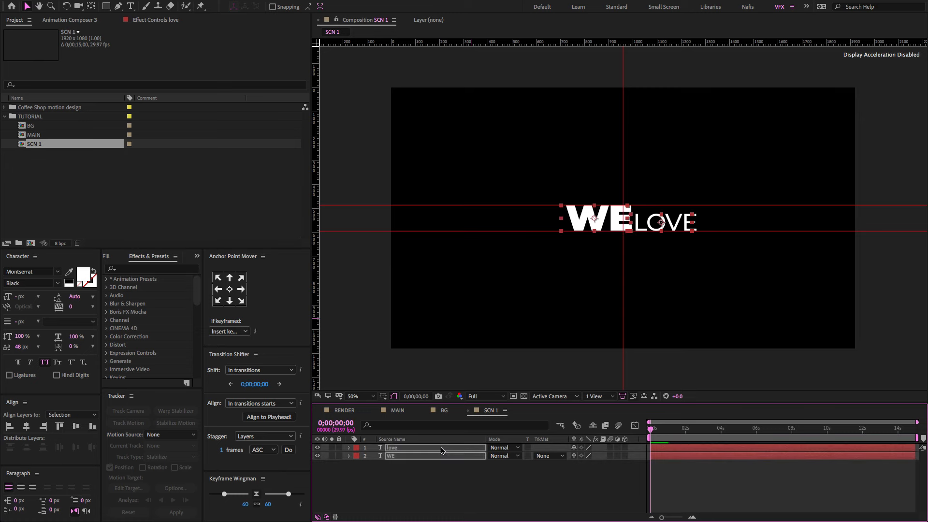
key(Left)
key(Left)
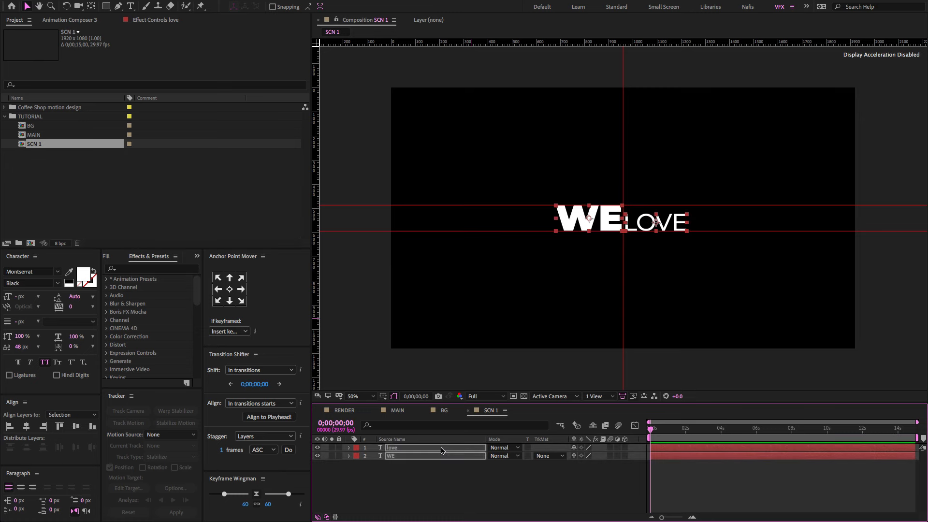
click(441, 450)
click(442, 467)
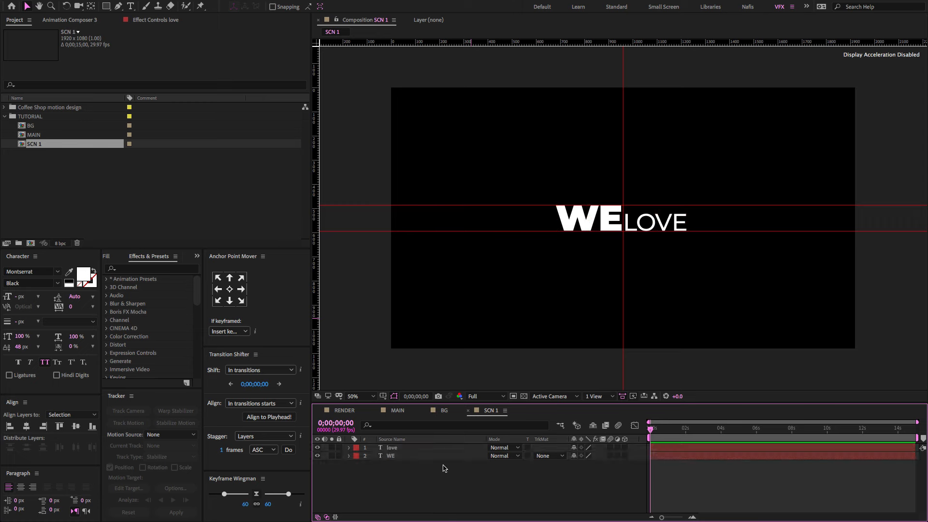
Step: Add position keyframes at 0;00;00;00 to both the love and WE text layers
drag(457, 489, 437, 439)
key(p)
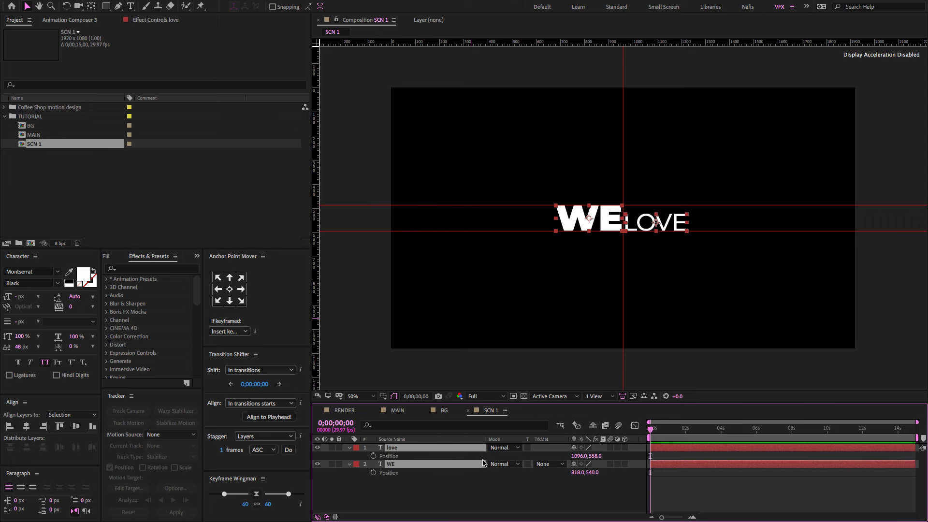
click(373, 456)
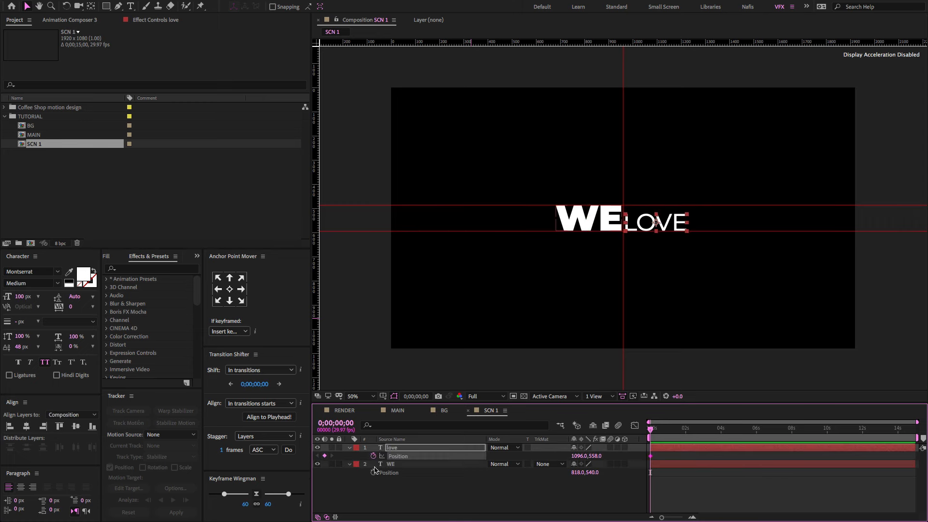
click(373, 472)
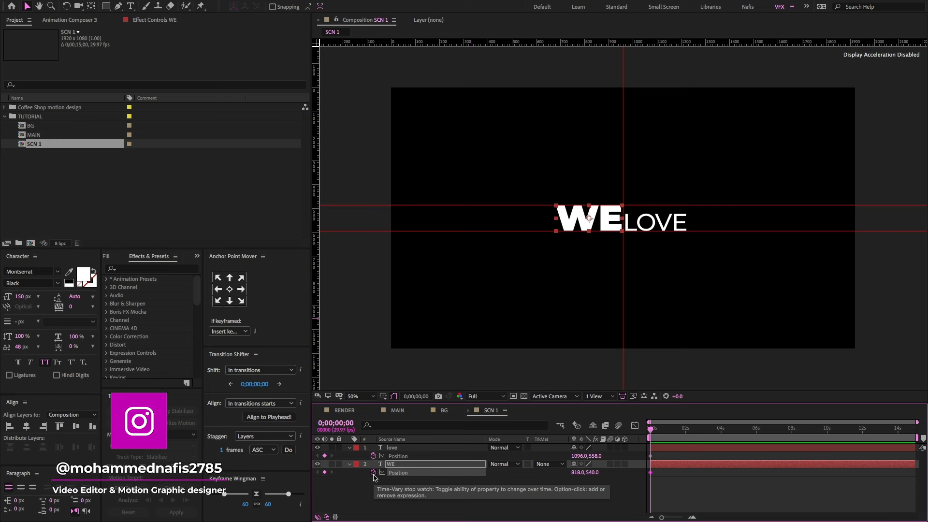
Step: Shift both position keyframes to 0;00;01;00 and set off-screen start positions at 0;00;00;00: love at -144, 558 and WE at -422, 540
key(shift+Page_Down)
key(shift+Page_Down)
key(shift+Page_Down)
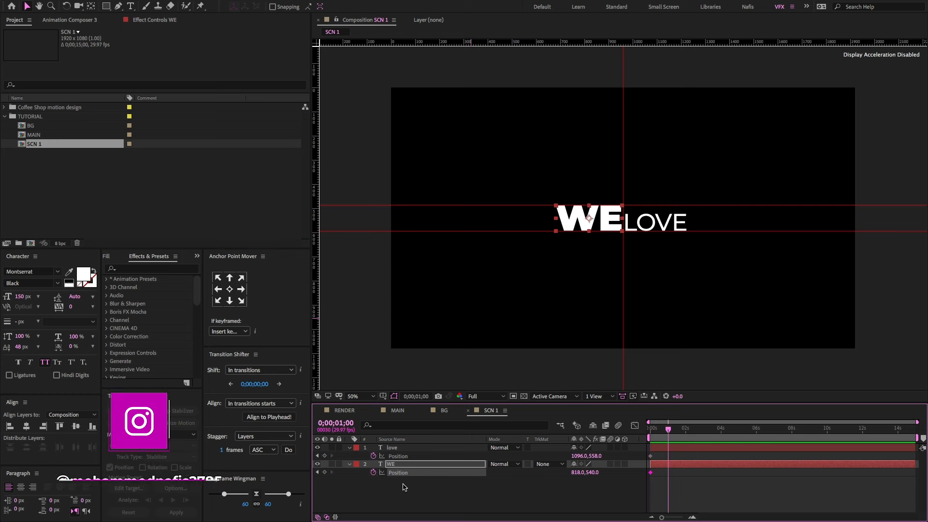
drag(663, 493, 673, 459)
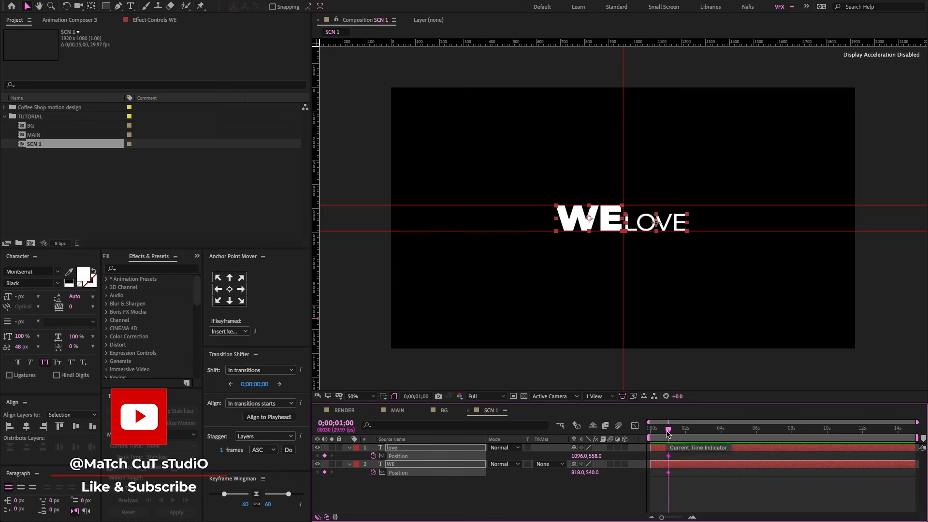
key(Home)
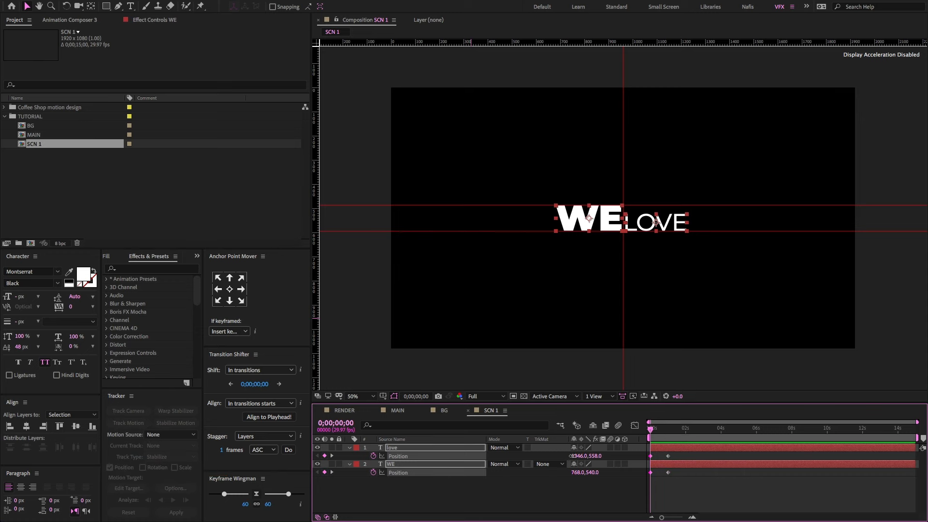
drag(576, 455, 517, 456)
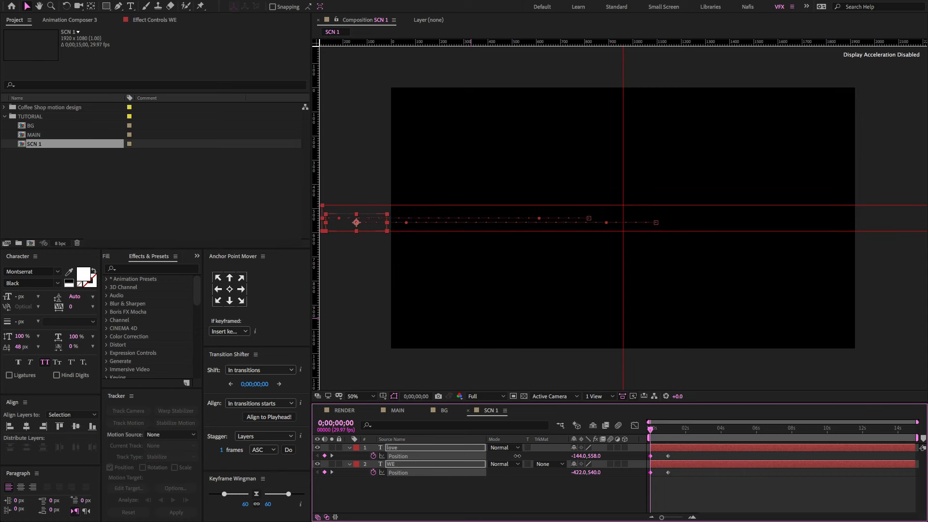
Step: Easy-ease all position keyframes and reshape the speed graph for a fast start and a long, slow finish, then preview the motion
drag(730, 493, 637, 459)
key(F9)
click(634, 426)
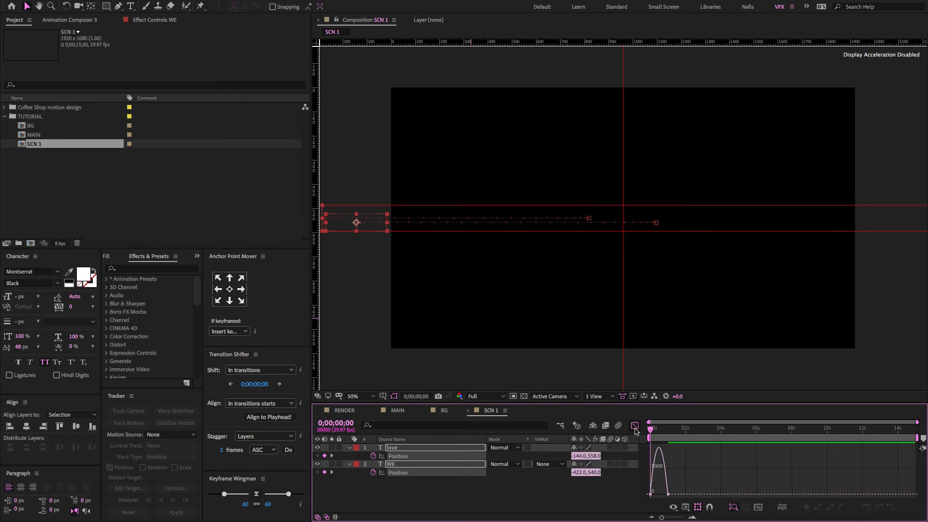
scroll(708, 481, up, 3)
drag(748, 481, 673, 494)
click(634, 426)
key(space)
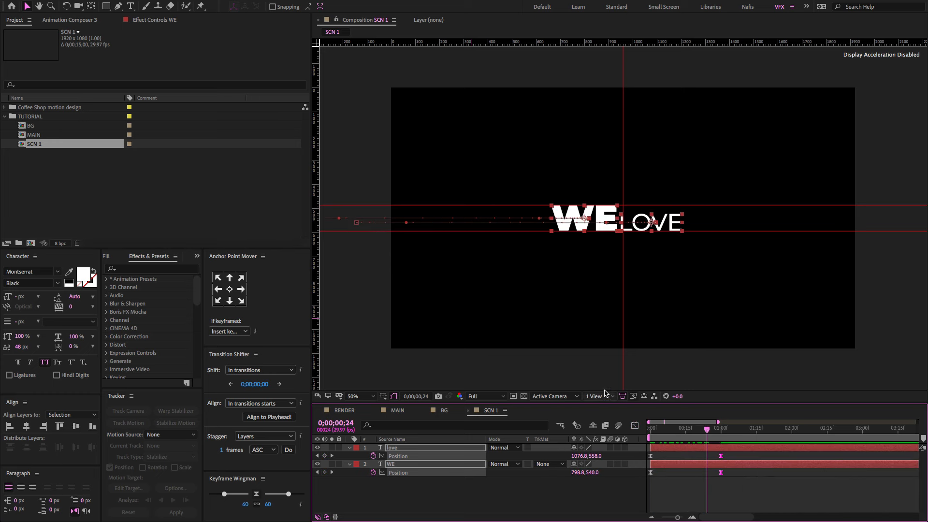
Step: Enable motion blur for both text layers and preview the blurred animation
click(610, 447)
key(space)
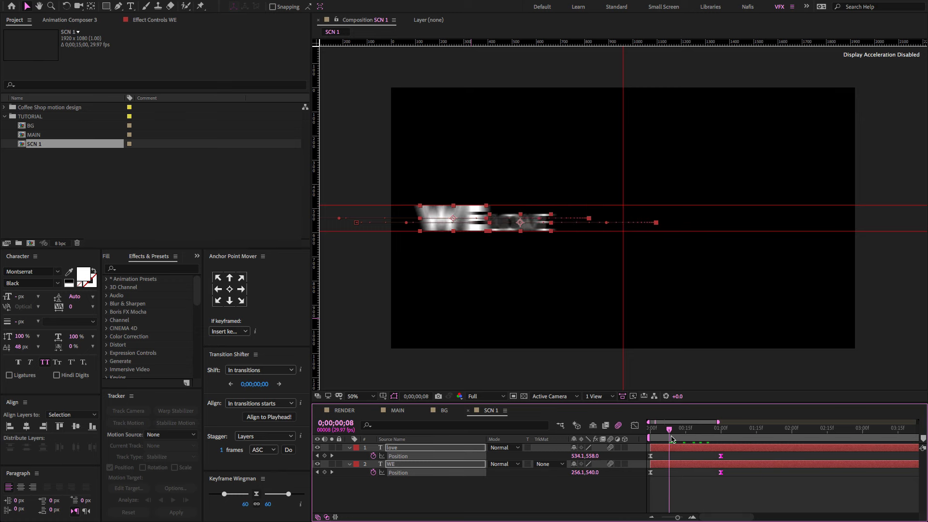
click(486, 476)
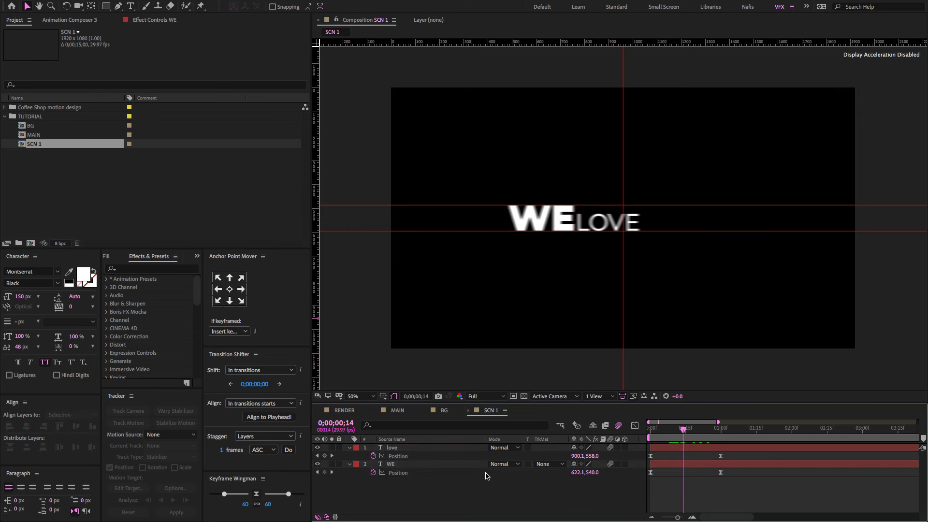
Step: Delay the love layer so that it starts at 0;00;00;15
click(450, 450)
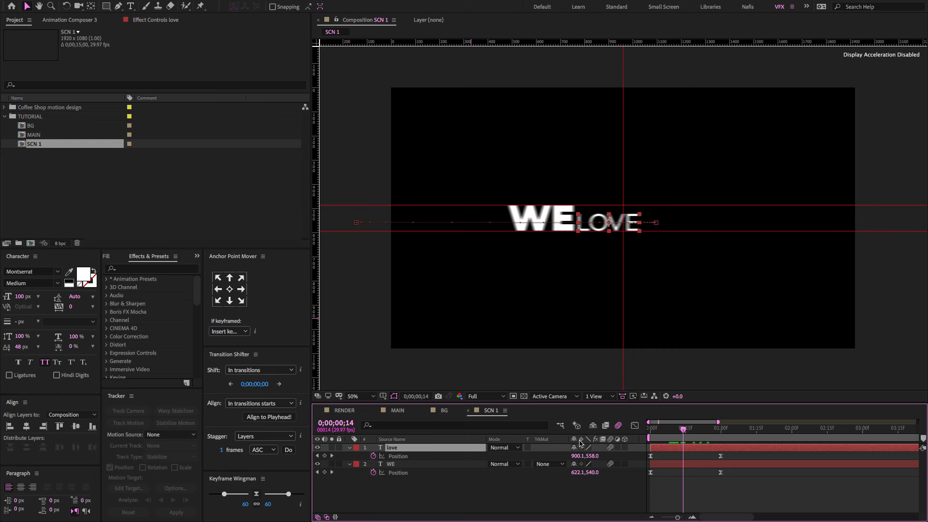
key(Page_Down)
key(Page_Down)
drag(688, 431, 721, 451)
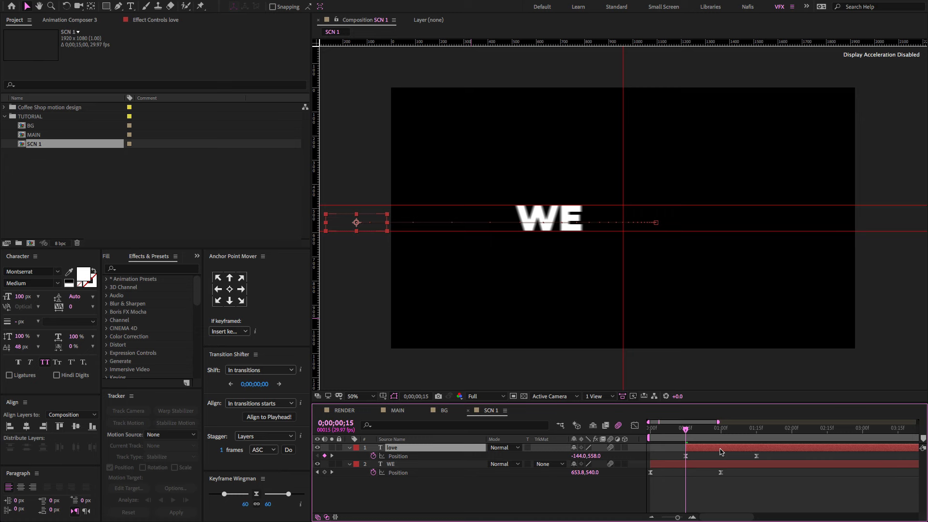
Step: Collapse the keyframed properties of both text layers and check the staggered animation at 0;00;00;22
key(ctrl+a)
key(u)
mouse_move(685, 430)
mouse_down()
mouse_move(658, 430)
mouse_move(731, 430)
mouse_move(702, 430)
mouse_up()
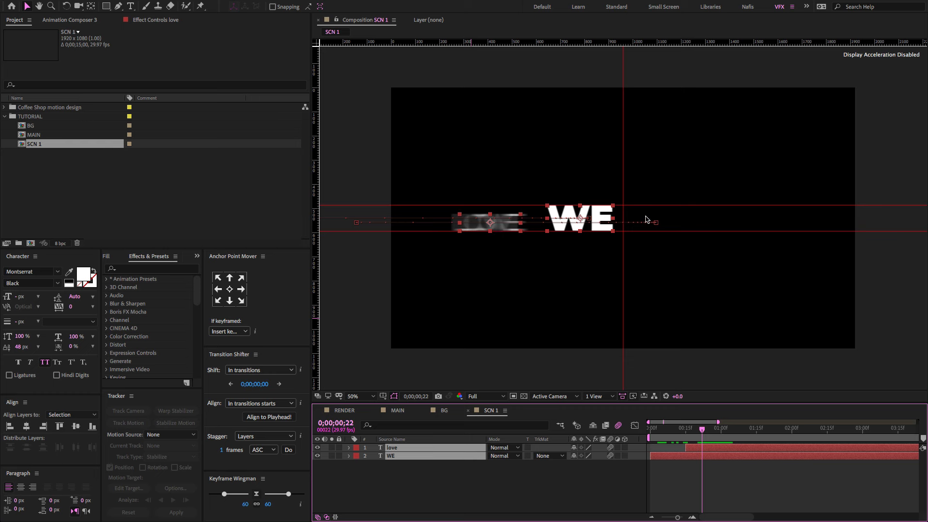
click(549, 473)
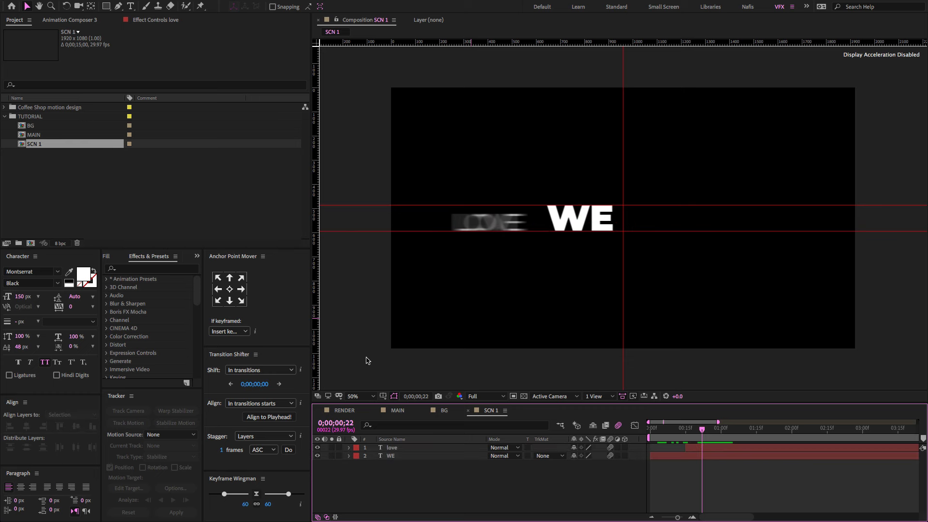
Step: Draw a white FFFFFF rectangle without stroke over the WE and LOVE text, from the vertical center guide to beyond the frame's left edge
click(106, 8)
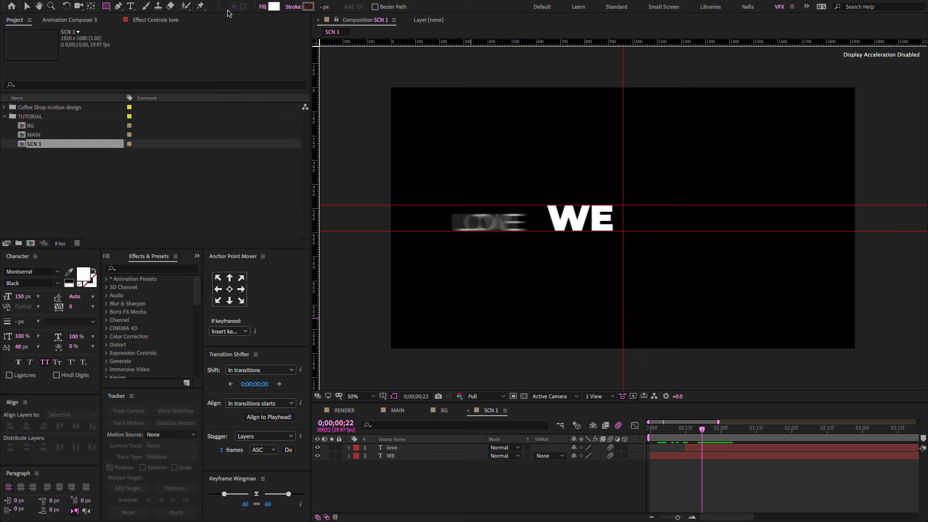
click(273, 8)
drag(161, 142, 92, 132)
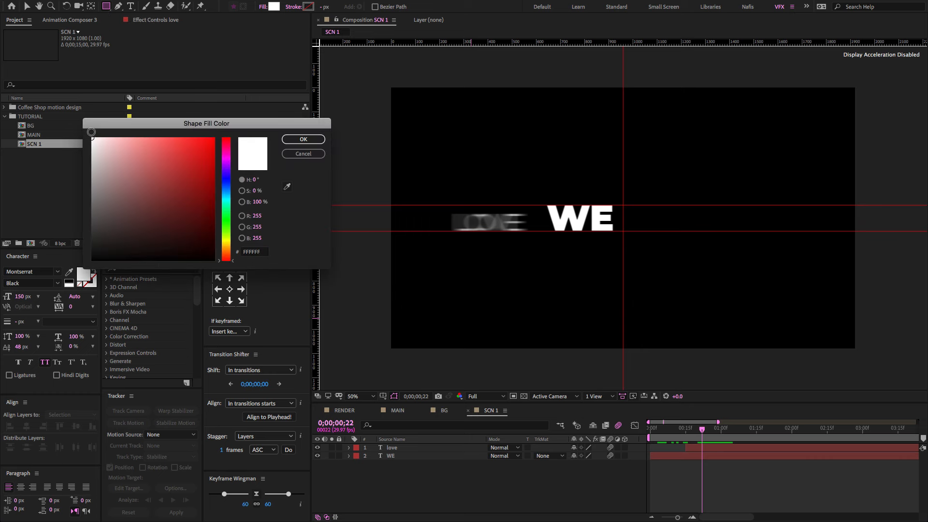
click(303, 139)
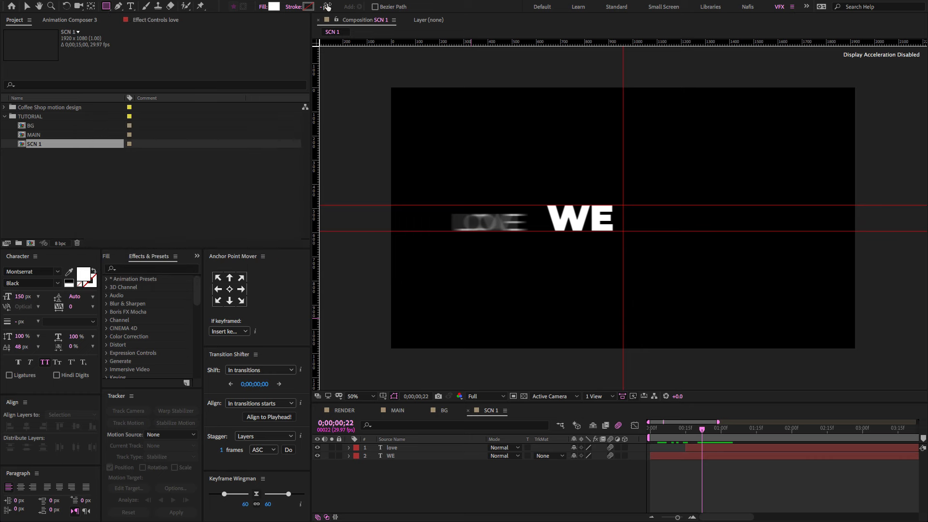
click(293, 8)
click(419, 240)
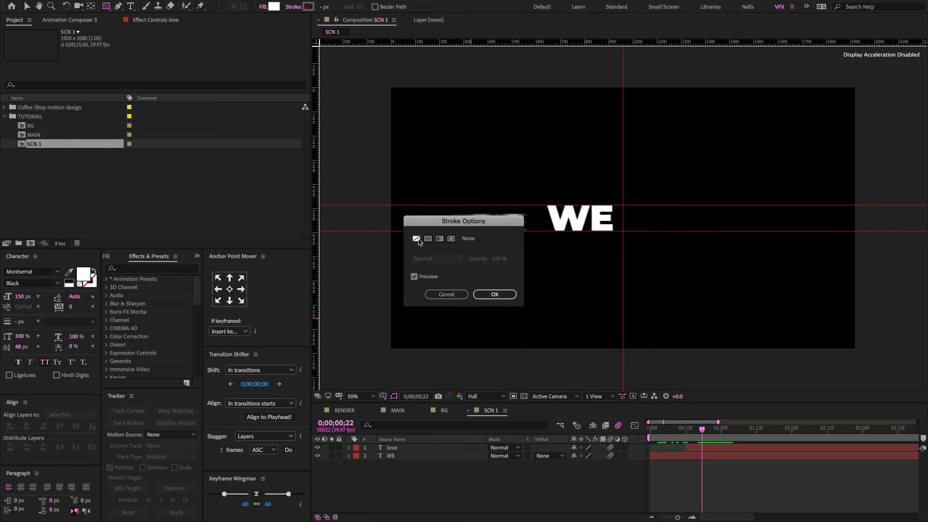
click(495, 295)
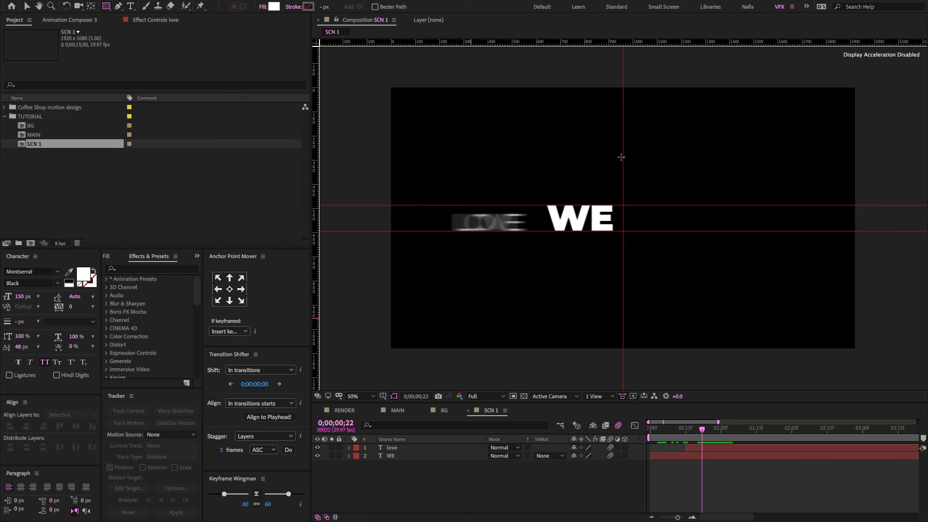
mouse_move(622, 157)
mouse_down()
mouse_move(586, 194)
mouse_move(431, 263)
mouse_move(327, 275)
mouse_up()
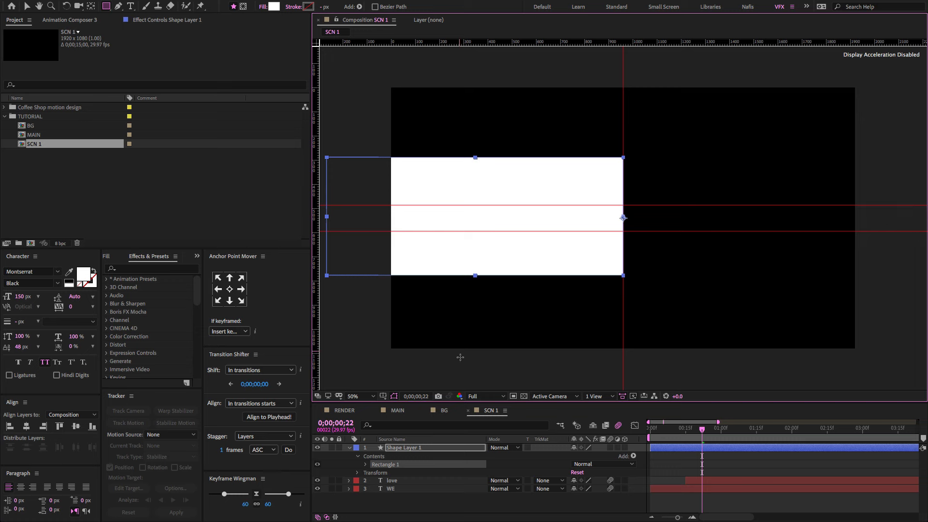
click(349, 447)
Step: Set the love layer's track matte to Alpha Inverted Matte "Shape Layer 1" and scrub to 0;00;01;07 to check the reveal
click(419, 456)
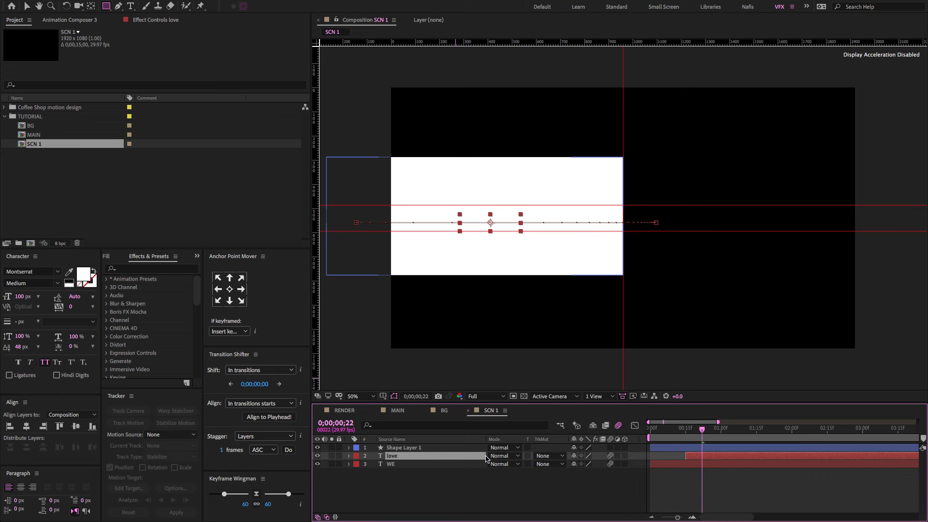
click(326, 517)
click(327, 517)
click(327, 517)
click(529, 517)
click(530, 517)
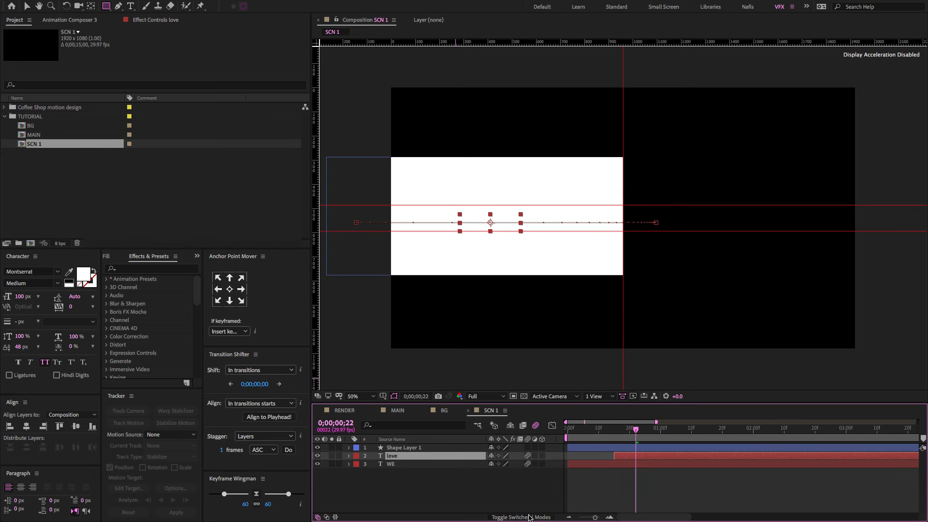
click(529, 517)
click(318, 517)
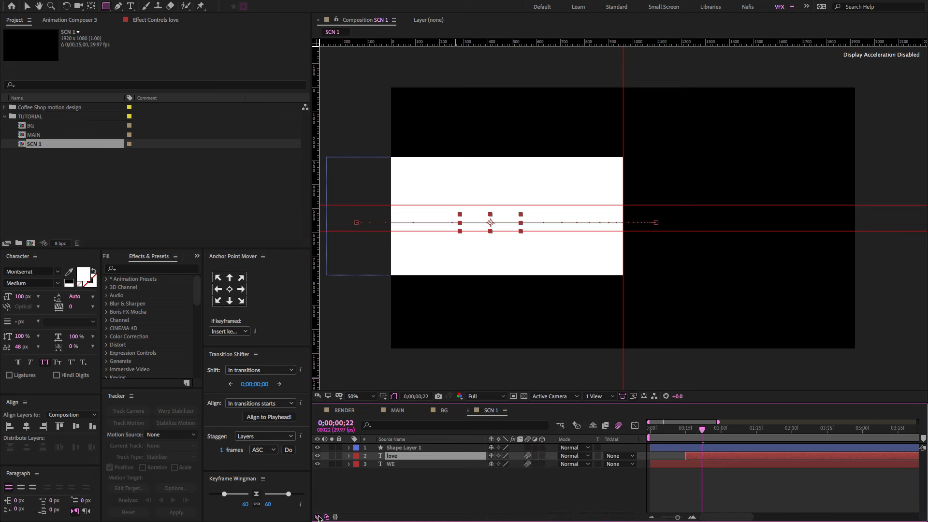
click(318, 517)
click(318, 517)
click(620, 456)
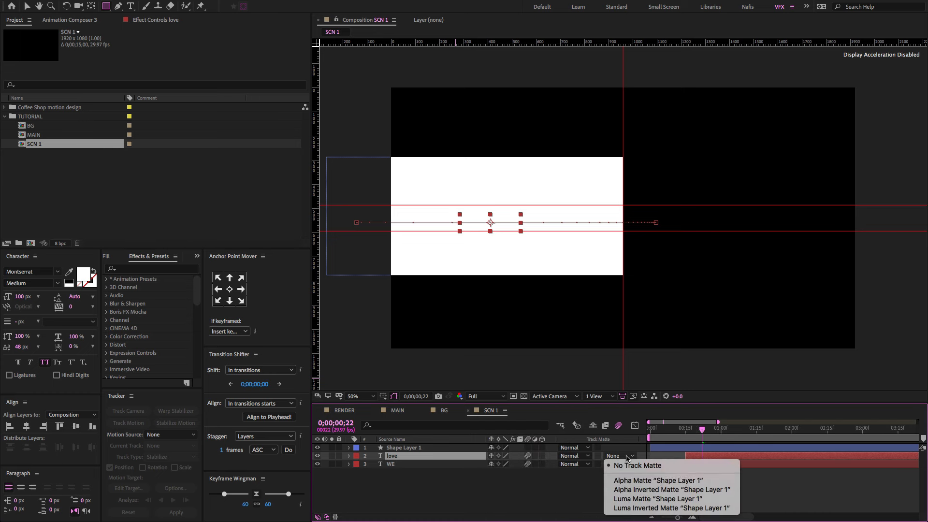
click(627, 489)
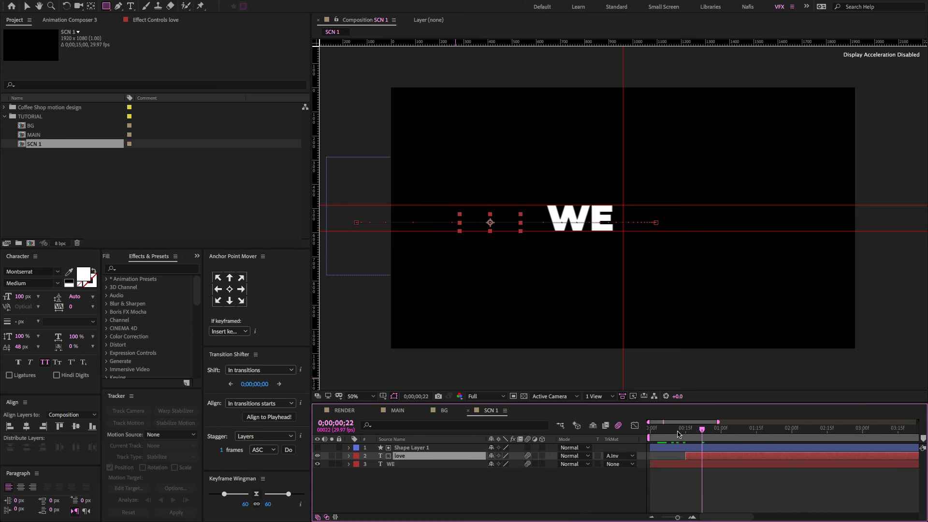
drag(678, 434, 738, 433)
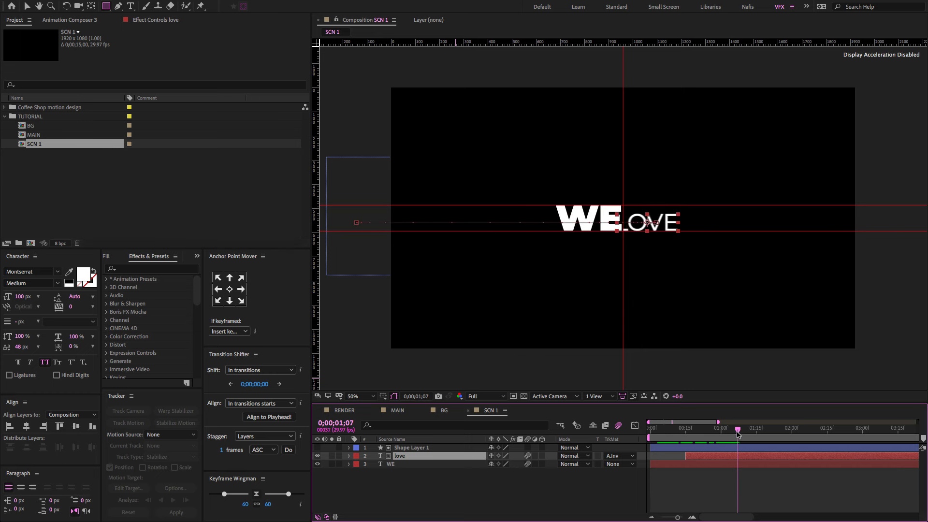
Step: Pre-compose the shape layer and both text layers into a new composition named TEXT
key(minus)
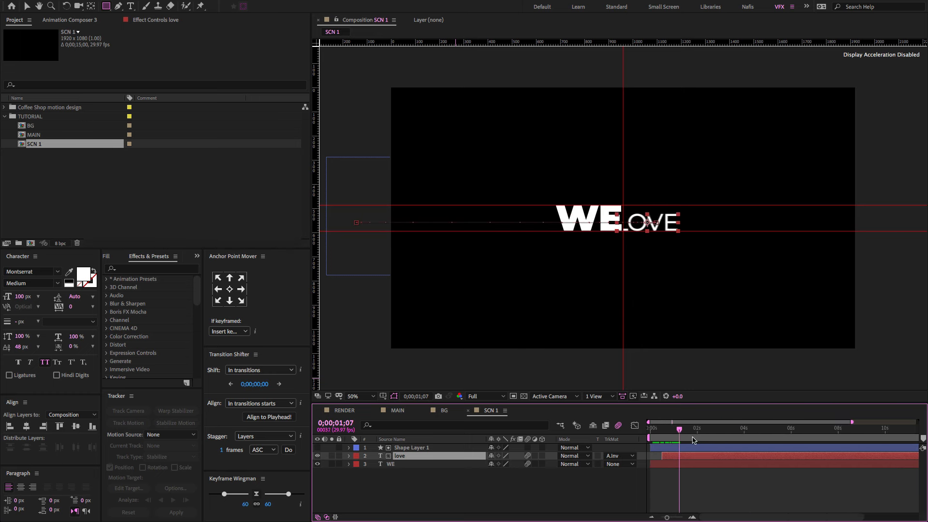
drag(683, 433, 549, 471)
click(686, 485)
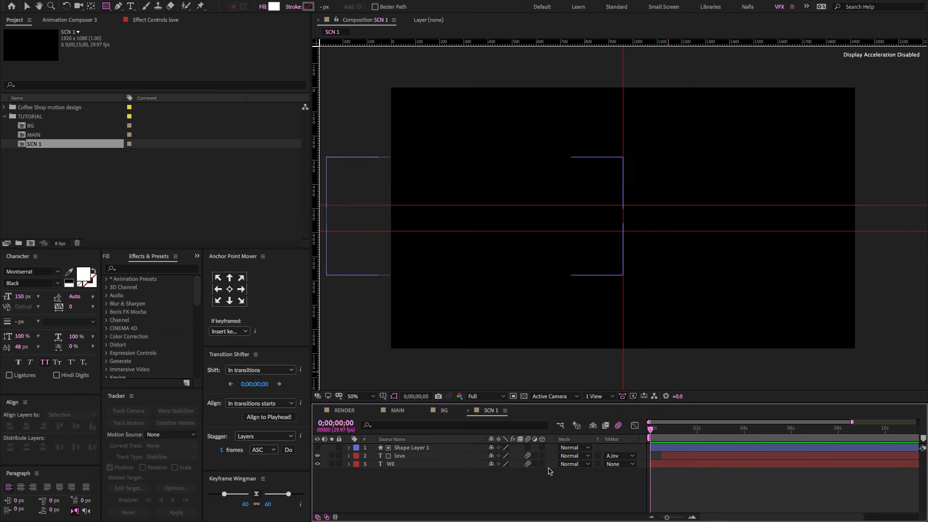
drag(480, 483, 440, 445)
right_click(441, 445)
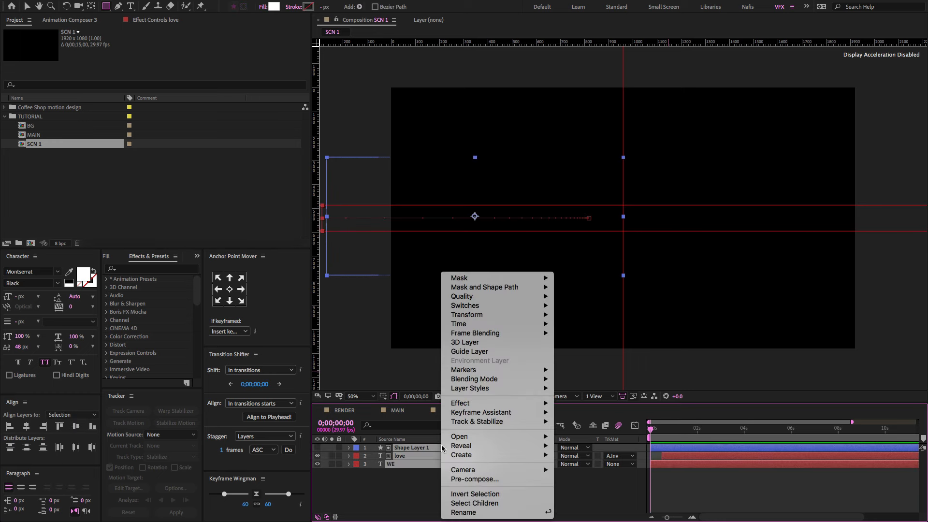
click(471, 479)
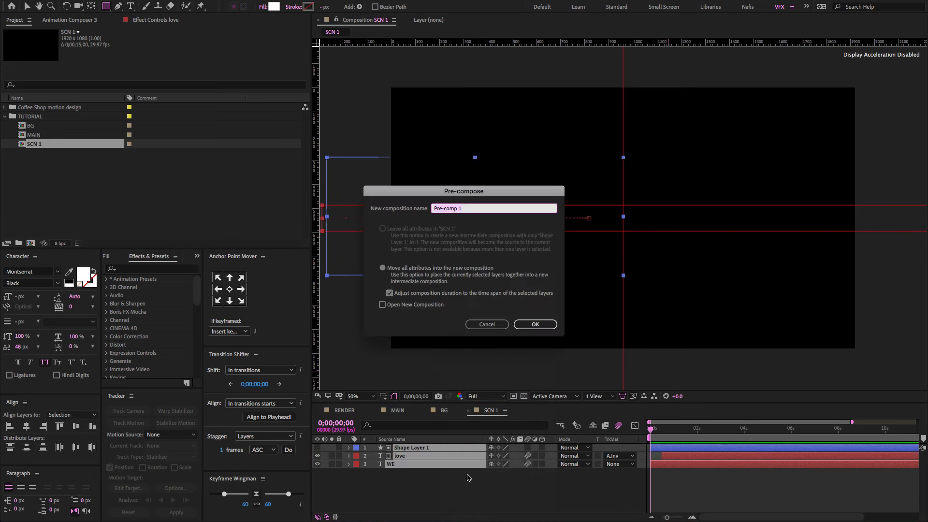
text(te)
key(Return)
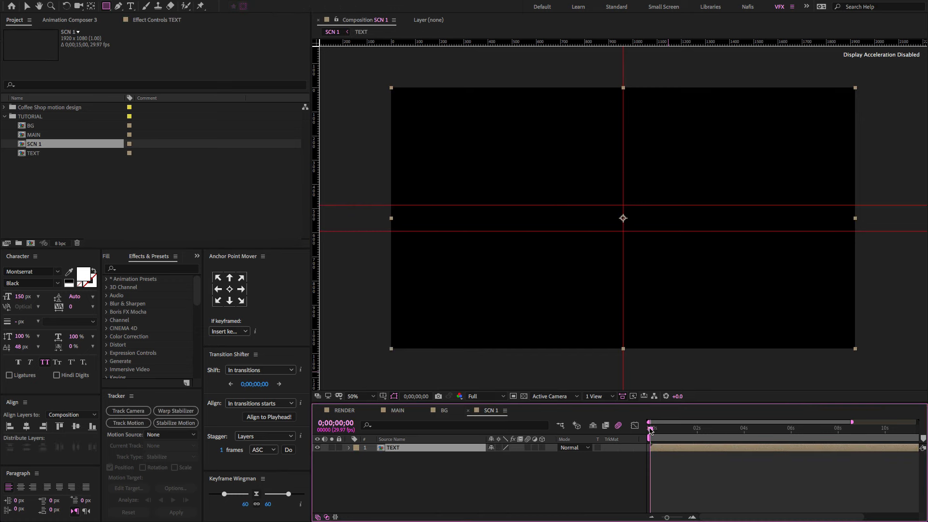
Step: Play the animation to 0;00;01;19 and add starting position and scale keyframes to the TEXT layer there
key(space)
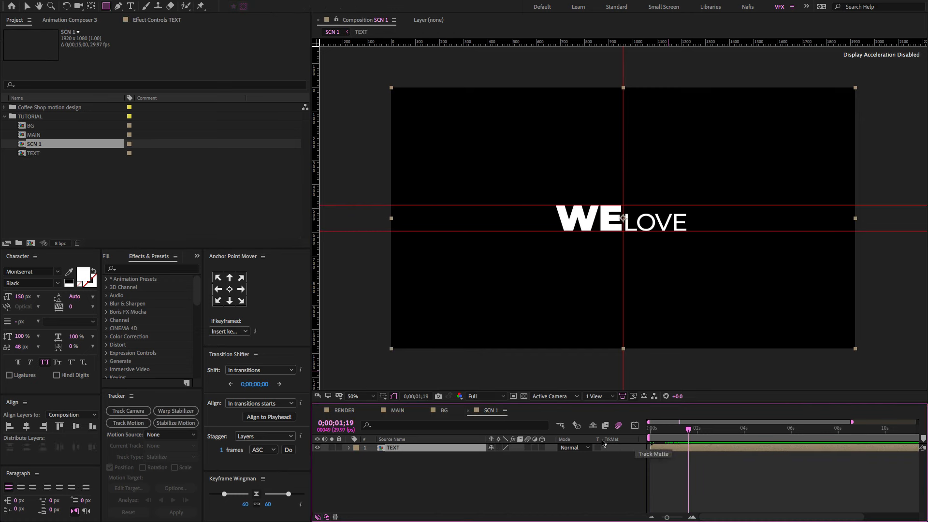
key(p)
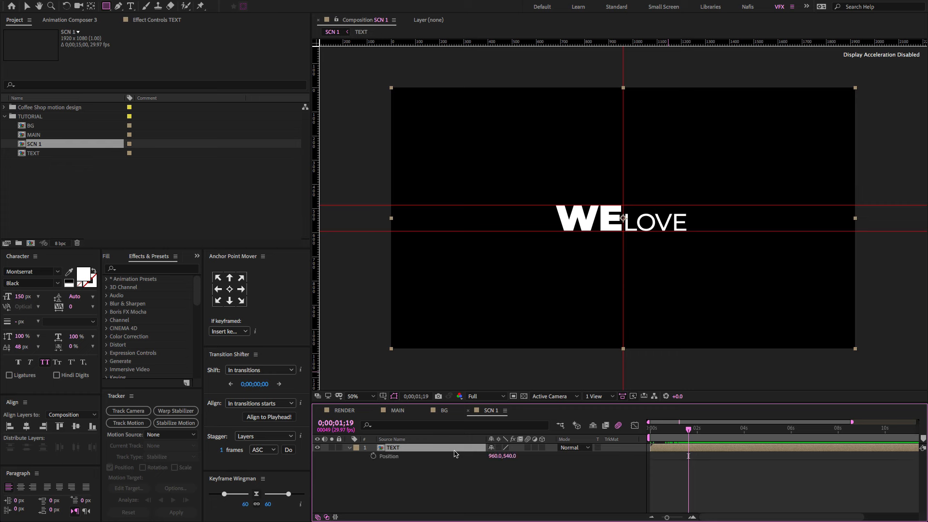
key(shift+s)
click(374, 464)
click(374, 456)
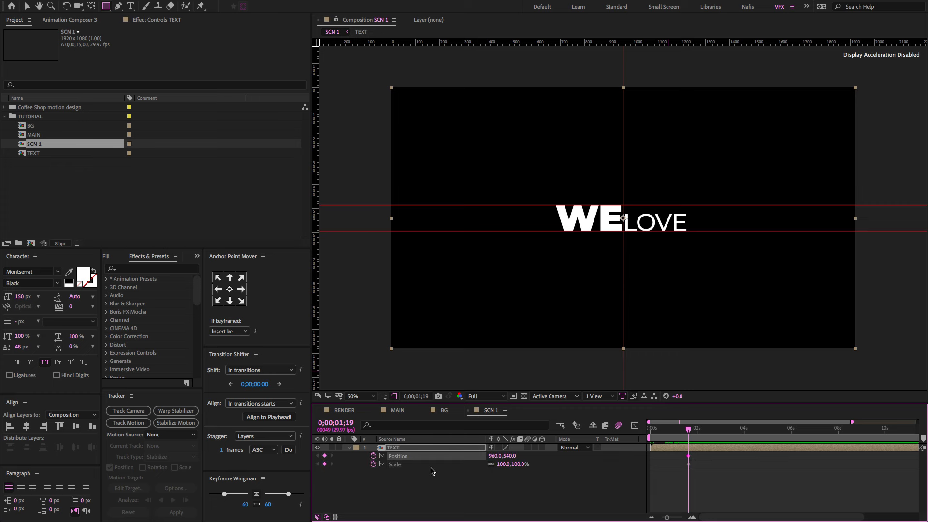
Step: At 0;00;02;09, keyframe the TEXT layer's position to 960, 638 and its scale to 50%
key(shift+Page_Down)
key(shift+Page_Down)
mouse_move(512, 455)
mouse_down()
mouse_move(557, 456)
mouse_move(501, 464)
mouse_move(510, 457)
mouse_up()
click(514, 464)
text(50)
key(Return)
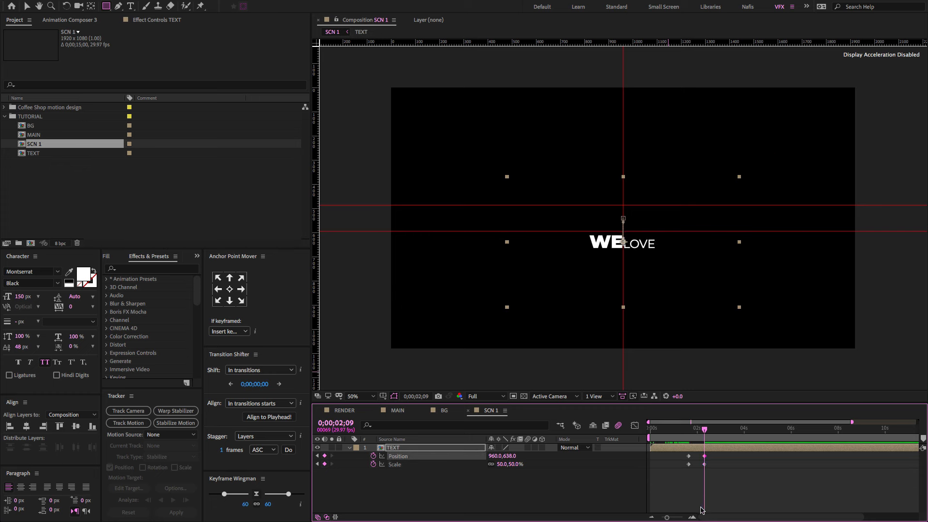
Step: Easy-ease the TEXT layer's position and scale keyframes and reshape their speed graph for a fast start and slow finish
drag(732, 506, 662, 450)
key(F9)
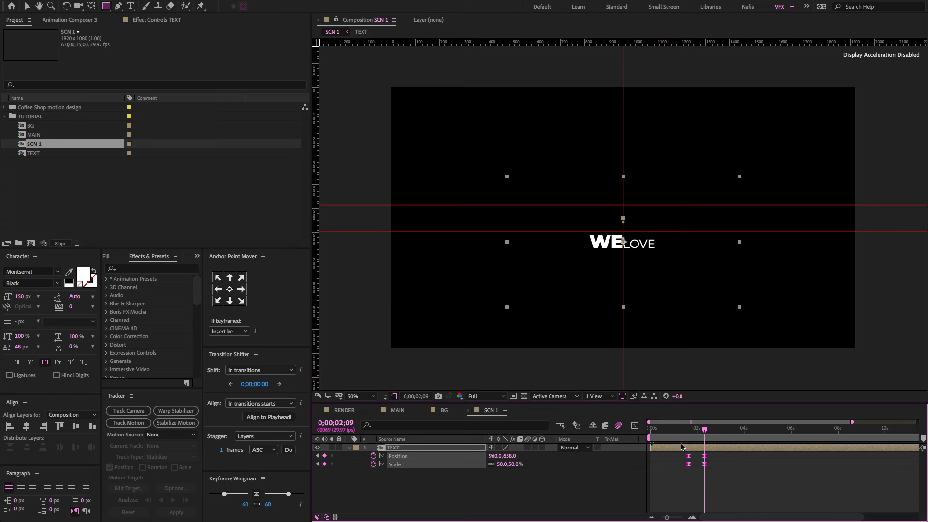
click(634, 425)
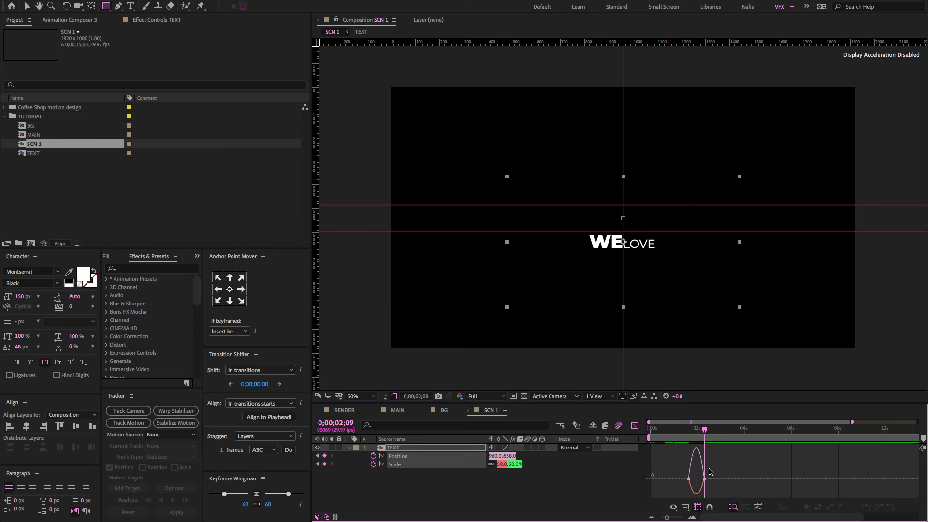
scroll(717, 475, up, 3)
click(703, 479)
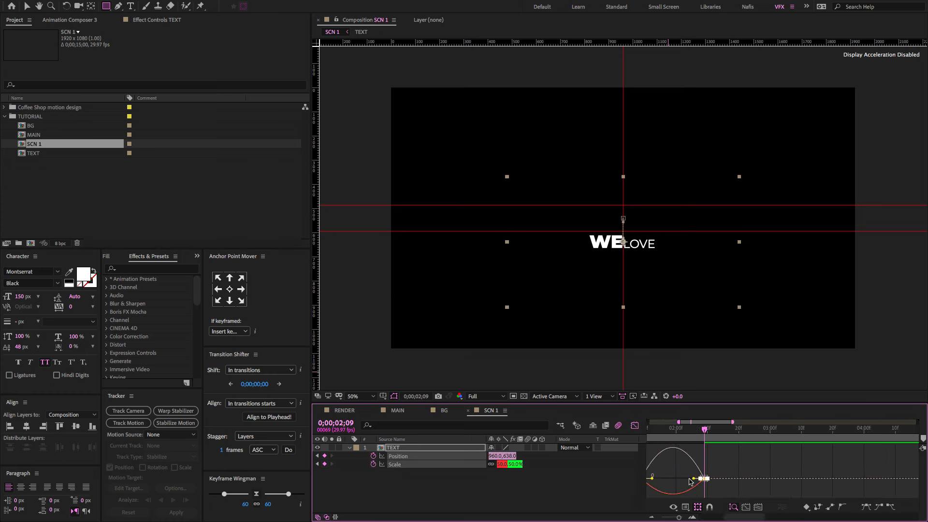
drag(689, 479, 664, 480)
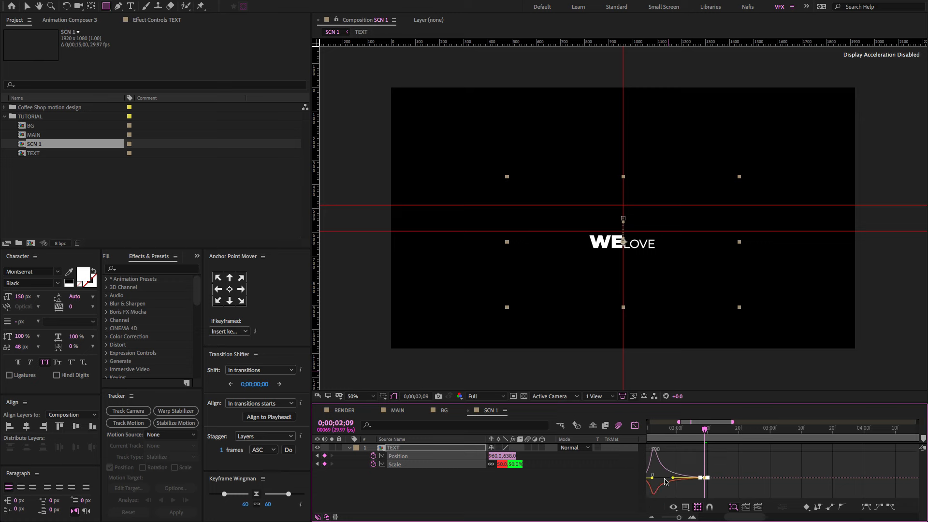
Step: Preview the TEXT layer's move, enable its motion blur and close the graph editor
key(space)
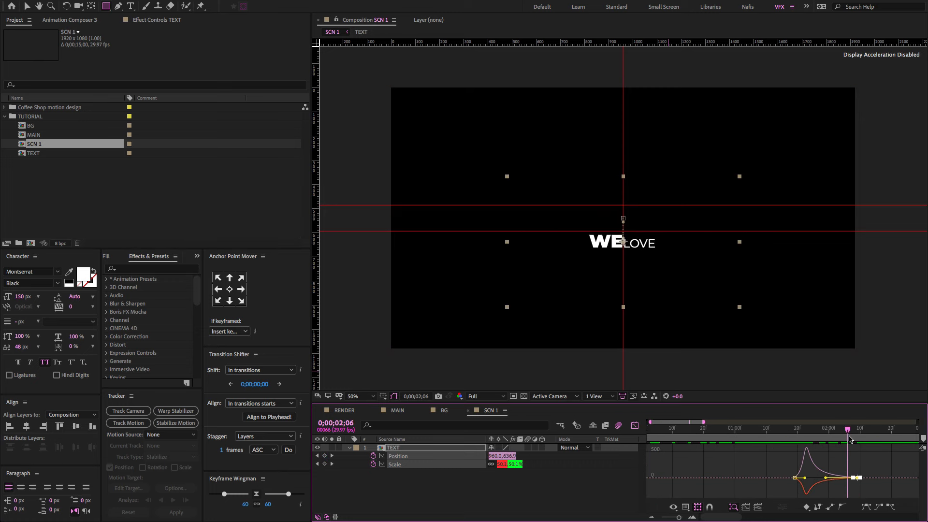
key(space)
click(528, 447)
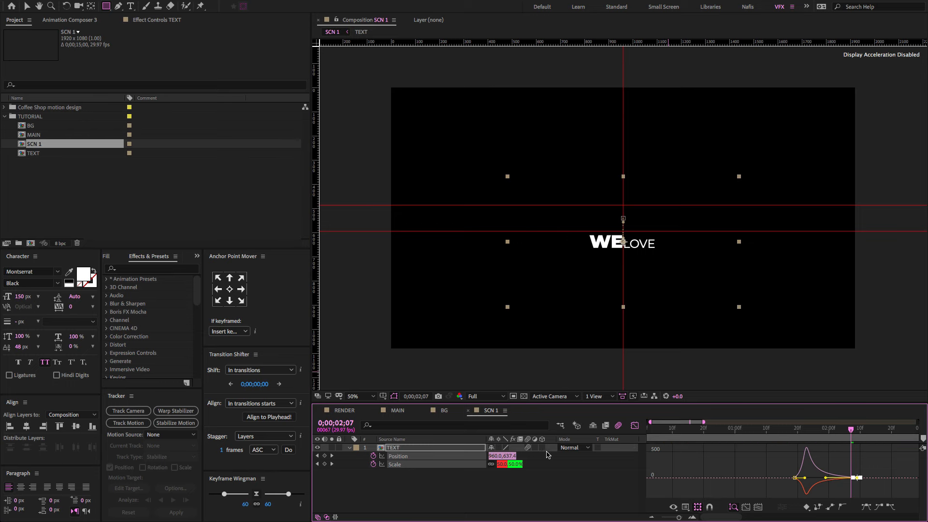
key(u)
click(635, 426)
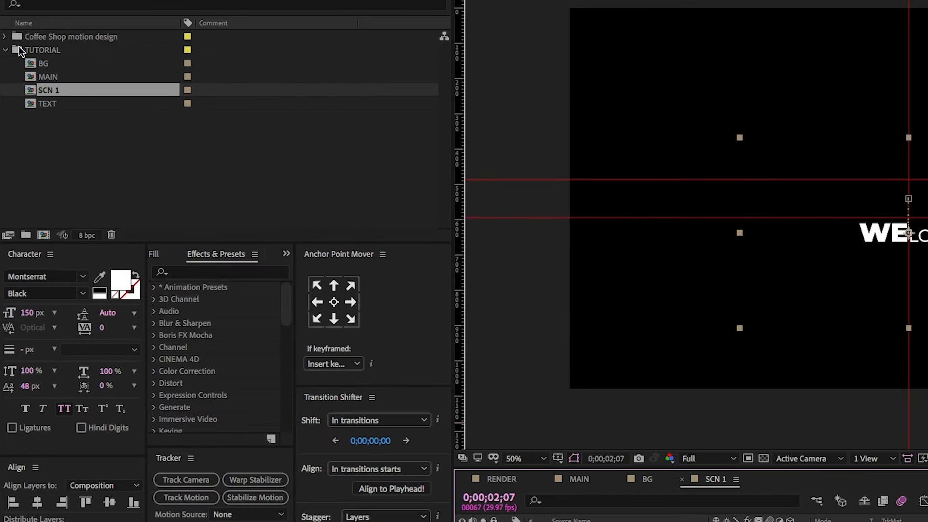
Step: Add branding logo.png from the Coffee Shop motion design ASSETS folder to SCN 1 above the TEXT layer
click(6, 108)
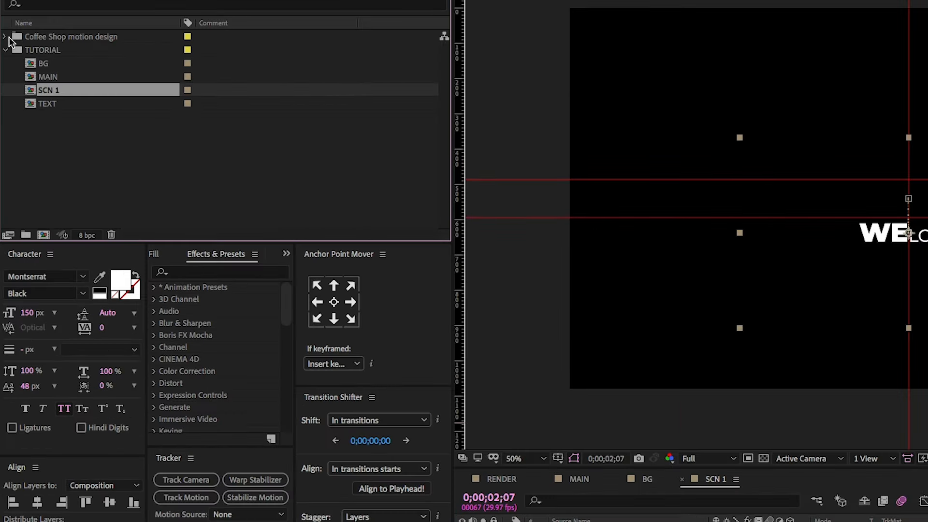
click(7, 38)
double_click(26, 53)
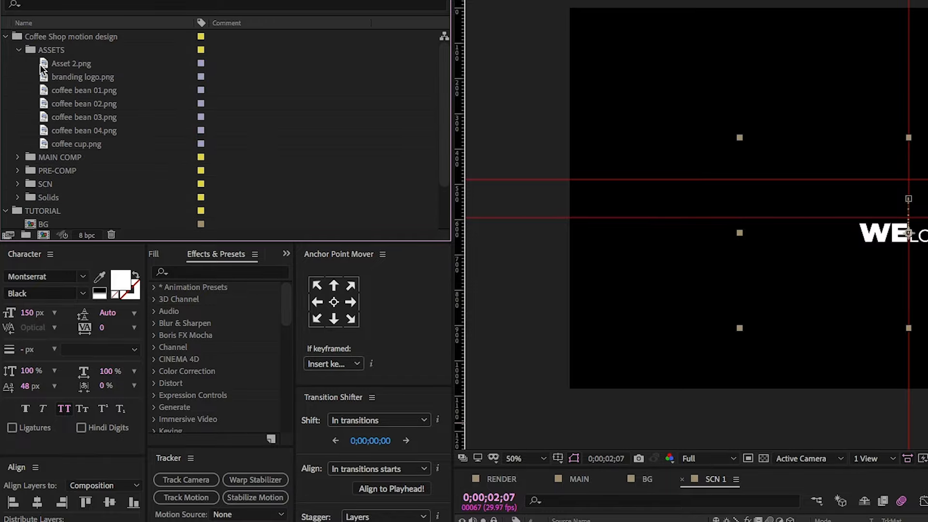
click(47, 63)
click(47, 76)
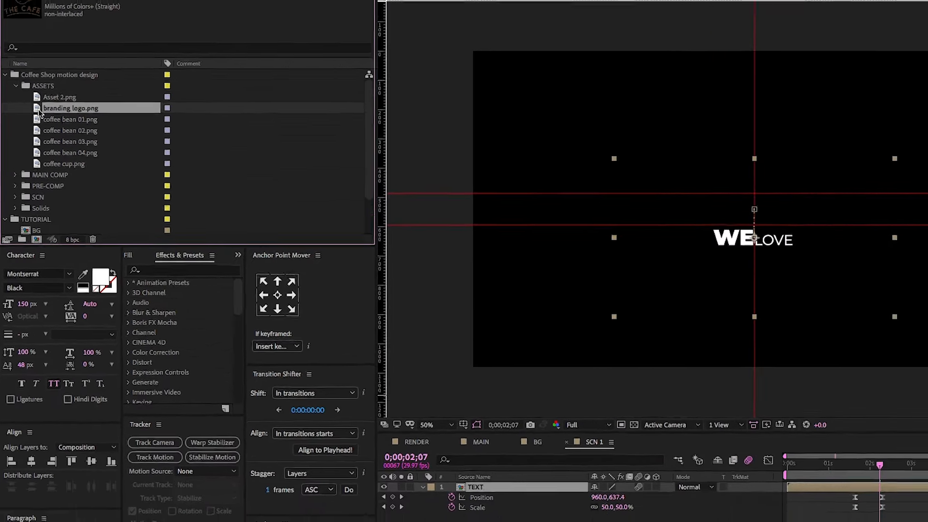
drag(39, 114, 513, 483)
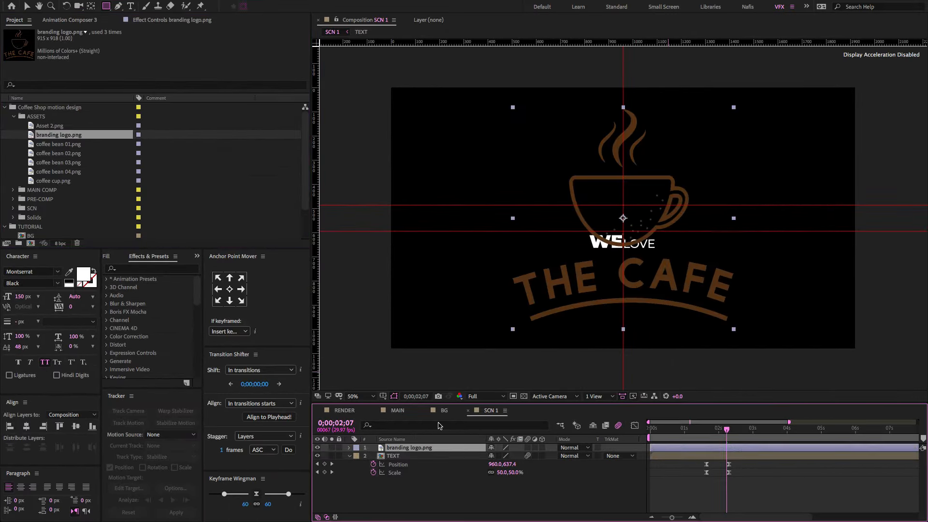
Step: Scale the branding logo layer down to 30%
key(s)
click(518, 458)
text(50)
key(Return)
drag(510, 455, 502, 456)
drag(728, 429, 730, 429)
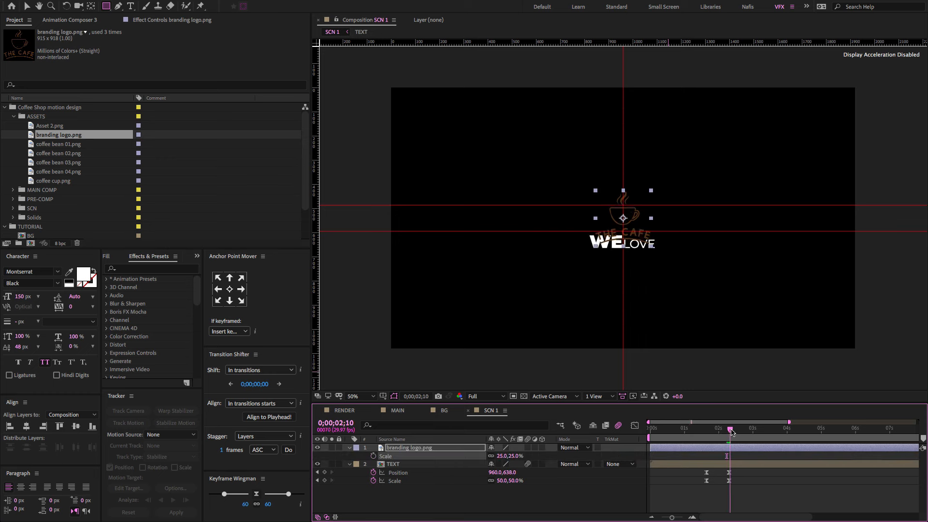
click(514, 455)
text(30)
key(Return)
Step: Nudge the branding logo up and slightly left so it sits just above the WE LOVE text
key(shift+Up)
key(shift+Up)
key(shift+Up)
key(shift+Up)
key(shift+Left)
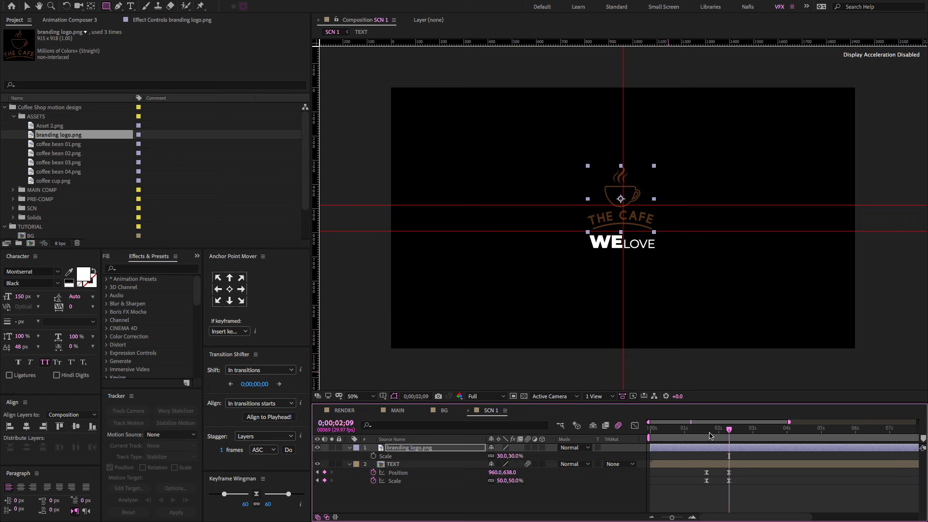
click(406, 447)
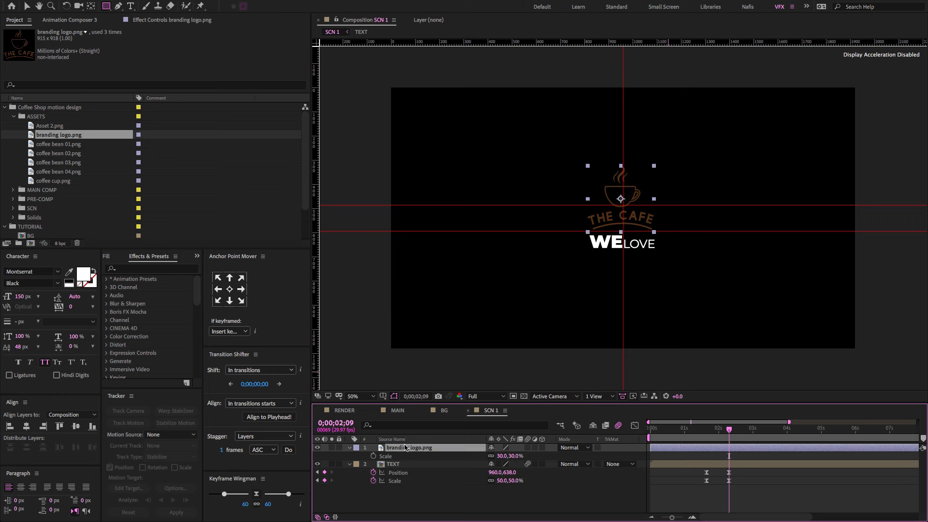
Step: Keyframe the branding logo's position to rise from 950,810 at 0;00;01;19 to 950,460 at 0;00;02;09
key(p)
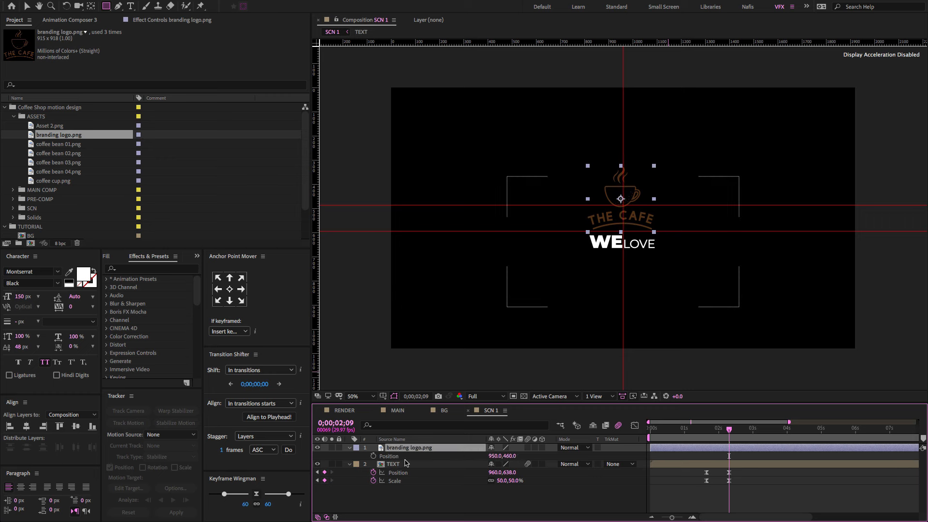
click(318, 480)
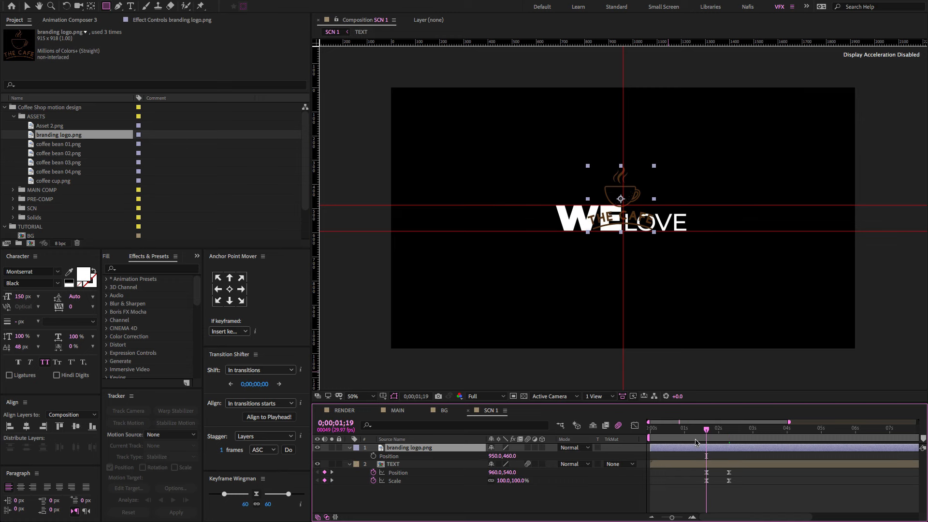
click(374, 456)
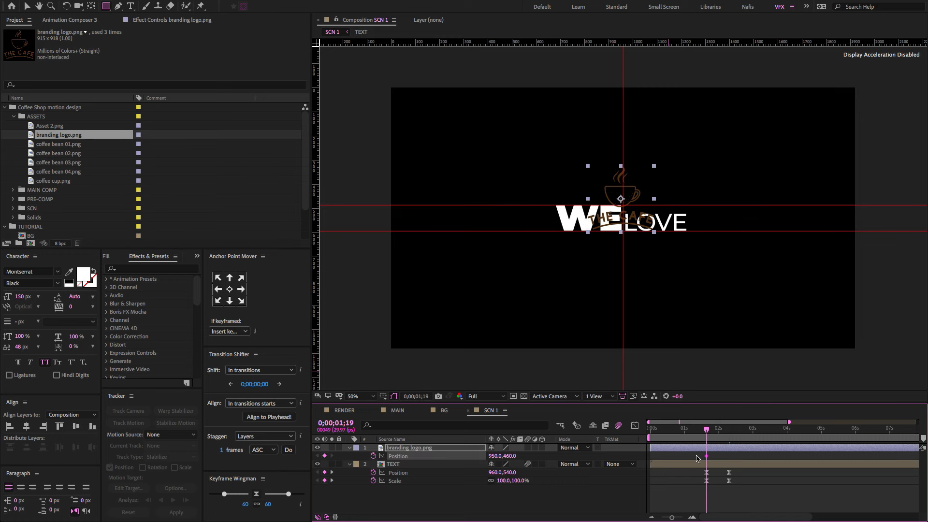
click(331, 481)
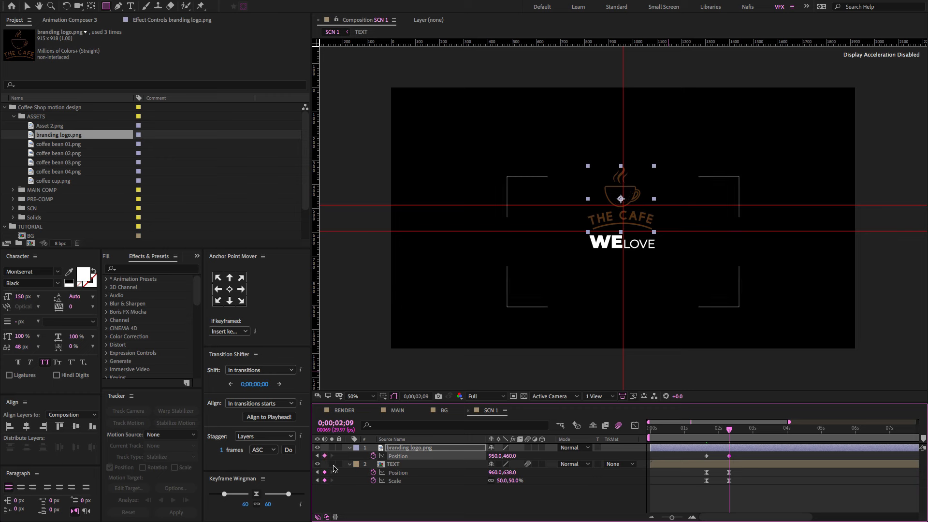
click(317, 456)
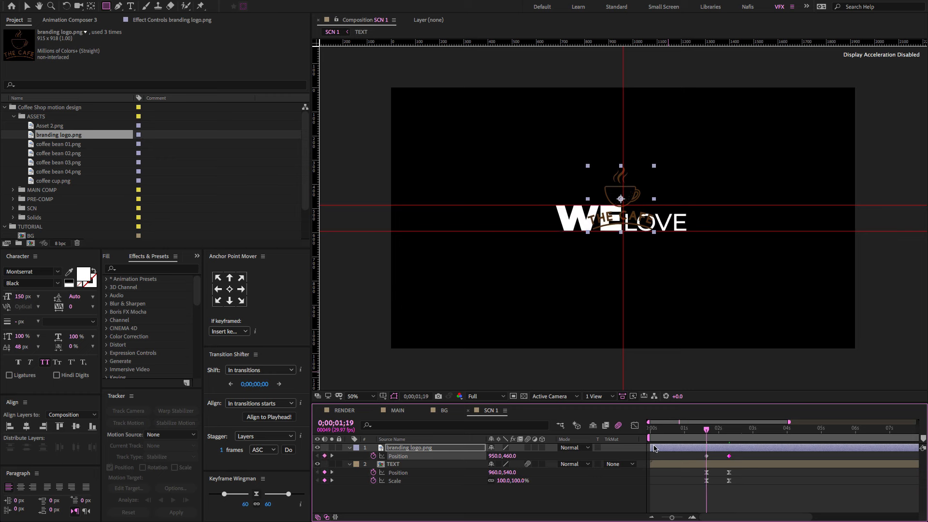
mouse_move(511, 456)
mouse_down()
mouse_move(545, 450)
mouse_move(528, 453)
mouse_up()
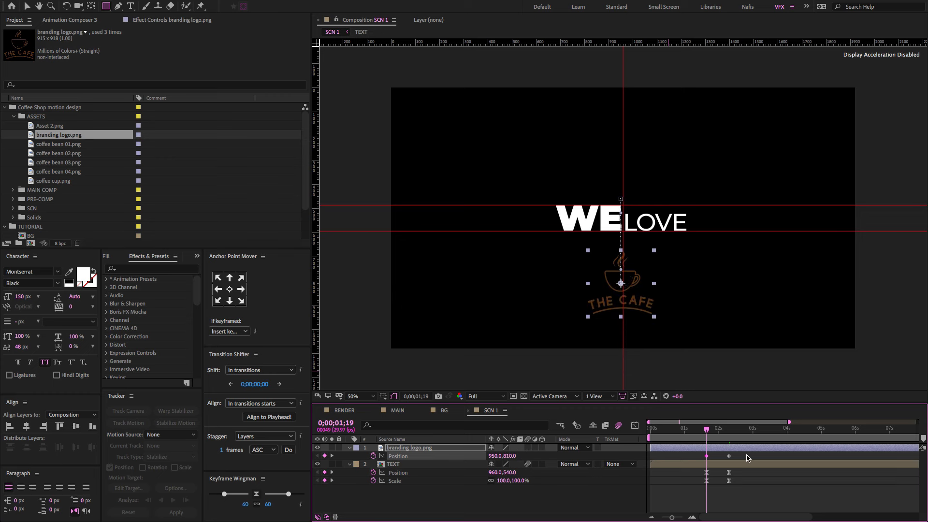
Step: Easy-ease the logo's position keyframes, reshape the speed graph to an early peak with a long ease-out, and scrub through the move
drag(746, 454, 692, 467)
key(F9)
click(634, 425)
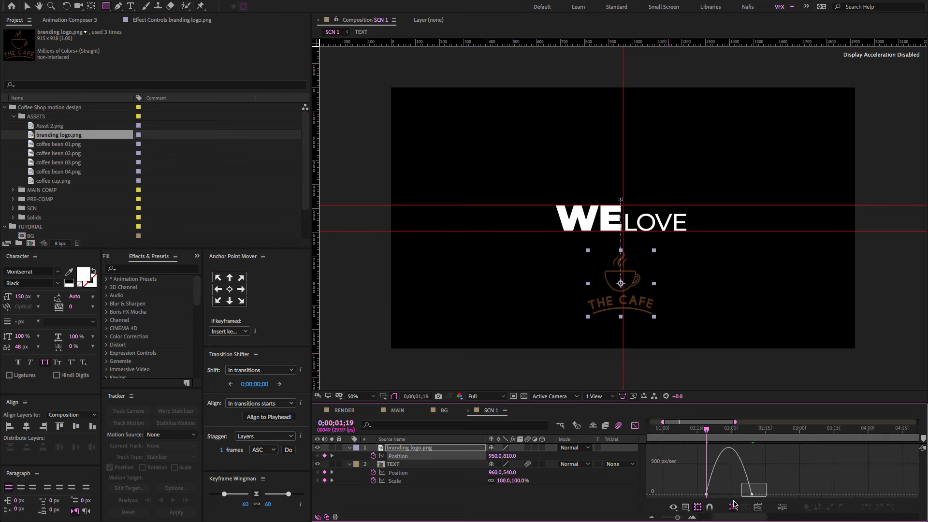
mouse_move(734, 504)
mouse_down()
mouse_move(739, 495)
mouse_move(727, 495)
mouse_up()
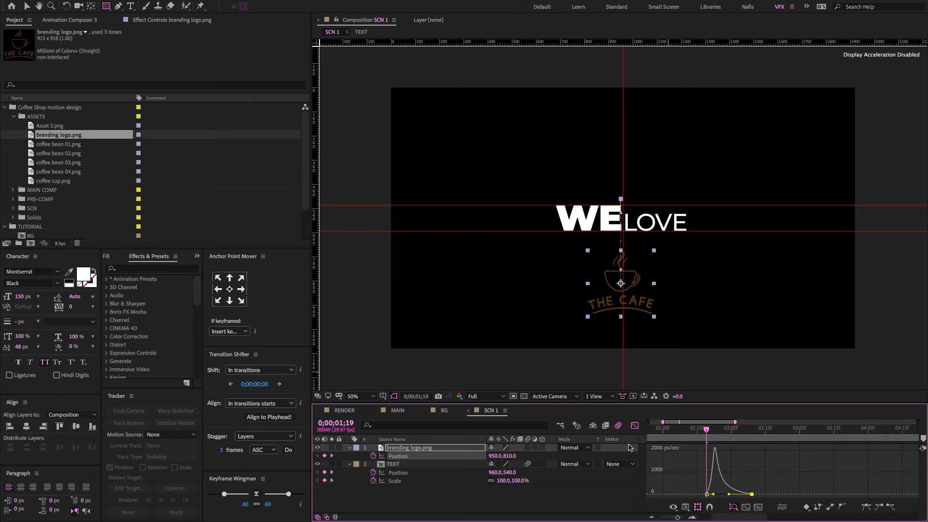
click(634, 426)
drag(703, 429, 732, 422)
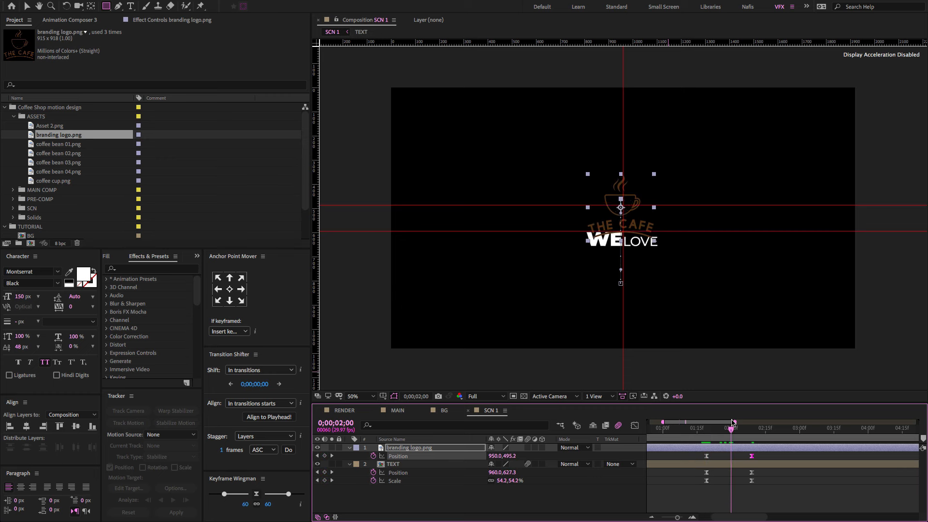
Step: Move the branding logo layer below the TEXT layer and collapse both layers' properties
drag(408, 448, 377, 479)
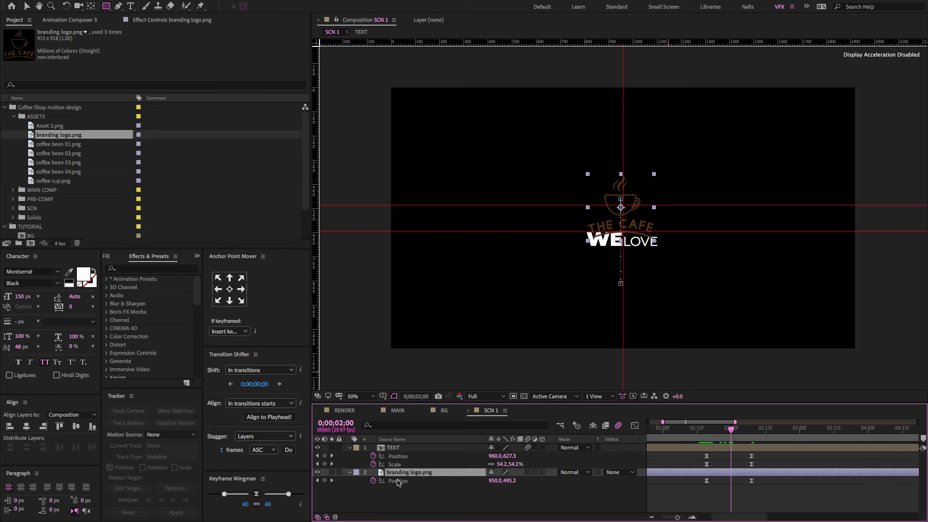
click(349, 447)
click(451, 481)
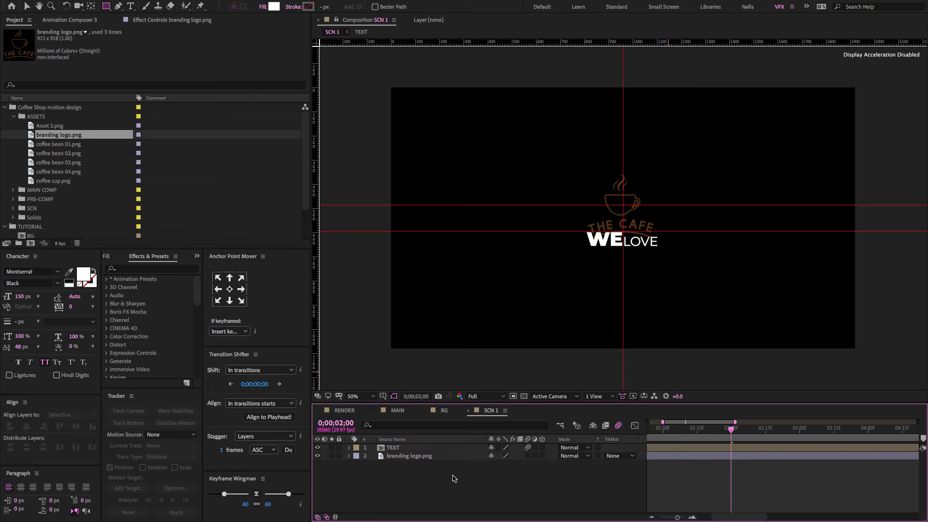
Step: Draw a white rectangle below WE LOVE that fully covers the logo at its first position keyframe
click(447, 457)
key(p)
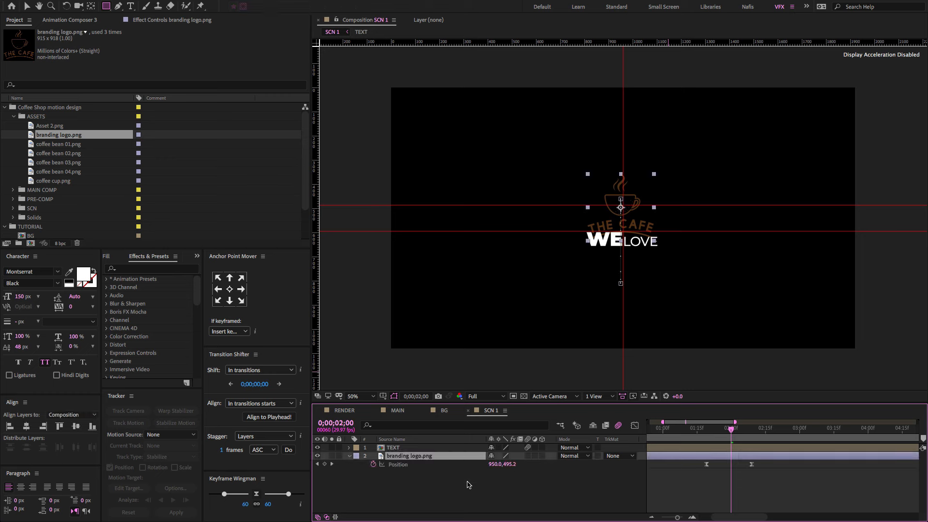
click(318, 464)
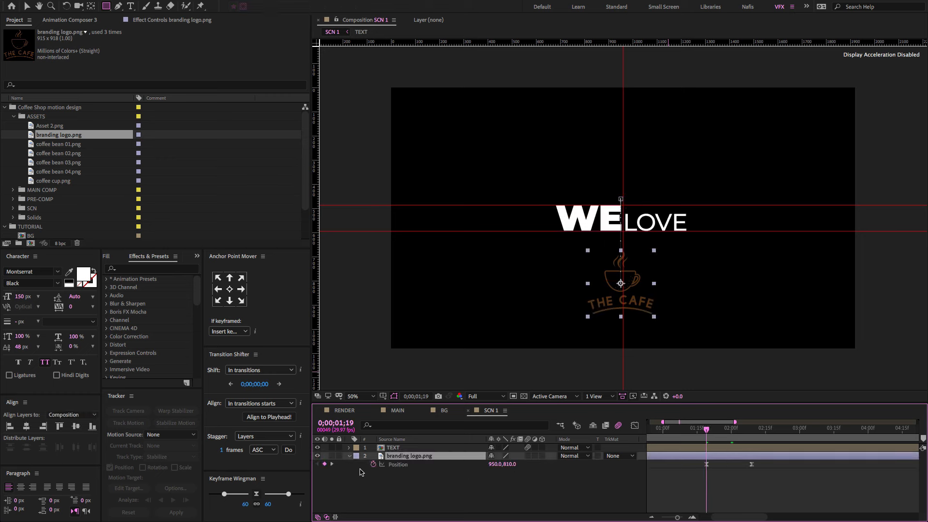
click(381, 484)
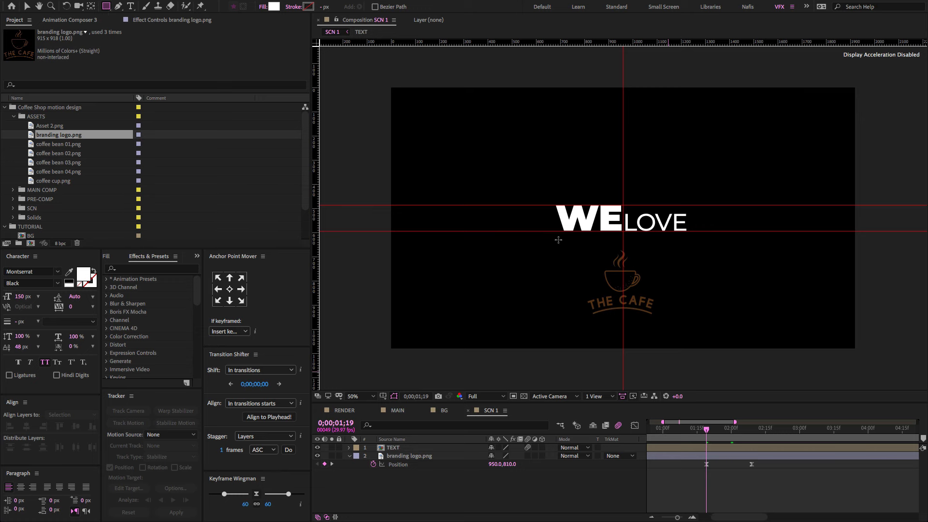
mouse_move(558, 239)
mouse_down()
mouse_move(648, 284)
mouse_move(691, 337)
mouse_up()
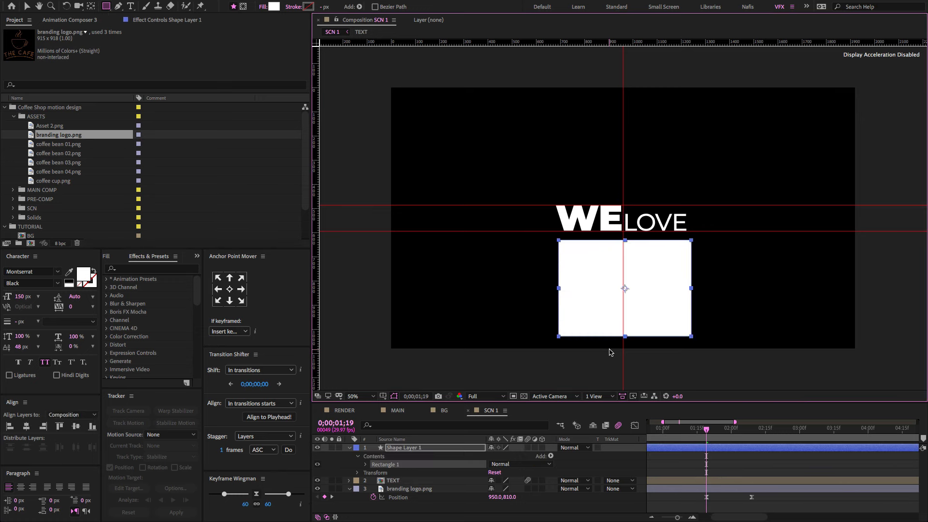
Step: Collapse all layer properties and move Shape Layer 1 between the TEXT and branding logo layers
key(ctrl+a)
key(u)
click(447, 492)
drag(429, 447, 428, 463)
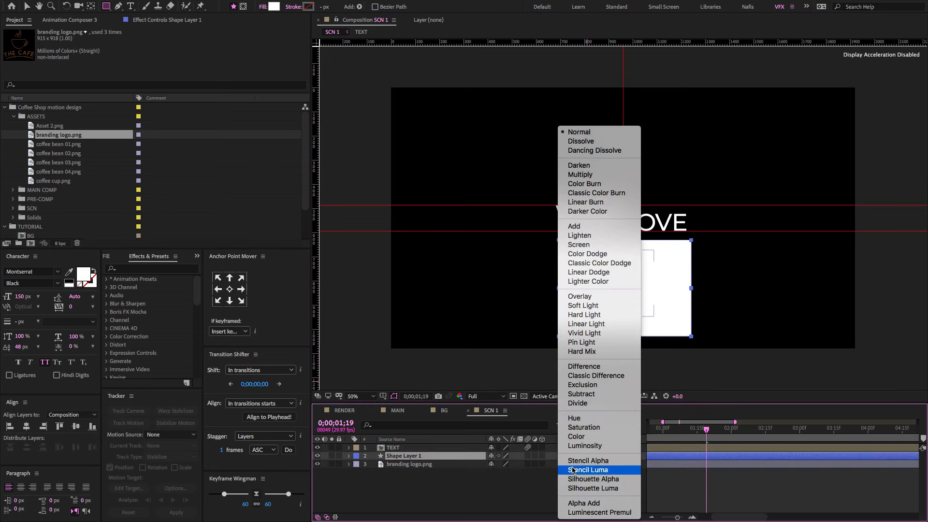
Step: Set the branding logo's track matte to Alpha Inverted using Shape Layer 1, keeping the blending mode Normal
click(574, 464)
click(475, 470)
click(491, 466)
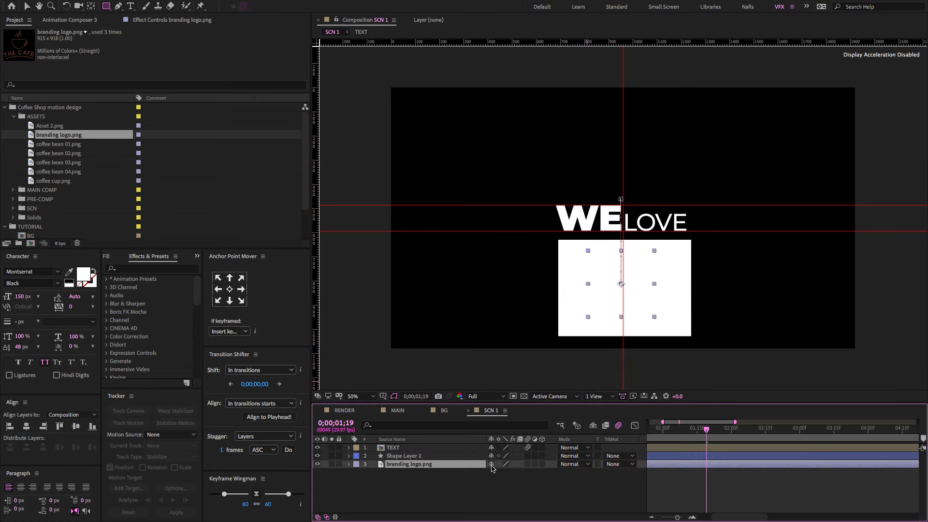
click(614, 465)
click(615, 494)
Step: Scrub through the matted logo reveal and enable motion blur on the branding logo layer
click(701, 432)
drag(702, 435, 734, 428)
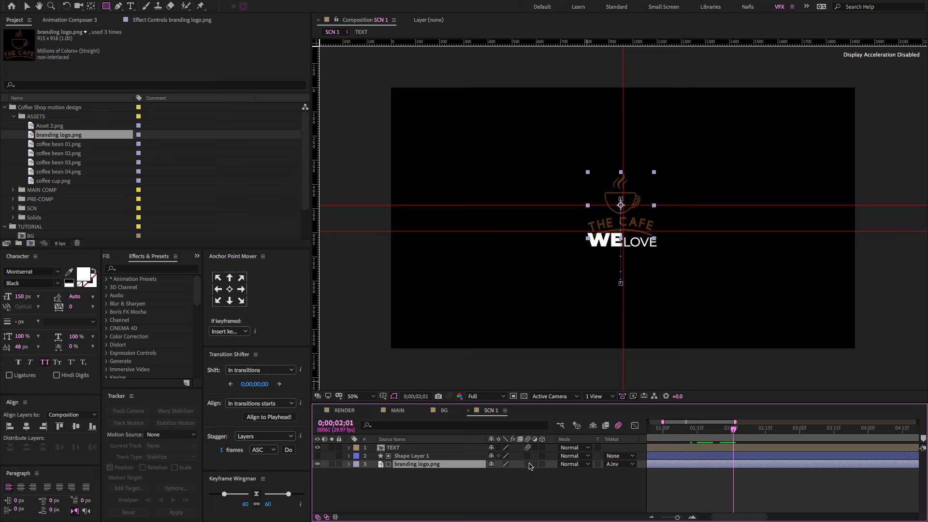
click(701, 432)
scroll(702, 433, down, 5)
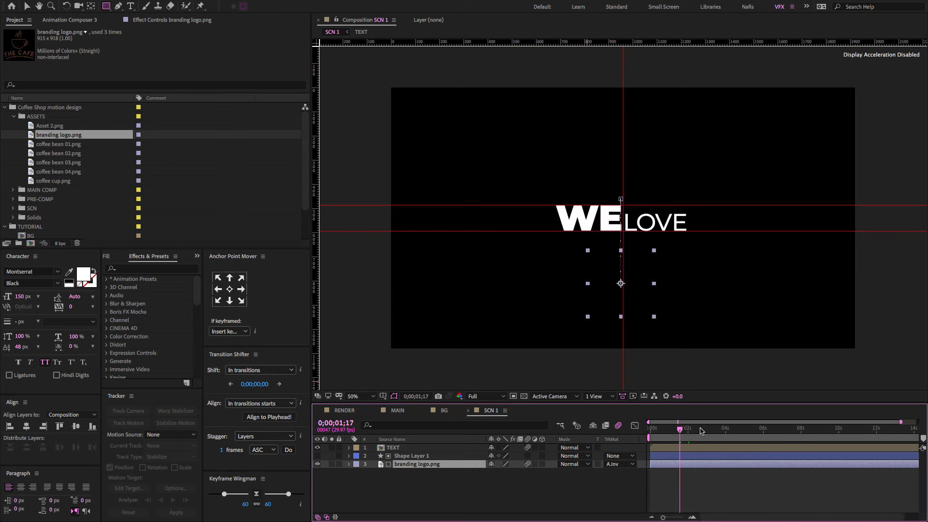
mouse_move(678, 431)
mouse_down()
mouse_move(691, 436)
mouse_move(661, 435)
mouse_move(692, 434)
mouse_move(661, 440)
mouse_move(694, 436)
mouse_up()
Step: Pre-compose the TEXT, Shape Layer 1 and branding logo layers as OPENER and restore the viewer refresh
drag(466, 493, 425, 453)
right_click(426, 453)
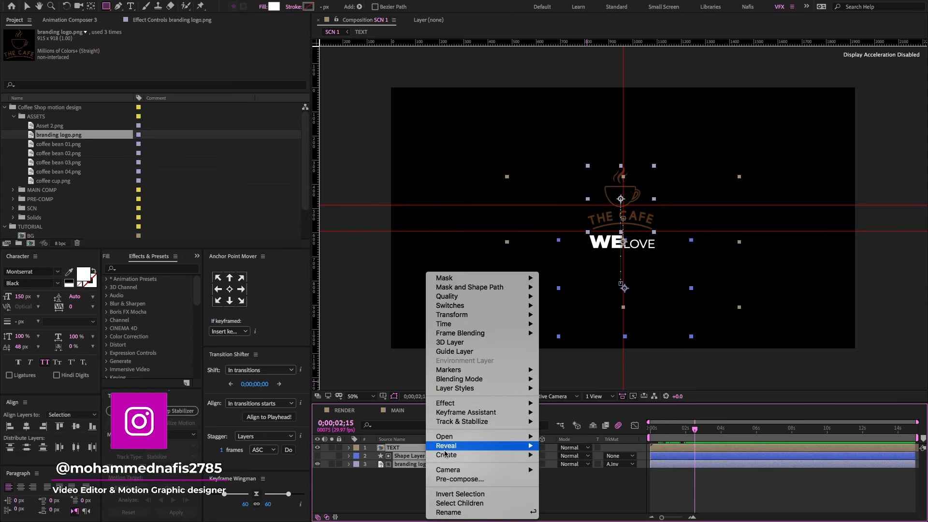
click(451, 477)
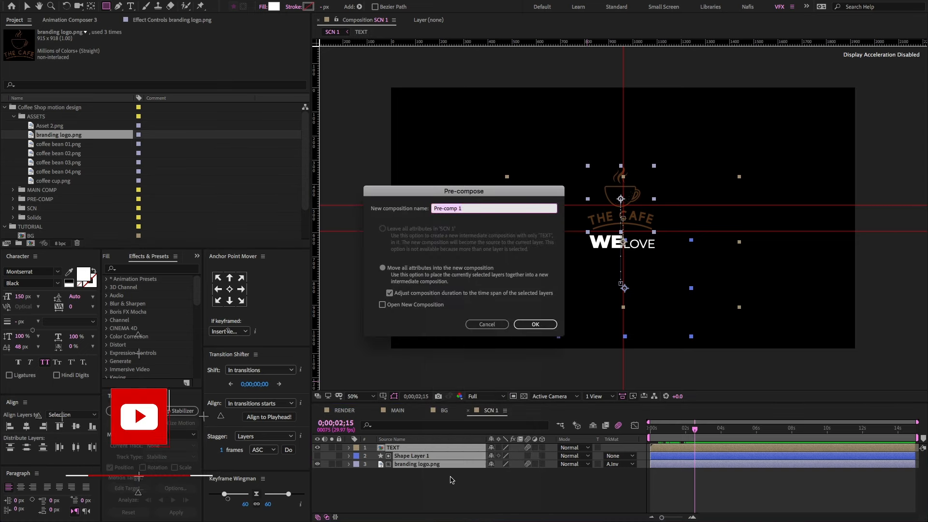
text(OPENER)
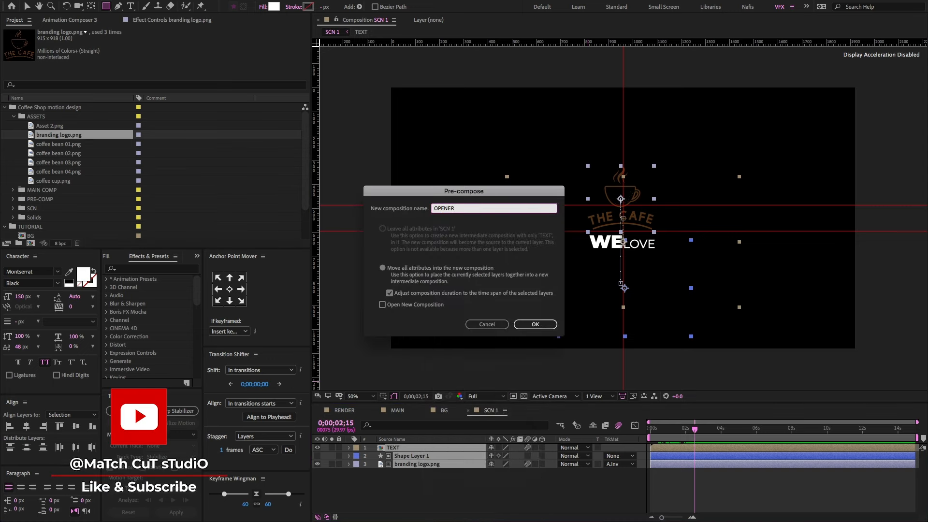
click(527, 324)
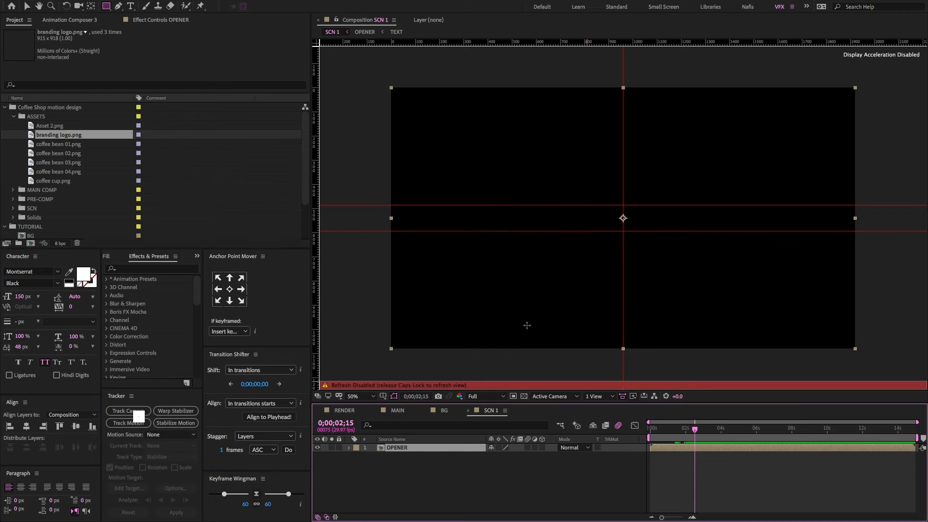
key(Caps_Lock)
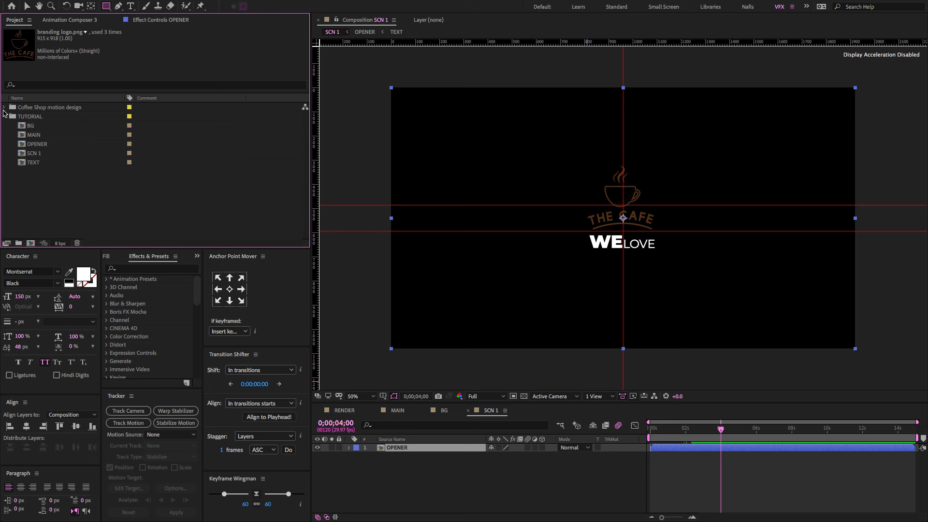
Step: Add Asset 2.png from the Coffee Shop motion design ASSETS folder to SCN 1 above the OPENER layer
click(4, 108)
click(14, 116)
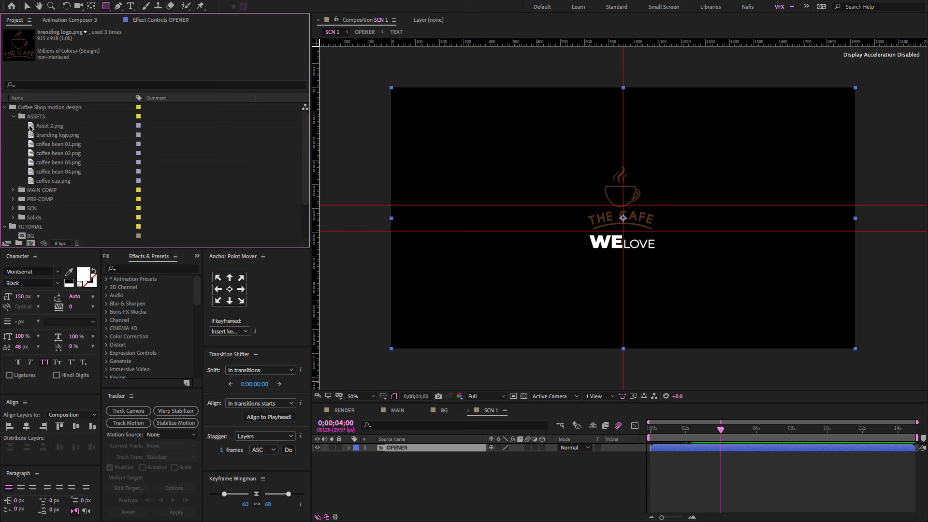
click(30, 126)
drag(34, 131, 441, 447)
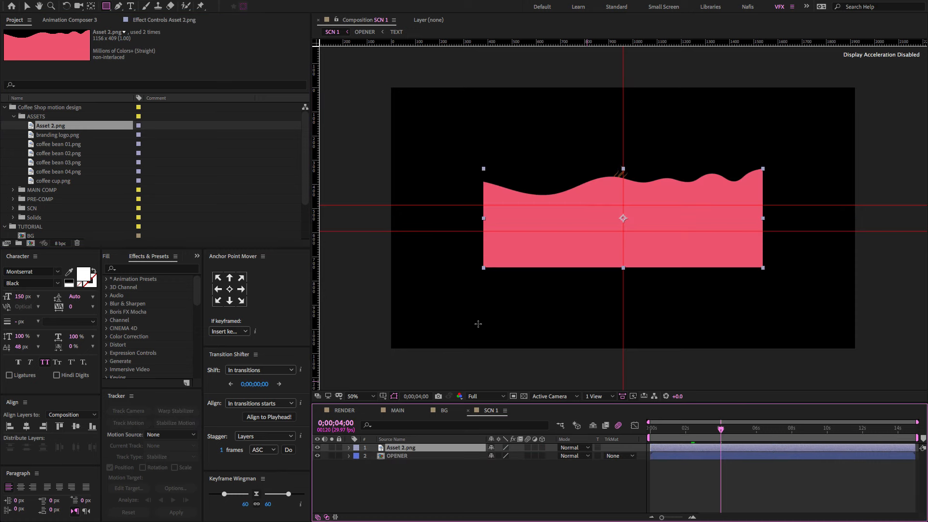
Step: Scale the Asset 2.png layer non-uniformly to 225% width and 175% height
key(v)
click(431, 475)
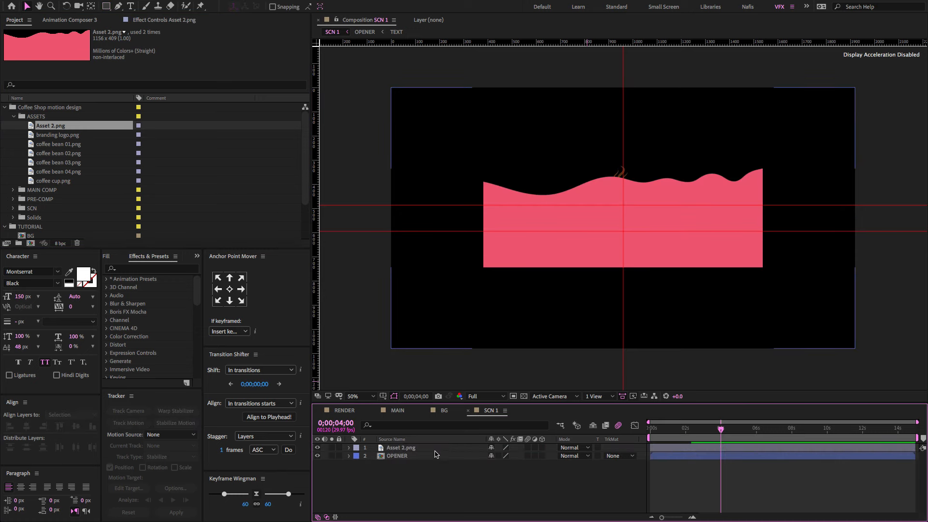
click(436, 450)
key(s)
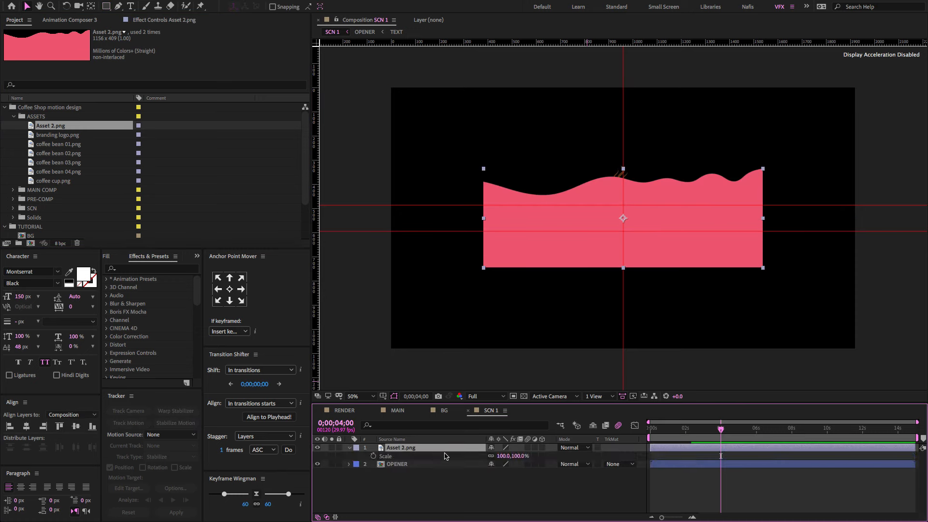
click(501, 455)
text(225)
key(Return)
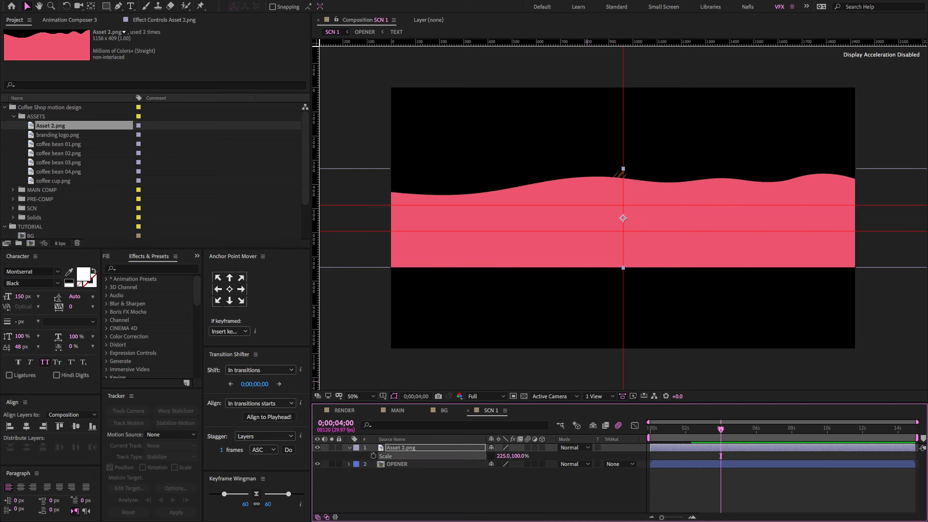
click(515, 455)
key(Return)
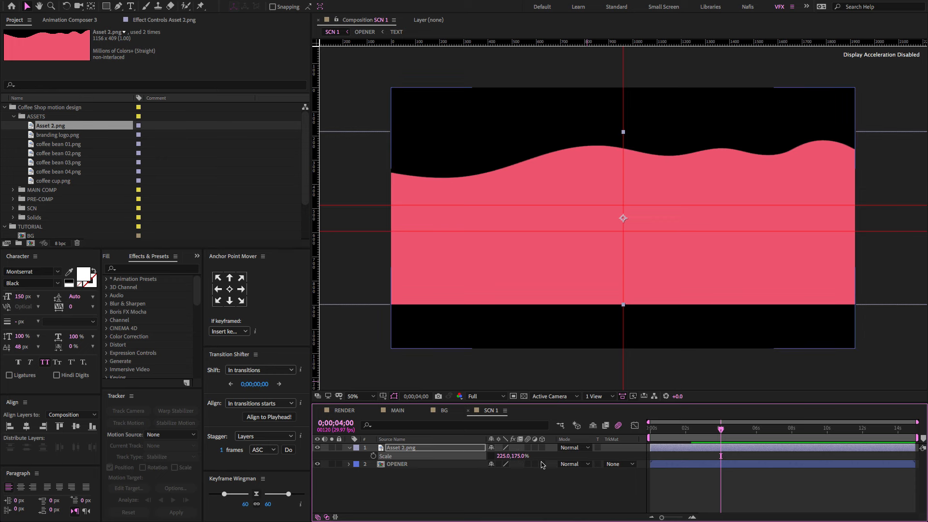
Step: Nudge the wave graphic straight down until its crest sits below the WE LOVE text
key(comma)
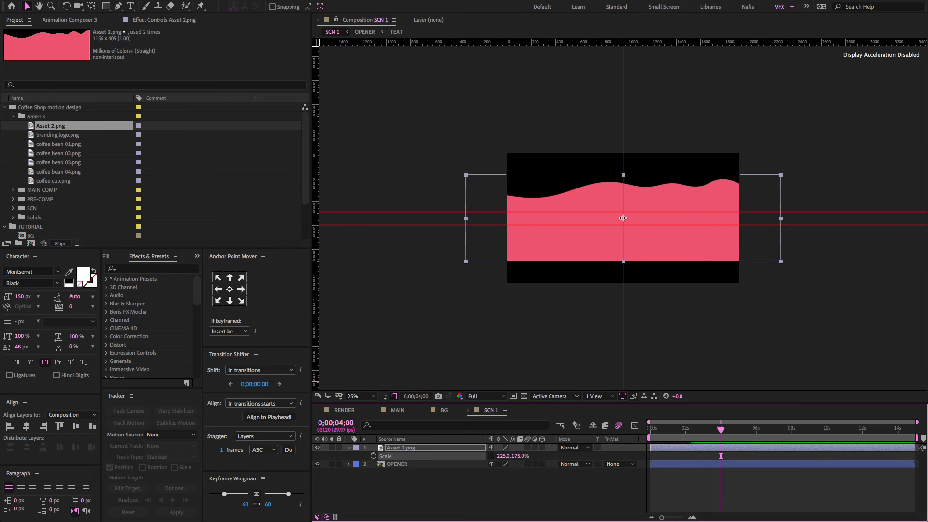
key(shift+Down)
key(shift+Down)
key(shift+Down)
key(shift+Down)
key(shift+Down)
key(shift+Down)
key(shift+Down)
key(shift+Down)
key(shift+Down)
key(shift+Down)
key(shift+Down)
key(shift+Down)
key(shift+Down)
key(shift+Down)
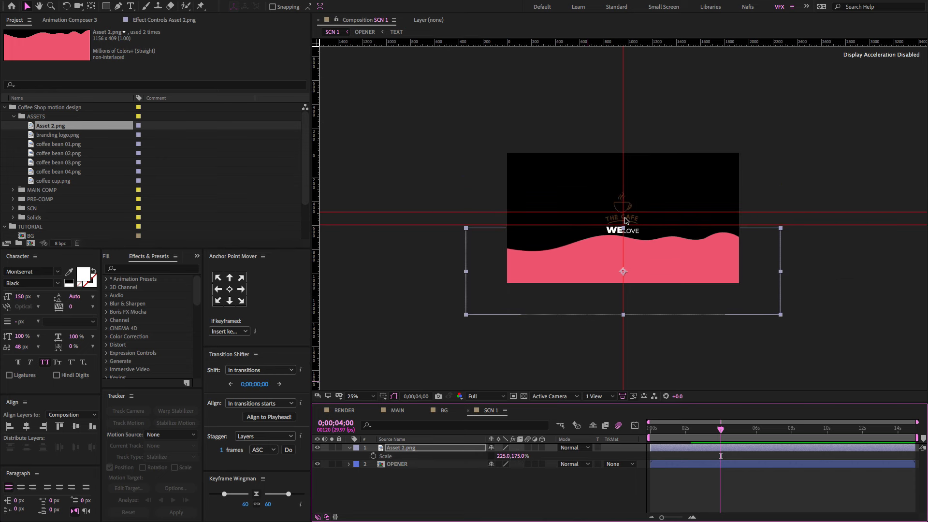
Step: Find the Gradient Ramp effect and apply it to the Asset 2.png layer
click(449, 451)
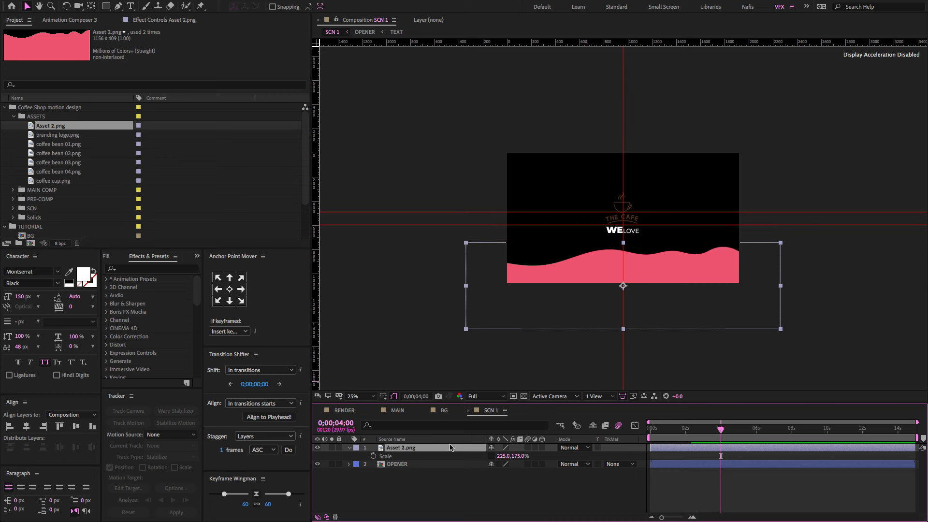
click(128, 271)
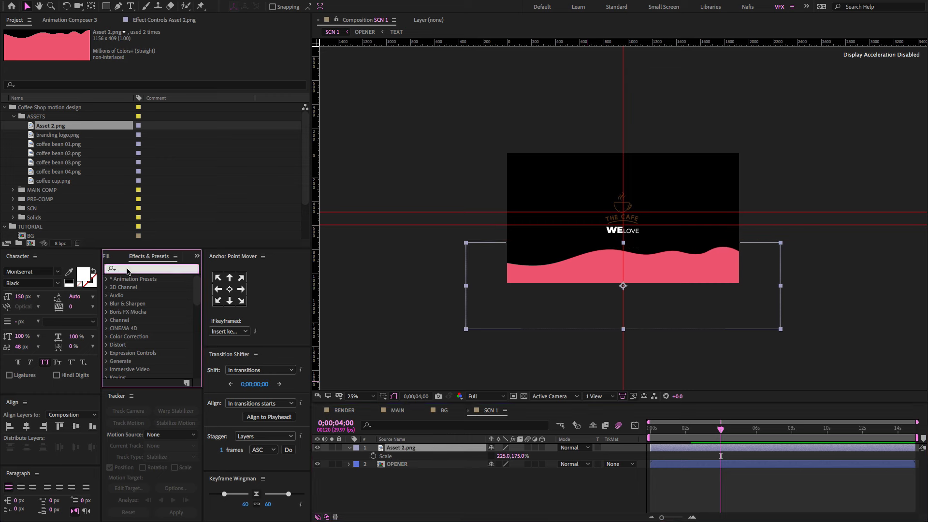
text(ramp)
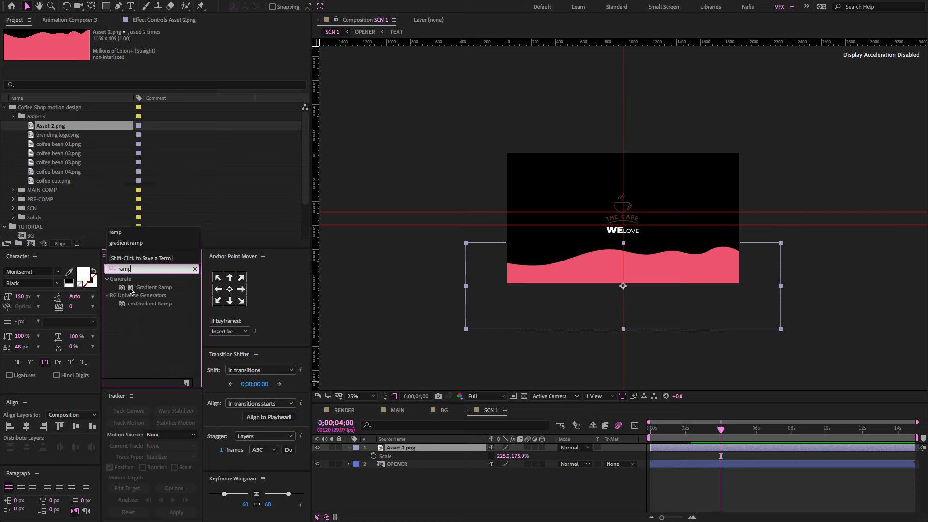
drag(130, 290, 453, 451)
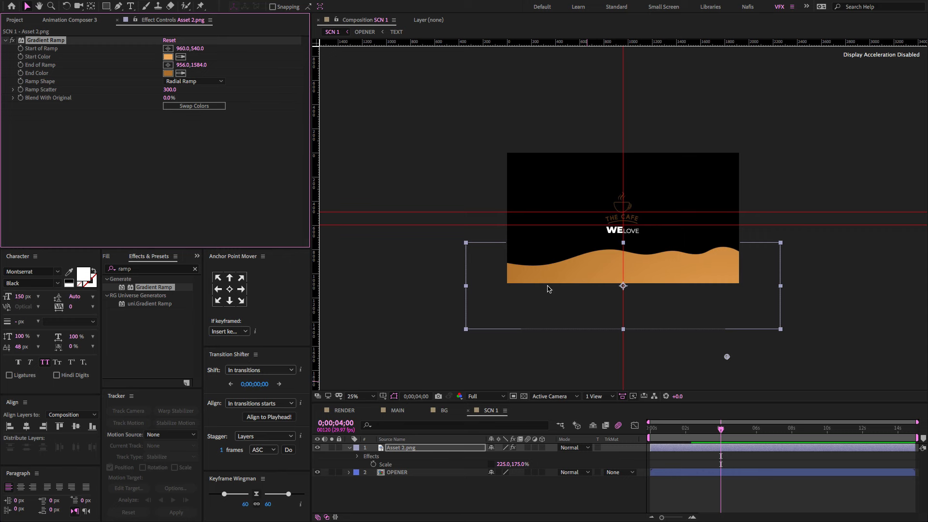
Step: Move the gradient's start point to the wave layer's upper centre and set the ramp shape to Linear Ramp
drag(727, 356, 623, 242)
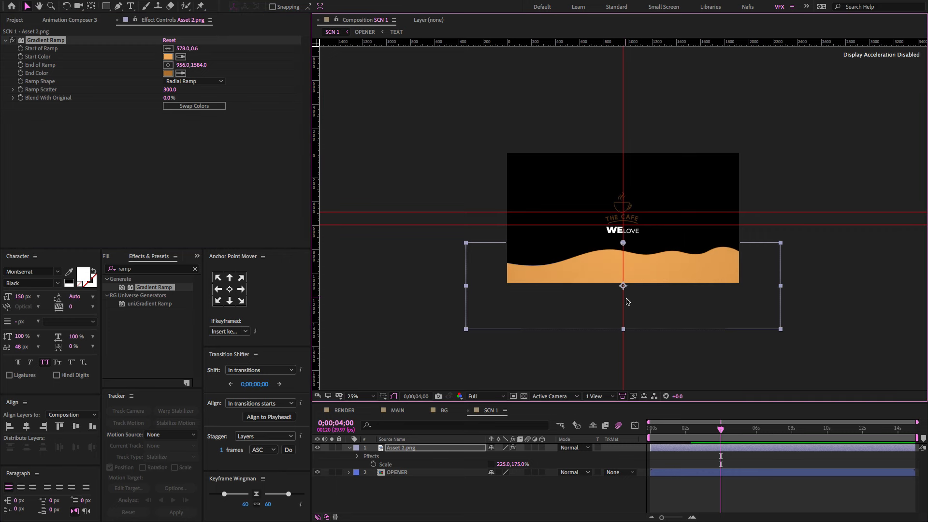
key(comma)
key(comma)
click(194, 81)
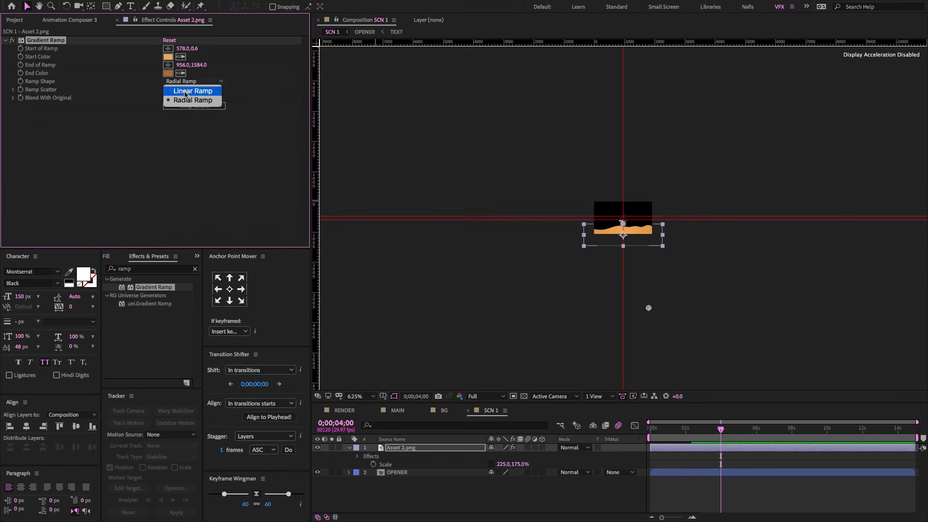
click(191, 91)
Step: Place the gradient's end point directly below its start point, inside the wave at about 578, 135
drag(649, 308, 625, 236)
key(period)
key(period)
key(period)
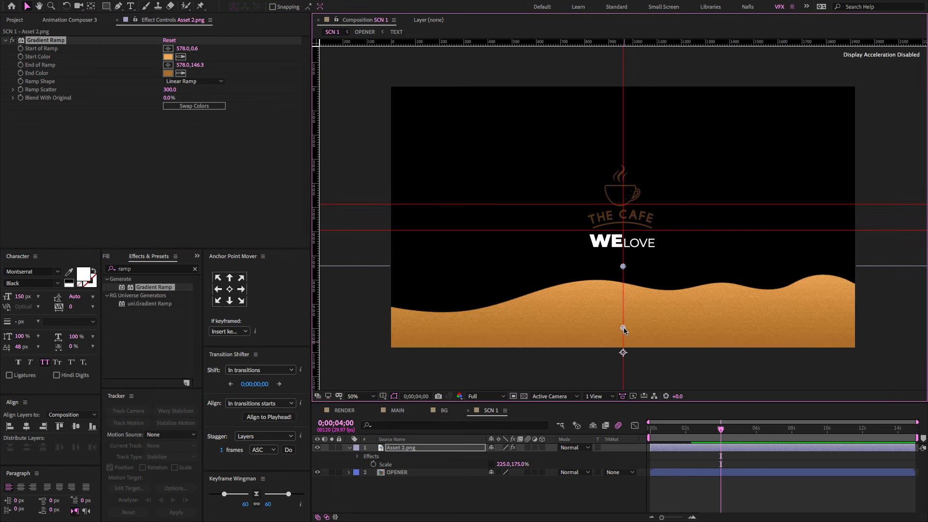
drag(624, 330, 623, 325)
Step: Try a Ramp Scatter of 100, settle on 50, and nudge the end of the ramp to 578, 136
click(167, 89)
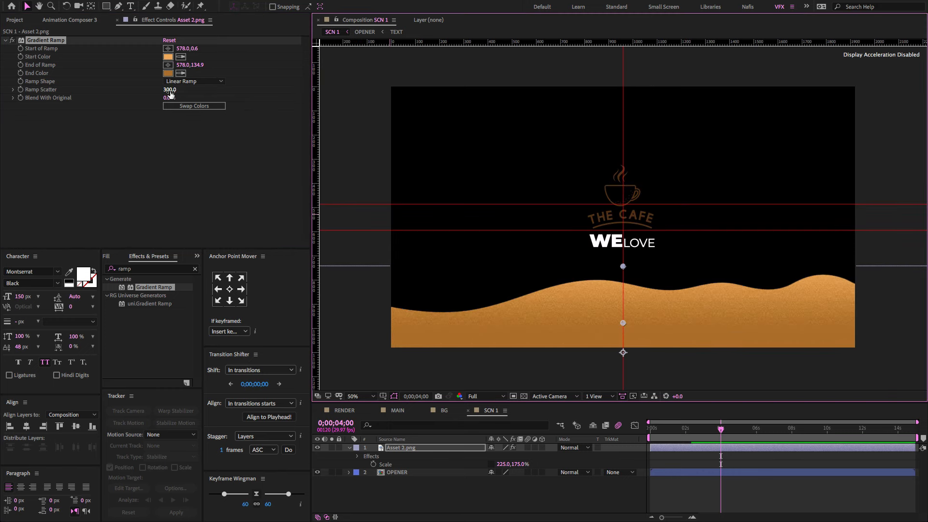
text(100)
key(Return)
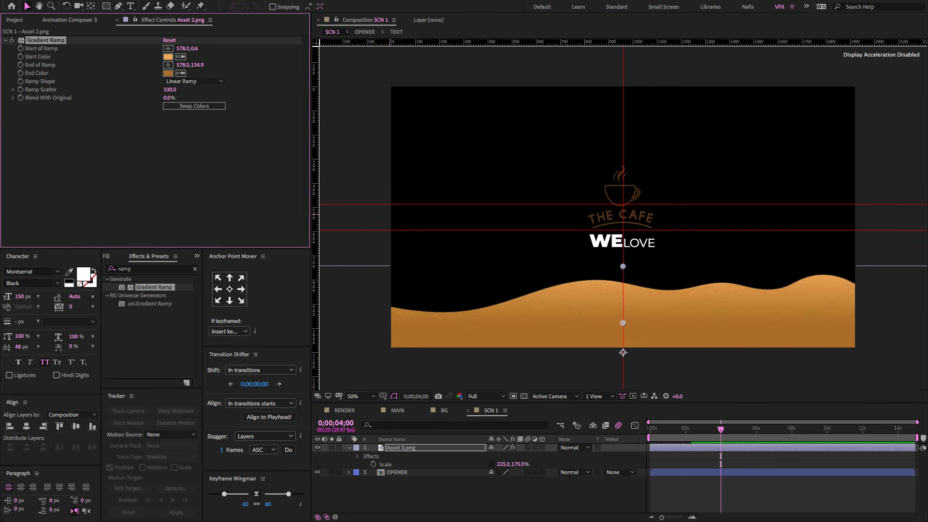
click(169, 90)
text(50)
key(Return)
click(622, 325)
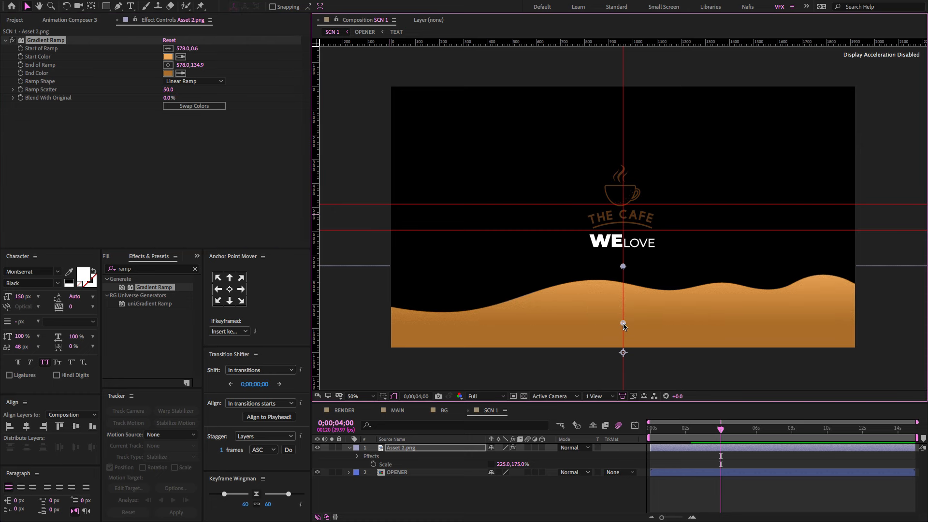
Step: Keep the gradient's end colour and lighten its start colour to F4BF7C
click(167, 73)
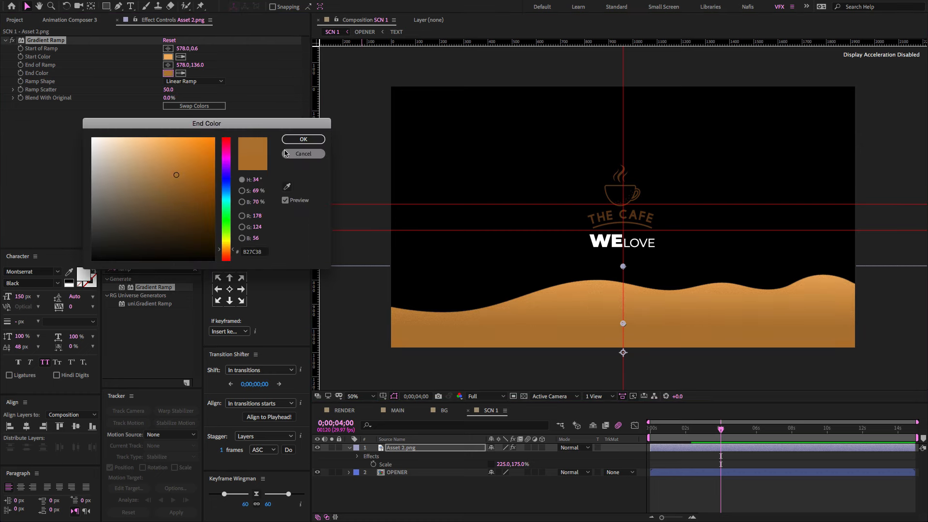
click(303, 154)
click(168, 57)
click(164, 144)
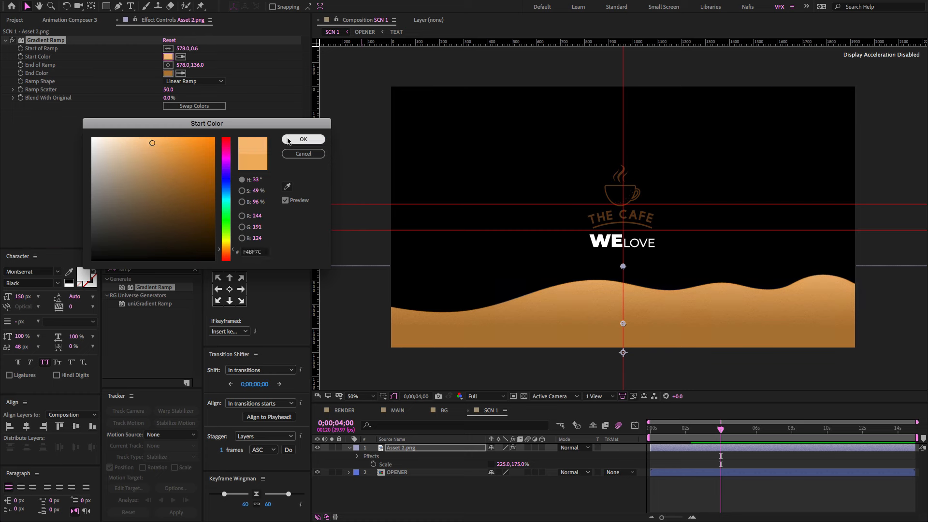
click(304, 140)
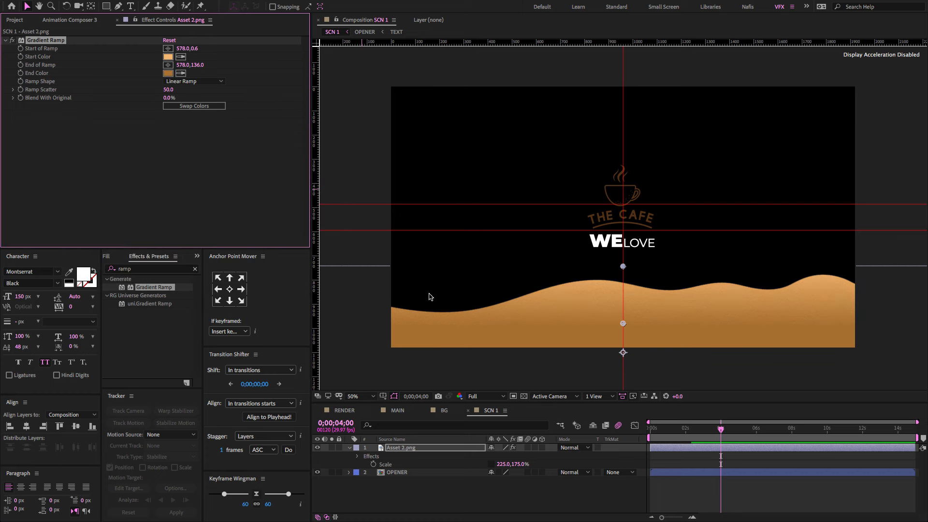
Step: Find the Bevel Alpha effect and apply it to the Asset 2.png layer
click(146, 269)
text(bevel)
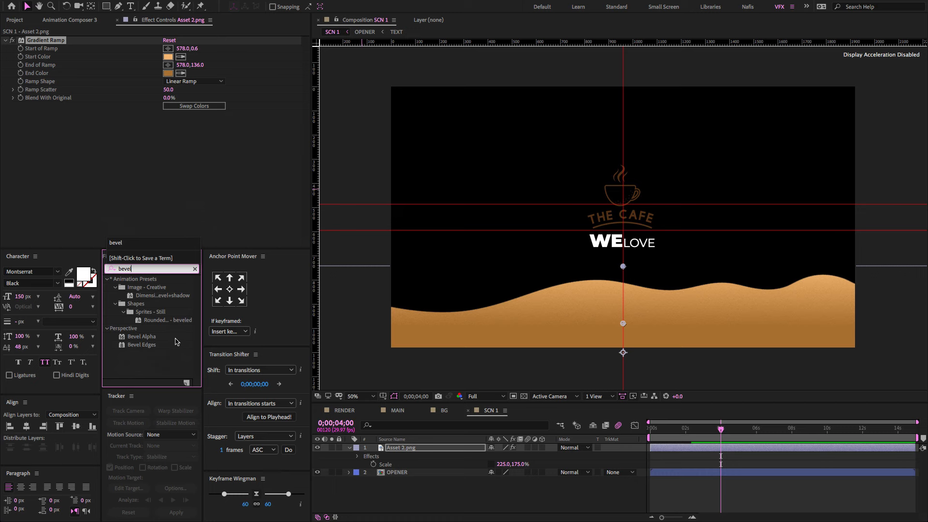
drag(174, 337, 435, 450)
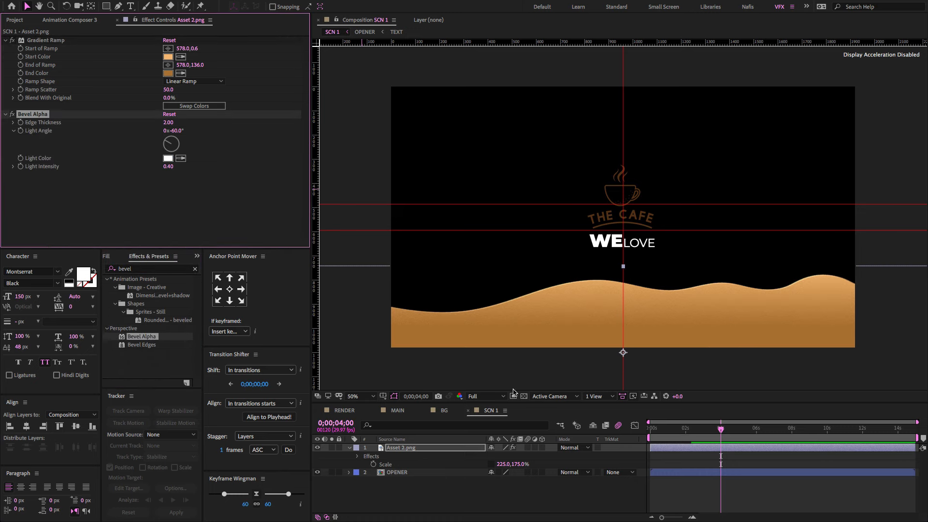
Step: Set the Bevel Alpha edge thickness to 15 and its light intensity to 0.20
click(169, 123)
text(15)
key(Return)
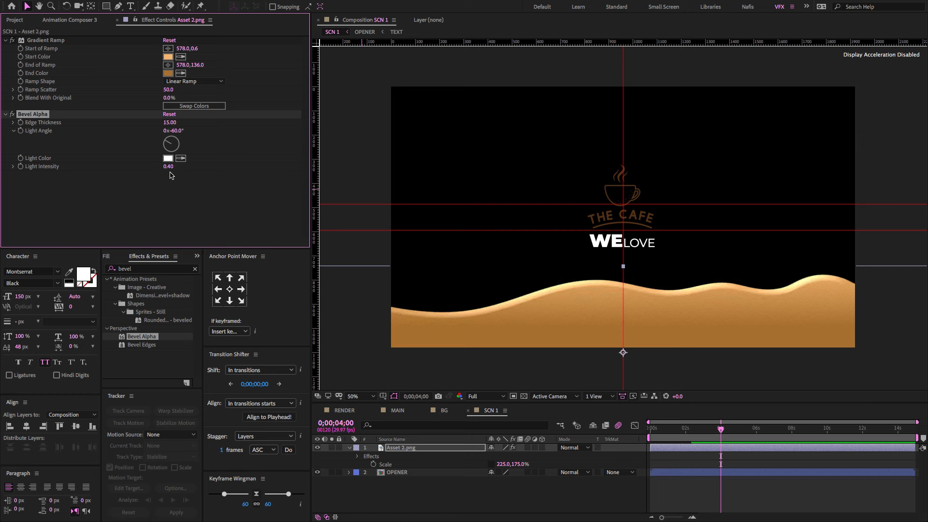
drag(173, 168, 167, 168)
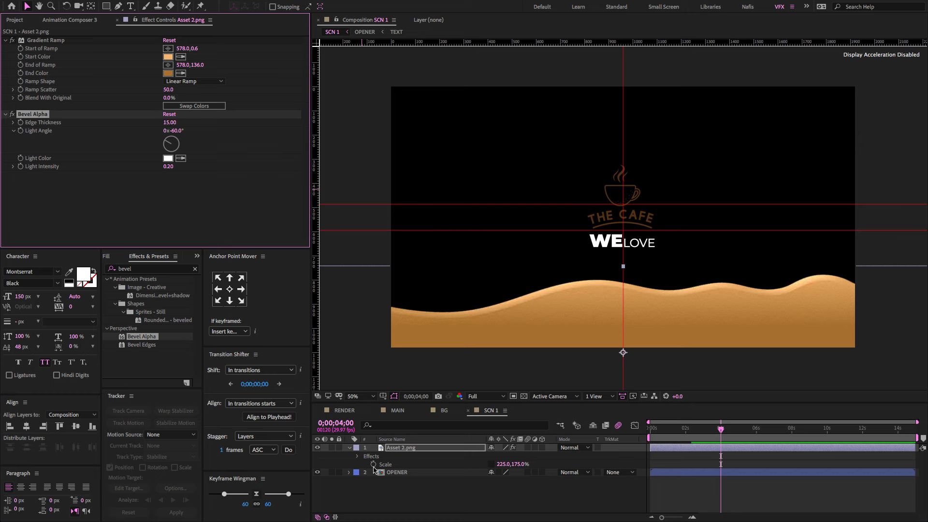
Step: Add Position keyframes to the Asset 2.png layer at 0;00;04;00, 0;00;04;10 and 0;00;04;20
click(349, 447)
click(724, 456)
drag(705, 430, 720, 431)
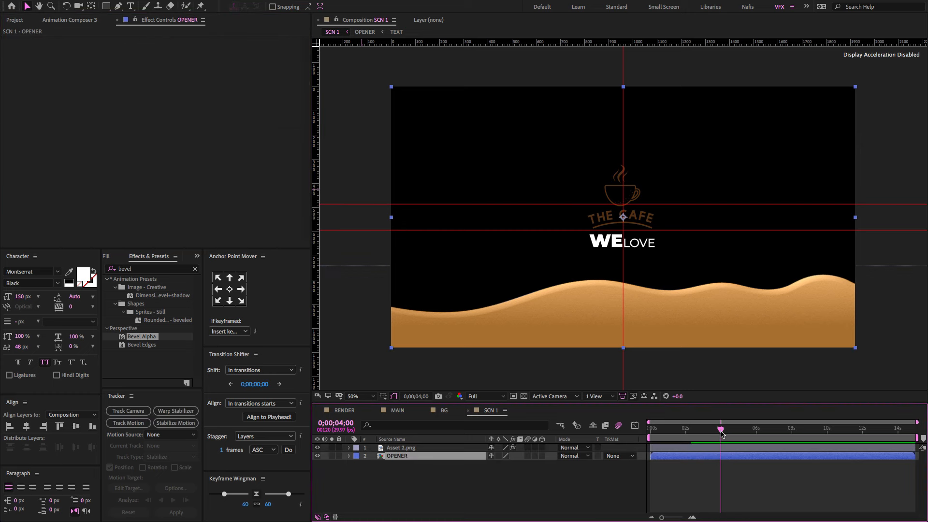
click(674, 448)
key(p)
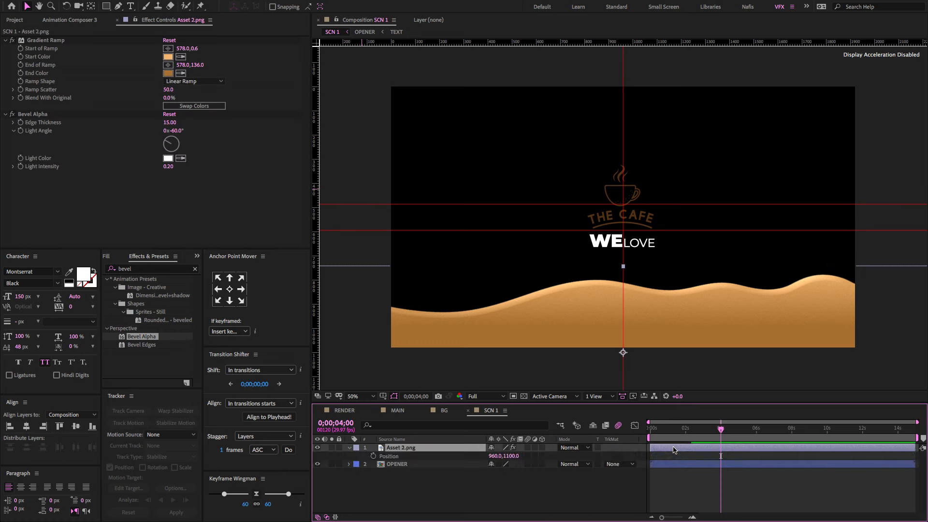
click(374, 456)
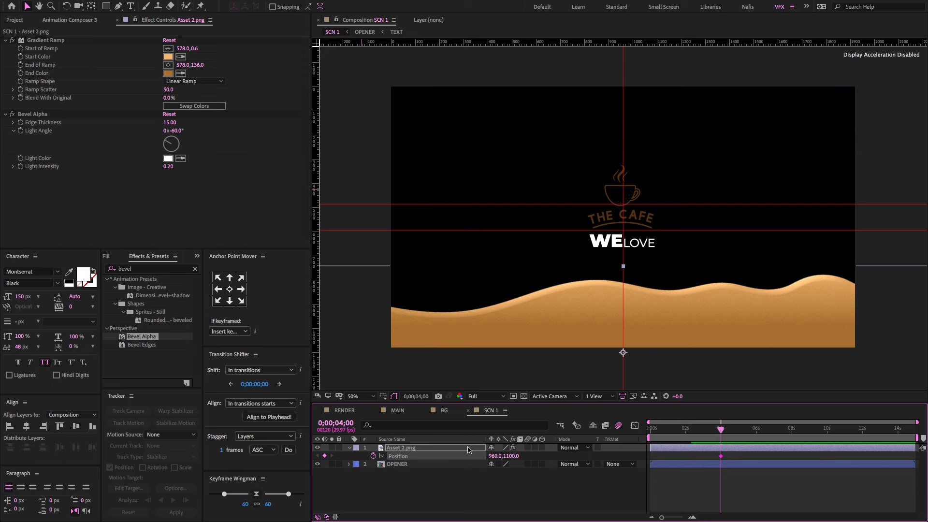
key(shift+Page_Down)
click(324, 456)
key(shift+Page_Down)
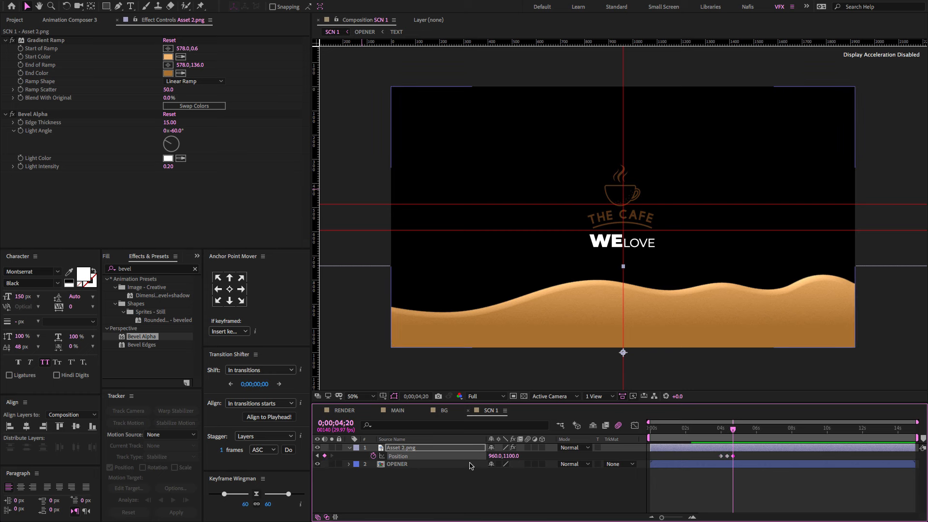
Step: At the first Position keyframe, lower the wave vertically until it sits completely below the frame
key(equal)
key(equal)
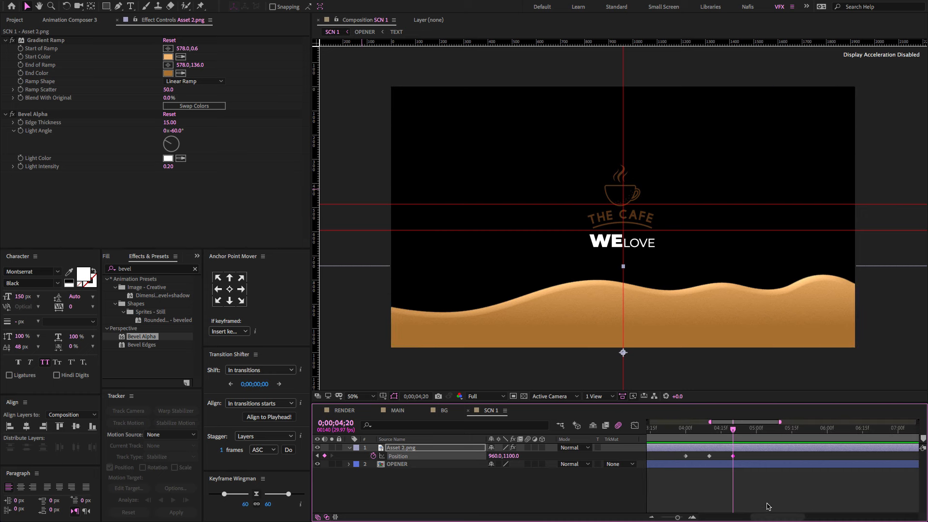
drag(770, 517, 761, 517)
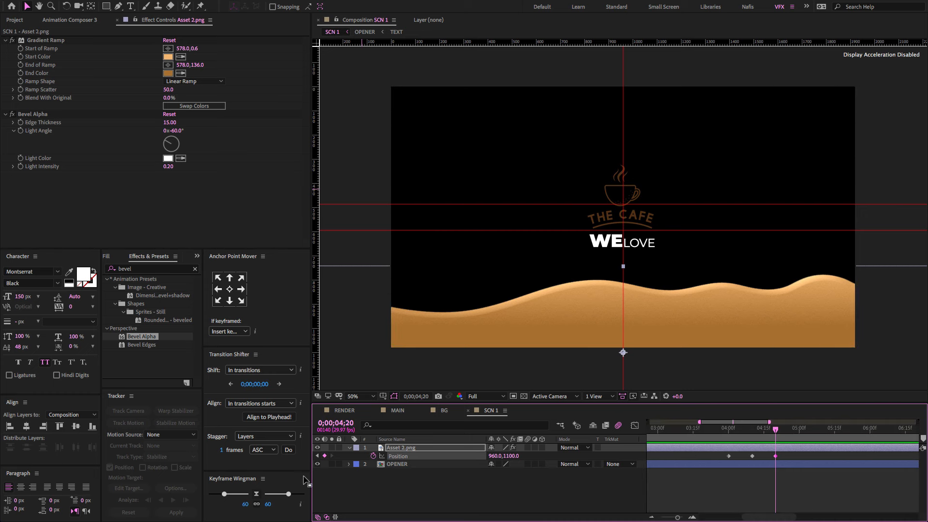
click(317, 458)
click(317, 457)
drag(506, 458, 607, 417)
Step: At the middle keyframe, raise the wave to Position 960, 1050 and scrub through the rise
click(332, 455)
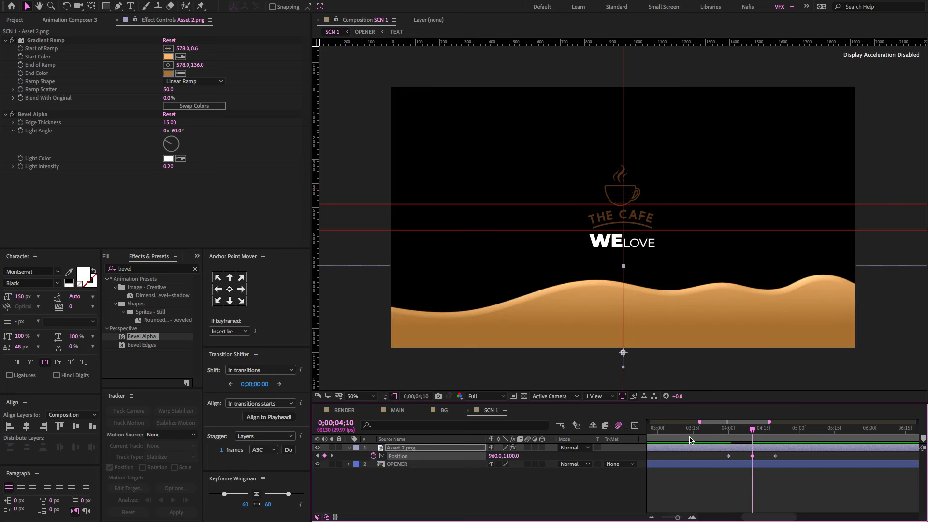
drag(510, 455, 486, 458)
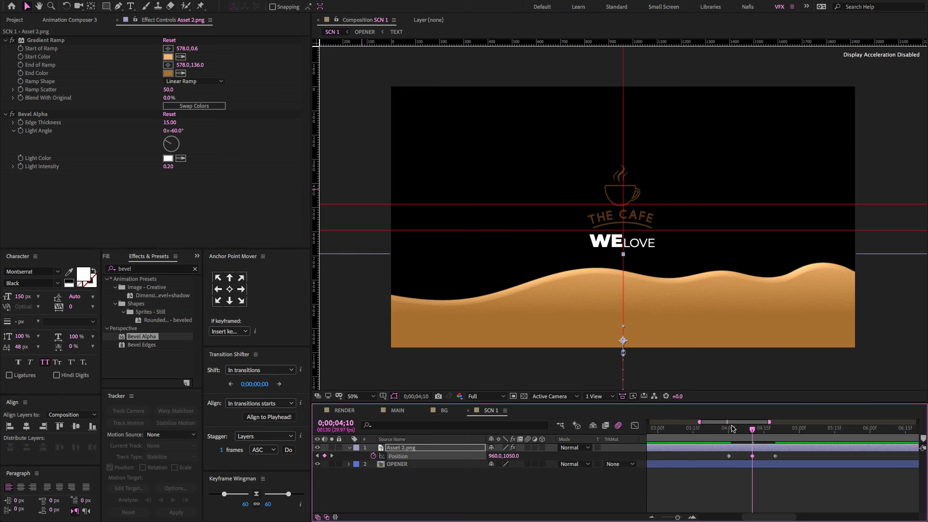
drag(732, 428, 778, 443)
Step: Apply Easy Ease to all three Position keyframes of the Asset 2.png layer
drag(820, 492, 709, 452)
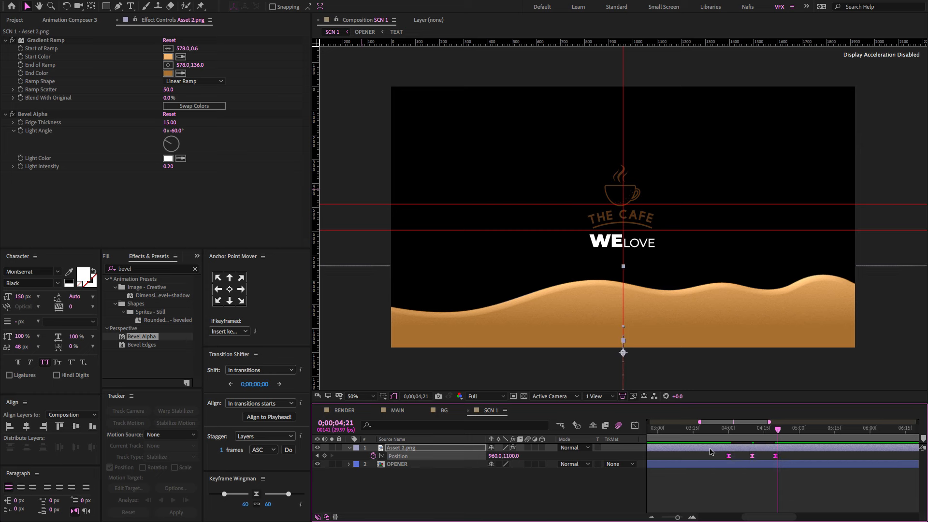
click(784, 477)
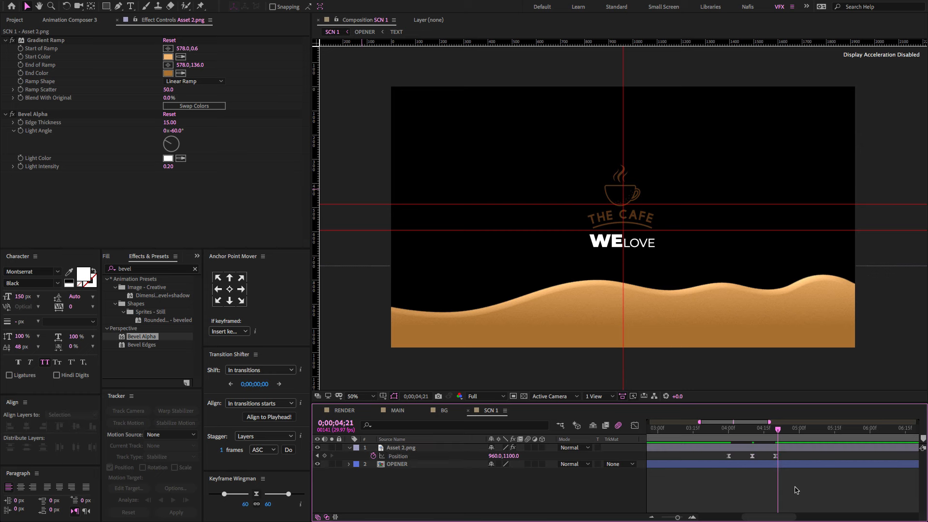
Step: Unlink the Keyframe Wingman ease values, set the middle Position keyframe's incoming ease to 0, and scrub through the wave's motion
click(753, 455)
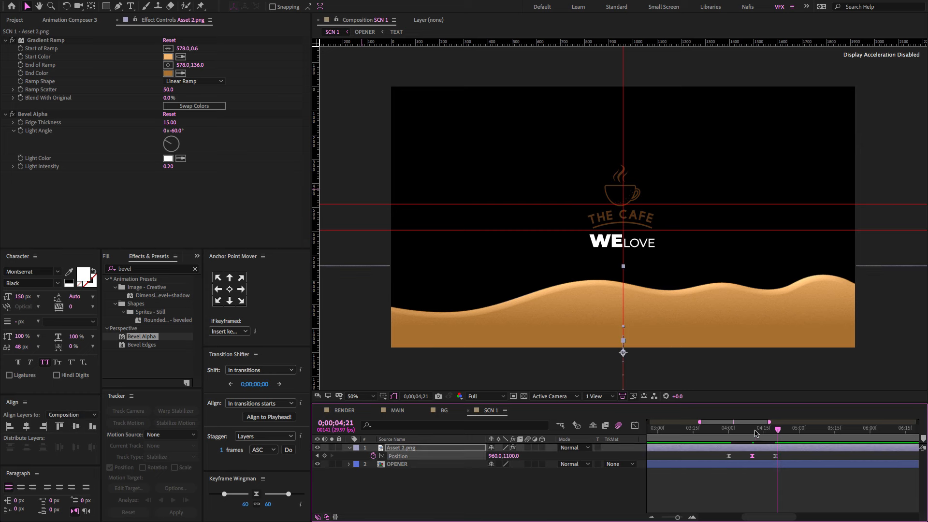
drag(756, 432, 753, 431)
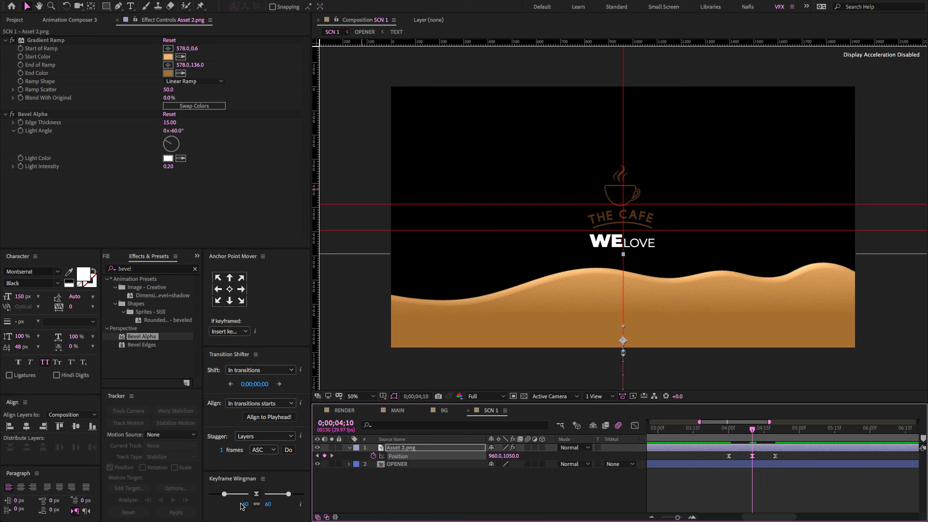
click(258, 506)
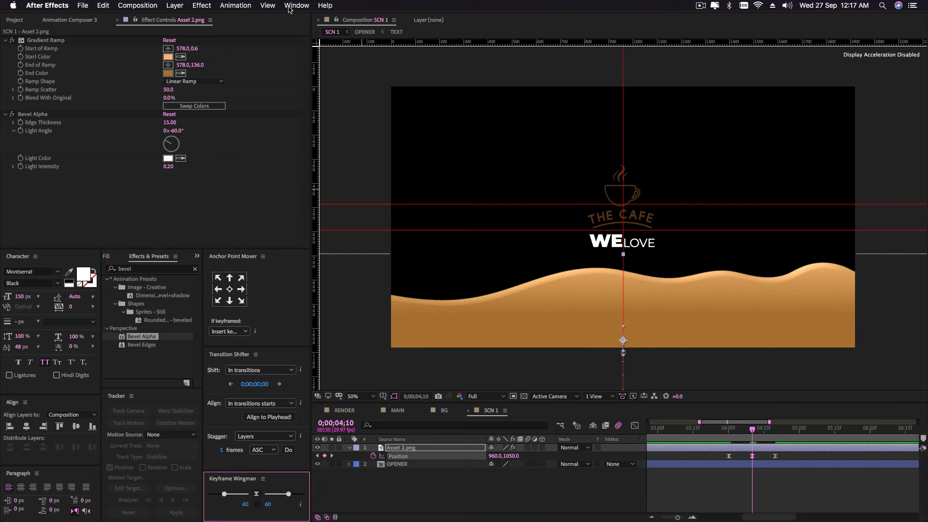
click(290, 6)
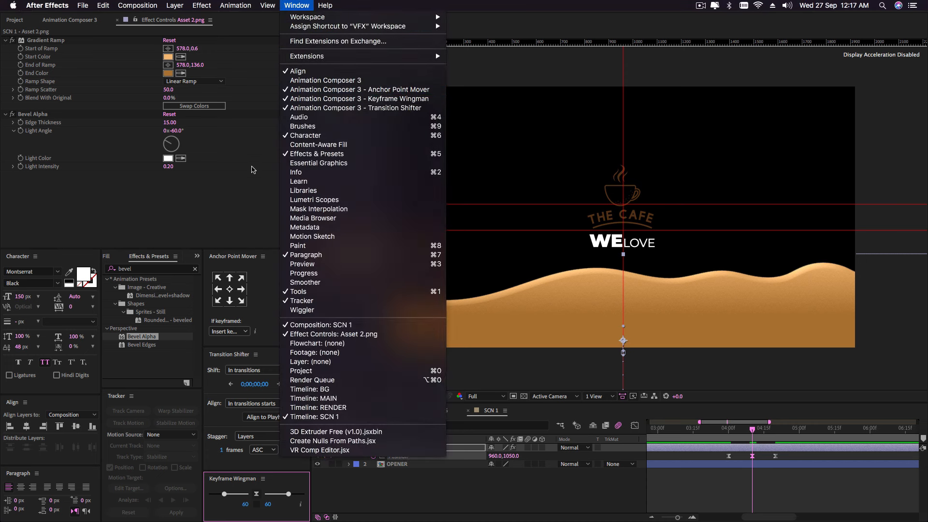
click(252, 169)
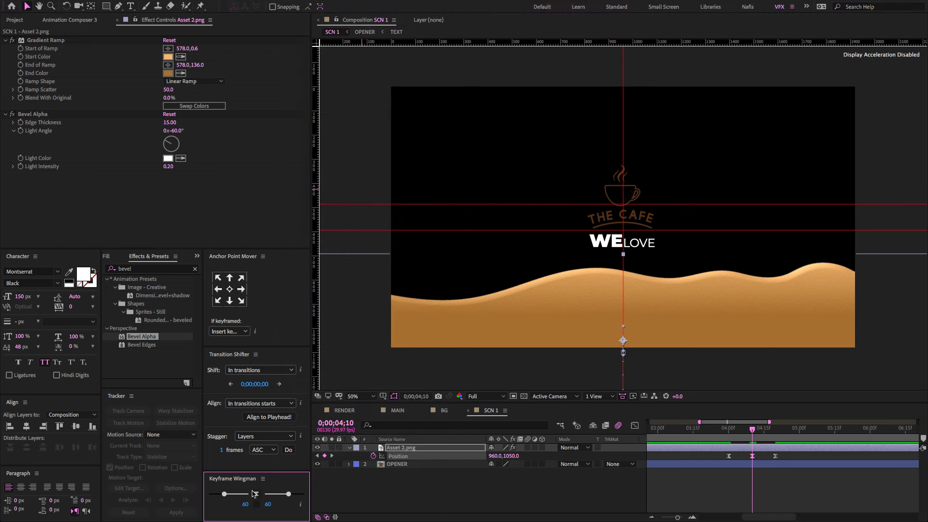
drag(224, 497, 233, 498)
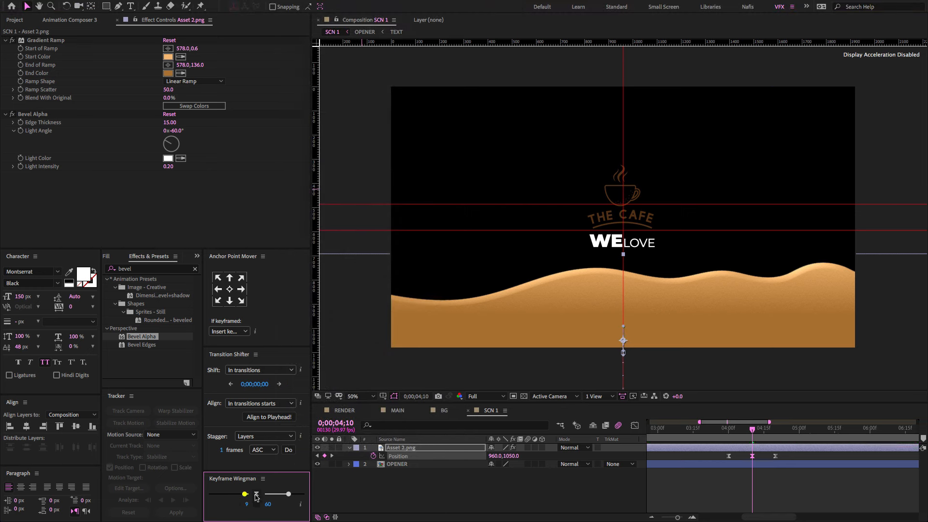
click(730, 428)
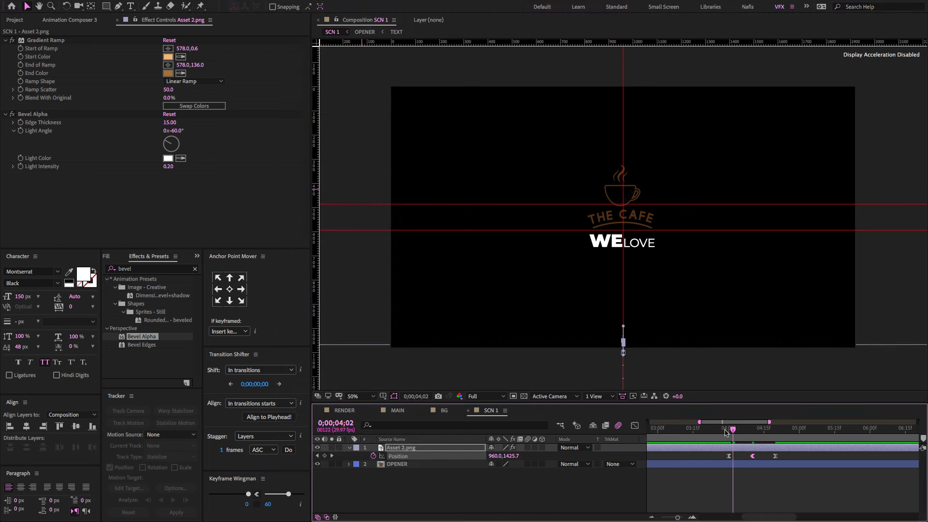
drag(738, 436, 770, 439)
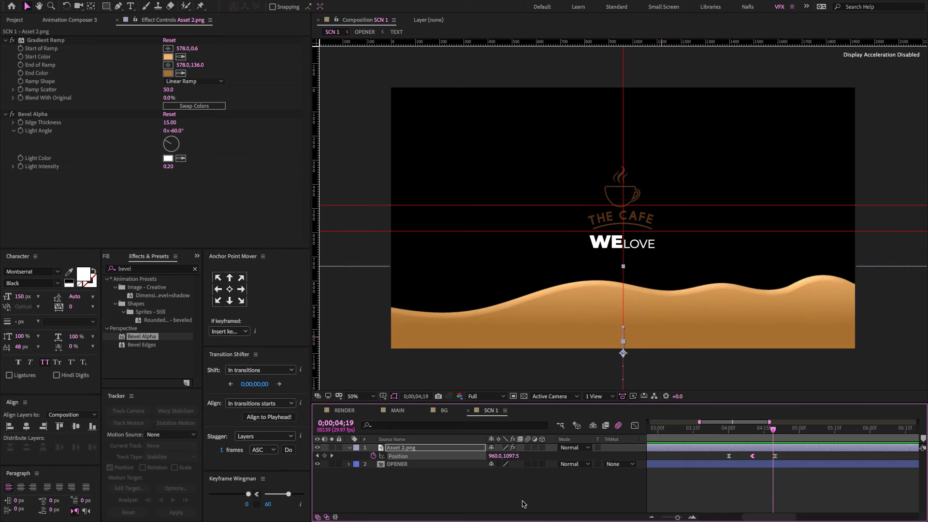
Step: Pre-compose the Asset 2.png layer as "1", moving all attributes into the new composition, and re-enable the viewer refresh
key(ctrl+a)
key(a)
key(a)
click(485, 499)
click(430, 451)
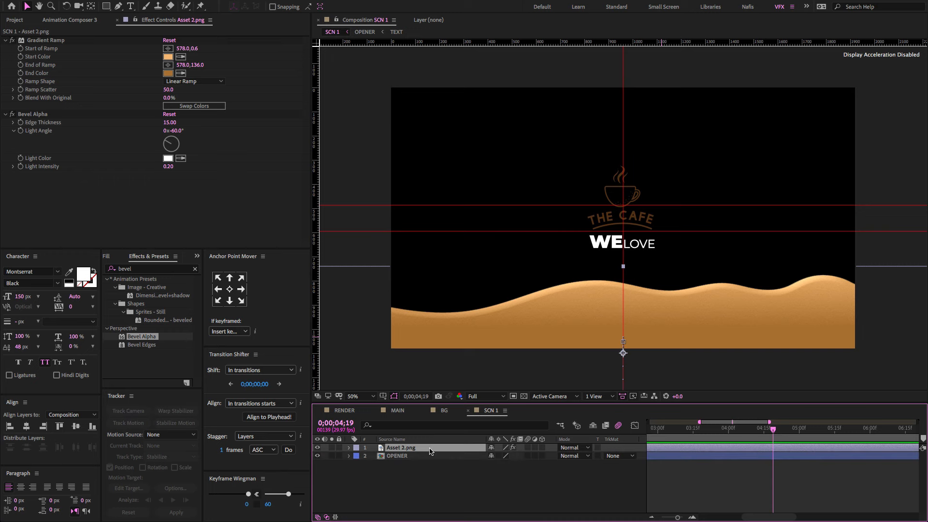
right_click(430, 451)
click(448, 481)
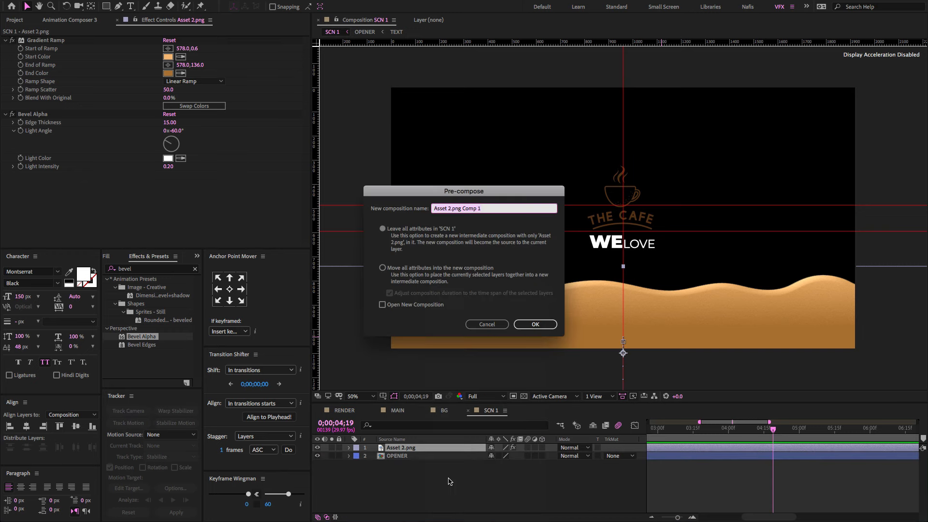
text(1)
click(383, 269)
click(535, 325)
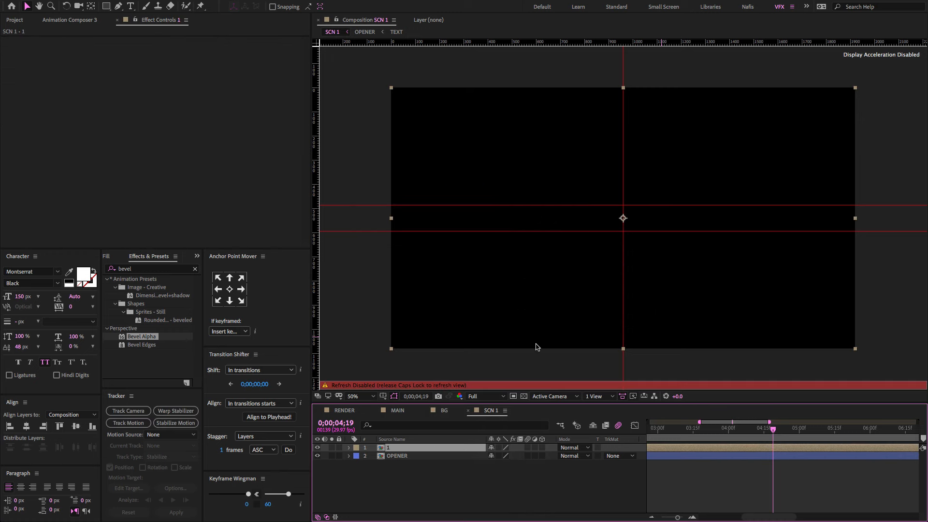
key(Caps_Lock)
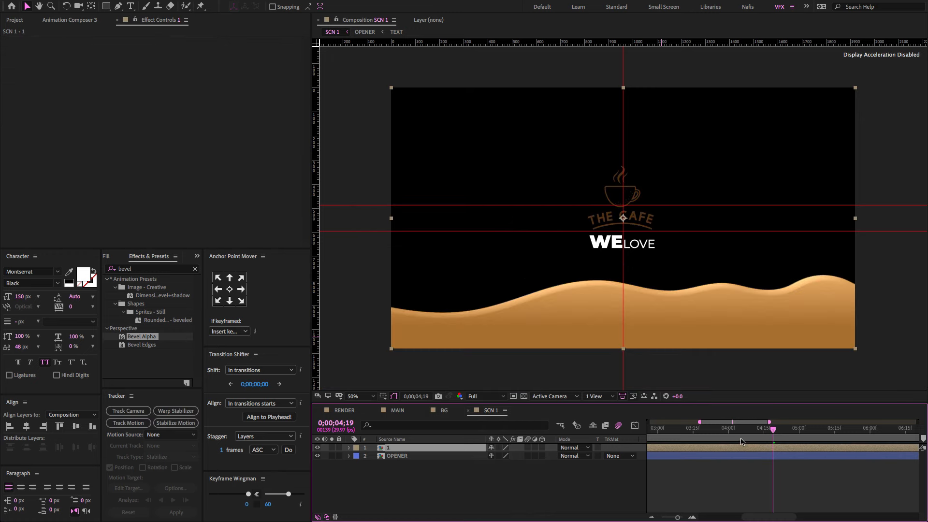
Step: Trim the start of the wave pre-comp 1 to 0;00;04;00
key(minus)
key(minus)
click(721, 429)
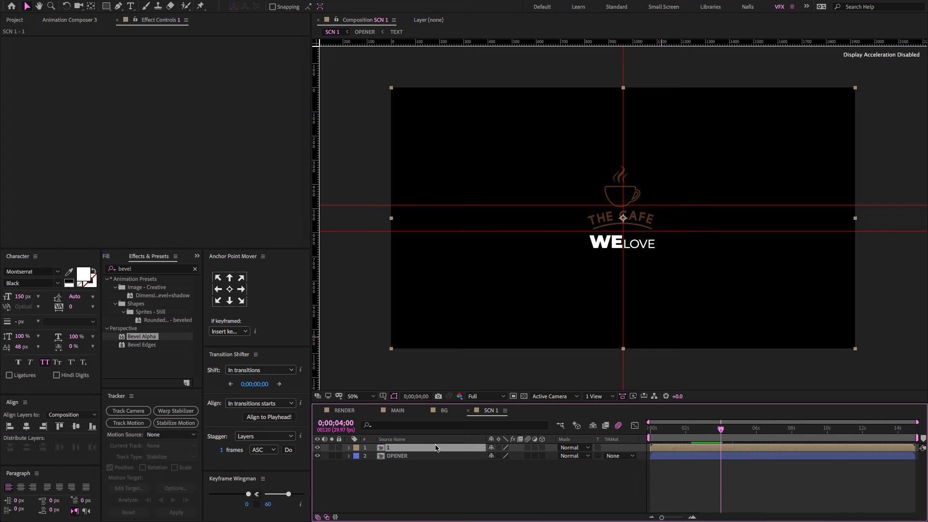
key(alt+bracketleft)
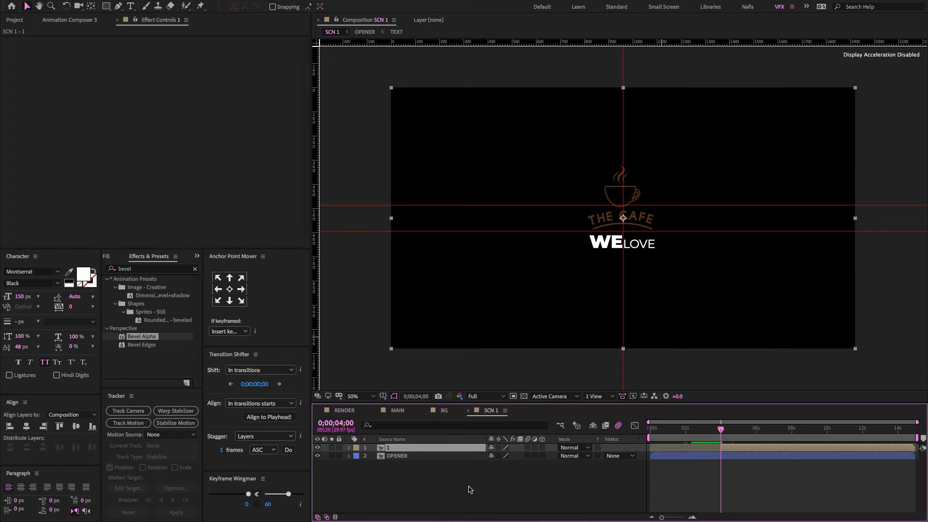
Step: Duplicate the wave pre-comp and start the lower copy about five frames after the original
key(ctrl+d)
click(446, 456)
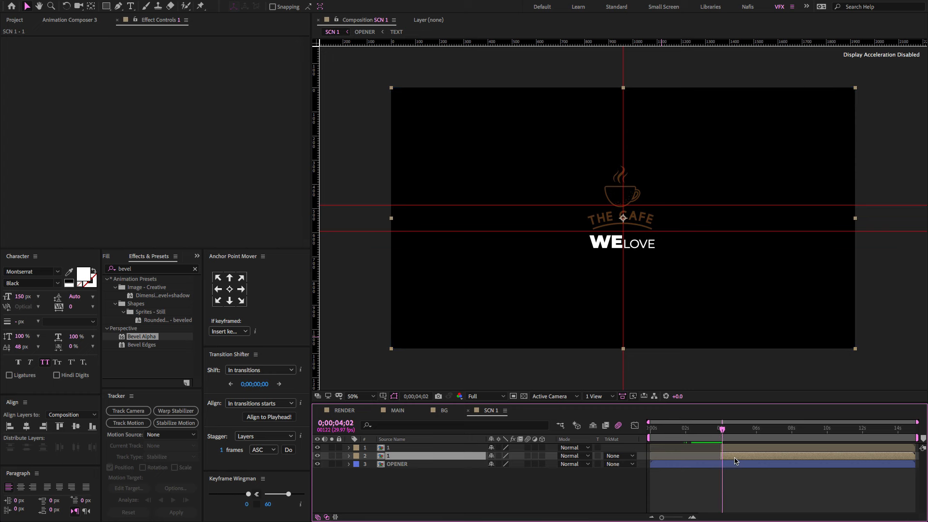
key(Page_Down)
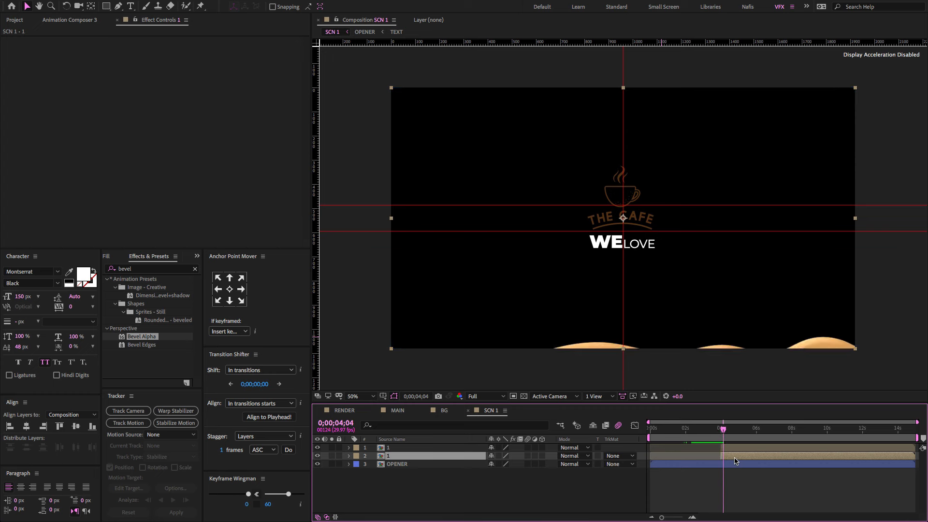
key(equal)
key(equal)
key(Page_Down)
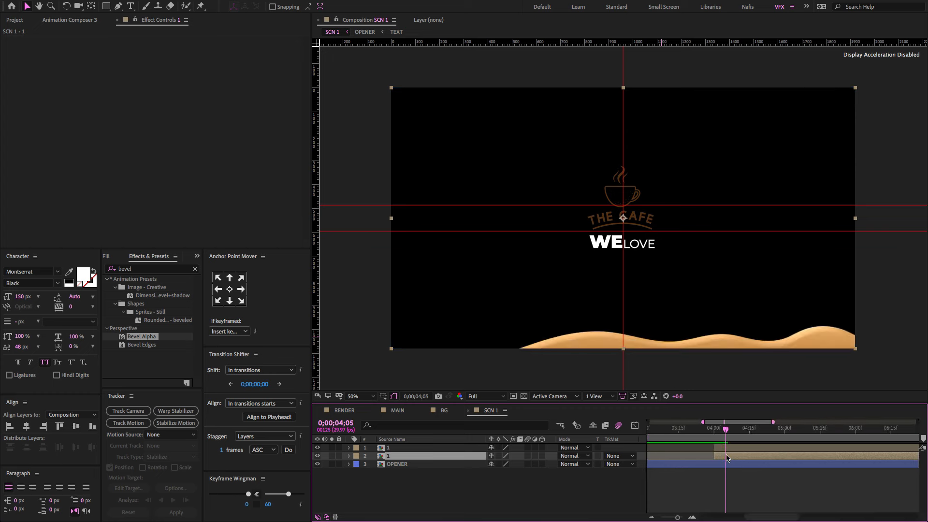
drag(731, 458, 741, 460)
drag(730, 437, 743, 434)
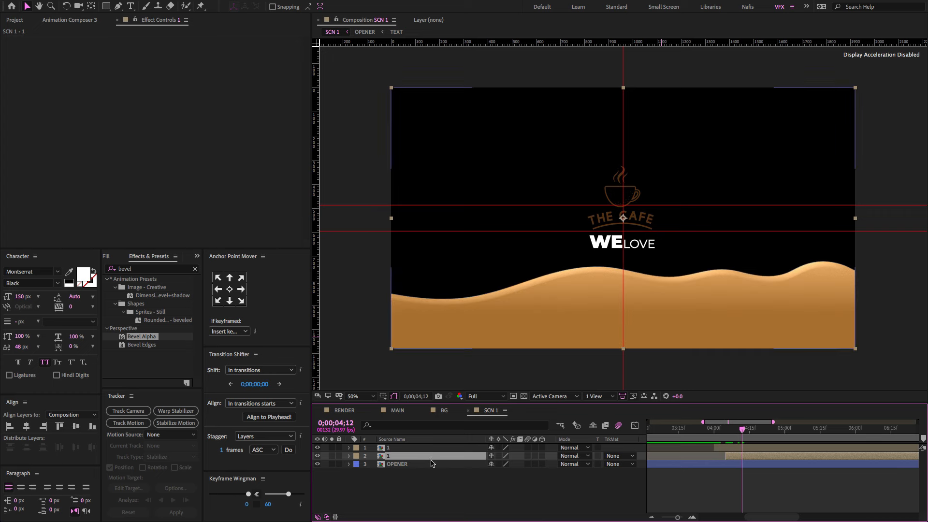
Step: Raise the second wave until its crest sits clearly above the first wave and scrub through the rise
key(shift+Up)
key(shift+Up)
key(shift+Up)
key(shift+Up)
key(shift+Up)
key(shift+Up)
key(shift+Up)
key(shift+Up)
key(shift+Up)
key(shift+Up)
key(shift+Up)
key(shift+Up)
key(shift+Up)
key(shift+Up)
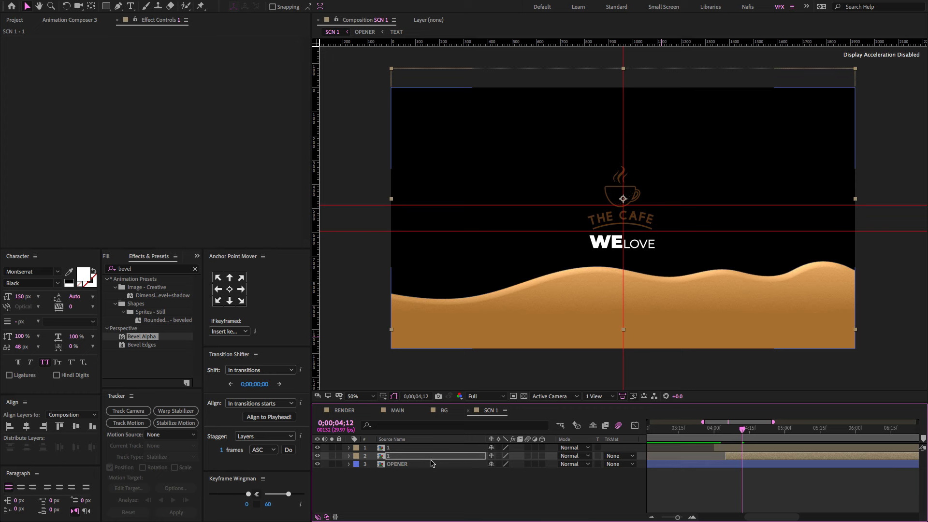
key(shift+Up)
key(shift+Up)
key(shift+Up)
key(shift+Up)
key(shift+Up)
key(shift+Up)
key(shift+Up)
key(shift+Up)
key(shift+Up)
key(shift+Up)
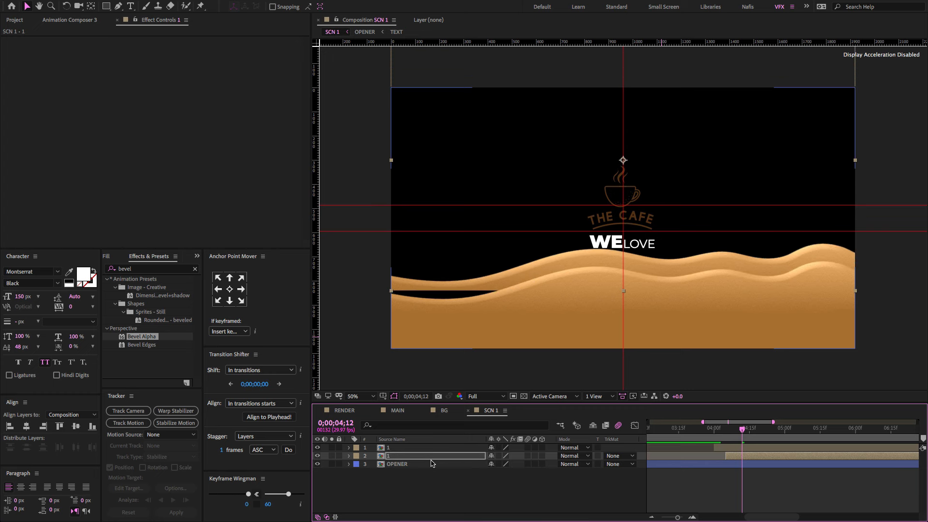
key(shift+Up)
key(shift+Up)
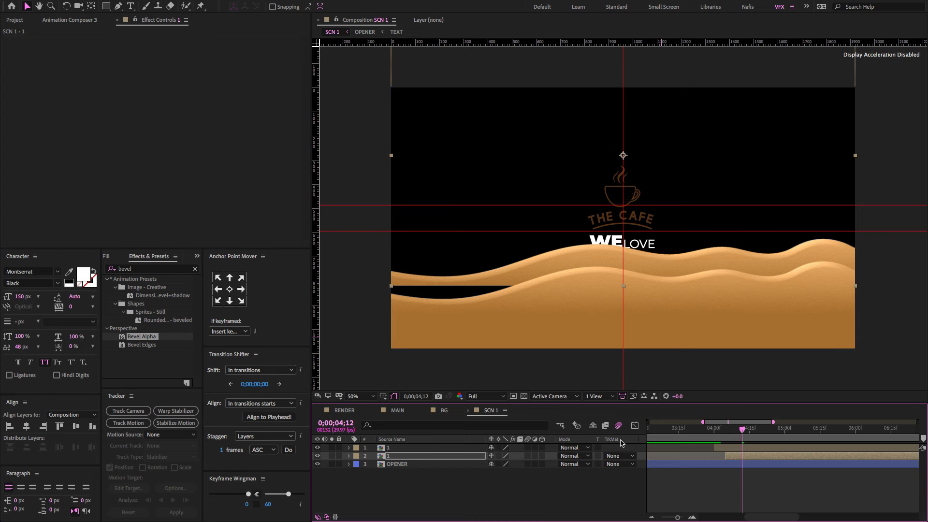
drag(726, 434, 744, 431)
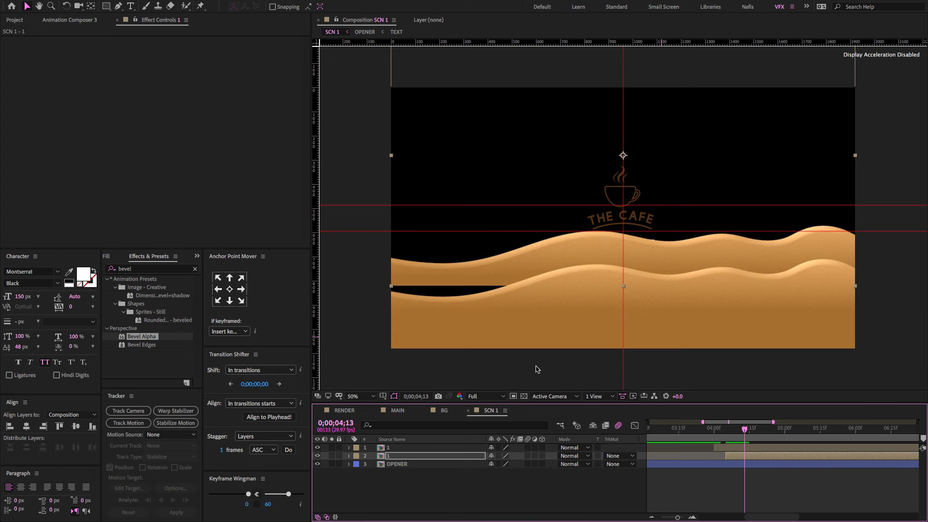
Step: Lower both wave layers together by 100 pixels and give them the Orange label
click(467, 449)
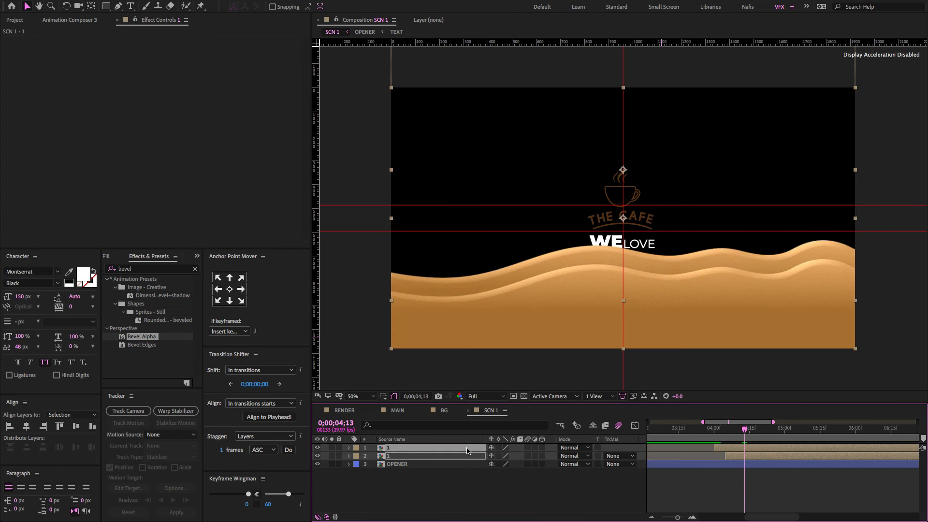
key(shift+Down)
key(shift+Down)
key(shift+Down)
key(shift+Down)
key(shift+Down)
key(shift+Down)
key(shift+Down)
key(shift+Down)
key(shift+Down)
key(shift+Down)
drag(713, 428, 748, 431)
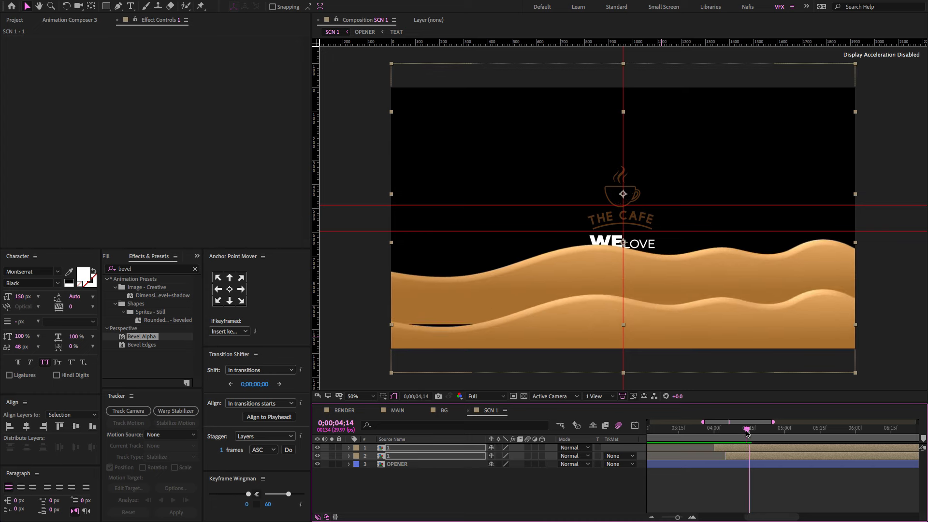
click(353, 448)
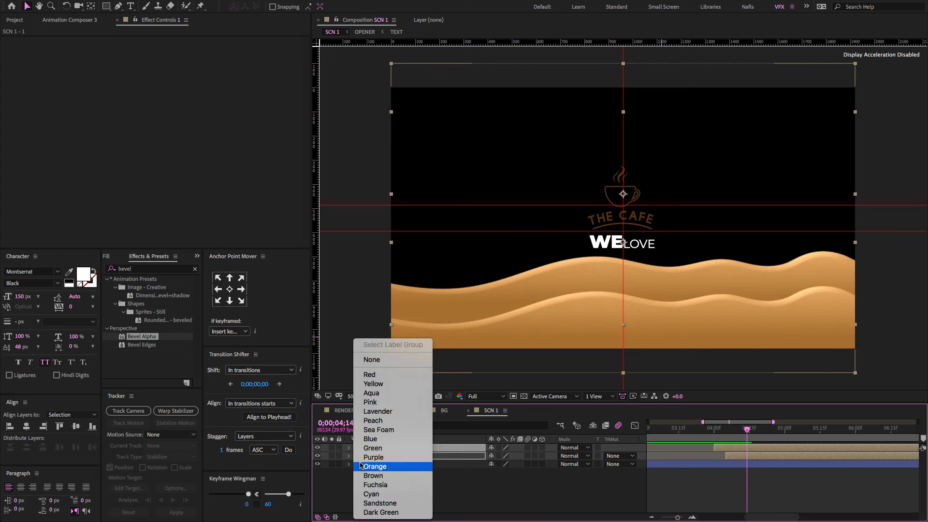
click(360, 466)
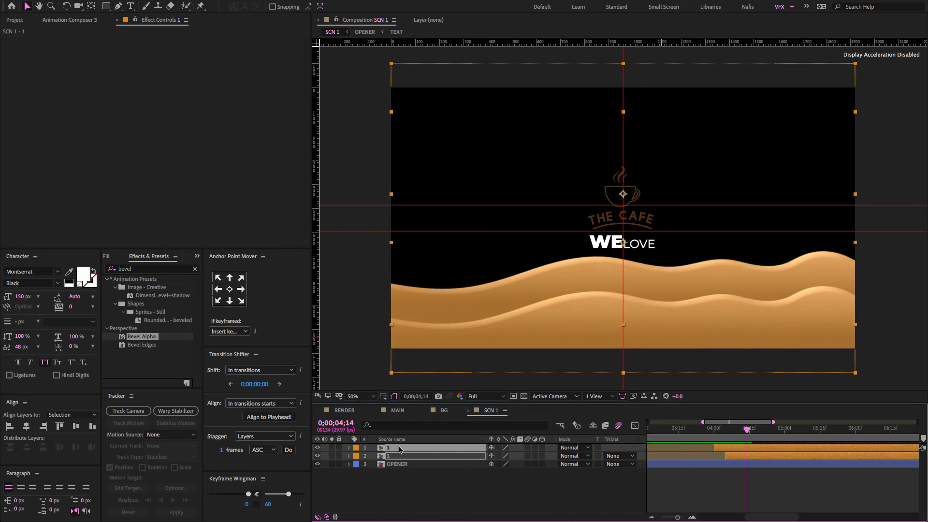
Step: Duplicate the orange wave pair beneath the originals, start the copies ten frames after them and label them Brown
key(ctrl+d)
drag(389, 448, 395, 478)
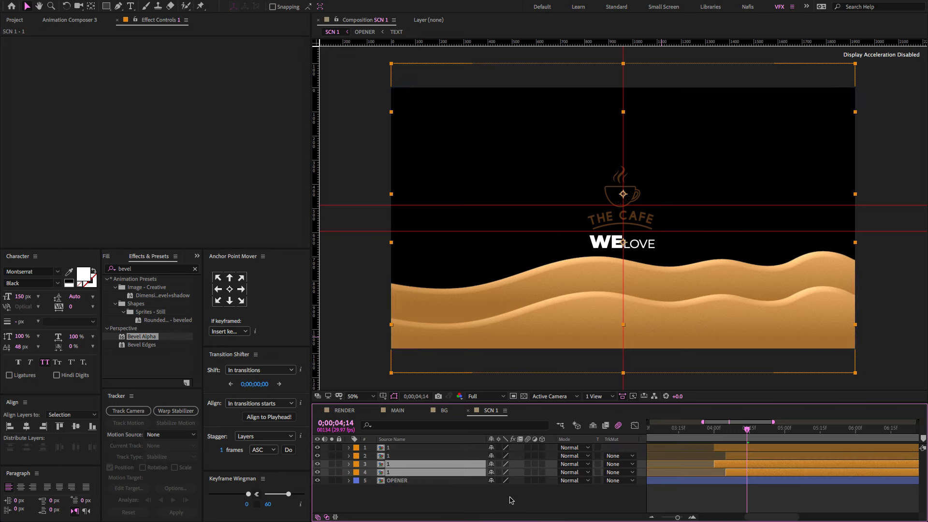
drag(720, 468, 745, 469)
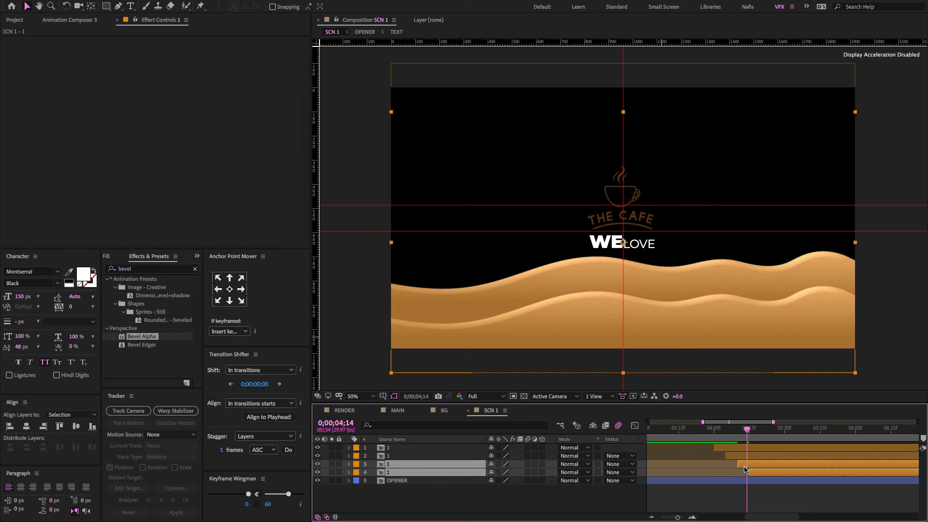
click(356, 465)
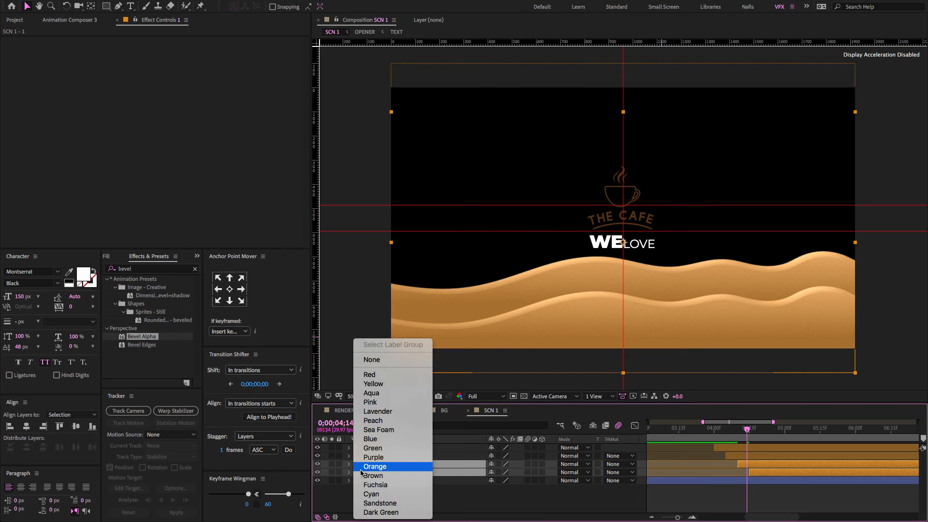
click(368, 476)
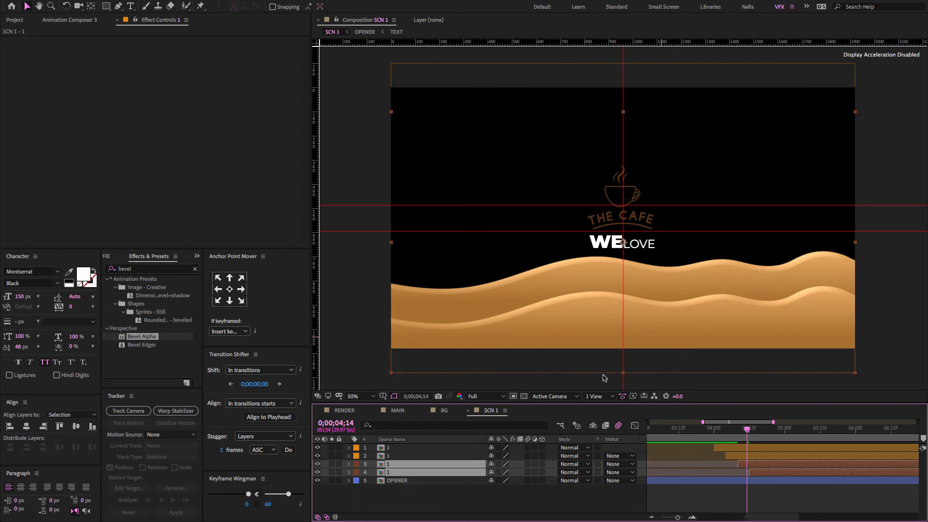
Step: Raise the brown wave pair above the orange pair and scrub to about 0;00;05;01
key(shift+Up)
key(shift+Up)
key(shift+Up)
key(shift+Up)
key(shift+Up)
key(shift+Up)
key(shift+Up)
key(shift+Up)
key(shift+Up)
key(shift+Up)
key(shift+Up)
key(shift+Up)
key(shift+Up)
key(shift+Up)
key(shift+Up)
key(shift+Up)
key(shift+Up)
key(shift+Up)
key(shift+Up)
key(shift+Up)
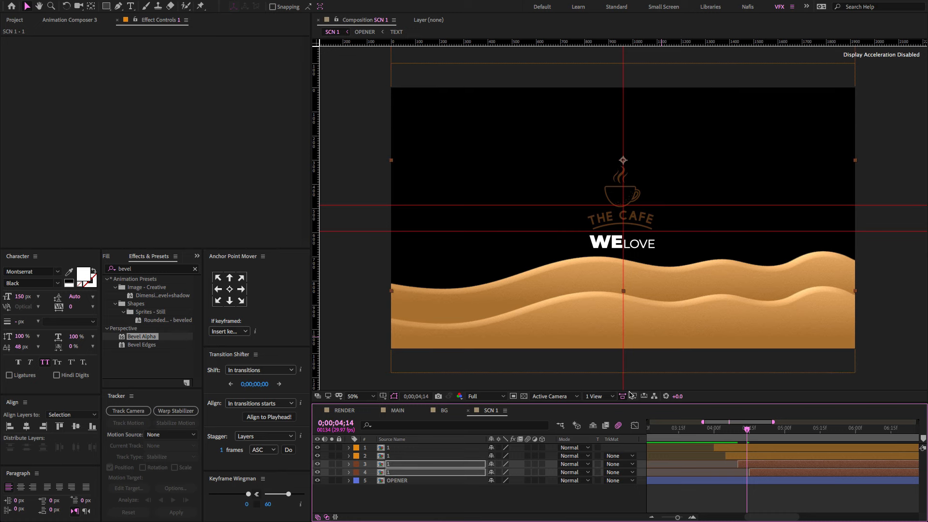
drag(763, 428, 787, 430)
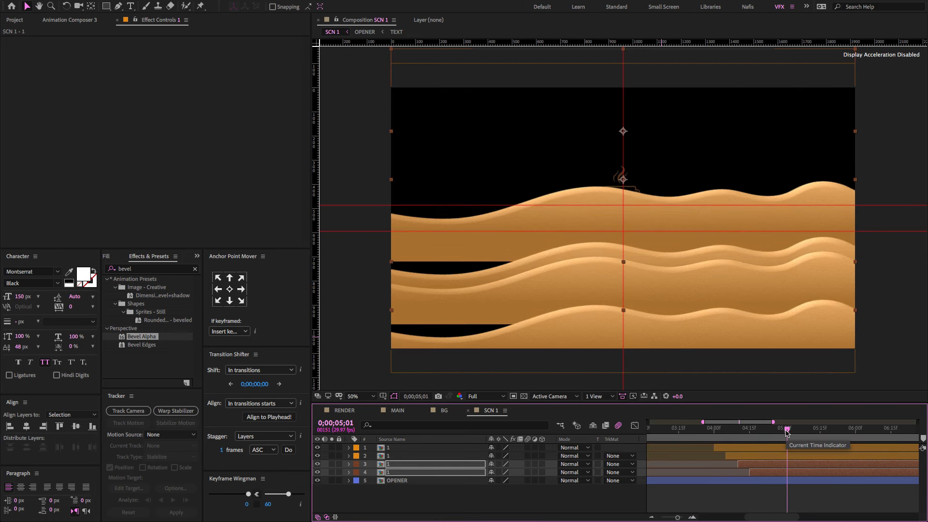
Step: Flip the two brown wave layers horizontally and scrub through the combined rise
click(410, 465)
shift+click(435, 472)
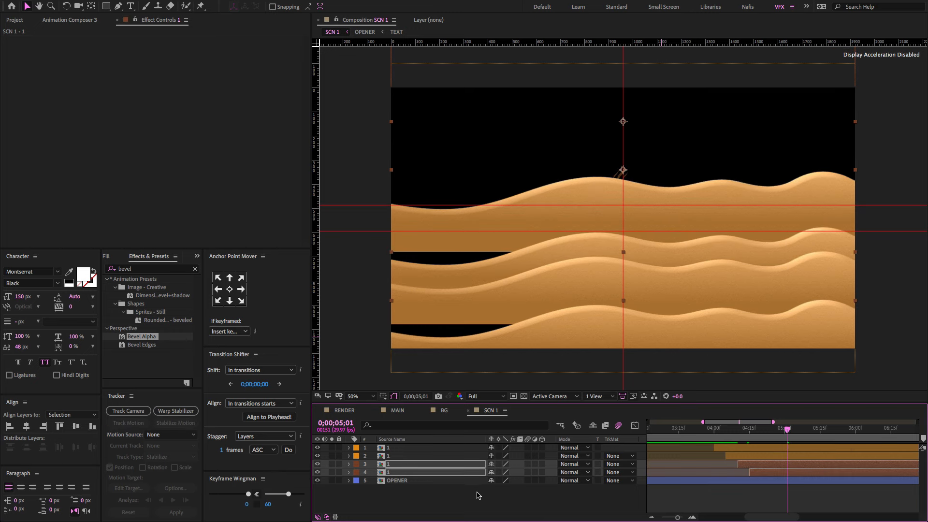
right_click(450, 473)
mouse_move(551, 315)
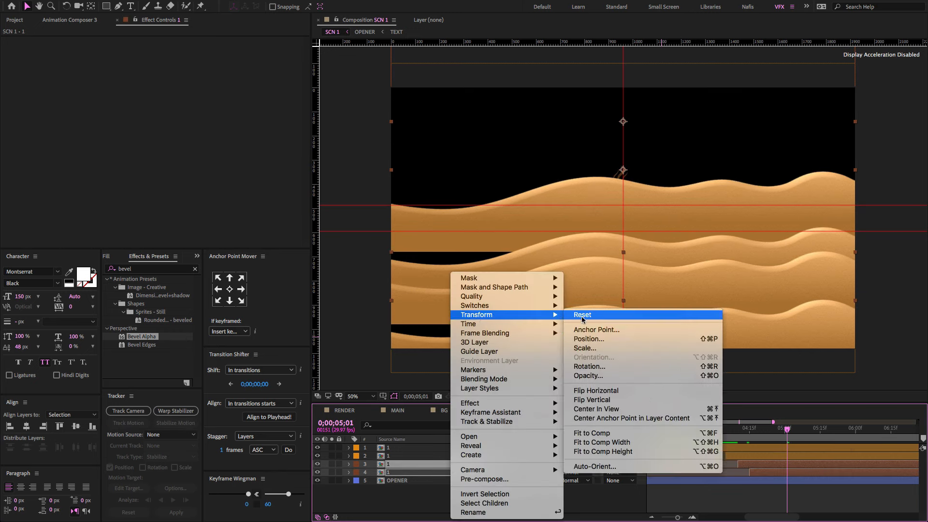
click(596, 391)
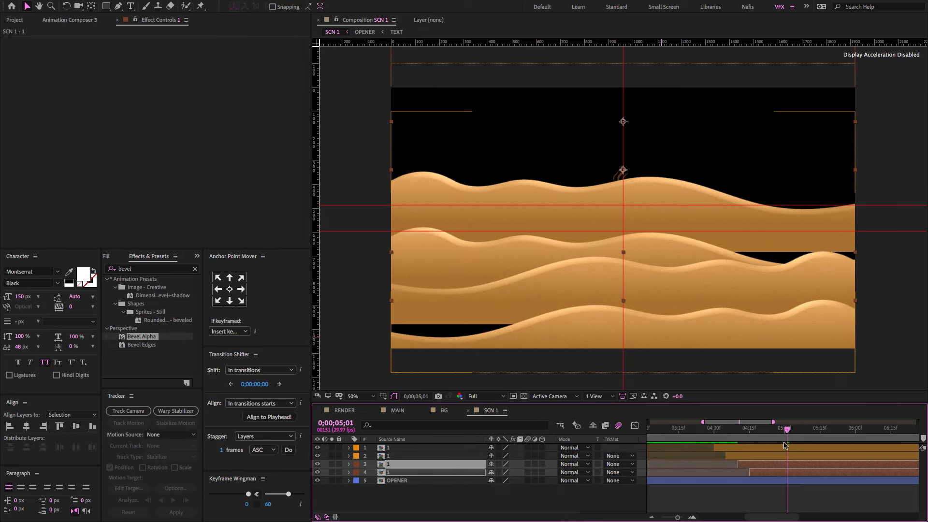
drag(779, 430, 837, 431)
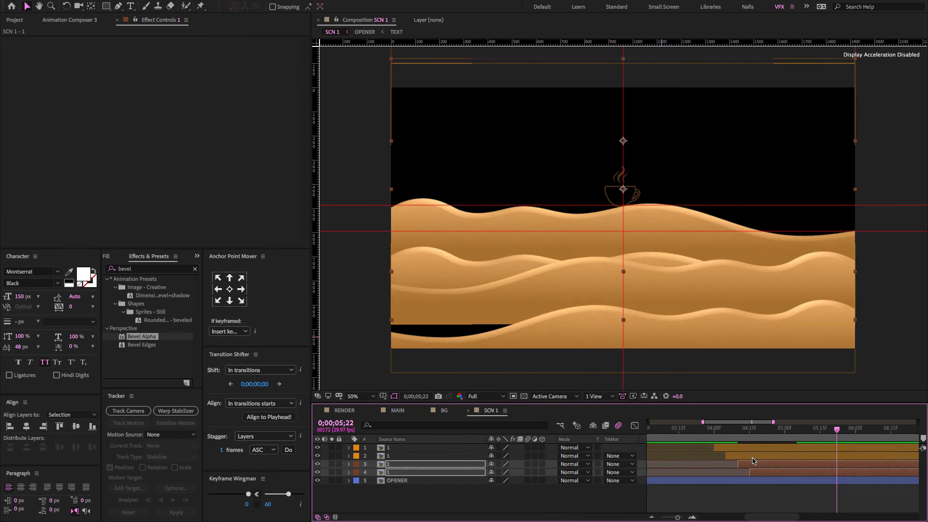
Step: Lower the rear orange and brown waves to close the black gaps, and add a raised copy of the orange pair behind them
click(466, 458)
click(456, 465)
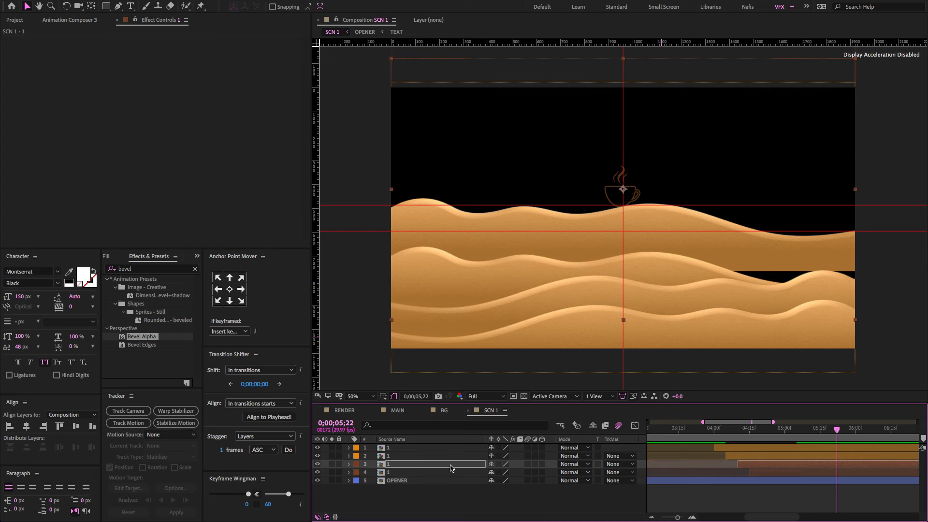
click(435, 473)
drag(717, 432, 817, 429)
key(ctrl+v)
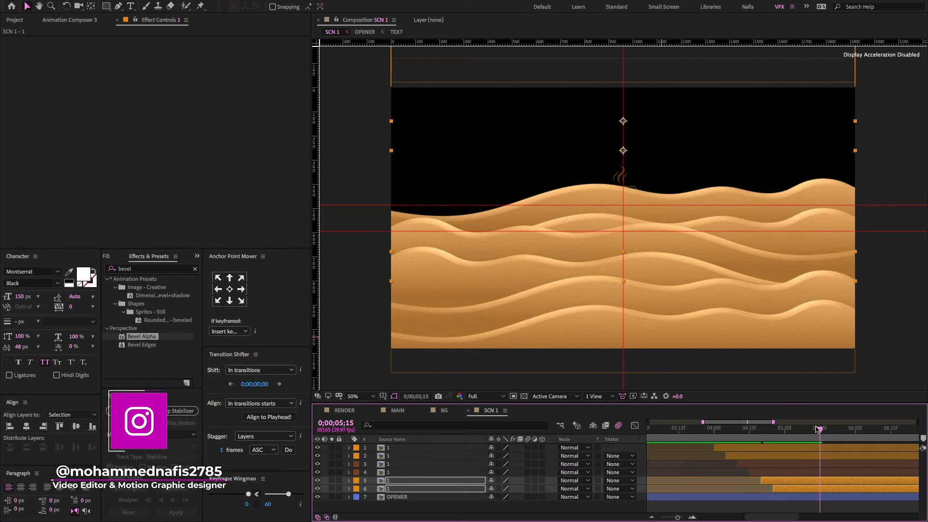
Step: Duplicate the brown wave pair, place the copies below the second orange pair with a delayed start and label them Dark Green
click(393, 464)
shift+click(392, 472)
key(ctrl+d)
drag(406, 472, 429, 508)
drag(746, 493, 793, 493)
click(357, 494)
click(374, 514)
Step: Change the label of the second orange wave pair to Purple
click(388, 476)
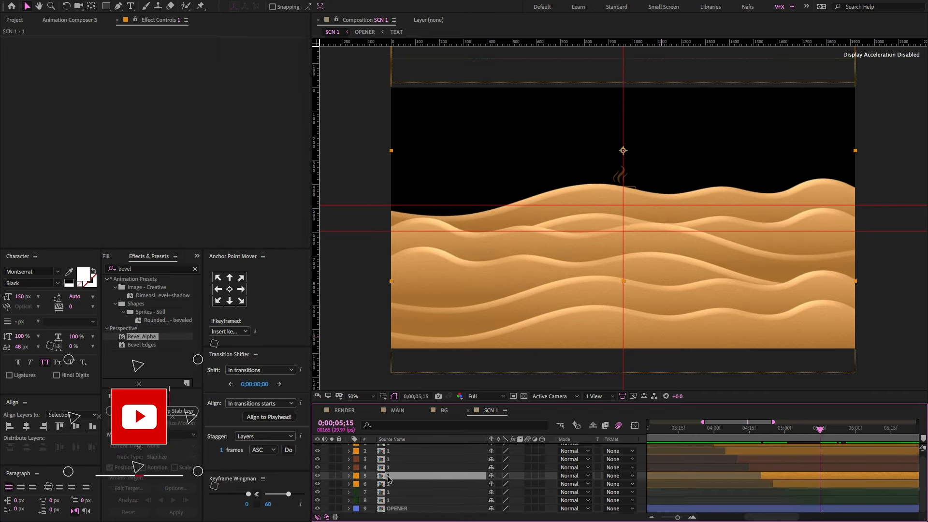
shift+click(389, 484)
click(357, 484)
click(375, 454)
Step: Raise the dark green wave pair above the purple waves and scrub to 0;00;05;25
click(388, 500)
shift+click(388, 493)
click(827, 434)
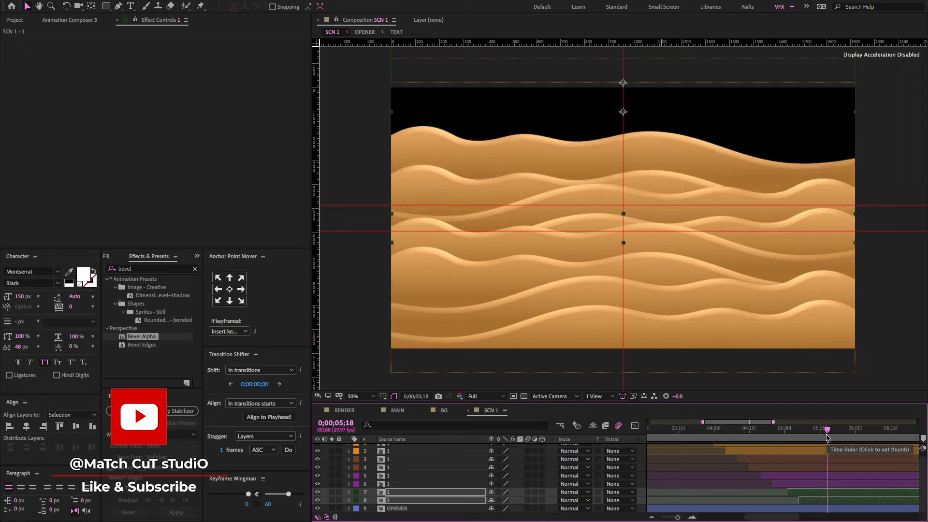
mouse_move(827, 436)
mouse_down()
mouse_move(777, 436)
mouse_move(843, 437)
mouse_up()
Step: Duplicate the purple wave pair, place the copies directly above OPENER, start them about 20 frames after the purple pair and label them Pink
click(392, 484)
shift+click(394, 476)
key(ctrl+d)
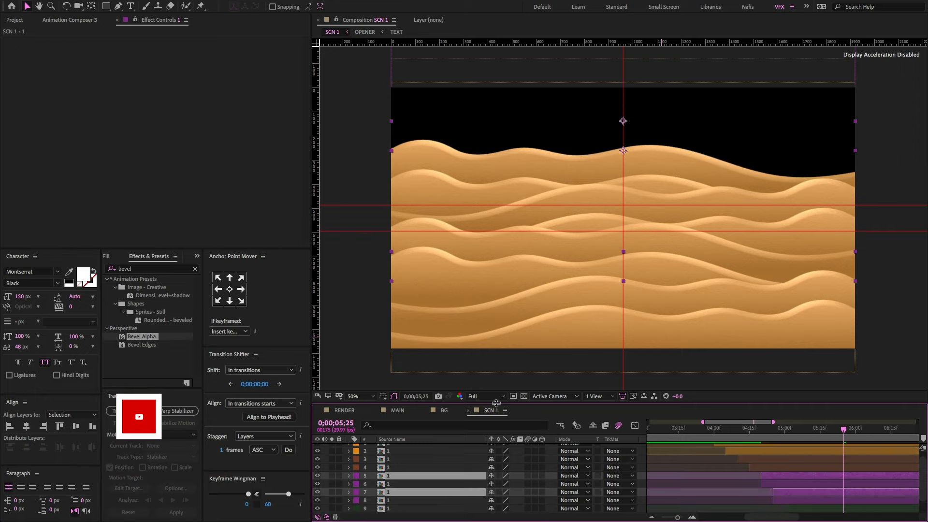
drag(497, 403, 496, 279)
drag(396, 373, 396, 402)
drag(772, 397, 821, 397)
click(356, 391)
click(372, 403)
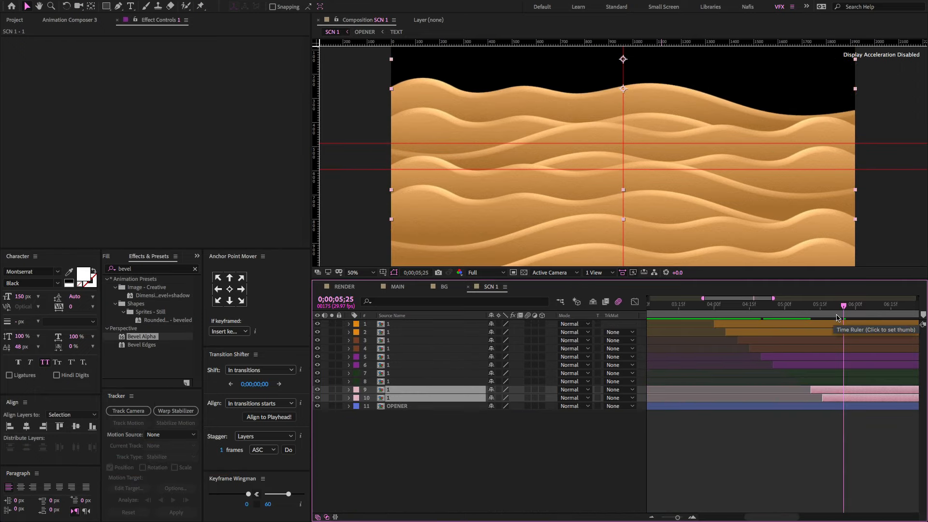
Step: Raise the pink wave pair above the dark green waves, checking at 0;00;06;12, and fine-tune its height
key(shift+Up)
key(shift+Up)
key(shift+Up)
key(shift+Up)
key(shift+Up)
key(shift+Up)
key(shift+Up)
key(shift+Up)
key(shift+Up)
key(shift+Up)
key(shift+Up)
key(shift+Up)
key(shift+Up)
key(shift+Up)
key(shift+Up)
key(shift+Up)
key(shift+Up)
key(shift+Up)
key(shift+Up)
key(shift+Up)
drag(839, 317, 883, 308)
key(shift+Up)
key(shift+Up)
key(shift+Up)
key(shift+Up)
key(shift+Up)
key(shift+Up)
key(shift+Up)
key(shift+Up)
key(shift+Up)
key(shift+Up)
scroll(825, 203, down, 2)
key(shift+Down)
key(shift+Down)
key(shift+Down)
key(shift+Down)
key(shift+Down)
key(shift+Down)
key(shift+Down)
key(shift+Down)
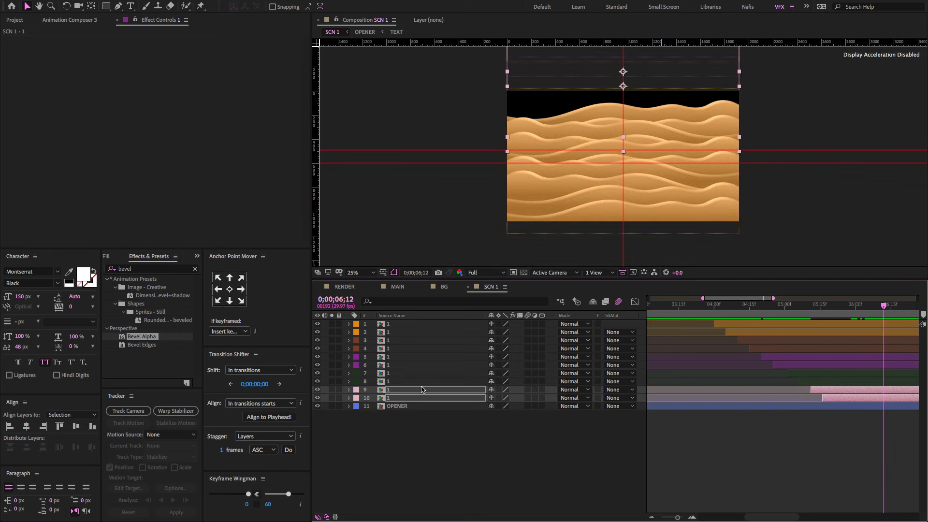
Step: Duplicate the pink wave pair, start the copies about 10 frames after it directly above OPENER and label them Lavender
key(ctrl+d)
drag(851, 414, 875, 414)
click(356, 405)
click(392, 411)
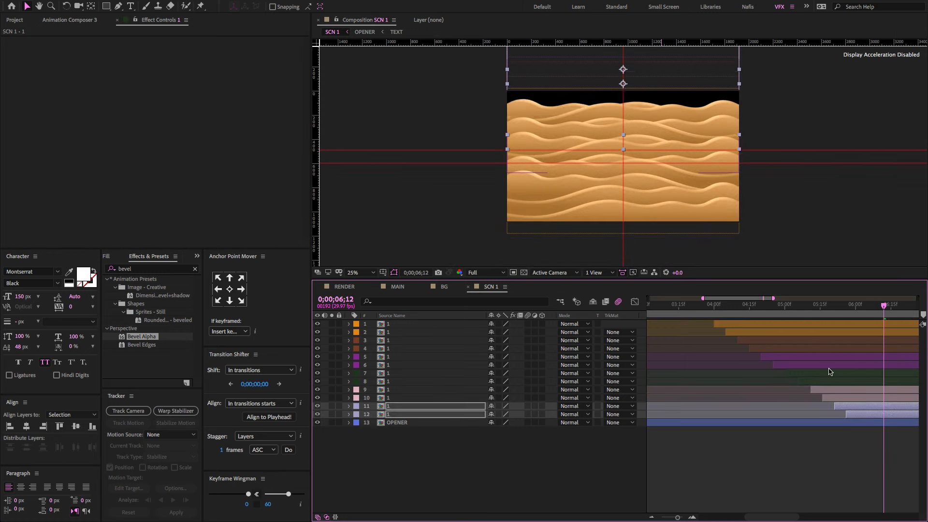
Step: Raise the lavender wave pair slightly above the pink waves and scrub to 0;00;06;15
key(shift+Up)
key(shift+Up)
key(shift+Up)
key(shift+Up)
key(shift+Up)
key(shift+Up)
key(shift+Up)
key(shift+Up)
key(shift+Up)
key(shift+Up)
key(shift+Up)
key(shift+Up)
key(shift+Up)
key(shift+Down)
key(shift+Down)
key(shift+Down)
key(shift+Down)
key(shift+Down)
key(shift+Down)
key(shift+Down)
key(shift+Down)
key(shift+Down)
drag(843, 309, 891, 310)
click(378, 218)
Step: Duplicate the pink wave pair, move the copies directly above OPENER and start them about 20 frames after the originals
click(405, 398)
shift+click(405, 392)
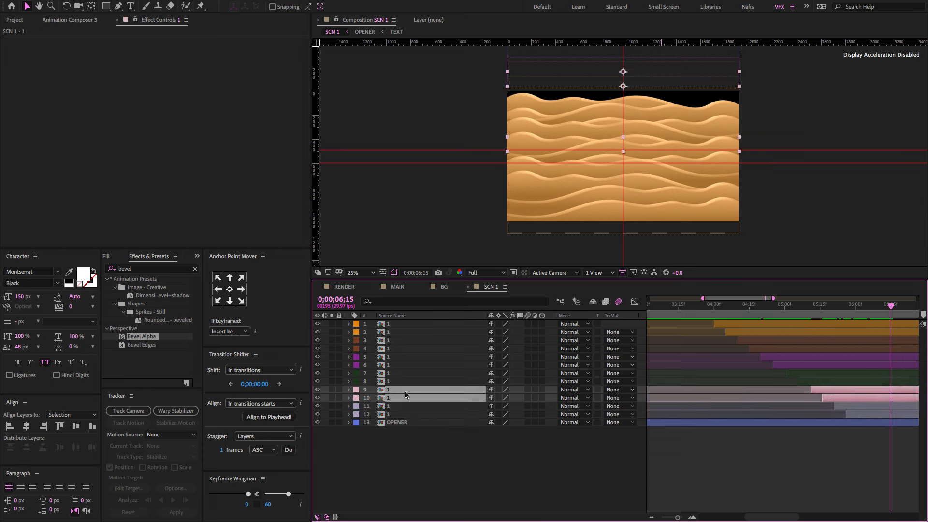
key(ctrl+d)
drag(405, 394, 405, 435)
drag(836, 432, 883, 432)
Step: Raise the new pink wave pair to cover the remaining gap along the frame's upper edge
key(shift+Up)
key(shift+Up)
key(shift+Up)
key(shift+Up)
key(shift+Up)
key(shift+Up)
Step: Move the OPENER layer up the stack between the brown and purple wave pairs, viewing the scene around 0;00;04;08
drag(886, 309, 734, 310)
key(minus)
key(minus)
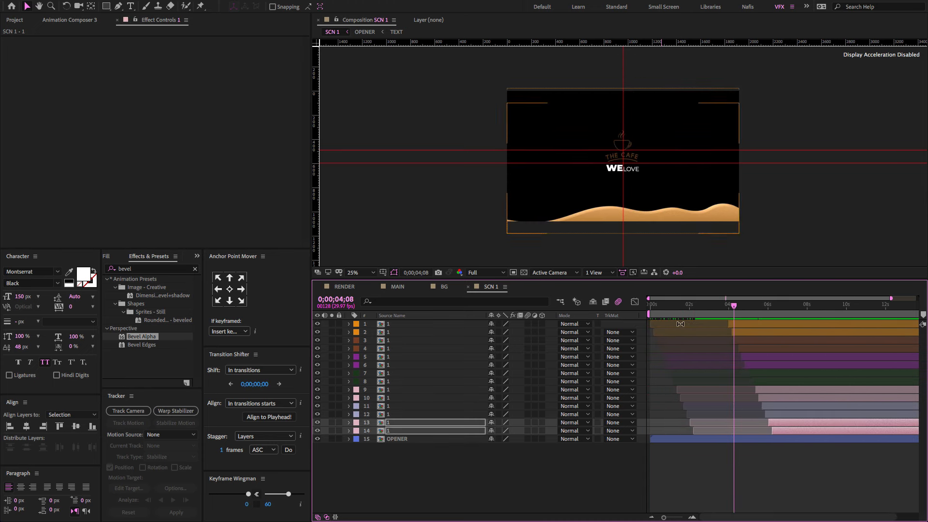
drag(700, 278, 699, 327)
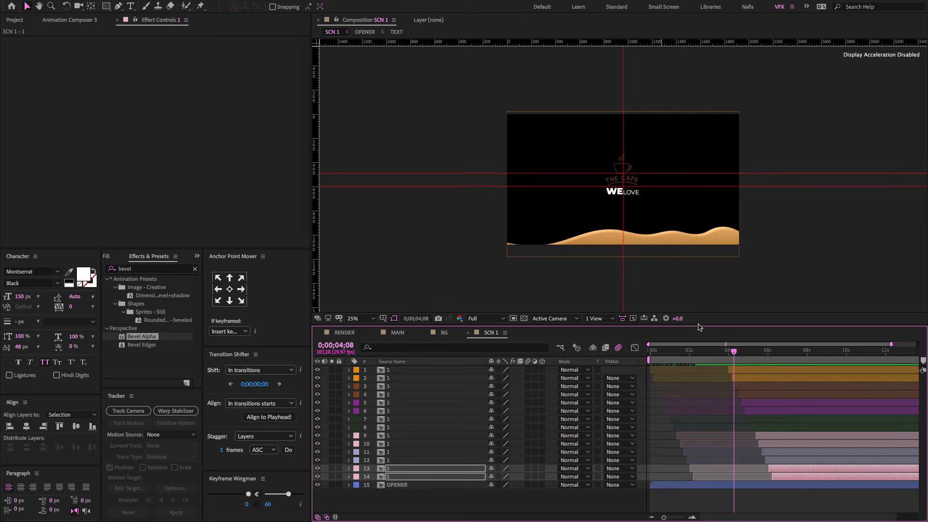
click(404, 485)
drag(405, 485, 408, 408)
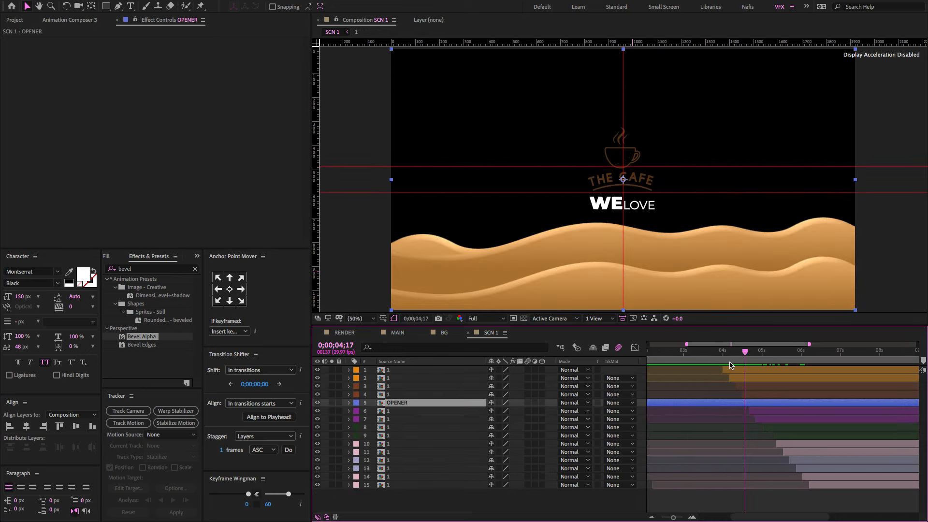
Step: Keyframe OPENER's position at 960, 540 at 0;00;04;12 and again at 0;00;05;07
drag(753, 353, 738, 355)
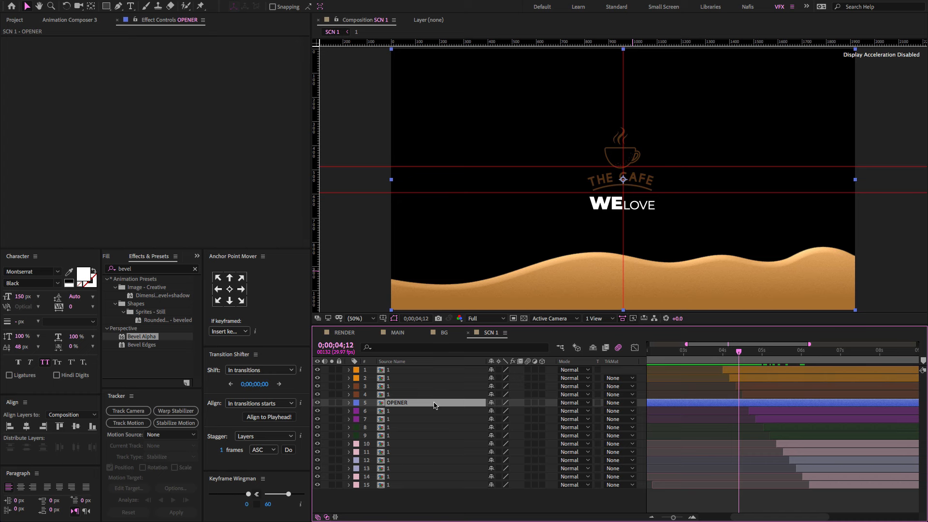
key(p)
click(375, 411)
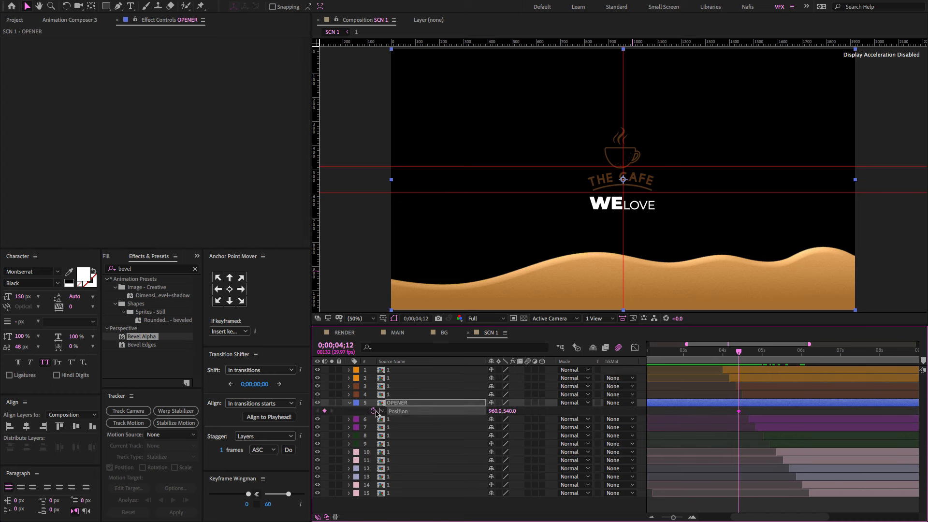
key(space)
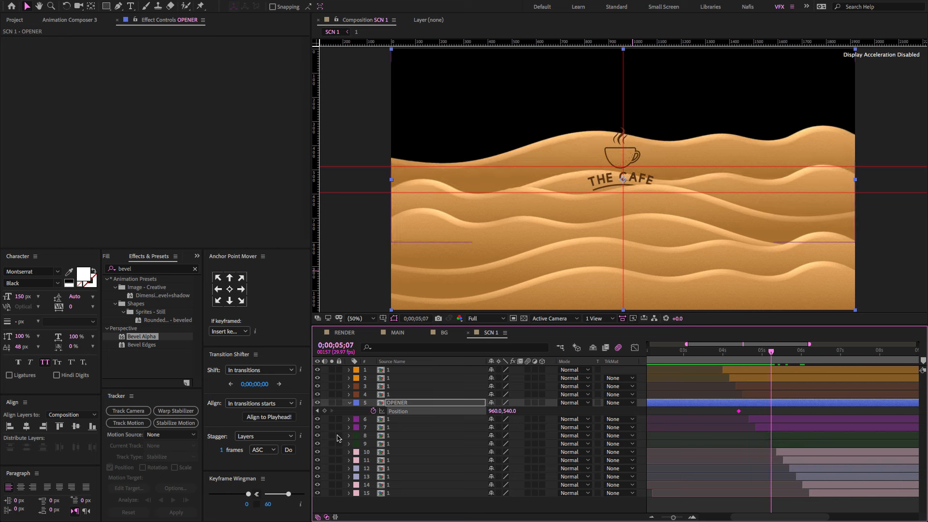
click(324, 410)
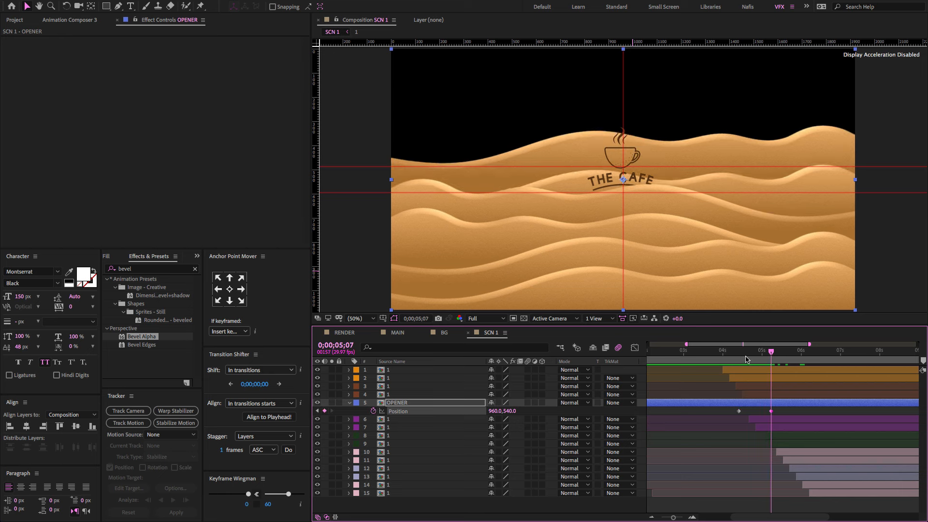
Step: Set OPENER's vertical position to 432 at 0;00;04;24 and to 1639 at the 0;00;05;07 keyframe
drag(749, 359, 755, 358)
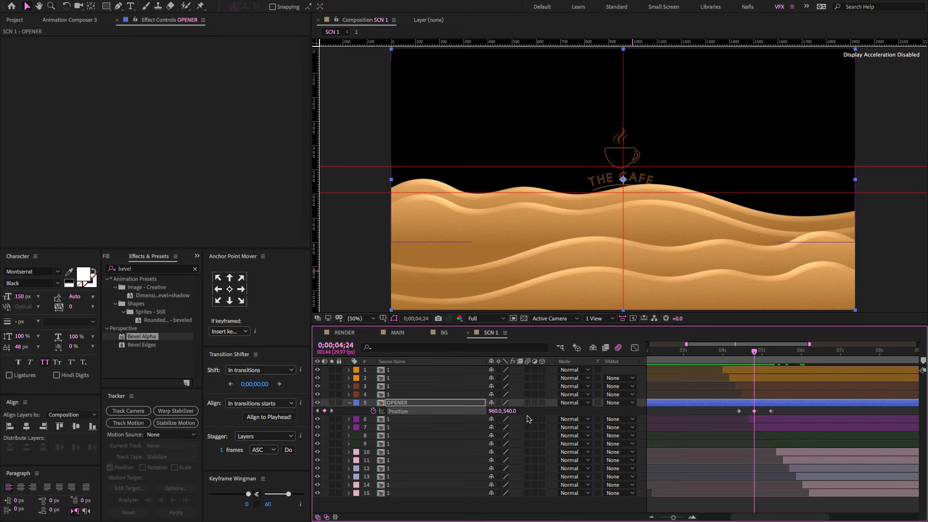
drag(502, 410, 482, 424)
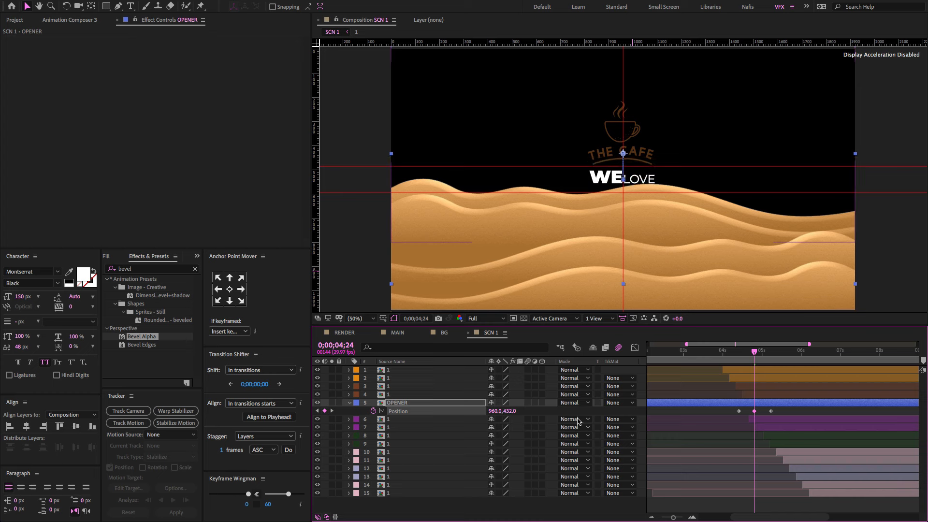
click(332, 411)
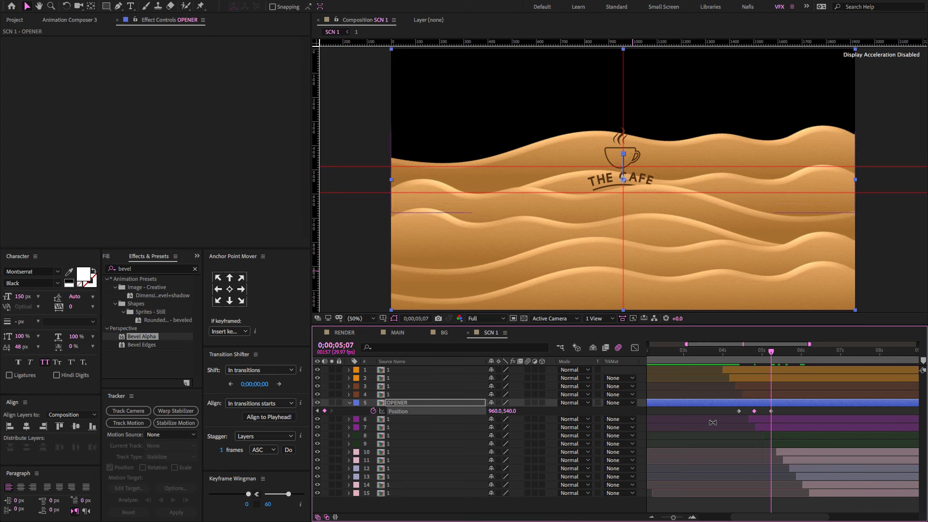
drag(514, 412, 570, 410)
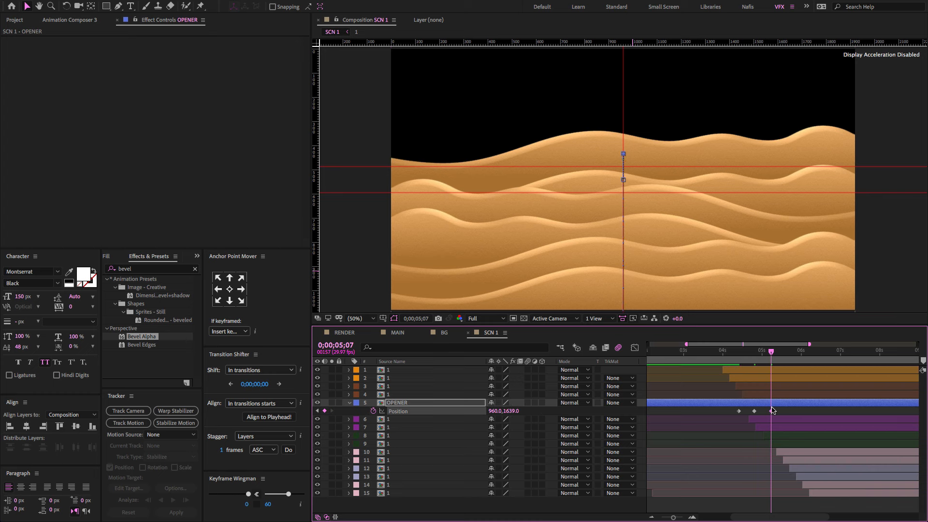
Step: Easy-ease OPENER's three position keyframes and show their speed graph
drag(754, 353, 769, 375)
drag(801, 411, 710, 420)
click(633, 348)
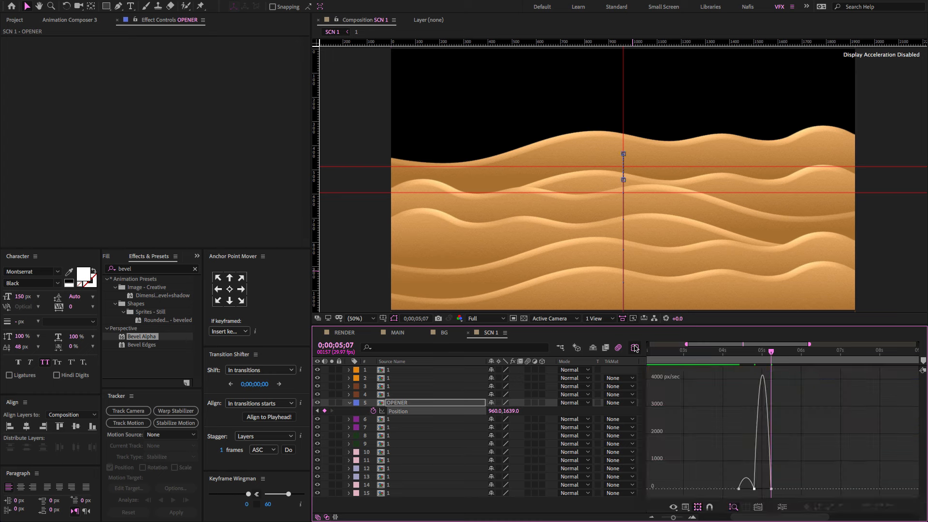
scroll(745, 487, up, 5)
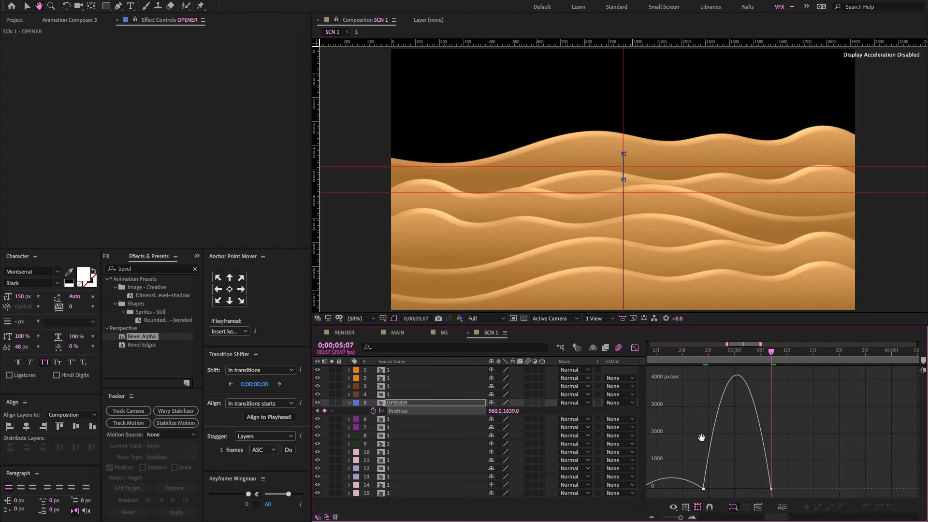
Step: Set the 0;00;04;24 position keyframe's incoming influence to 80%, outgoing influence to 100% and outgoing speed to 0
double_click(746, 489)
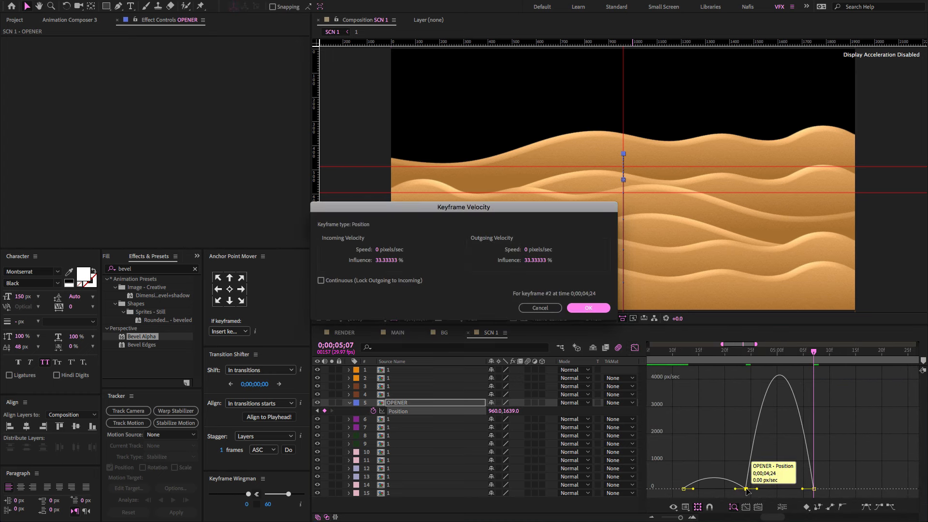
click(380, 250)
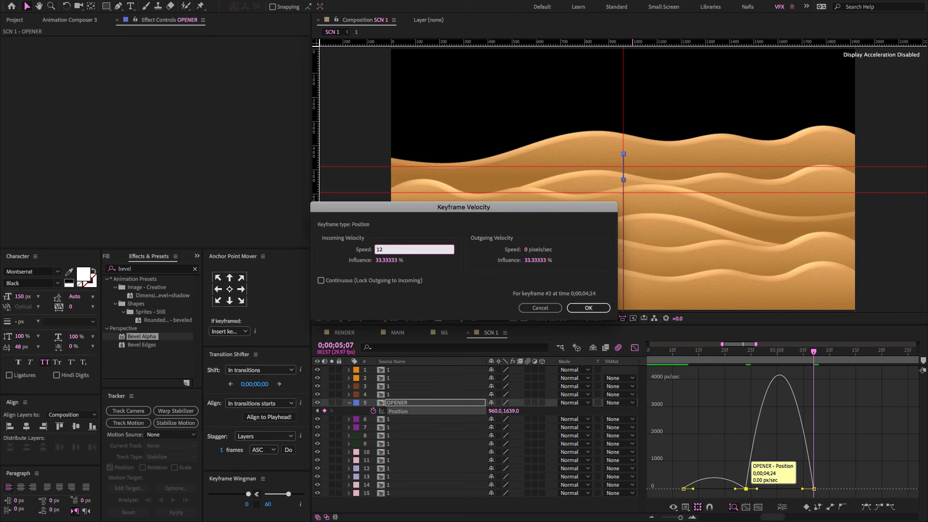
text(12)
click(379, 259)
text(80)
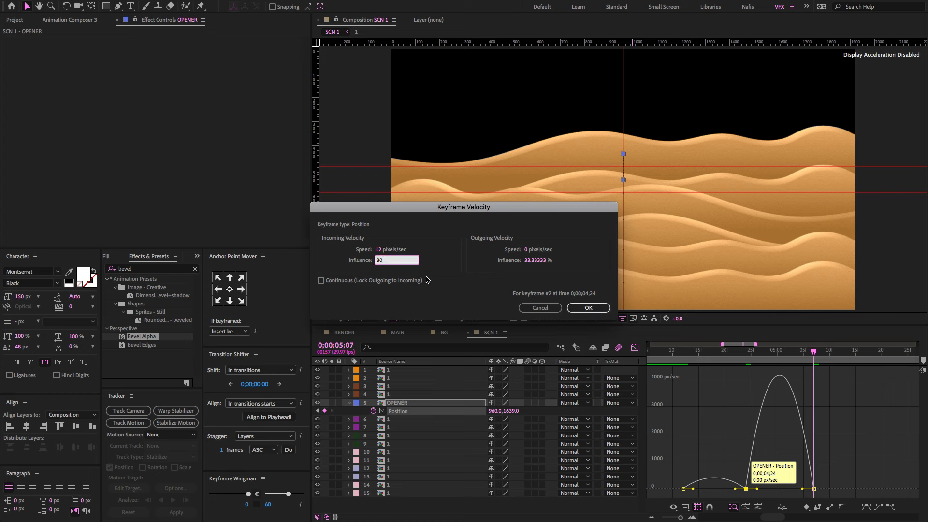
click(540, 262)
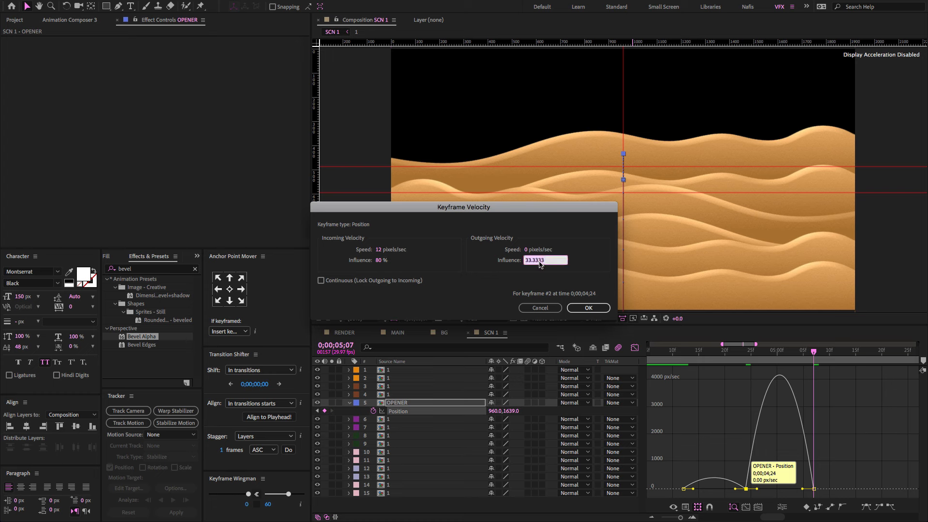
click(505, 282)
click(527, 249)
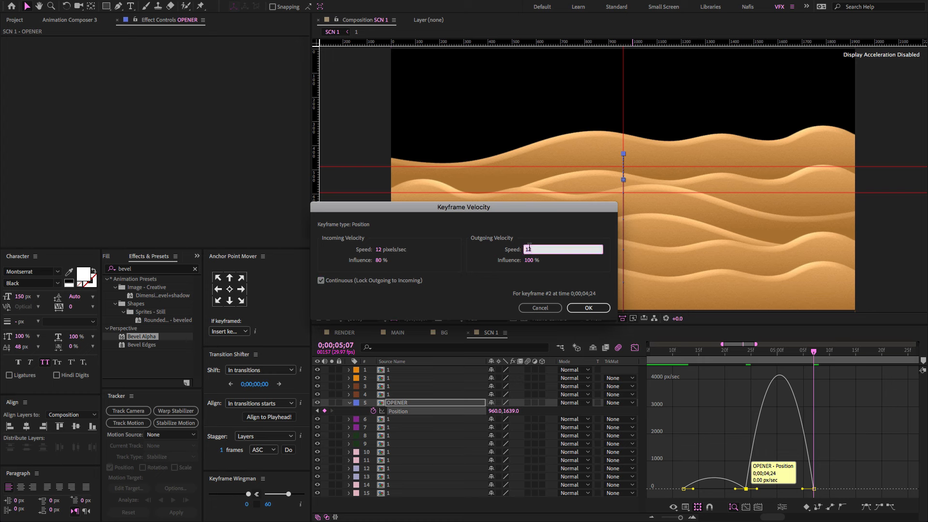
text(0)
key(Return)
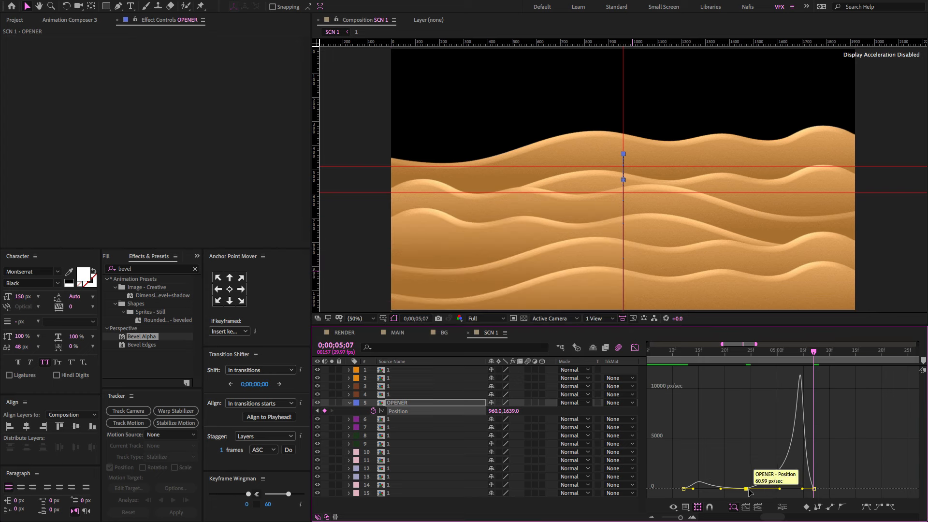
Step: Disable Continuous on the 0;00;04;24 position keyframe, set its incoming speed to 12 pixels/sec and preview the animation
double_click(746, 489)
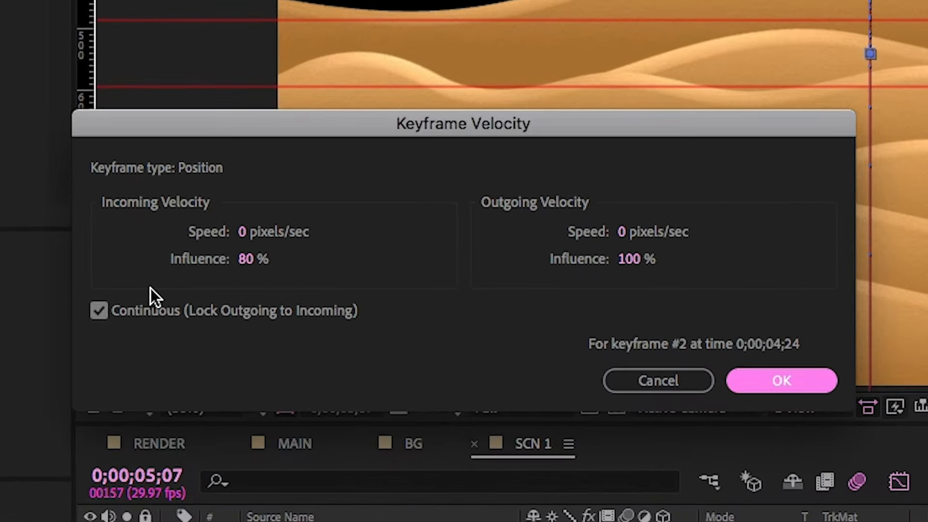
click(131, 312)
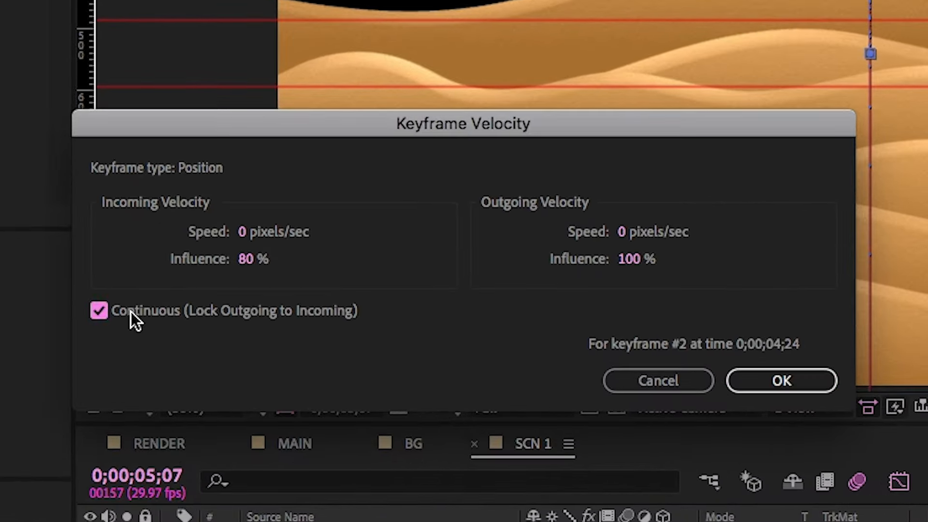
click(242, 232)
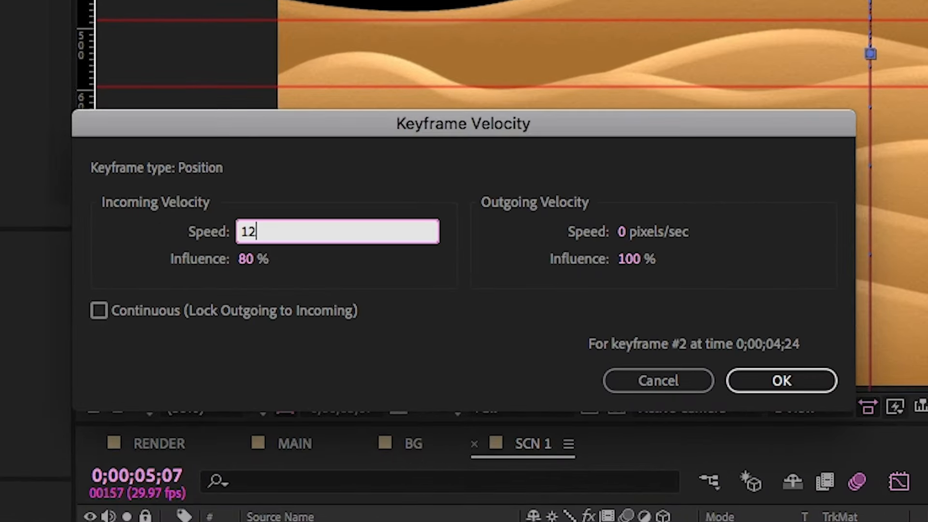
key(Return)
click(781, 381)
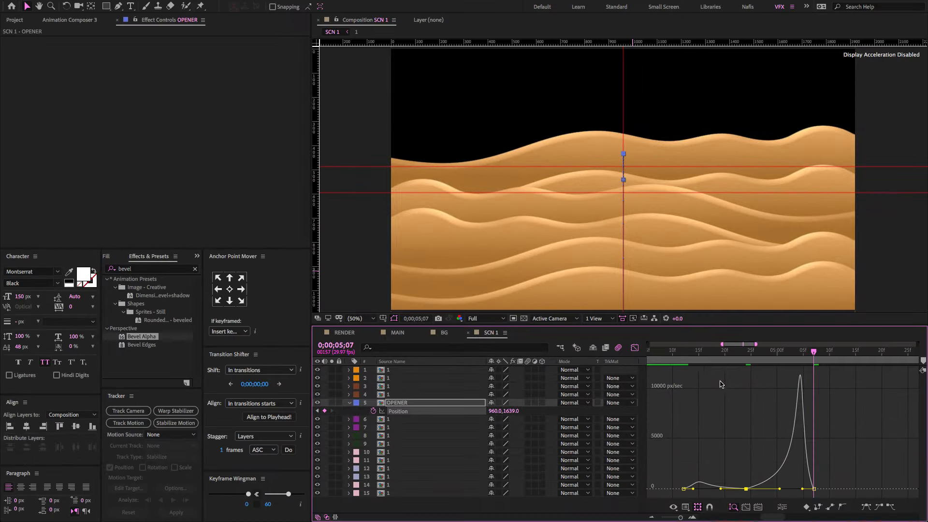
drag(714, 352, 717, 370)
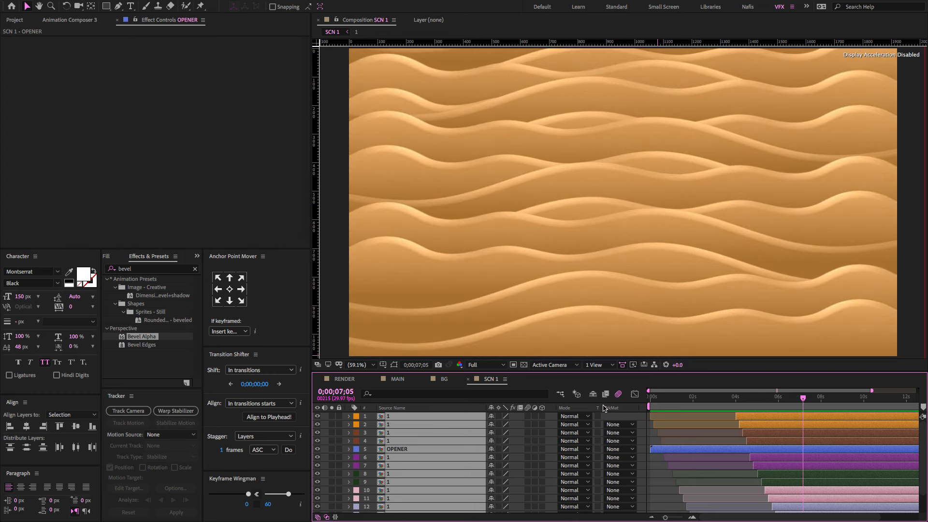
key(space)
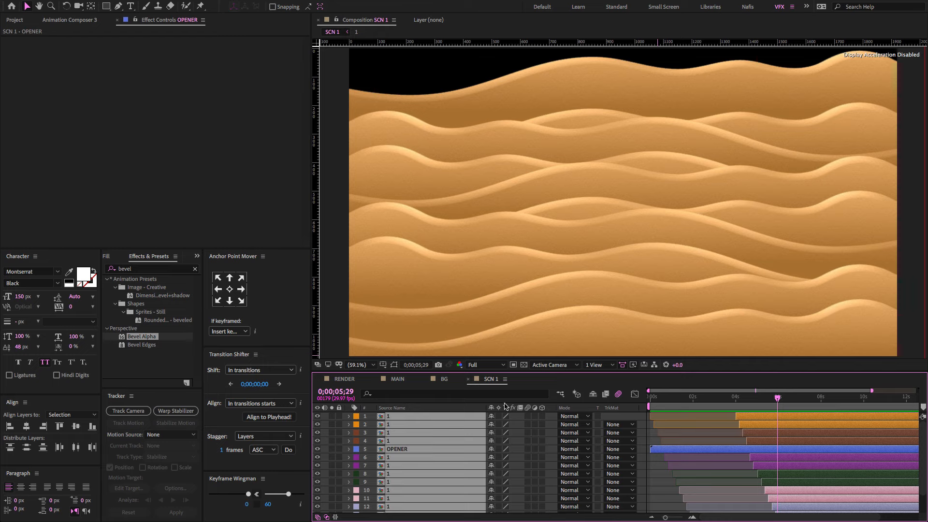
Step: Add SCN 1 from the TUTORIAL folder above BG in the MAIN composition and scrub to 0;00;07;10
click(345, 380)
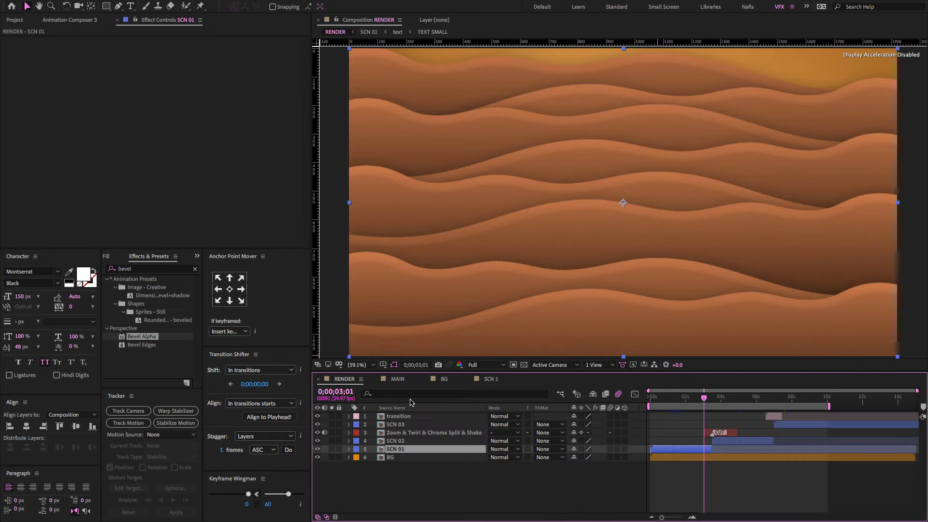
click(397, 380)
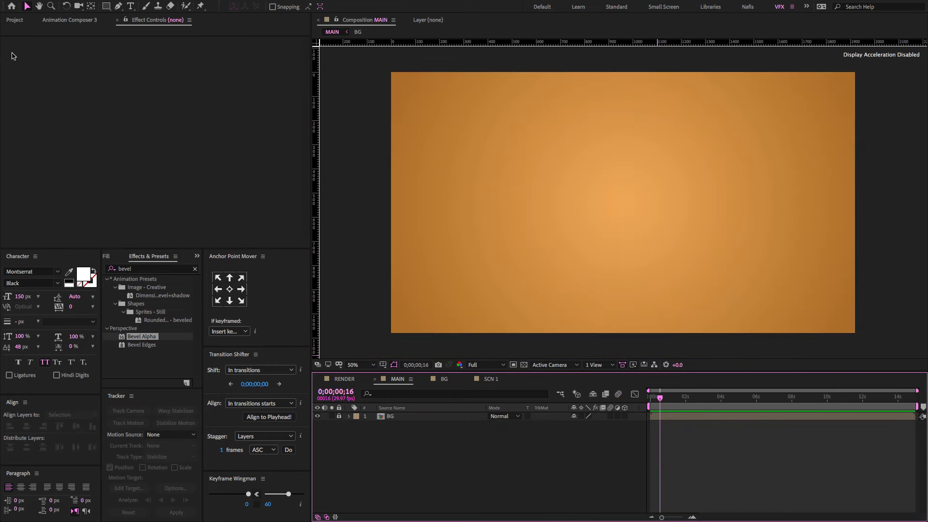
click(15, 20)
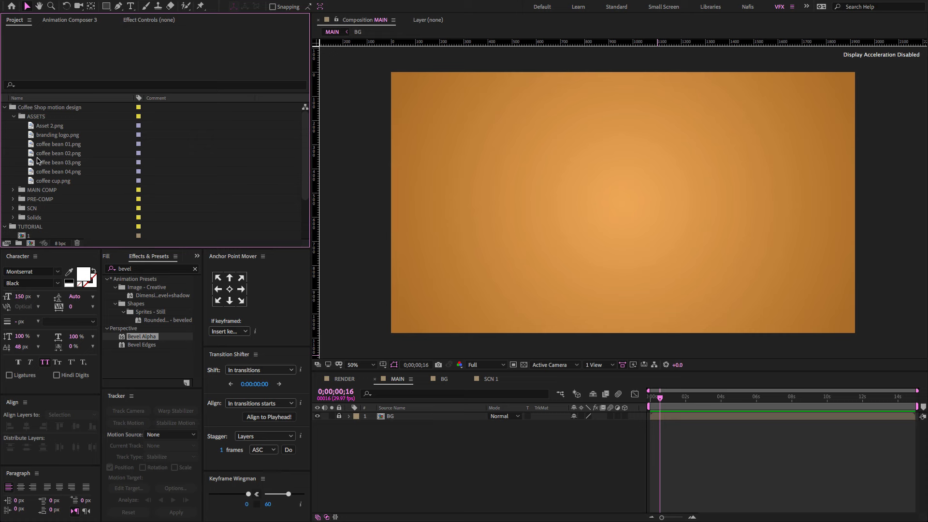
click(13, 116)
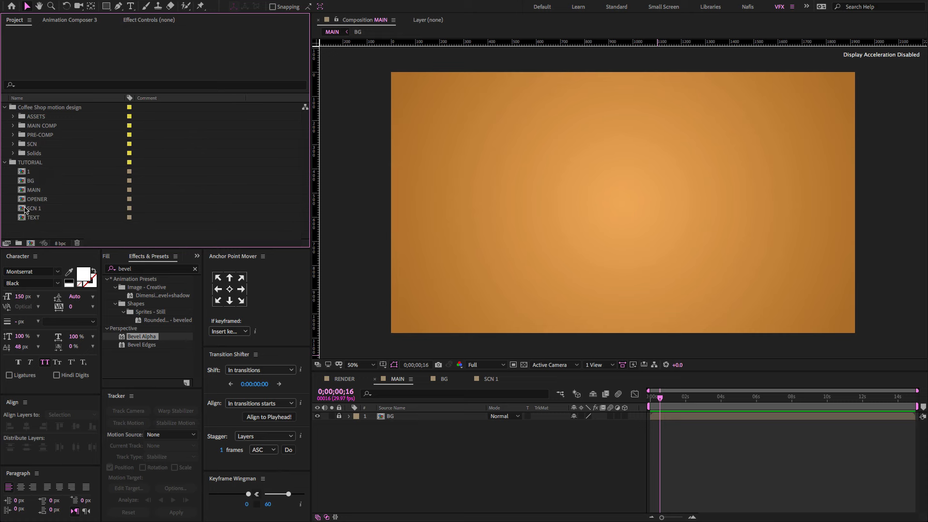
drag(20, 212, 479, 417)
drag(659, 397, 781, 402)
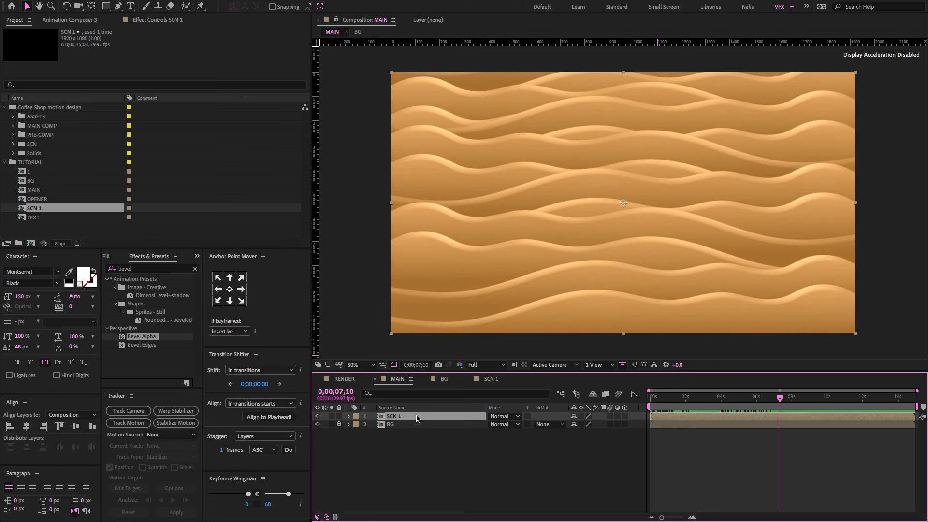
Step: Set the SCN 1 layer's scale to 105% in MAIN, checking it at 0;00;06;26
key(s)
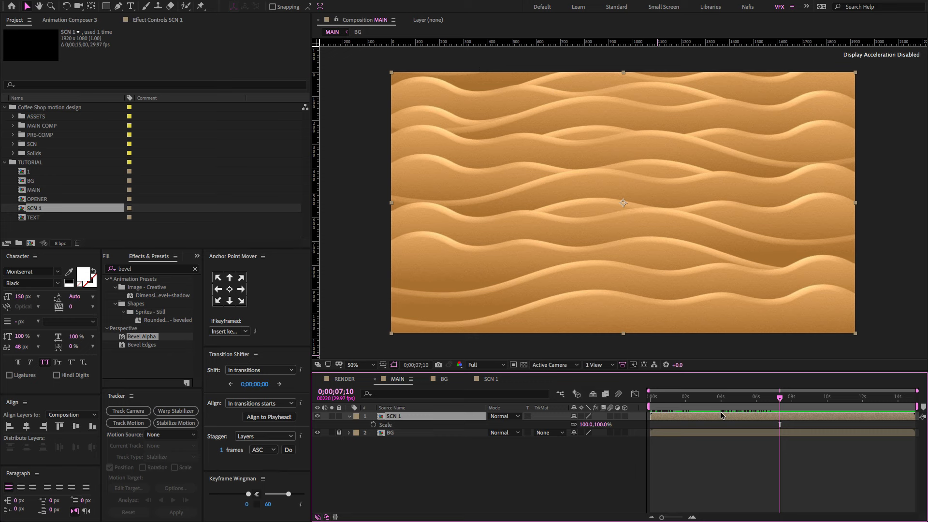
drag(605, 428, 607, 427)
key(ctrl+z)
drag(704, 399, 772, 410)
click(602, 424)
text(105)
key(Return)
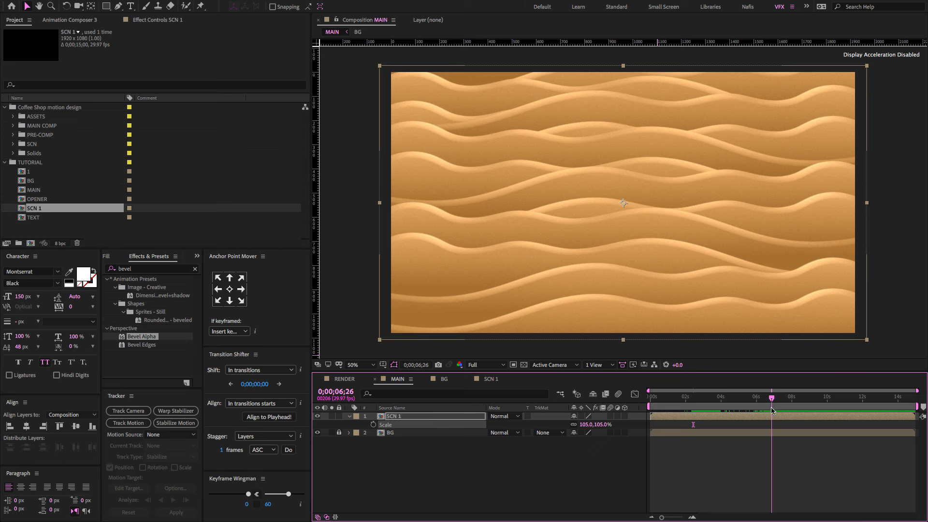
Step: End the MAIN work area at 0;00;06;26, split the SCN 1 layer there and delete the part after the split
key(n)
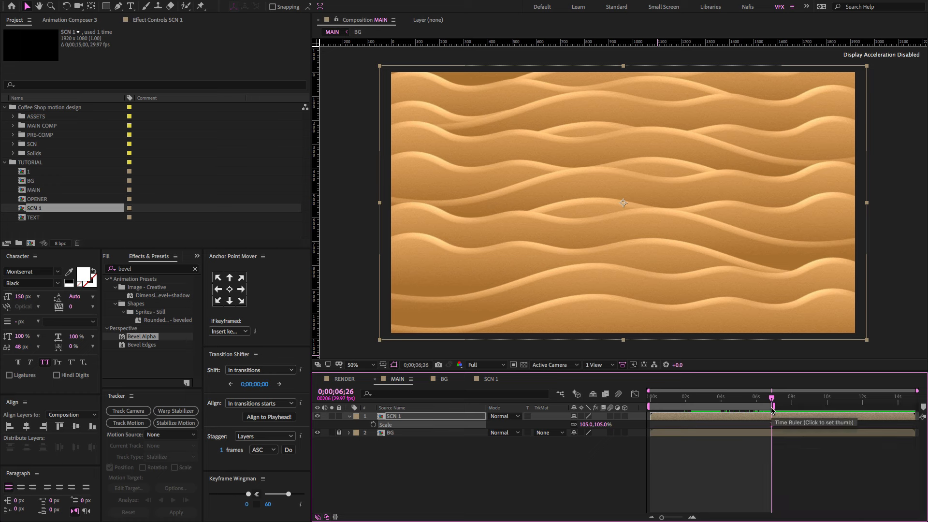
click(434, 417)
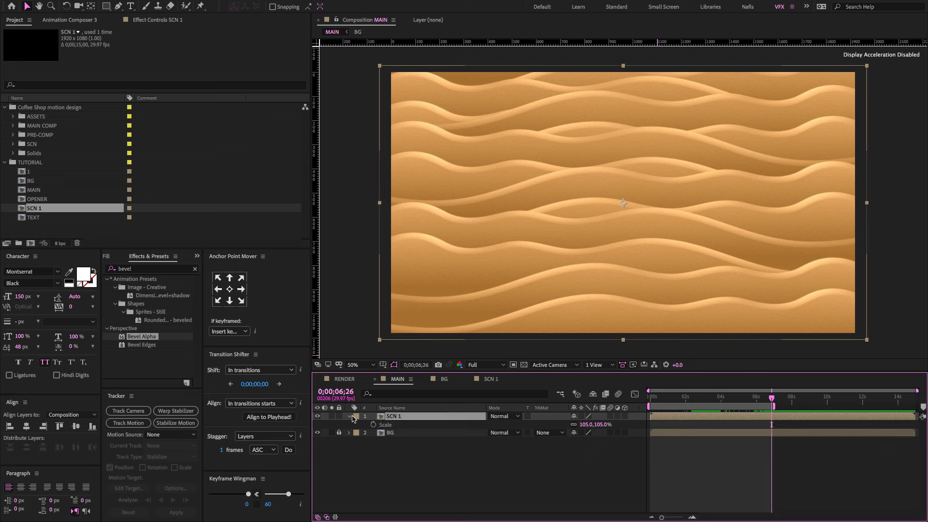
click(349, 416)
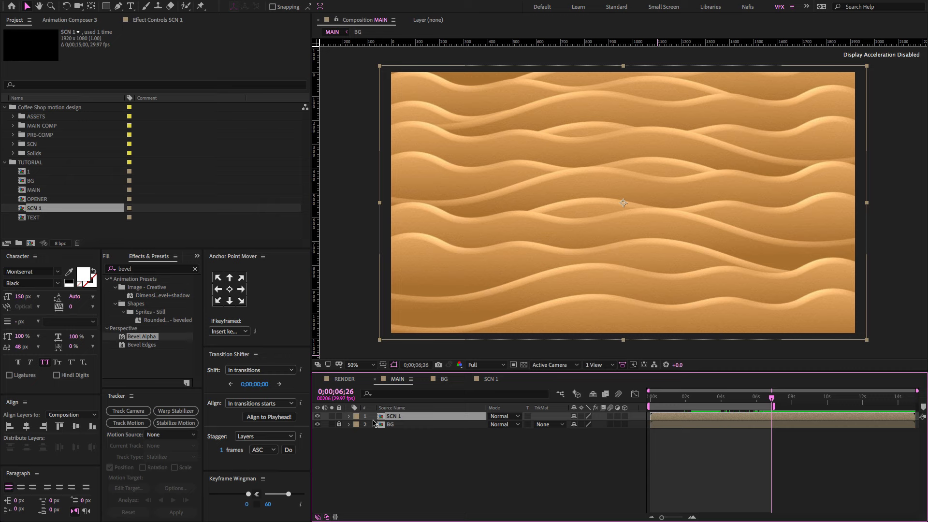
key(ctrl+shift+d)
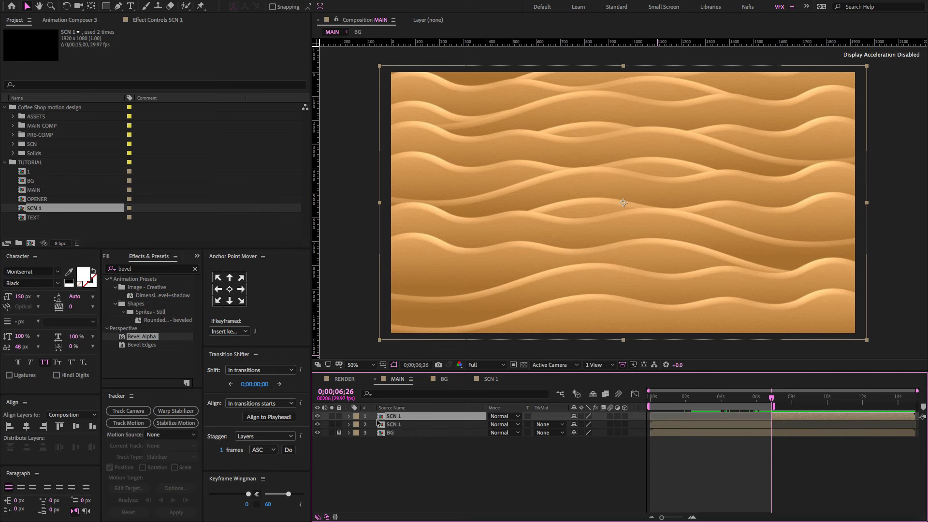
key(Delete)
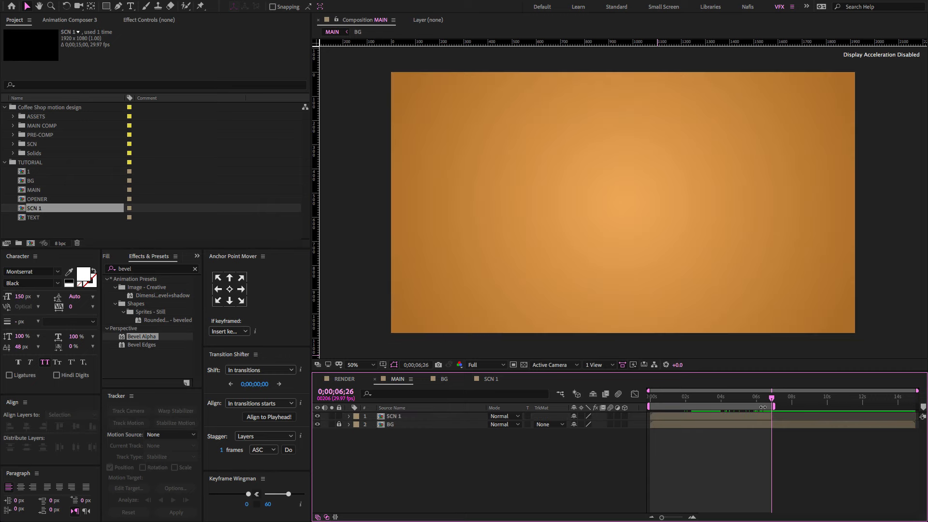
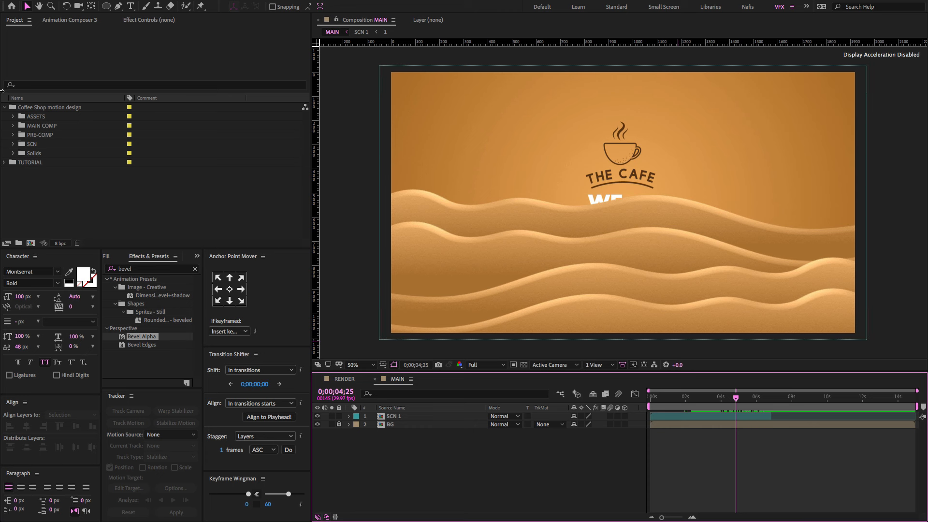
Step: Create a 1920 x 1080 px composition named SCN 2 and move it into the TUTORIAL folder
click(30, 243)
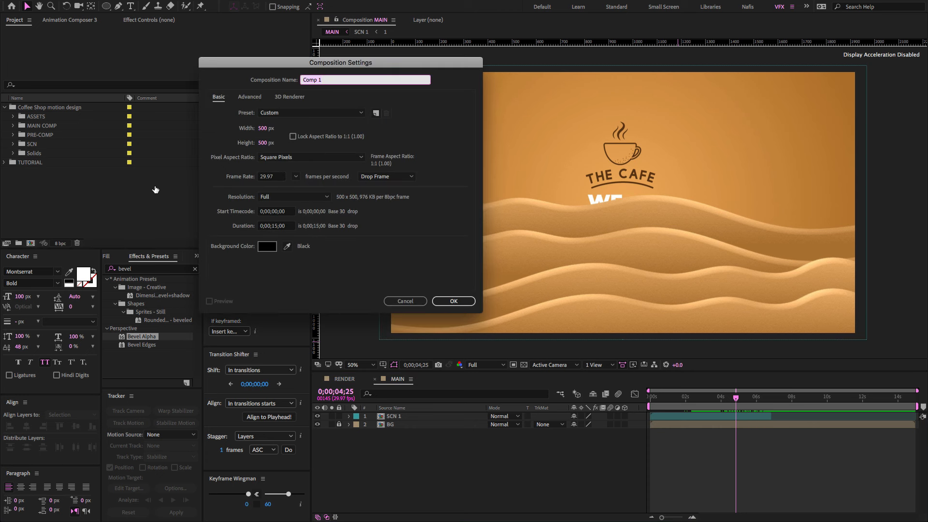
text(SCN 2)
click(263, 129)
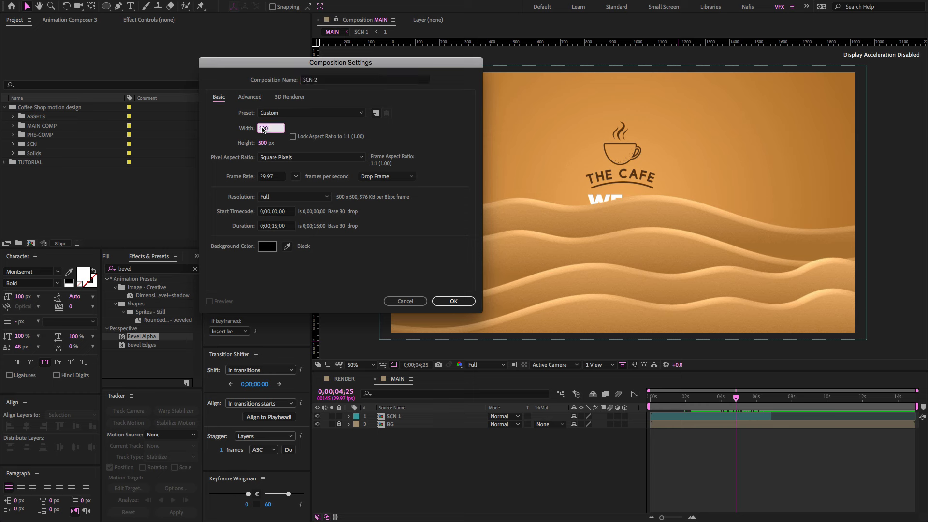
text(1920)
click(262, 146)
text(1080)
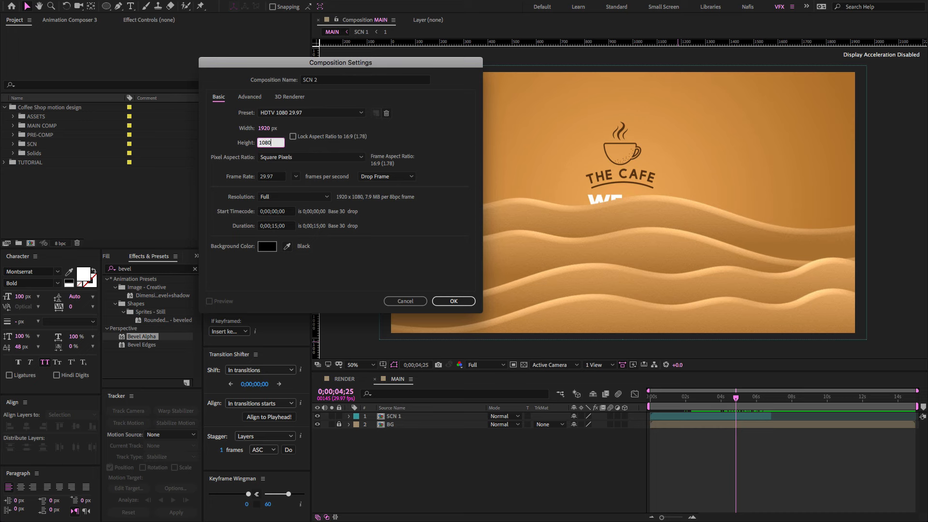
click(305, 115)
click(304, 123)
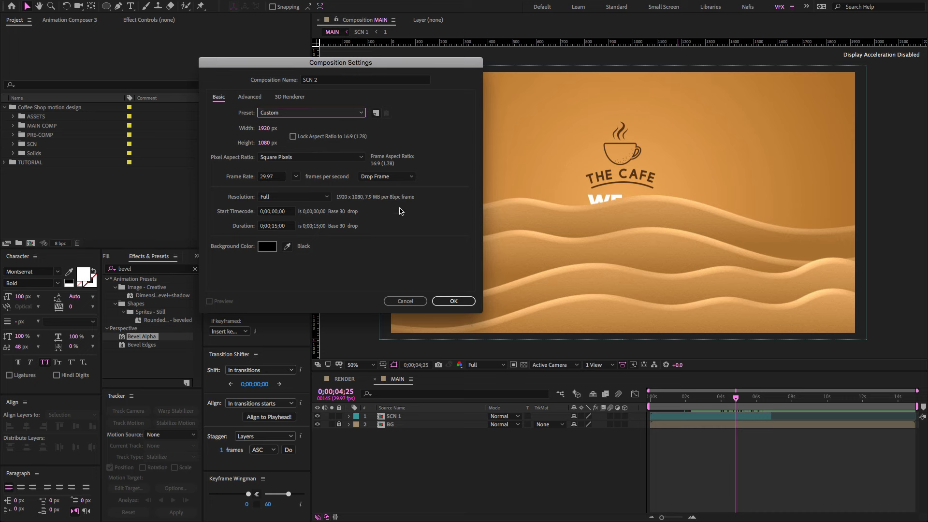
click(460, 304)
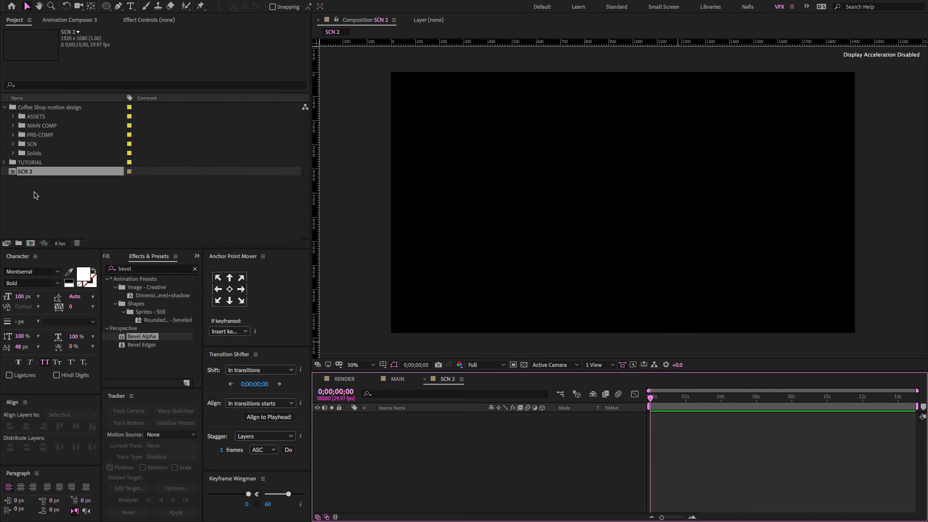
drag(16, 173, 25, 165)
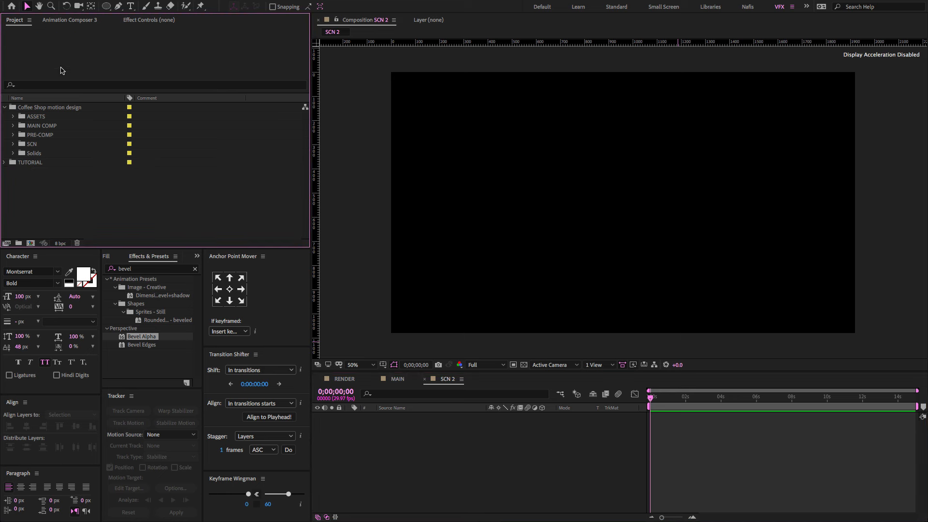
Step: Add coffee cup.png from the ASSETS folder to SCN 2 and pre-compose it, moving all attributes into the new composition
click(14, 117)
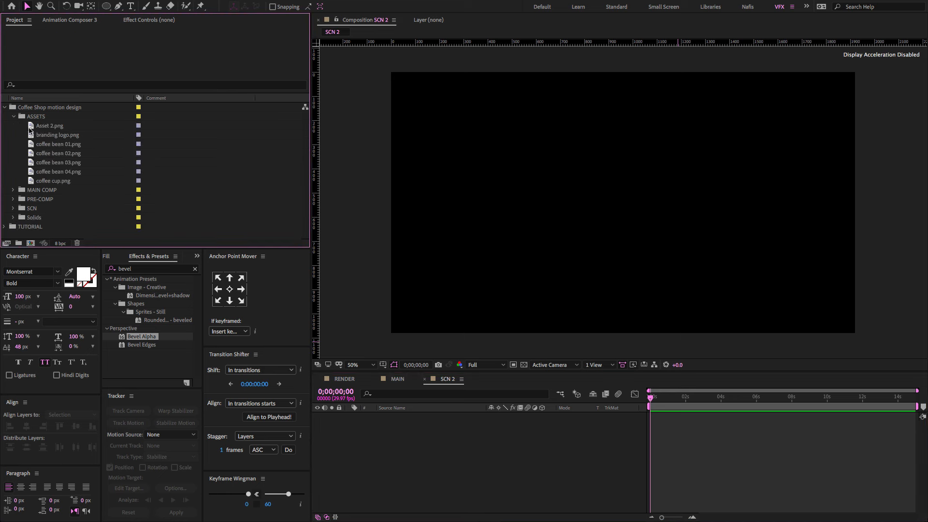
click(36, 126)
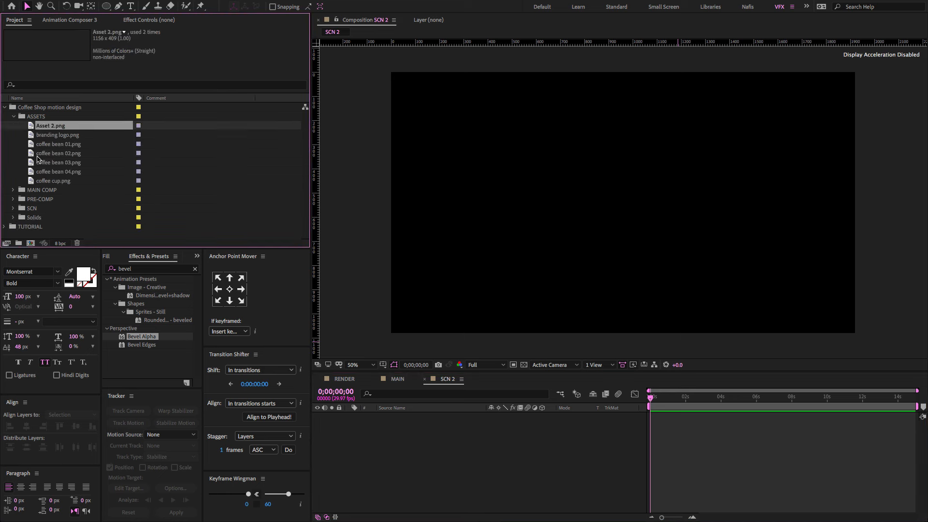
drag(32, 182, 457, 451)
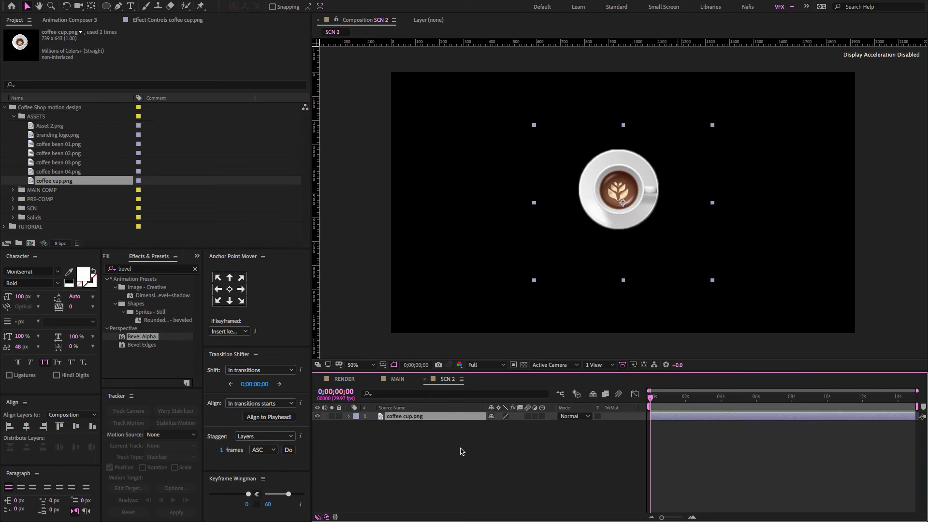
right_click(425, 417)
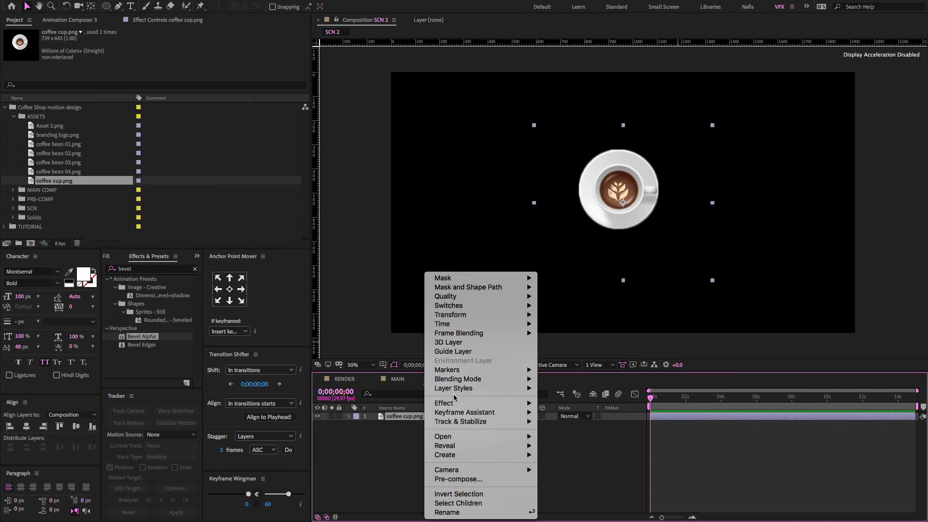
click(457, 479)
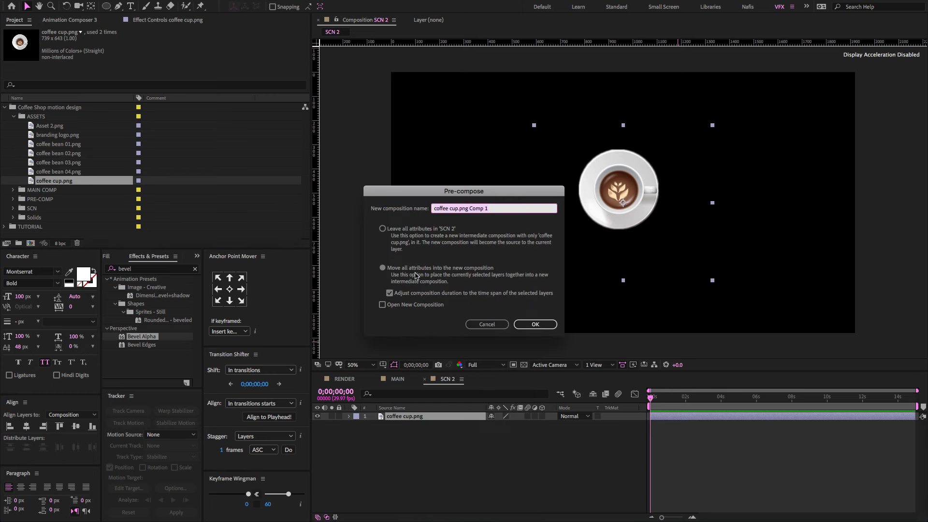
click(531, 325)
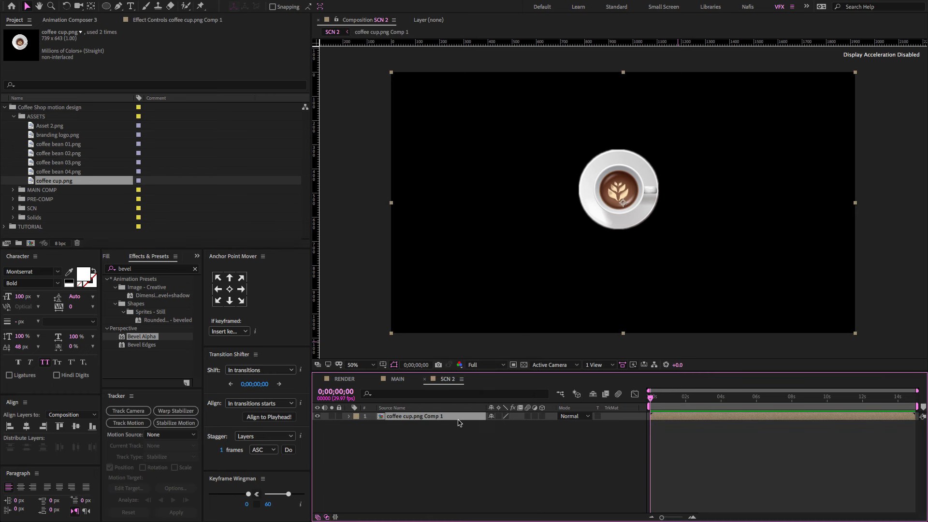
Step: Open the coffee cup pre-composition and resize it to 500 x 500 px
double_click(458, 418)
click(144, 6)
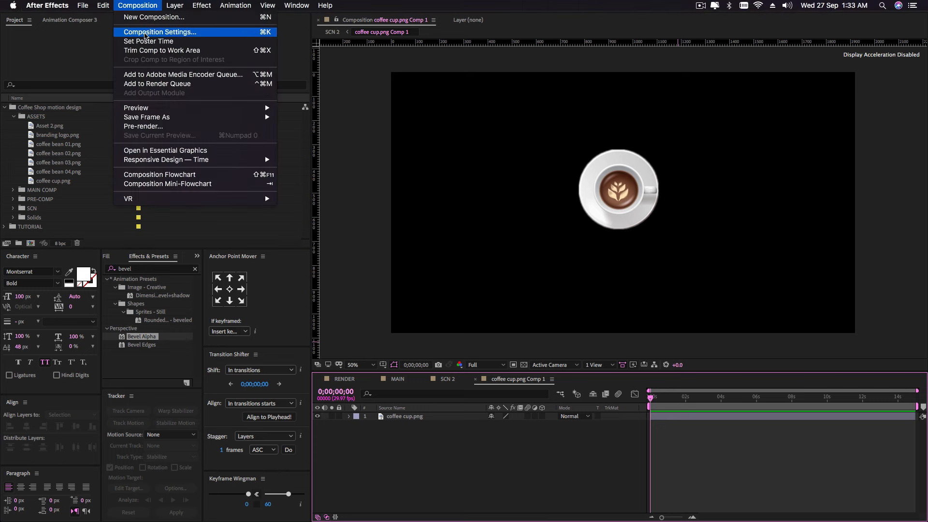
click(160, 32)
drag(271, 133, 242, 148)
click(261, 129)
text(500)
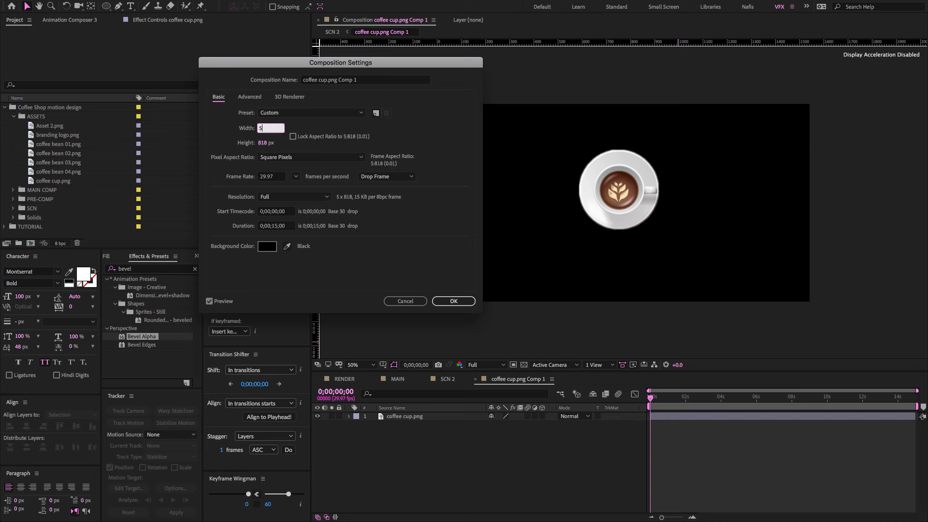
click(263, 142)
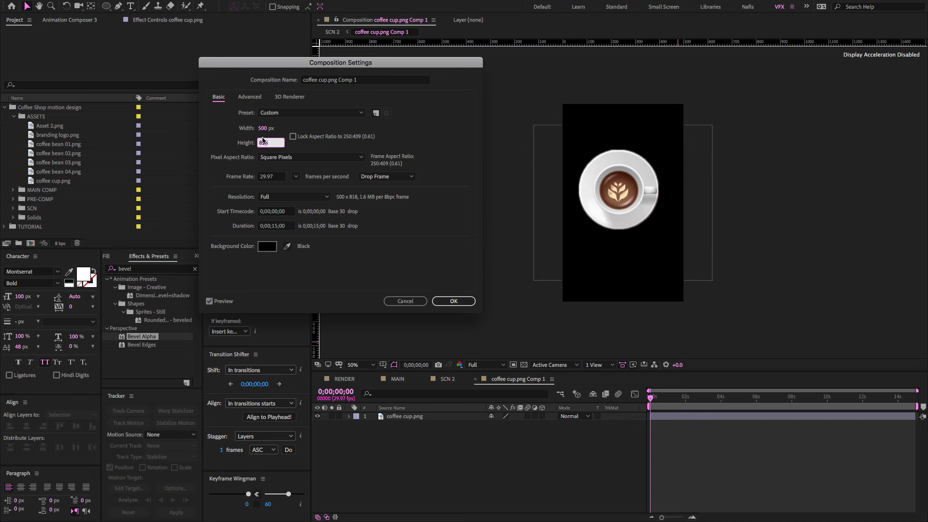
text(500)
key(Tab)
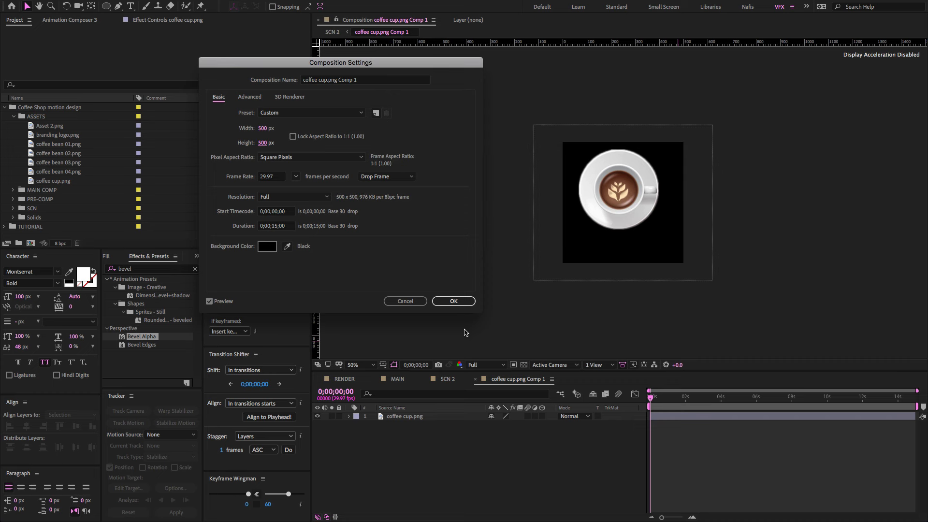
click(453, 301)
Step: Scale the coffee cup.png layer to 138%, centre the cup within its square frame and return to SCN 2
click(450, 417)
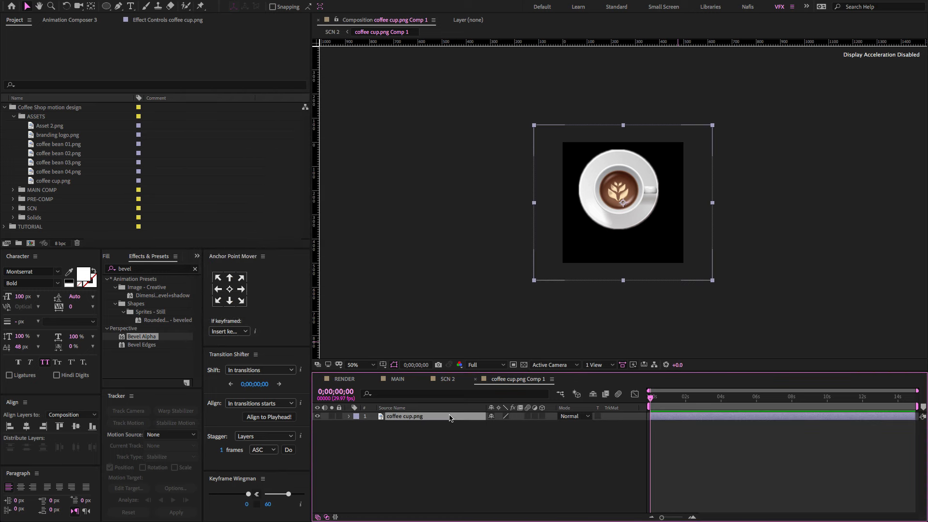
drag(596, 220, 600, 236)
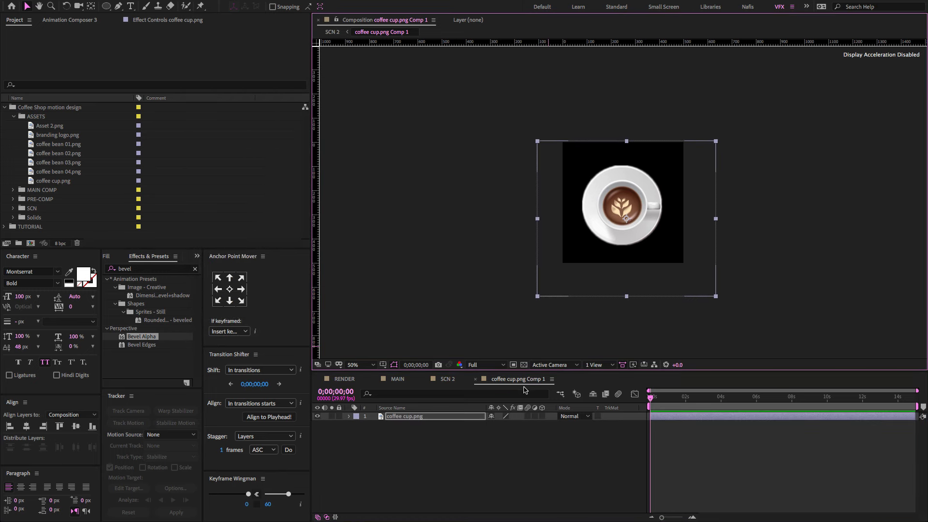
key(s)
drag(526, 429, 538, 429)
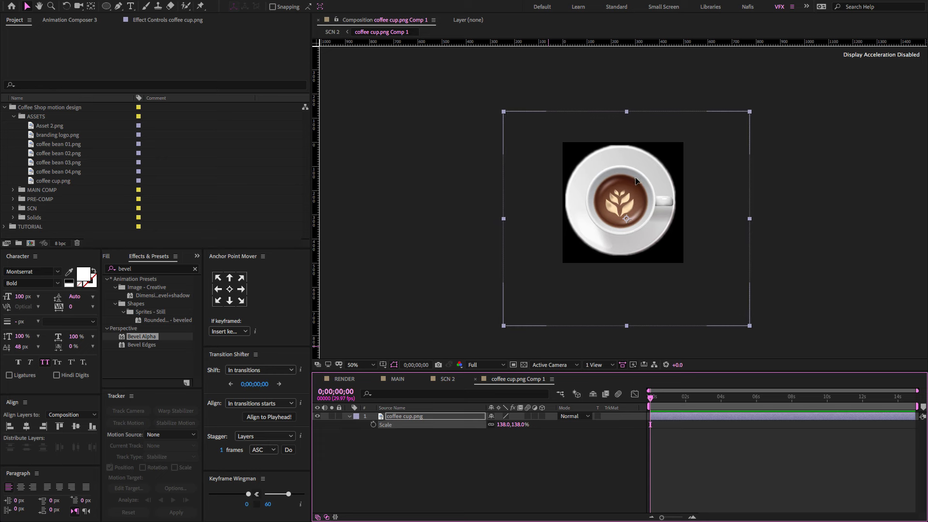
drag(634, 179, 637, 181)
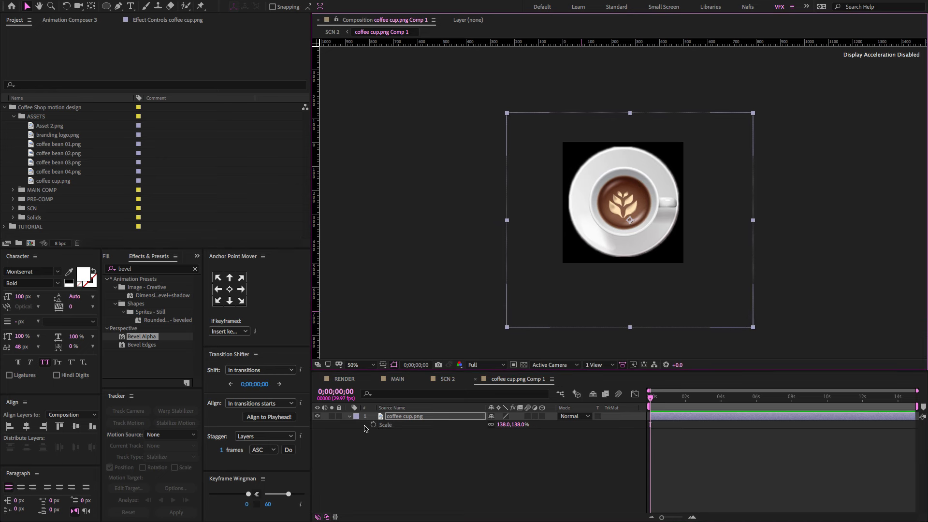
click(350, 416)
click(453, 382)
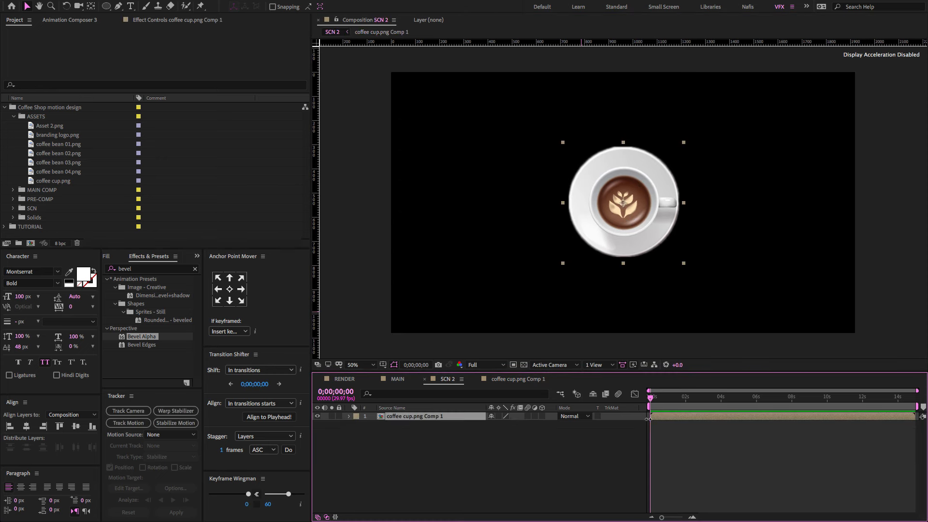
Step: Scale down the coffee cup composition layer in SCN 2 and align it to the vertical centre of the frame
key(s)
click(521, 425)
key(Return)
key(s)
click(76, 427)
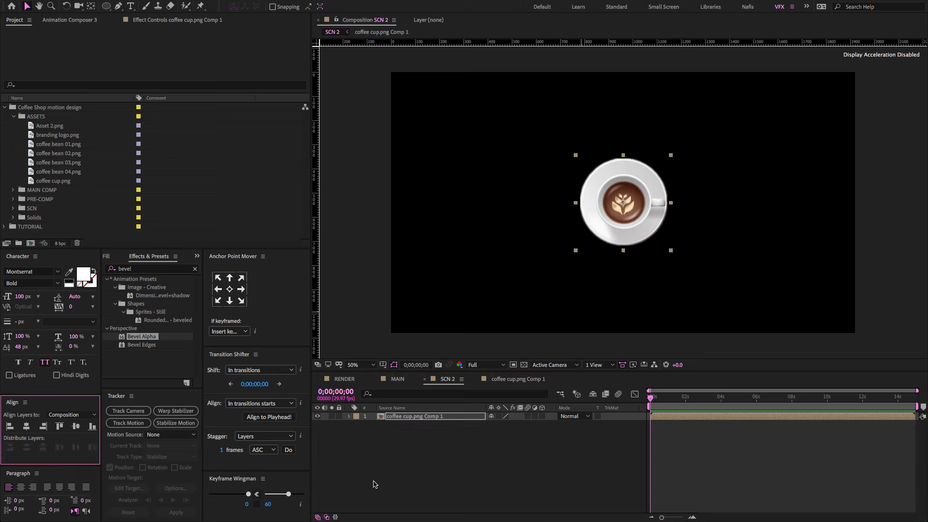
click(437, 475)
Step: Make the coffee cup layer 3D and add Position and Z Rotation keyframes at about one second
click(453, 417)
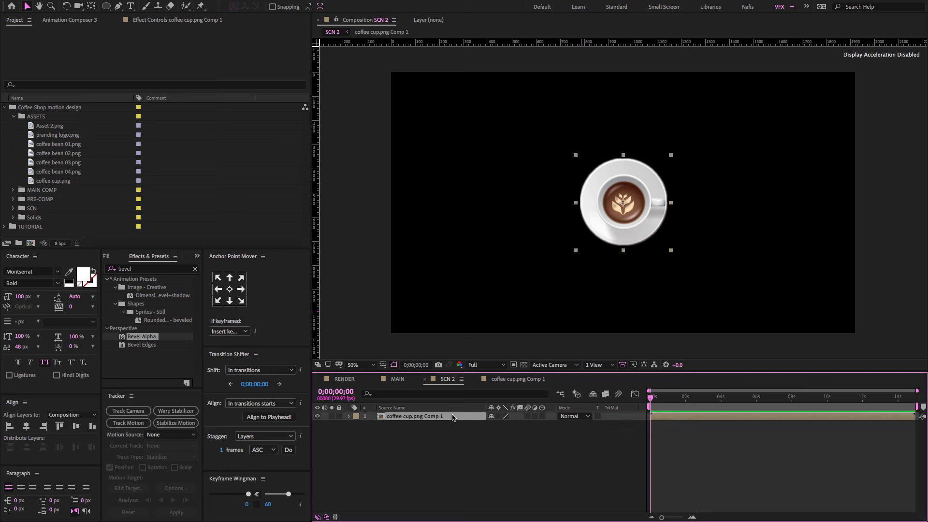
click(543, 416)
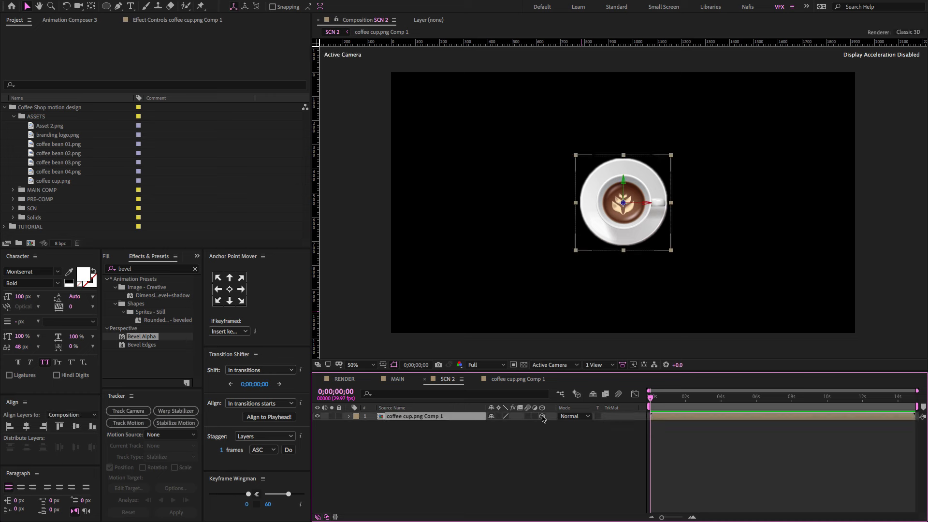
key(p)
key(shift+r)
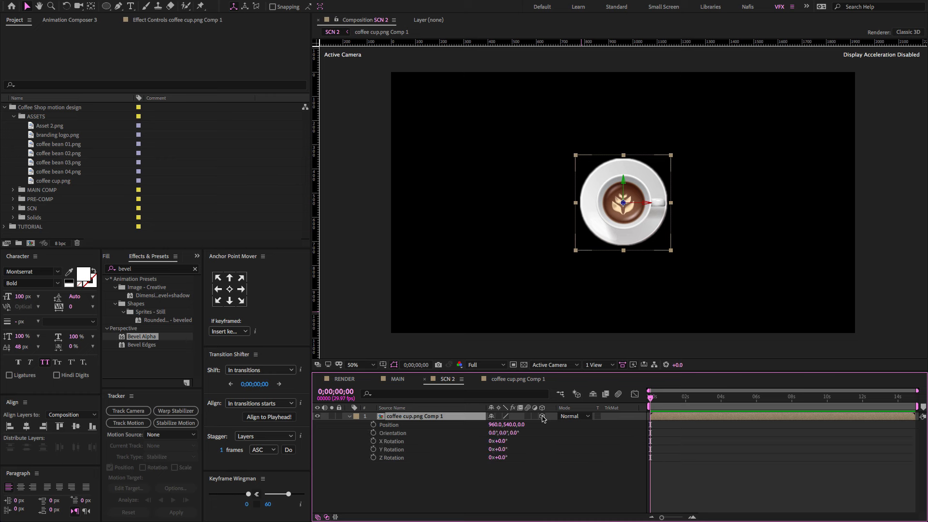
click(476, 456)
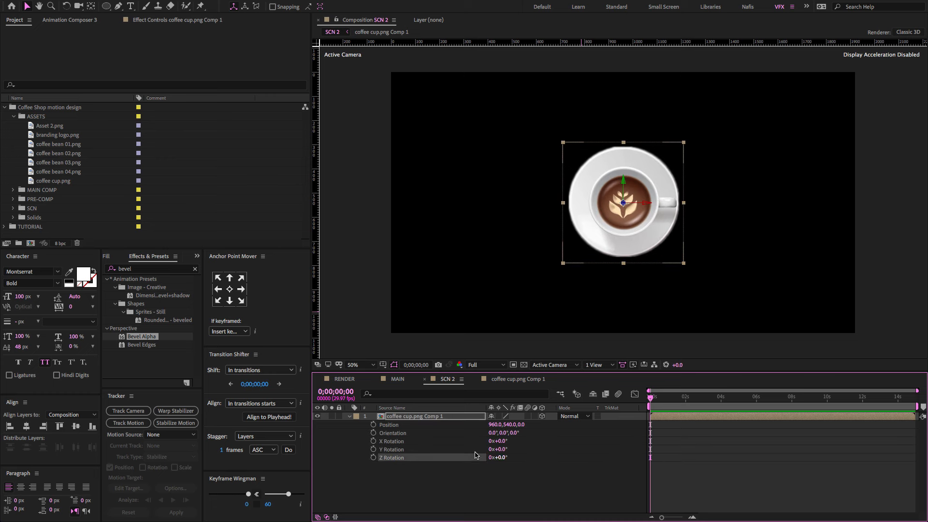
click(374, 425)
click(373, 458)
drag(673, 423, 669, 458)
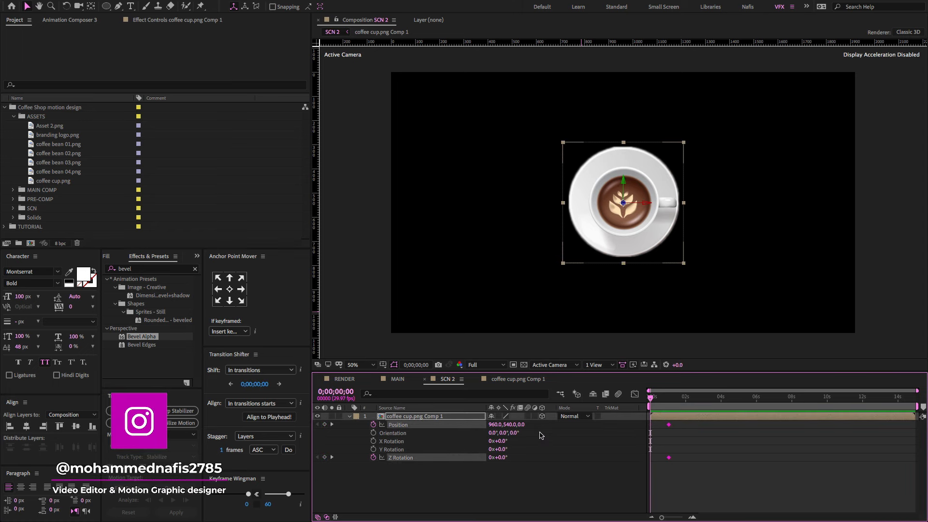
Step: Set the coffee cup layer's Z Rotation to 80° at 0;00;00;00
click(504, 458)
text(80)
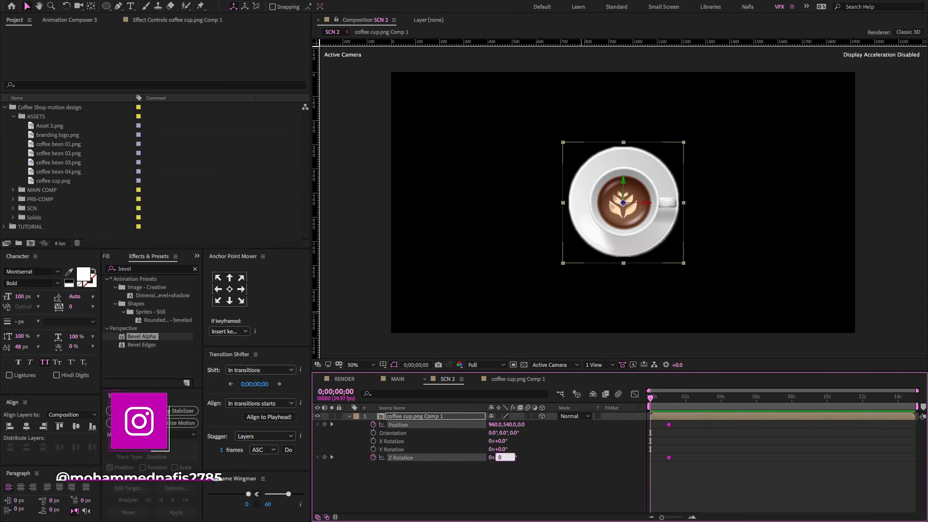
key(Return)
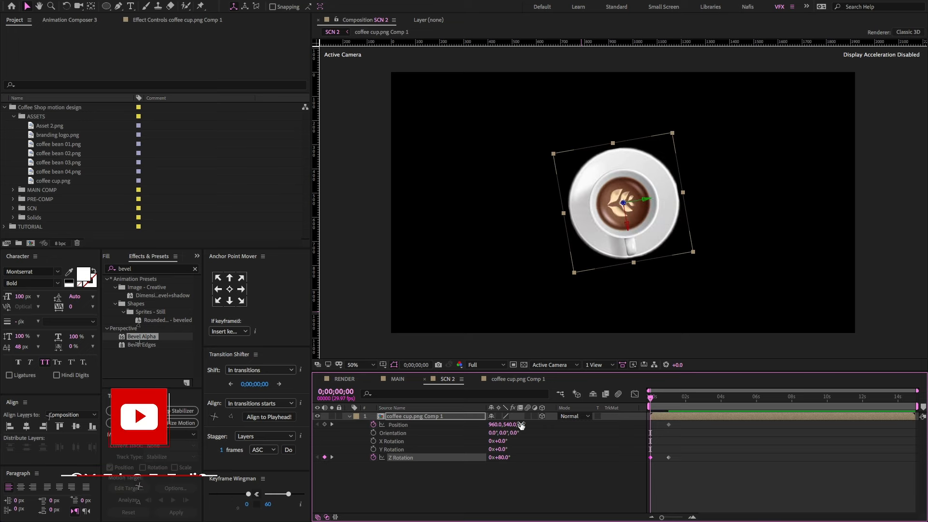
Step: Set the coffee cup layer's Z position to -2720 at 0;00;00;00
drag(521, 424, 270, 505)
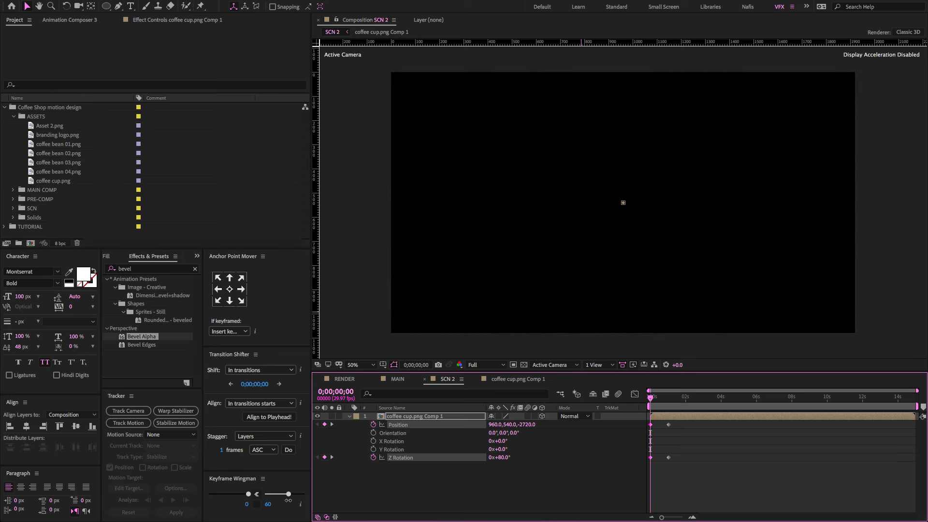
drag(657, 402, 676, 420)
Step: Easy ease the cup's Position and Z Rotation keyframes and reshape the Position speed curve to peak early and slow gradually
drag(702, 485, 641, 424)
click(635, 394)
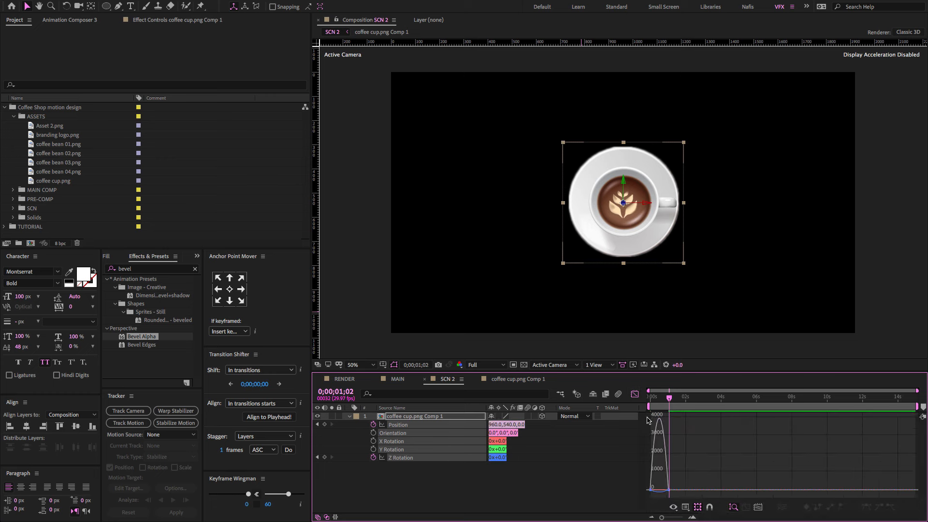
scroll(696, 449, up, 5)
drag(684, 441, 791, 453)
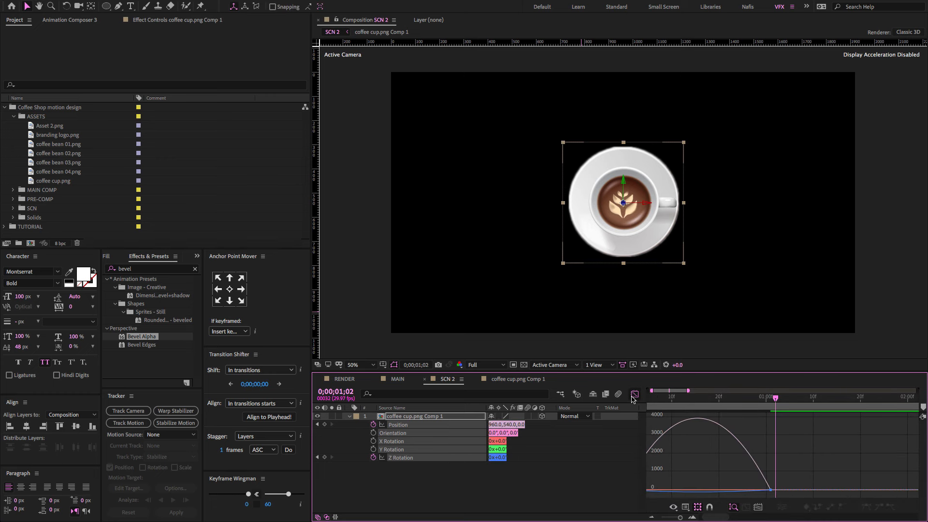
click(635, 394)
drag(683, 465, 778, 484)
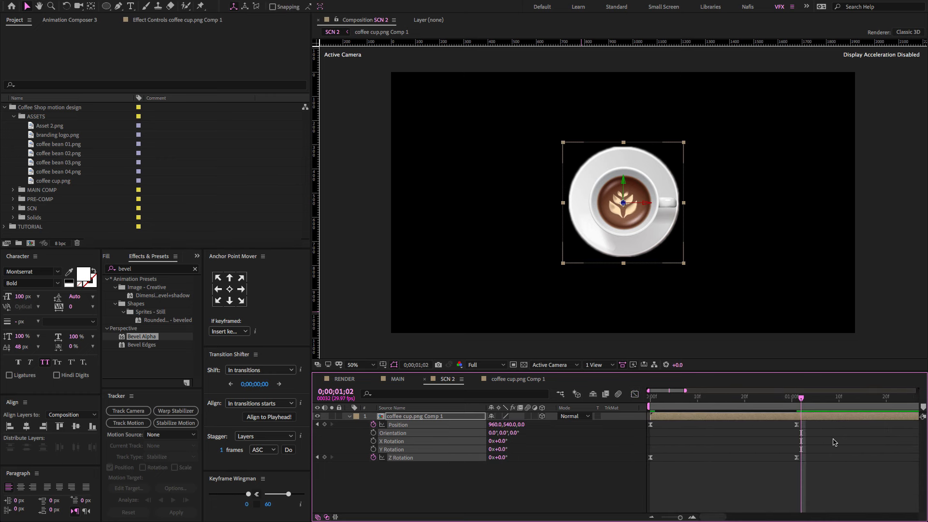
drag(835, 442, 625, 420)
click(634, 394)
drag(822, 466, 677, 492)
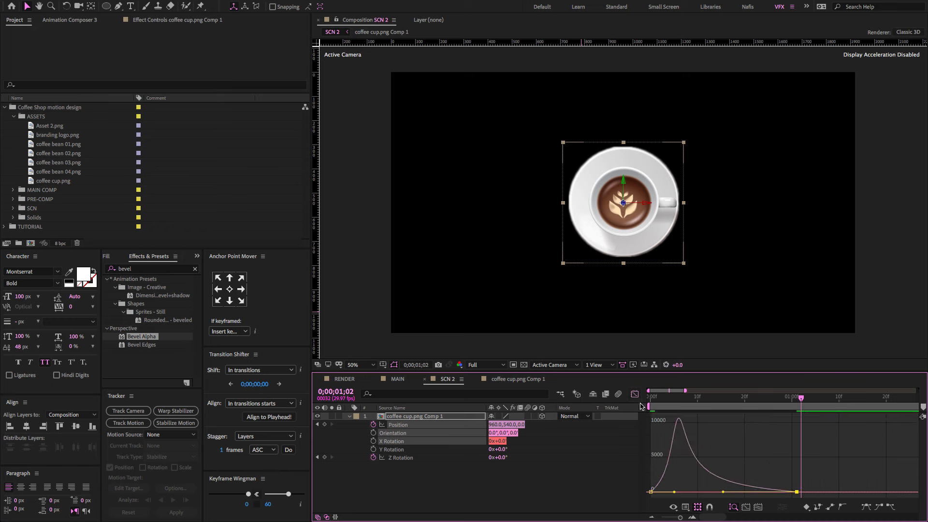
Step: Reshape the cup's Z Rotation speed curve so that it also starts fast and slows gradually
click(635, 394)
drag(817, 442, 637, 463)
click(634, 394)
drag(815, 469, 668, 400)
click(634, 394)
Step: Enable motion blur for the coffee cup layer and collapse its properties in the timeline
key(Home)
click(527, 417)
click(349, 416)
key(u)
key(minus)
key(minus)
key(minus)
click(600, 456)
key(u)
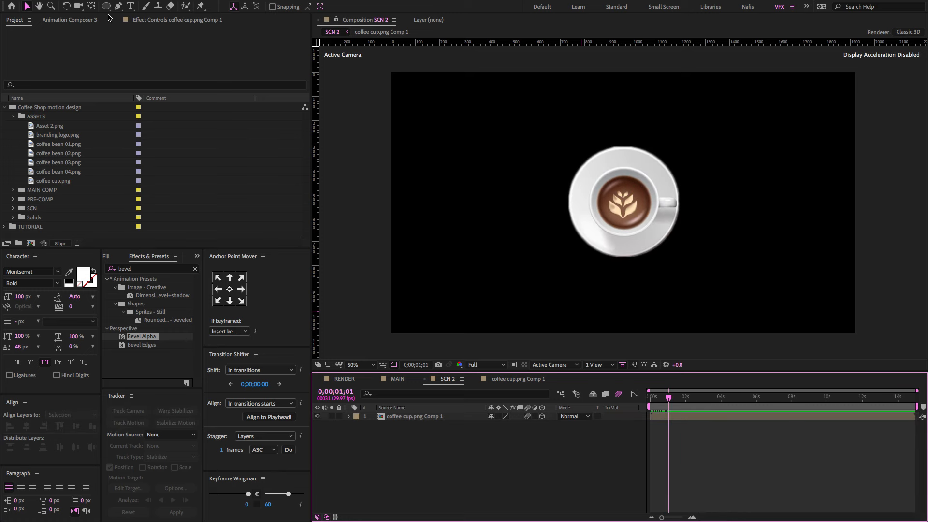
Step: Add a COFFEE text layer above the cup and set its font style to ExtraBold
click(131, 6)
click(554, 152)
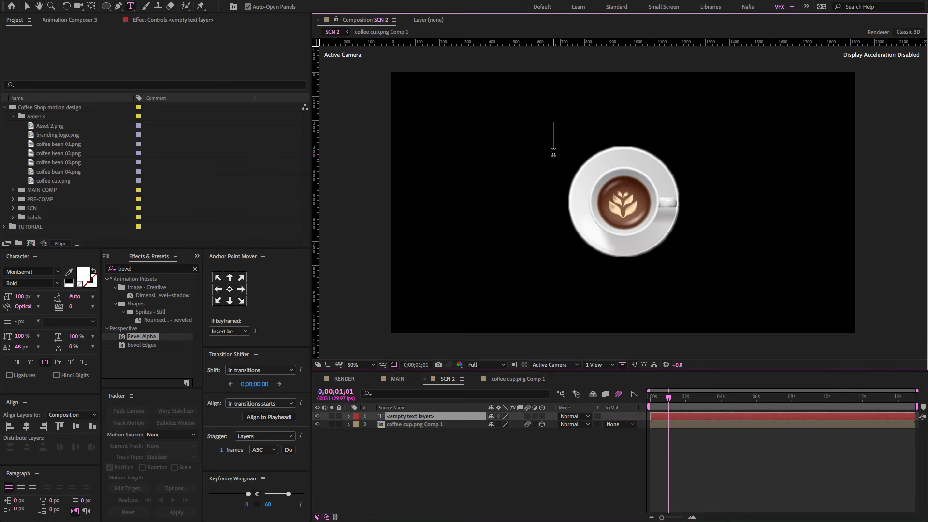
text(coffee)
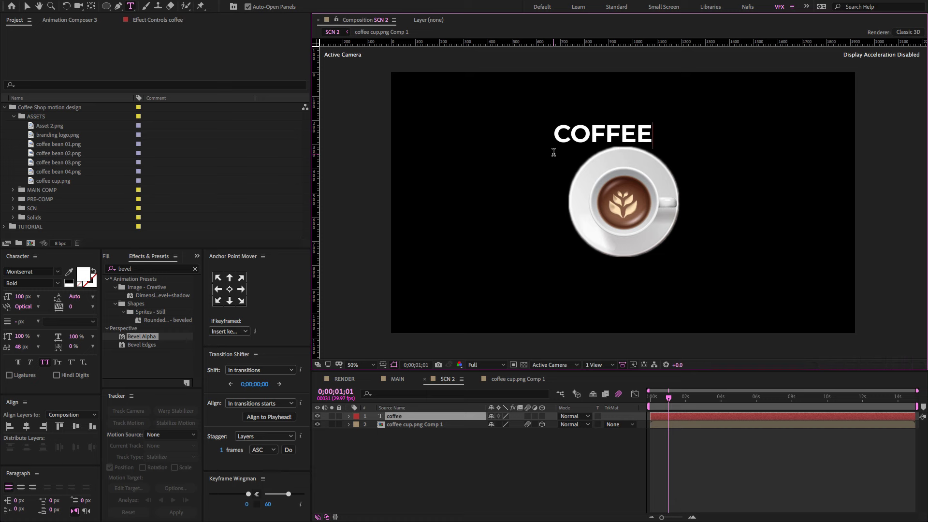
key(ctrl+a)
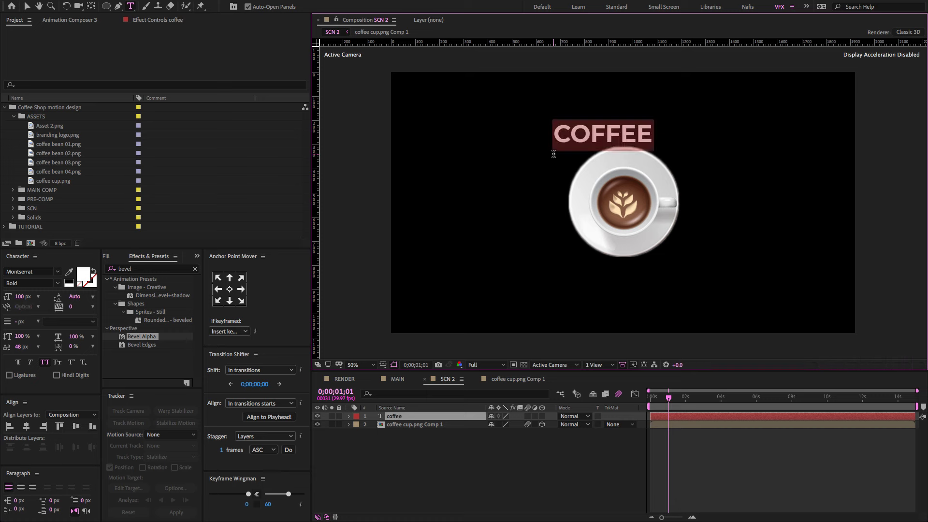
click(58, 287)
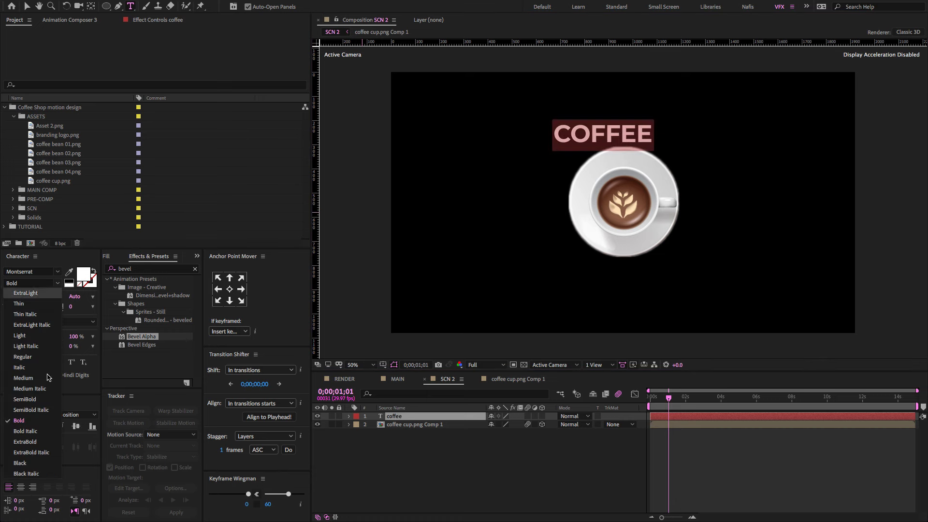
click(27, 440)
key(Escape)
Step: Centre the COFFEE text's anchor point and align the text horizontally and vertically to the centre of the composition
key(ctrl+alt+Home)
click(26, 426)
click(76, 426)
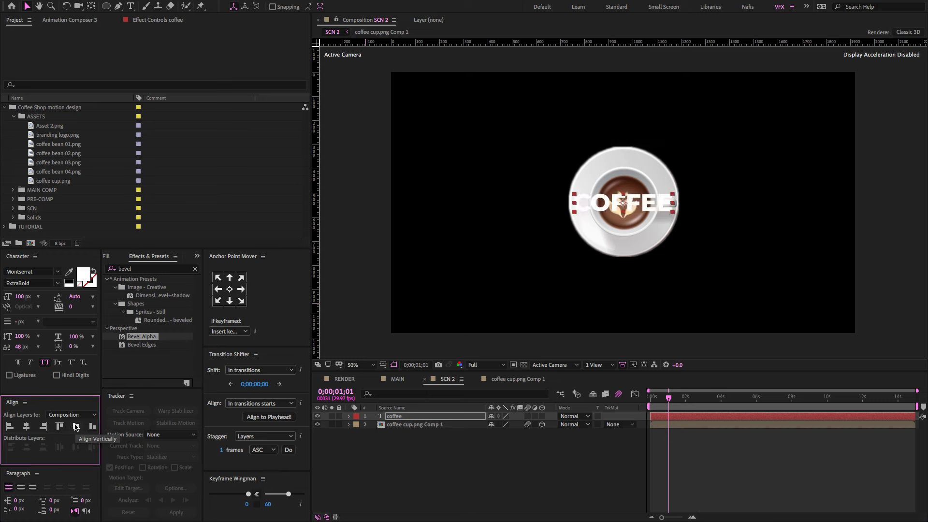
Step: Move the COFFEE text up to just above the saucer and place its layer below the coffee cup layer
key(shift+Up)
key(shift+Up)
key(shift+Up)
key(shift+Up)
key(shift+Up)
key(shift+Up)
key(shift+Up)
key(shift+Up)
key(shift+Up)
key(shift+Up)
key(shift+Up)
key(shift+Up)
key(shift+Up)
key(shift+Up)
key(shift+Up)
key(shift+Up)
key(shift+Up)
key(shift+Up)
key(shift+Up)
key(shift+Up)
drag(411, 416, 431, 463)
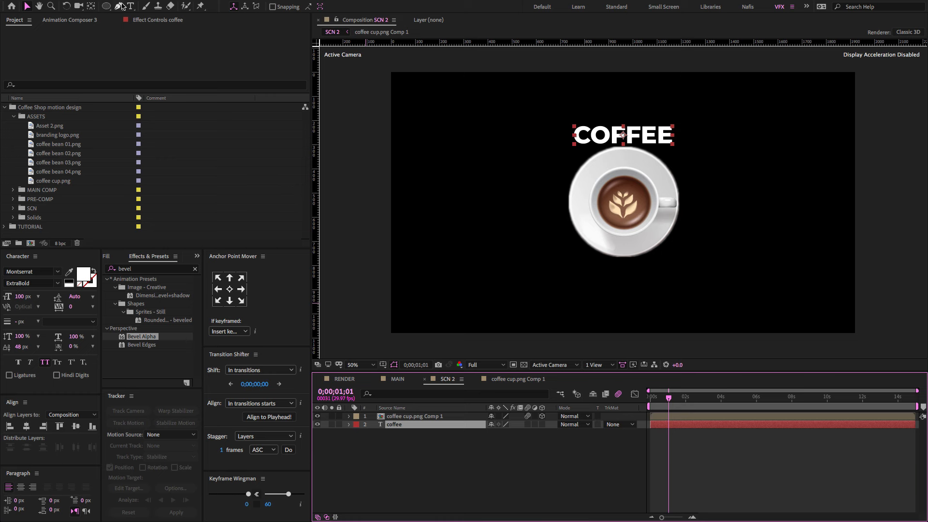
Step: Draw a circular mask slightly larger than the saucer on the COFFEE text layer and centre it around the cup
drag(107, 5, 145, 29)
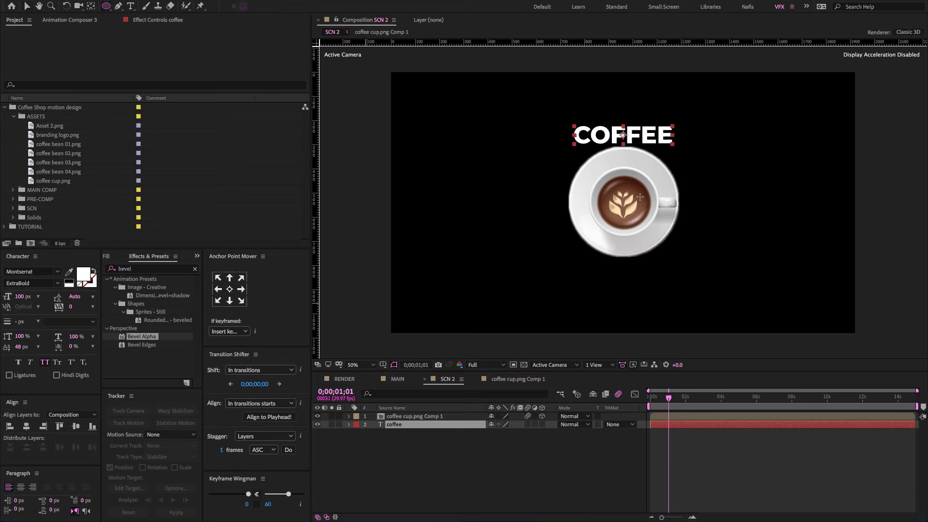
drag(568, 151, 688, 271)
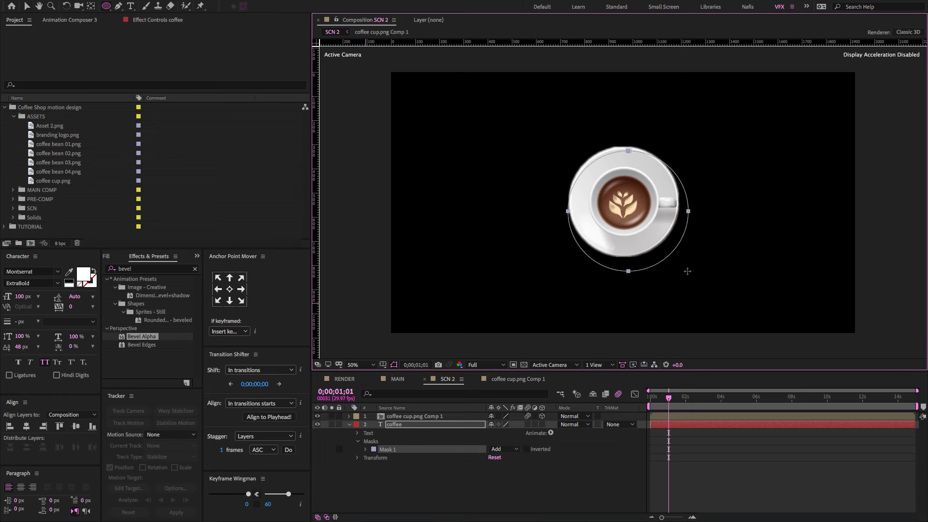
key(shift+Left)
key(shift+Left)
key(shift+Left)
key(shift+Left)
key(shift+Right)
key(shift+Right)
key(shift+Right)
key(shift+Right)
key(shift+Left)
key(shift+Up)
key(shift+Up)
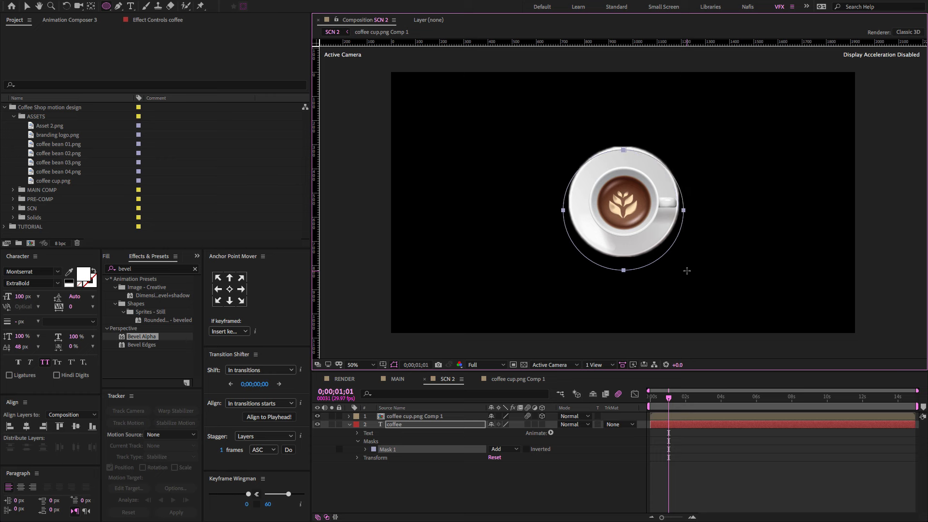
key(shift+Up)
key(shift+Up)
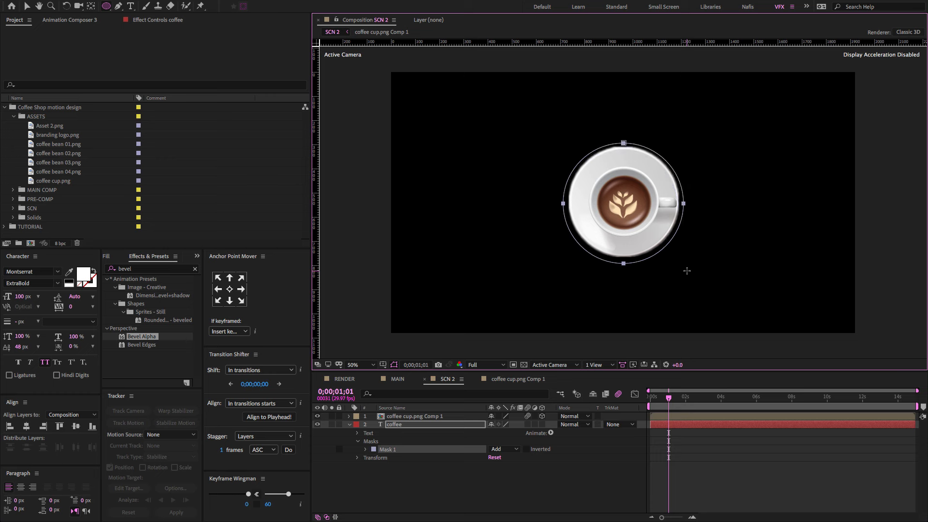
key(shift+Up)
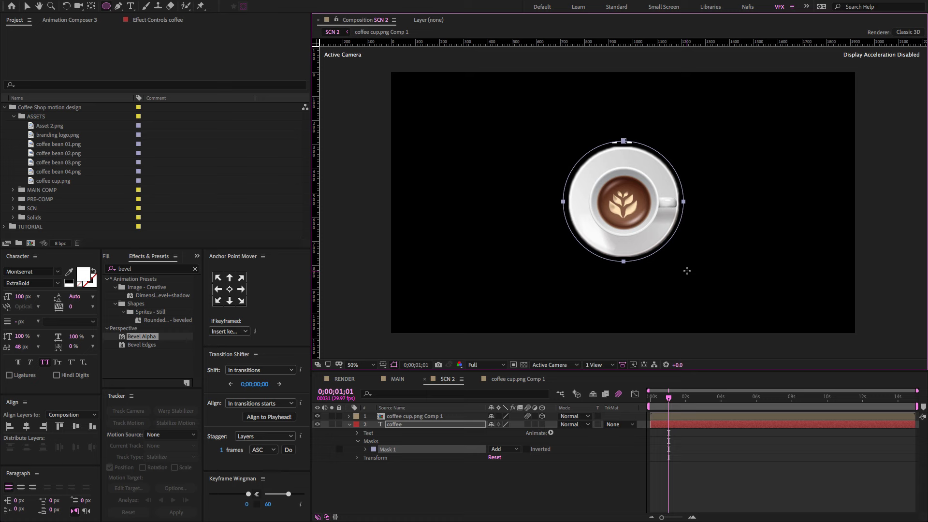
Step: Set the COFFEE text's path to Mask 1 and turn Reverse Path on
click(358, 433)
click(365, 450)
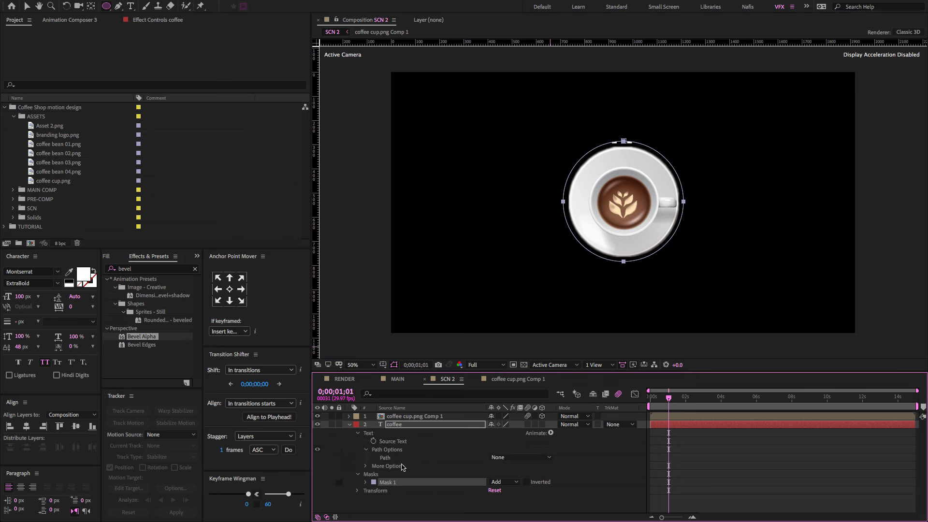
click(502, 457)
click(504, 484)
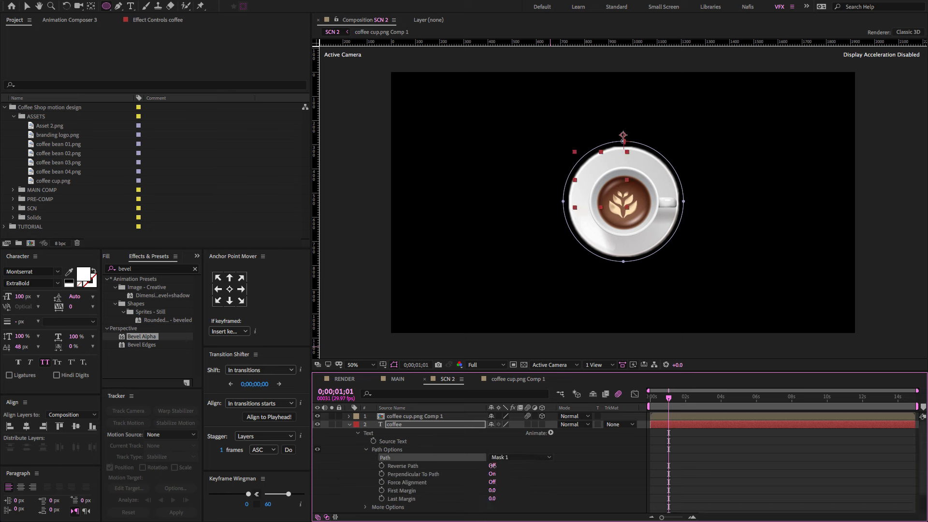
click(492, 466)
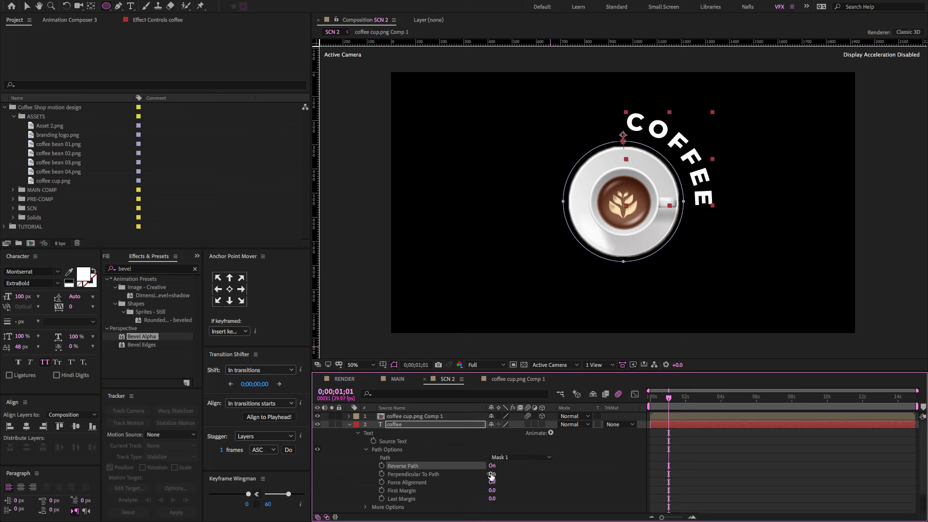
Step: Try the alternate Perpendicular To Path and Force Alignment settings on the COFFEE text path
click(492, 474)
click(492, 475)
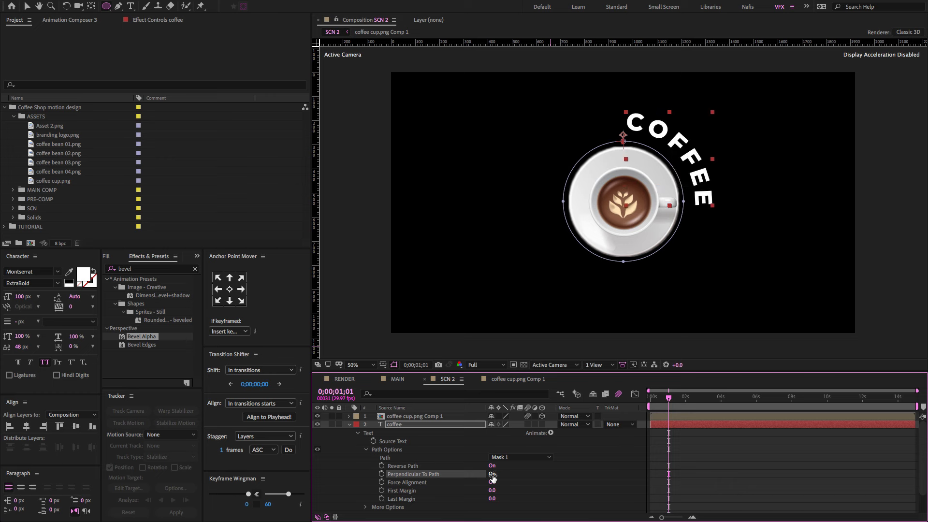
click(492, 482)
click(492, 482)
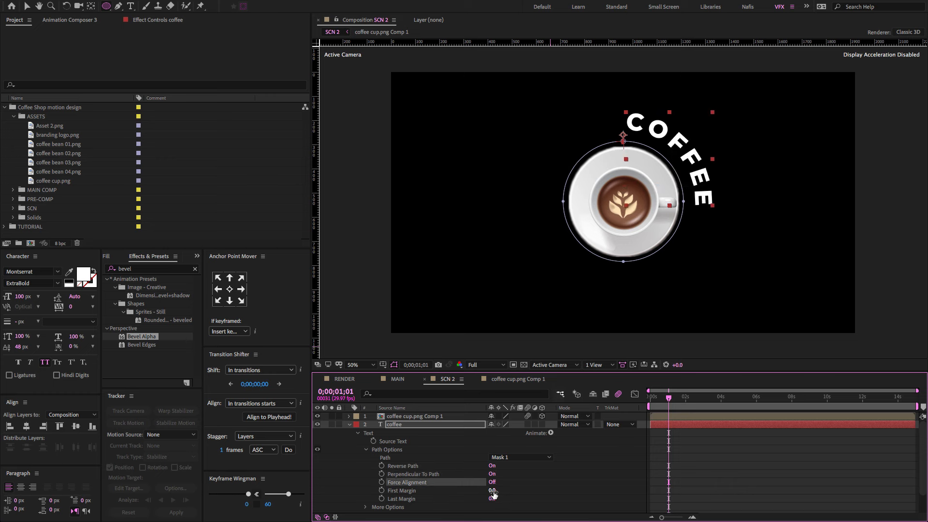
Step: Set the text path's First Margin to -202 and move the COFFEE layer's anchor point to the cup's centre
drag(493, 493, 412, 507)
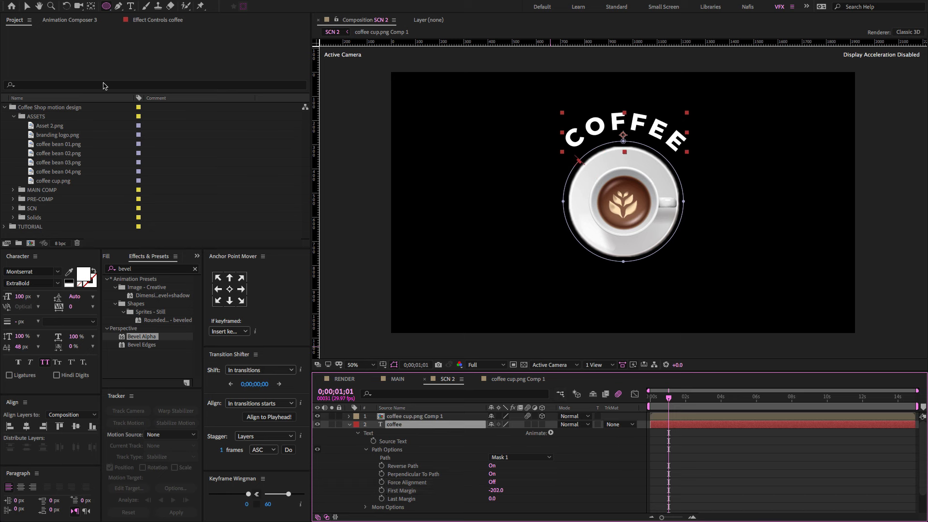
click(91, 7)
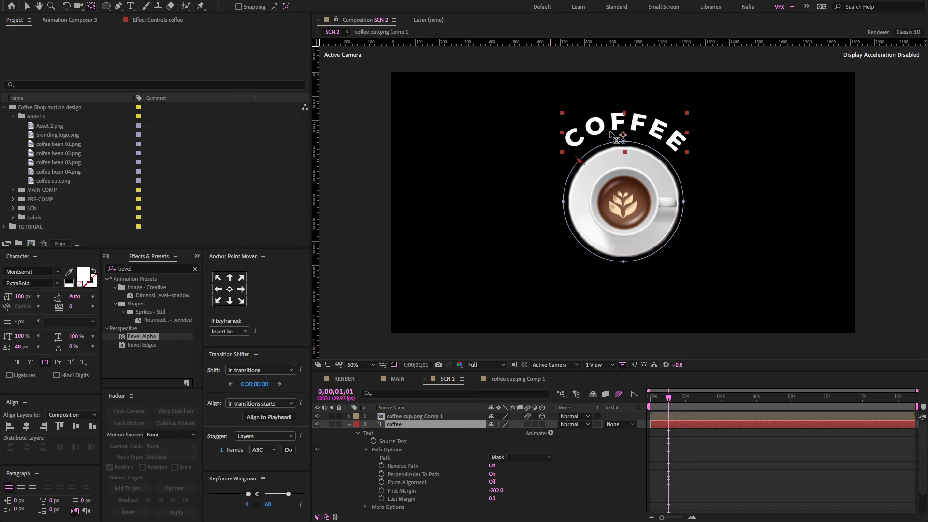
drag(623, 134, 624, 200)
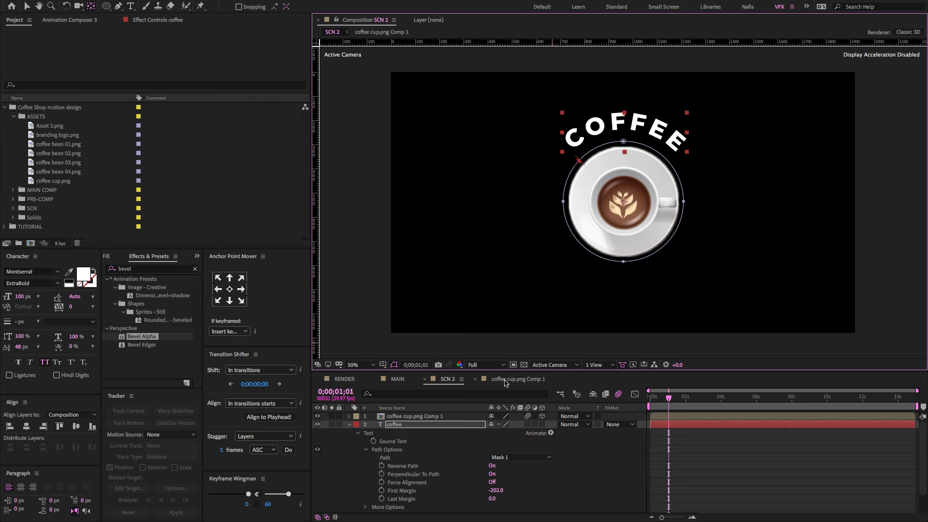
click(27, 6)
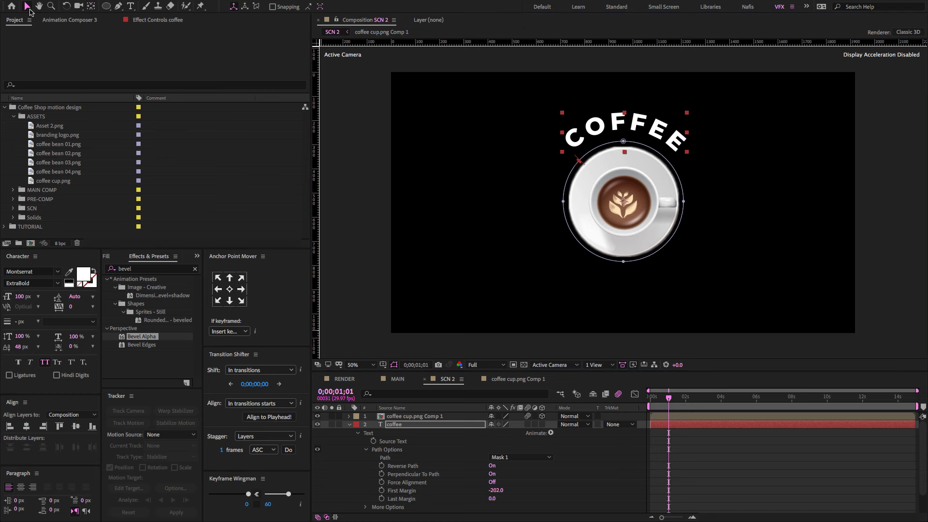
Step: Keyframe the COFFEE text's Scale from 0% at 0;00;00;22 to 100% at about one and a half seconds
click(432, 425)
key(s)
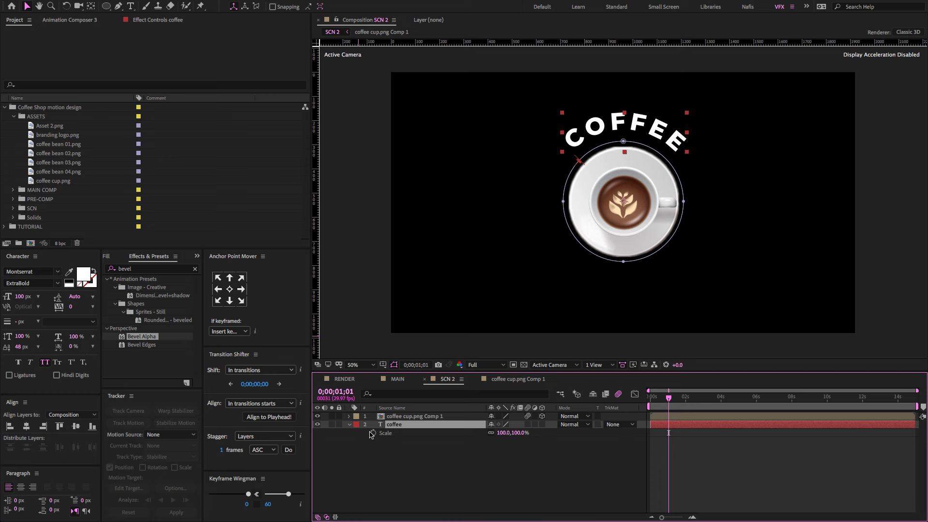
drag(669, 398, 663, 400)
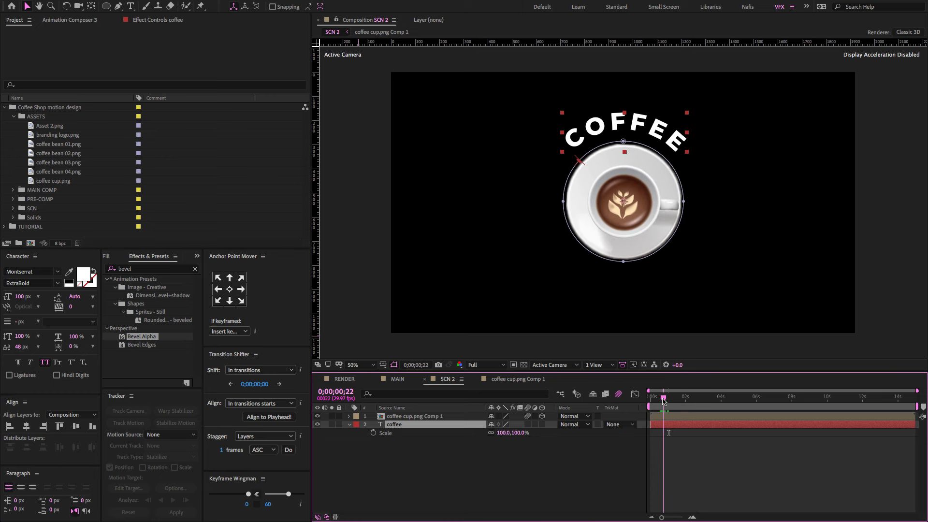
click(373, 433)
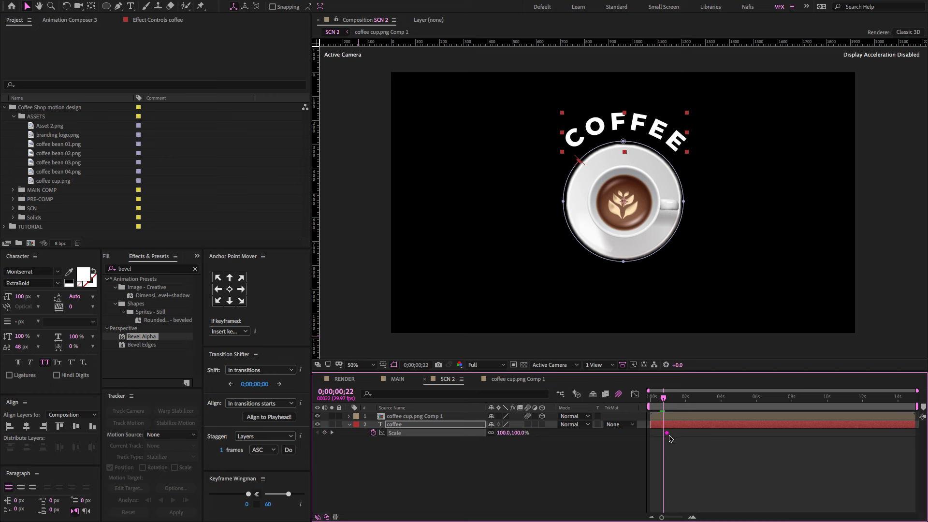
drag(669, 438, 675, 440)
drag(678, 440, 677, 440)
click(521, 433)
text(00.0)
key(Return)
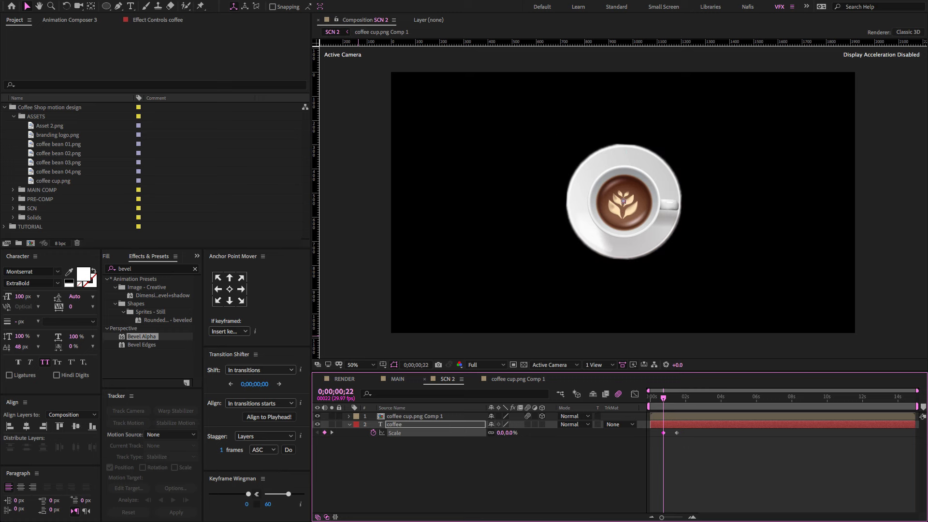
Step: Start keyframing the COFFEE text path's First Margin at 0;00;00;29 with a value of -202
mouse_move(666, 402)
mouse_down()
mouse_move(679, 400)
mouse_move(668, 399)
mouse_up()
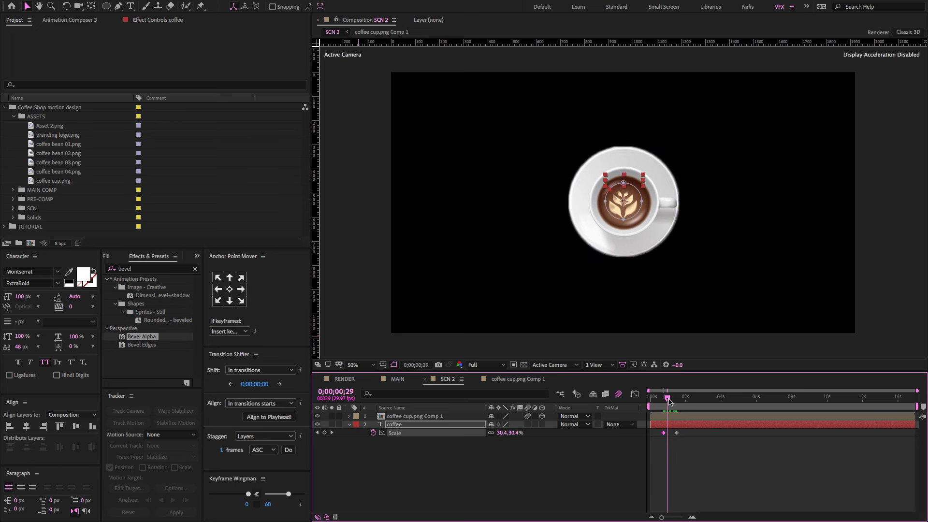
click(349, 425)
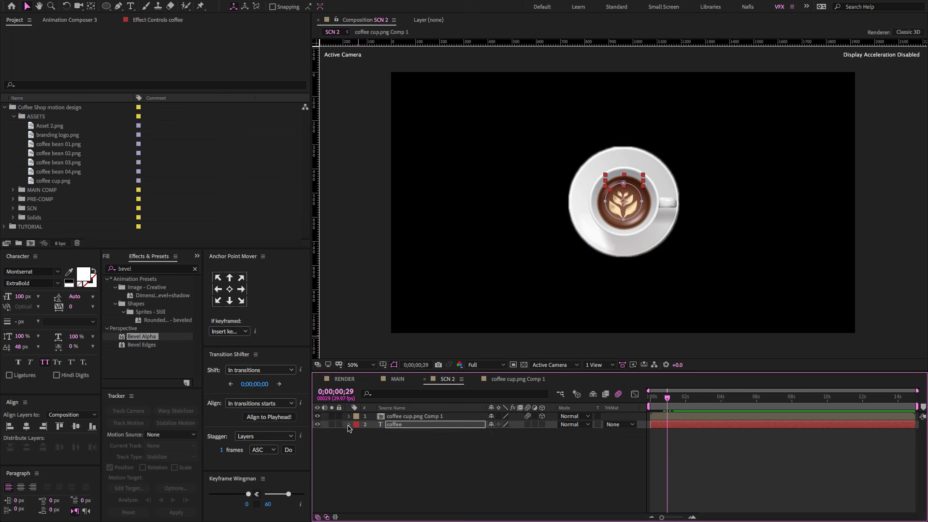
click(349, 425)
click(402, 426)
click(357, 442)
click(357, 433)
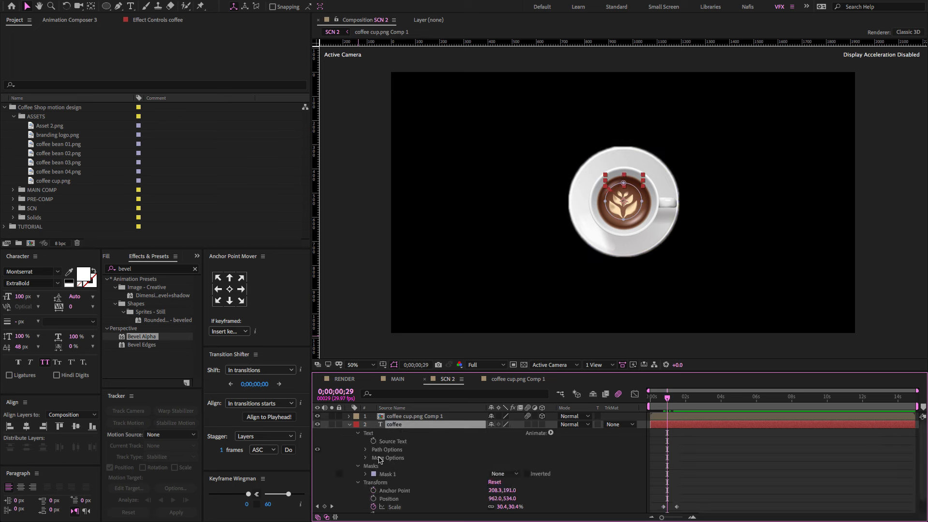
click(365, 450)
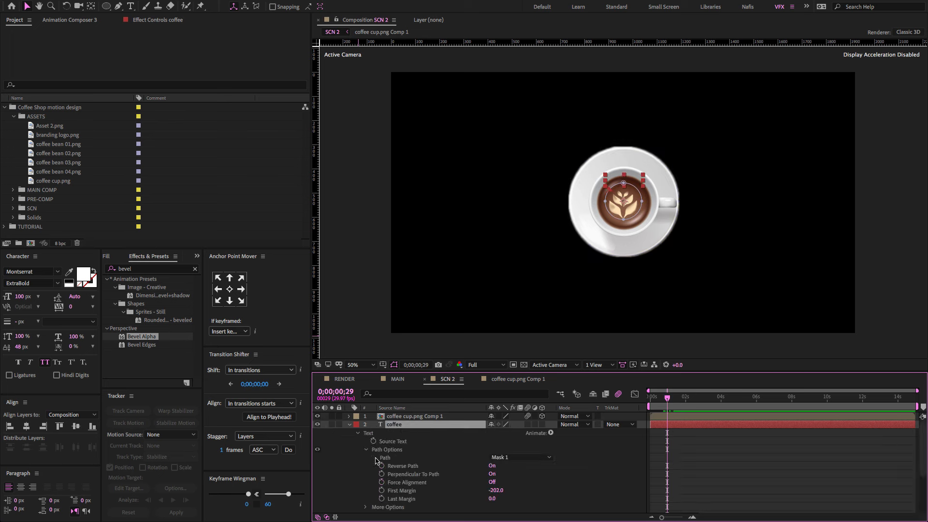
click(382, 490)
Step: Add a second First Margin keyframe at 0;00;01;22, trying -1800 and then refining the value to -1766
drag(676, 403, 681, 403)
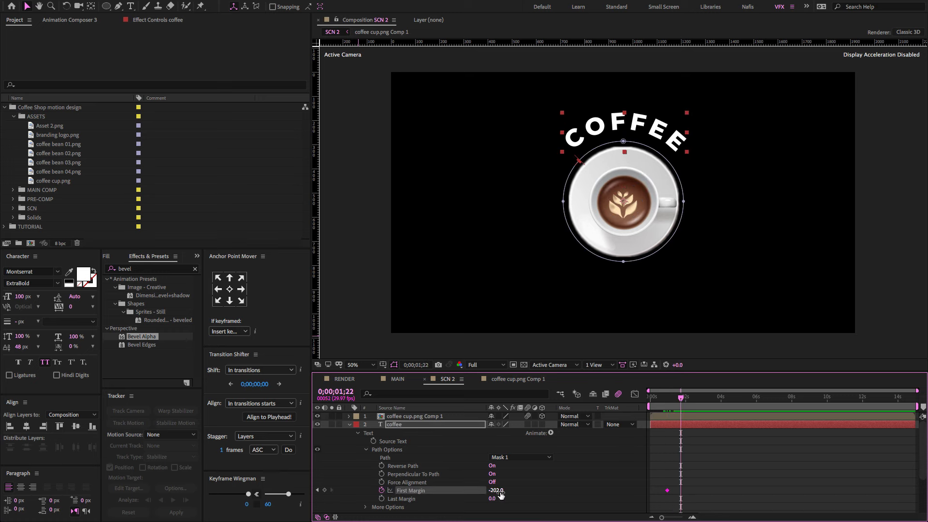
click(498, 490)
text(-1800)
key(Return)
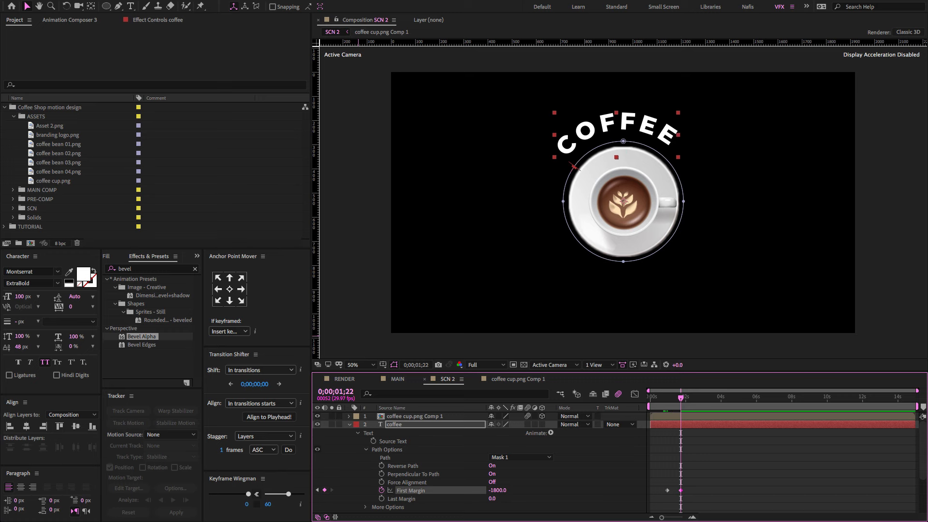
drag(667, 403, 682, 401)
click(318, 490)
drag(506, 491, 522, 494)
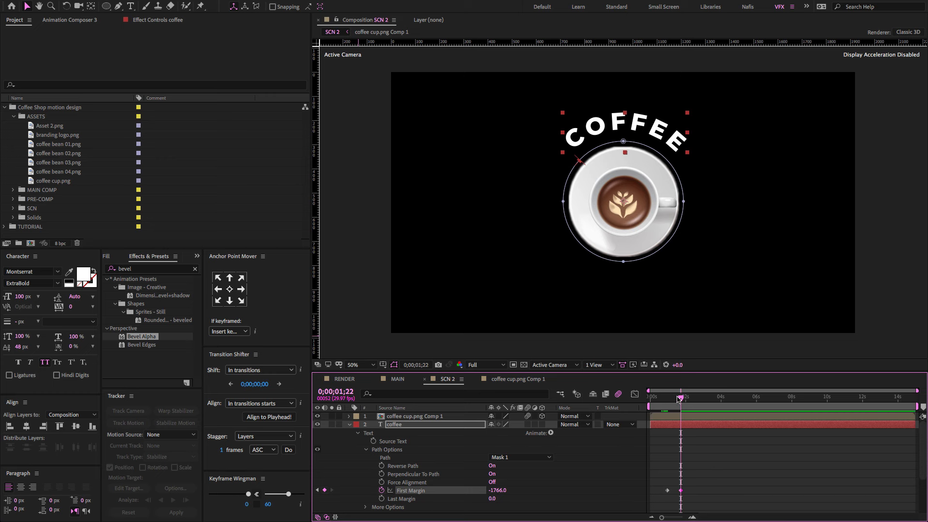
Step: Easy-ease both First Margin keyframes and reshape their speed graph so the motion peaks early and slows down gradually
drag(679, 399, 669, 399)
drag(708, 470, 658, 501)
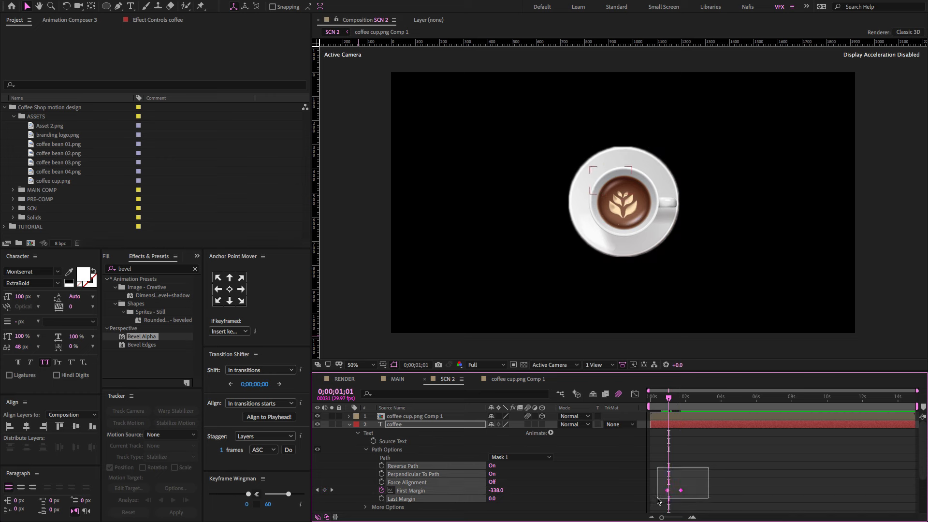
key(F9)
click(635, 397)
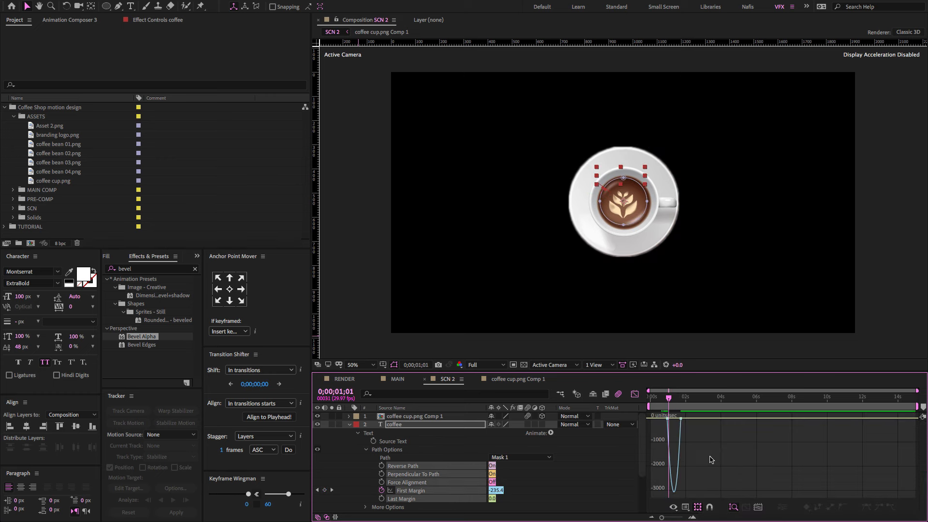
key(equal)
key(equal)
key(equal)
drag(750, 412, 678, 421)
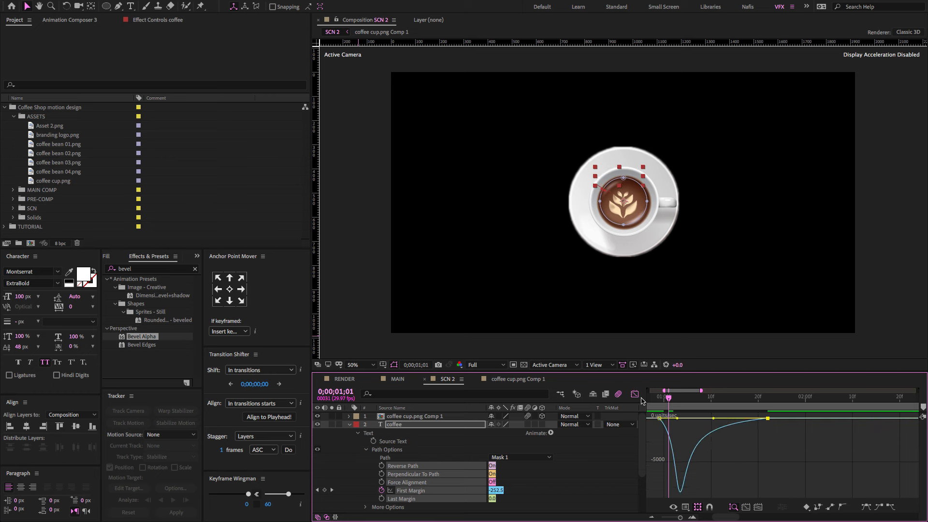
click(634, 395)
Step: Turn on motion blur for the coffee text layer and preview the text sliding around the cup
click(528, 424)
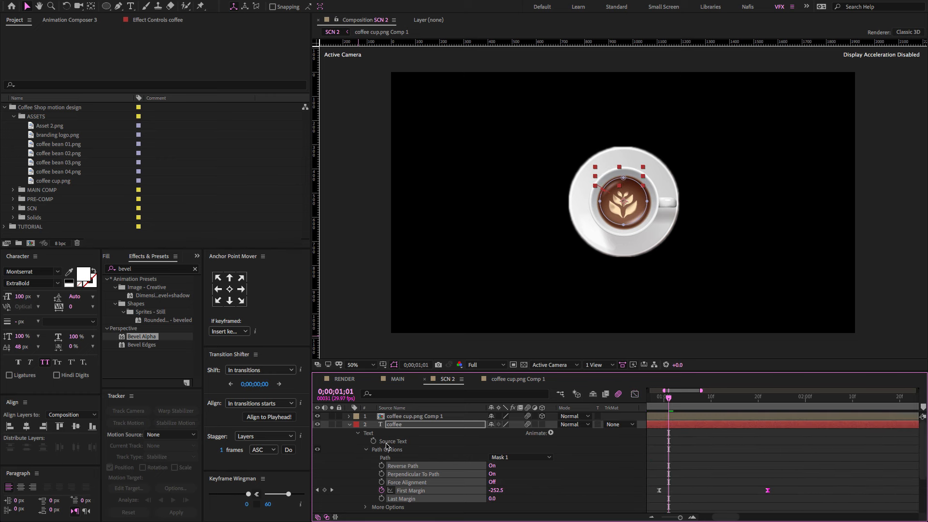
click(349, 424)
mouse_move(667, 401)
mouse_down()
mouse_move(657, 404)
mouse_move(680, 406)
mouse_up()
key(minus)
key(minus)
key(minus)
Step: Duplicate the coffee text layer, placing the copy beneath the original, and set the copy's Rotation to 180°
click(425, 429)
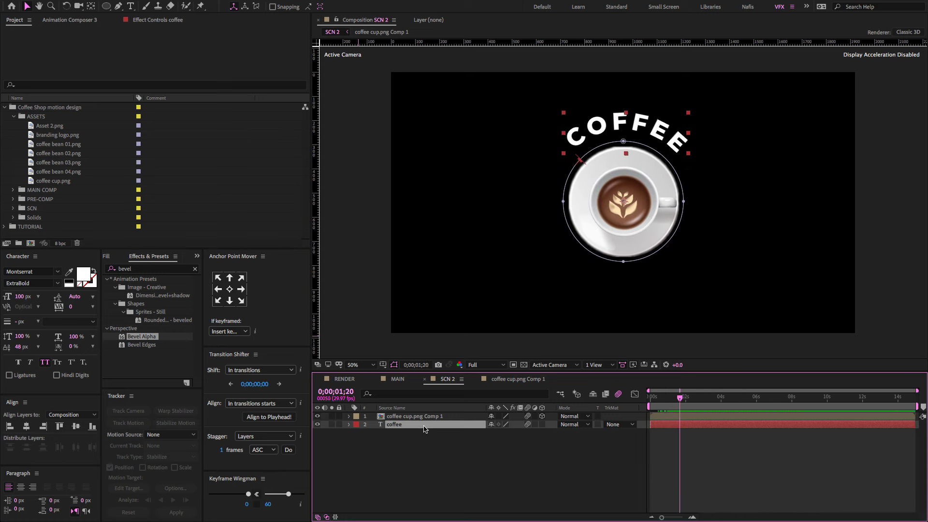
key(ctrl+d)
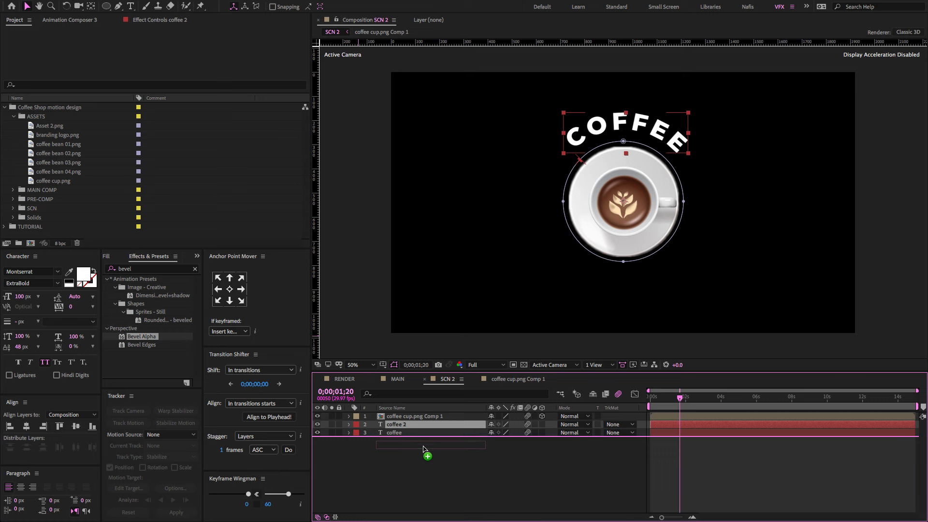
key(ctrl+bracketleft)
key(r)
drag(499, 442, 586, 441)
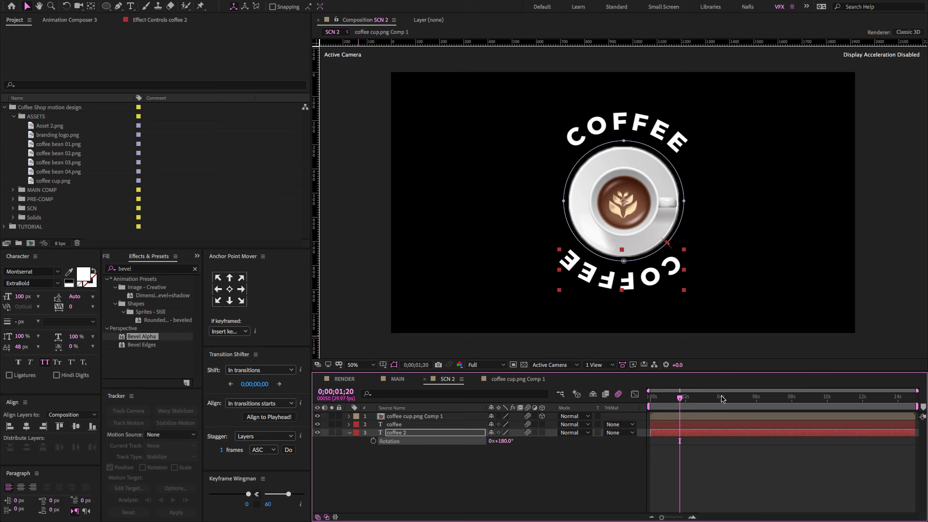
Step: Show the keyframed properties of both coffee text layers with the current time at 0;00;00;22
drag(693, 397, 664, 399)
shift+click(473, 426)
key(u)
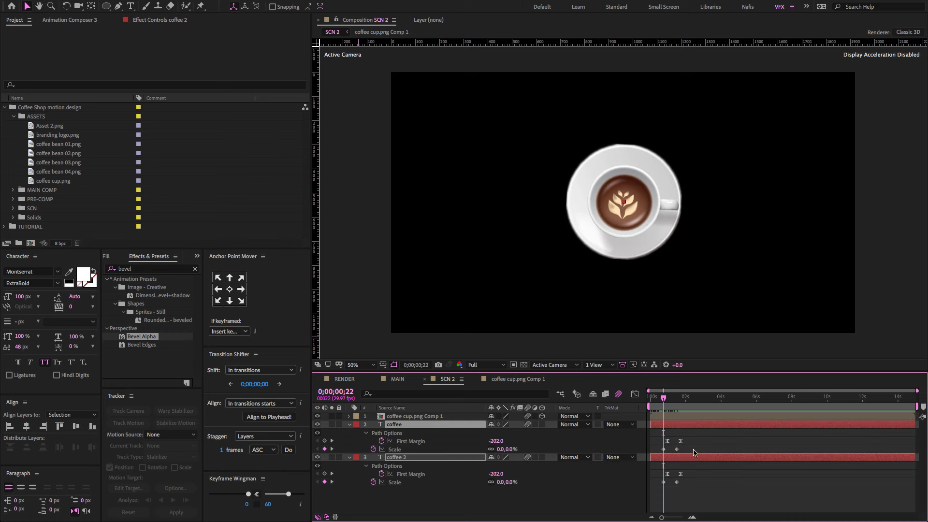
Step: Reshape the speed curves of the Scale keyframes on both coffee text layers so the motion peaks early and tapers off slowly
drag(694, 451, 657, 454)
drag(698, 492, 660, 484)
click(635, 394)
key(equal)
key(equal)
drag(758, 503, 710, 480)
drag(699, 492, 664, 492)
click(635, 394)
drag(733, 451, 649, 450)
click(635, 394)
drag(762, 488, 742, 503)
drag(739, 492, 708, 492)
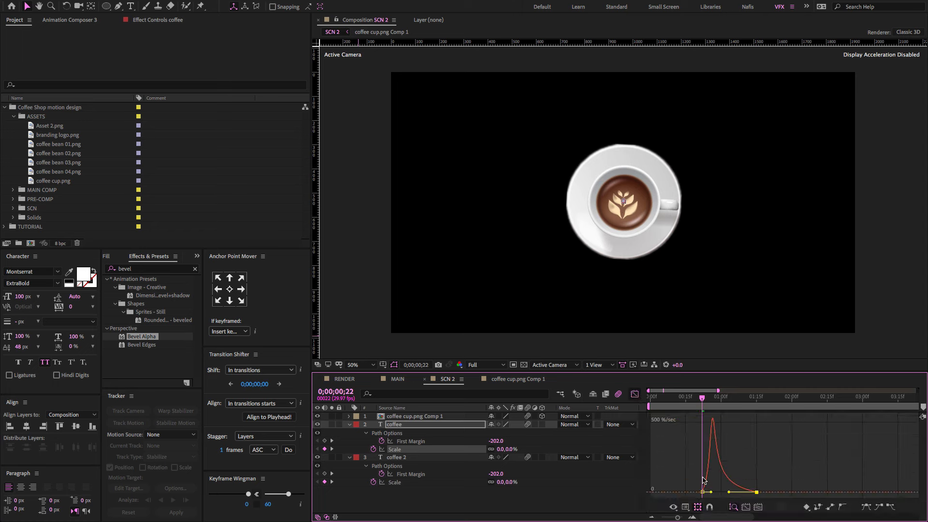
click(635, 394)
Step: Shift the First Margin and Scale keyframes of both coffee text layers about 4 frames earlier and check the animation at 0;00;01;15
mouse_move(695, 398)
mouse_down()
mouse_move(688, 398)
mouse_move(714, 398)
mouse_up()
click(776, 435)
drag(776, 438, 696, 486)
drag(702, 482, 692, 483)
drag(688, 397, 756, 396)
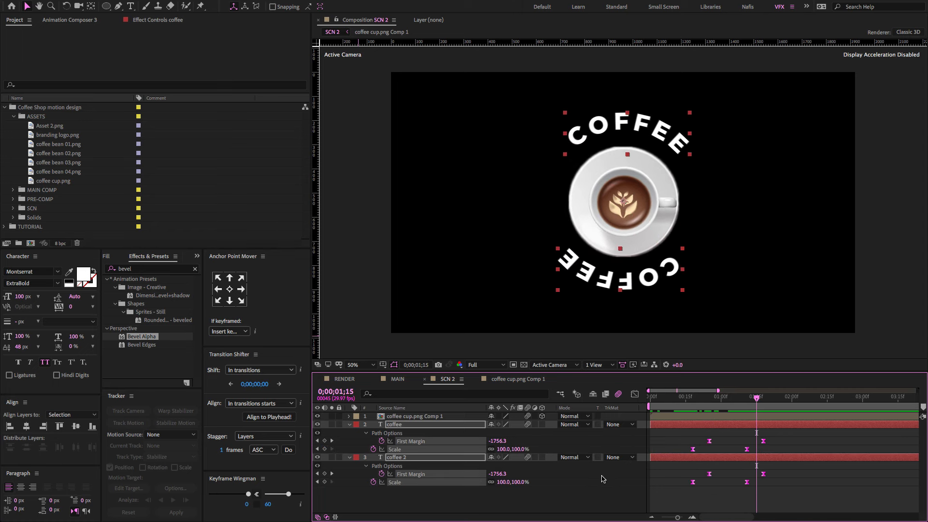
Step: Collapse the properties of all layers, deselect everything and move the current time to 0;00;01;19
key(ctrl+a)
key(u)
key(u)
key(u)
click(526, 495)
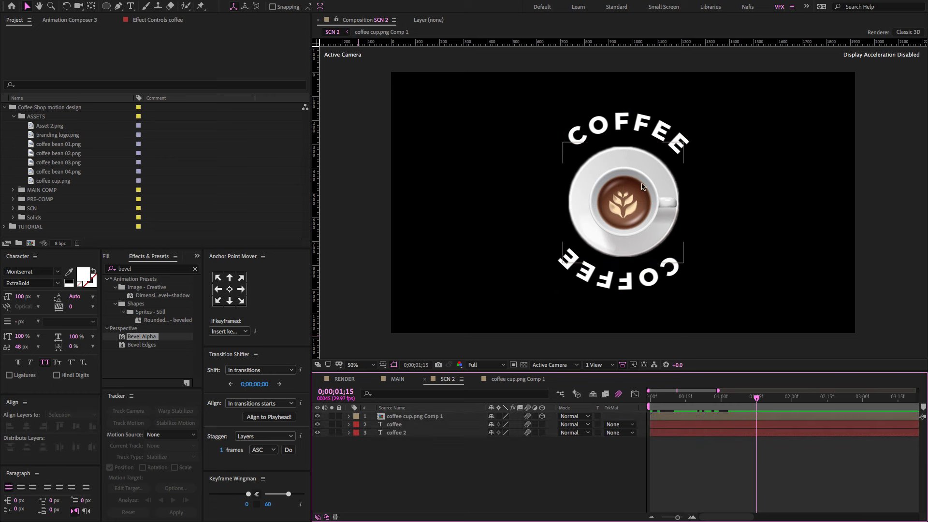
drag(744, 404, 766, 400)
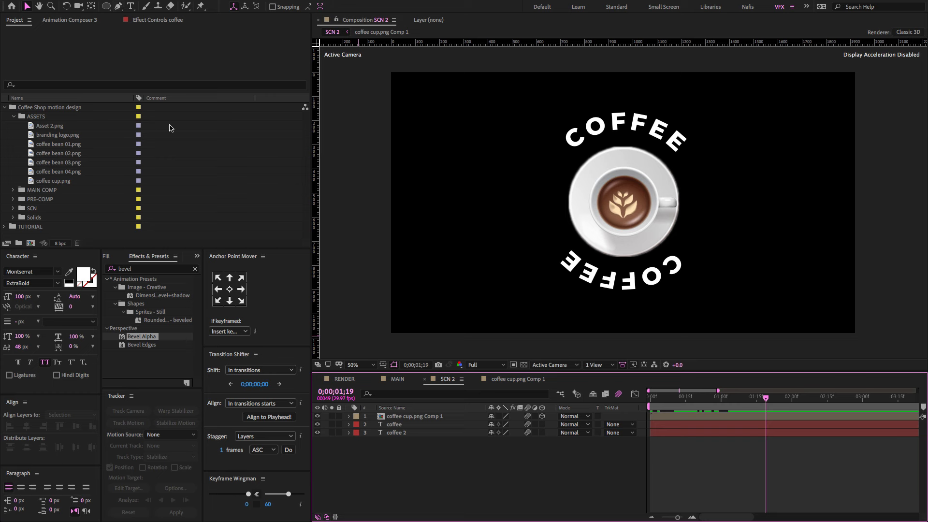
Step: Activate the Pen tool and set its shape fill to None
click(118, 6)
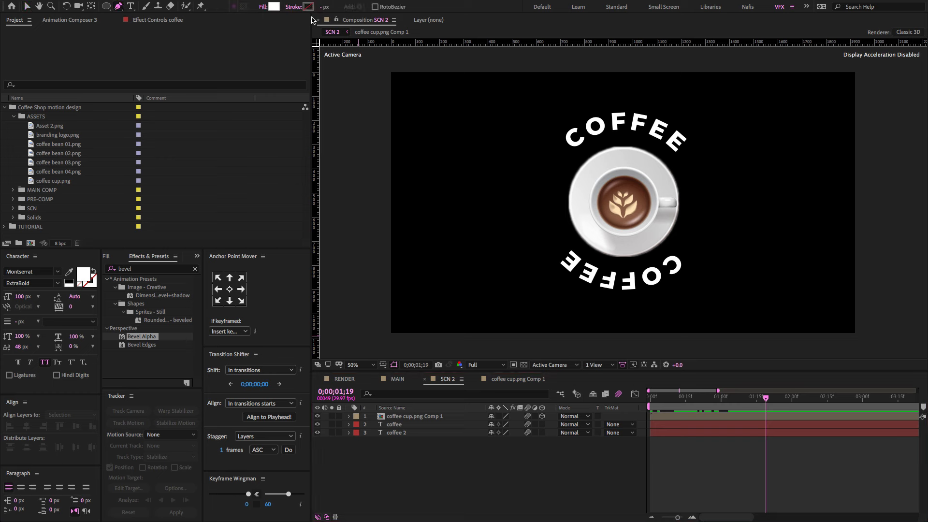
click(275, 7)
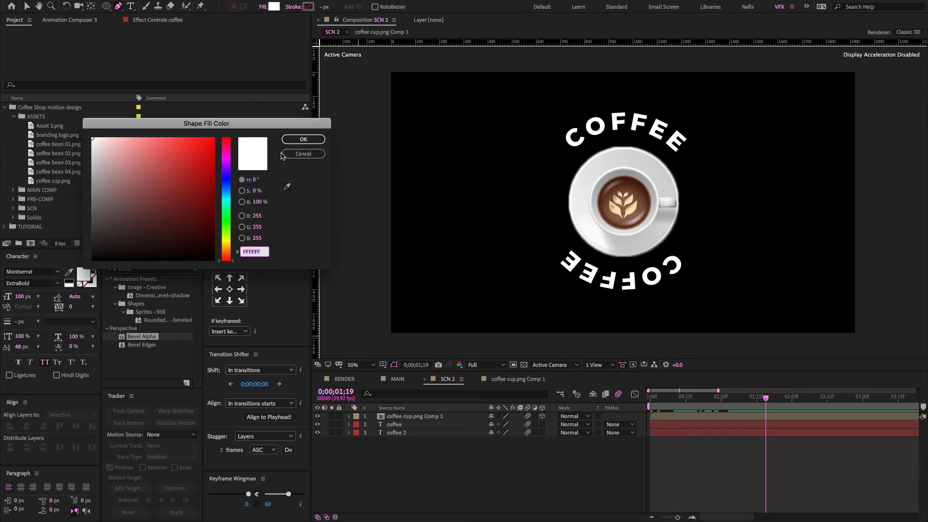
click(303, 155)
click(263, 7)
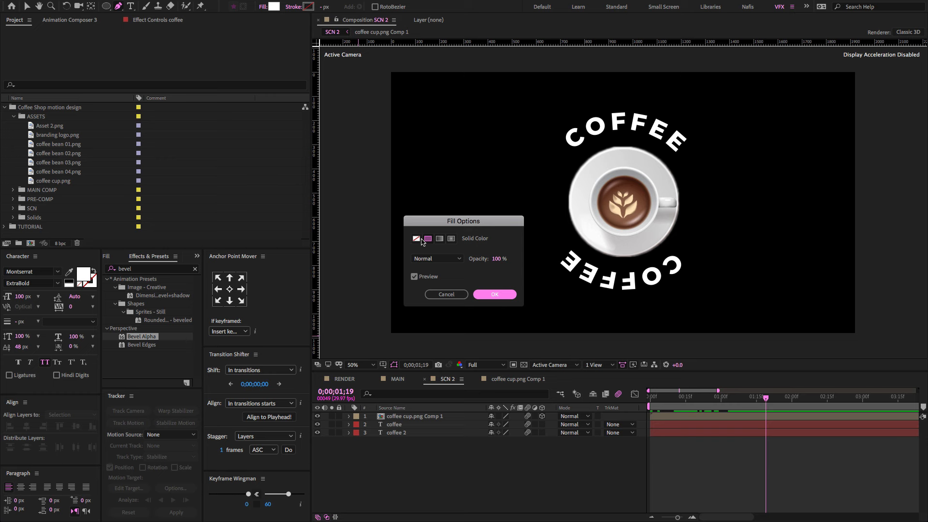
click(416, 239)
click(494, 294)
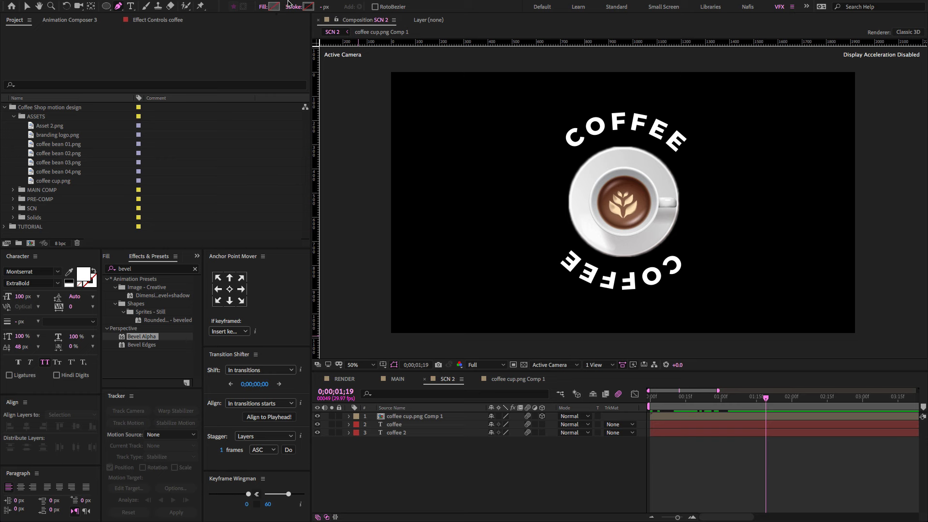
Step: Set the shape stroke to a solid white colour with a width of 15 px
mouse_move(291, 6)
click(298, 25)
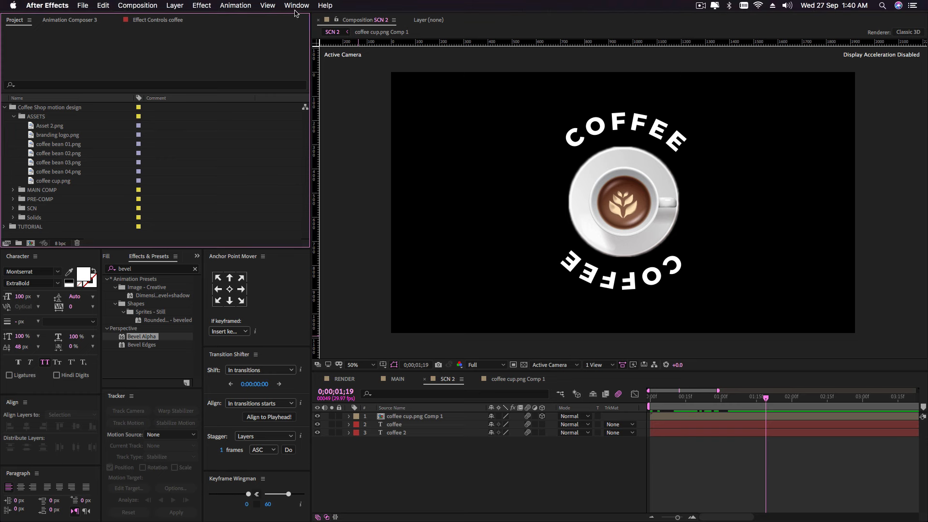
click(294, 7)
click(428, 238)
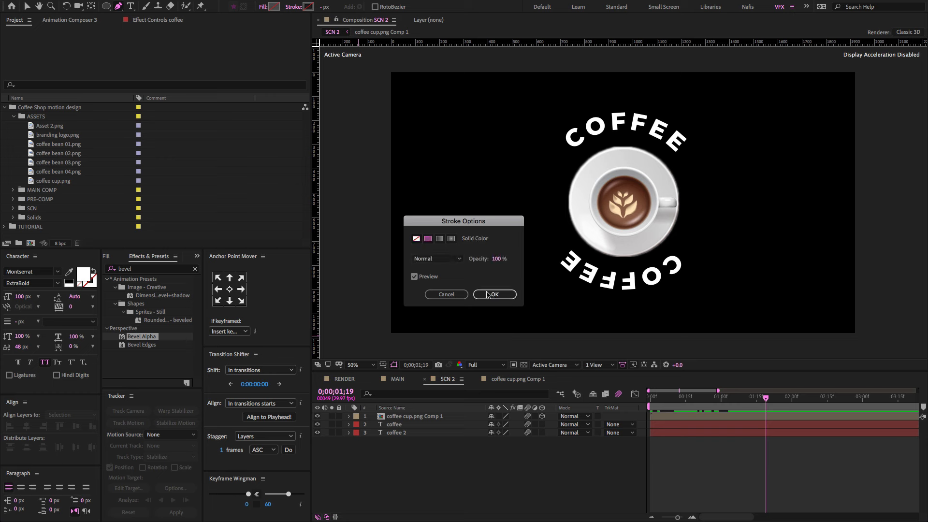
click(494, 294)
click(323, 8)
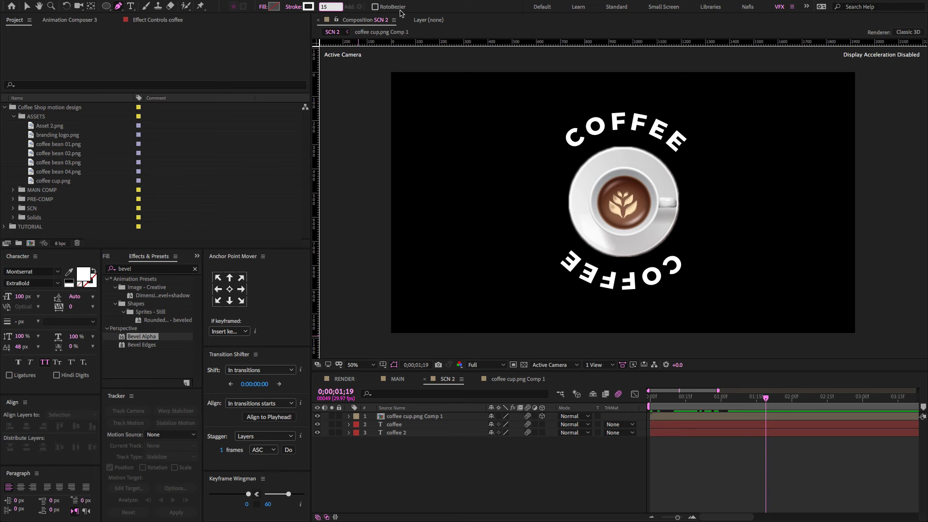
click(438, 22)
click(356, 20)
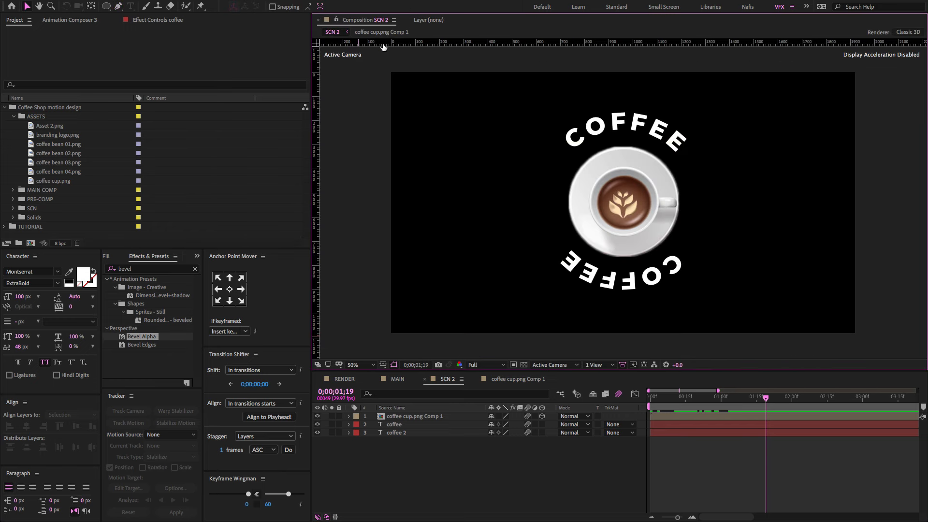
Step: Draw a curved line with the Pen tool left of the cup, from beside the upper COFFEE text to the lower one
click(118, 5)
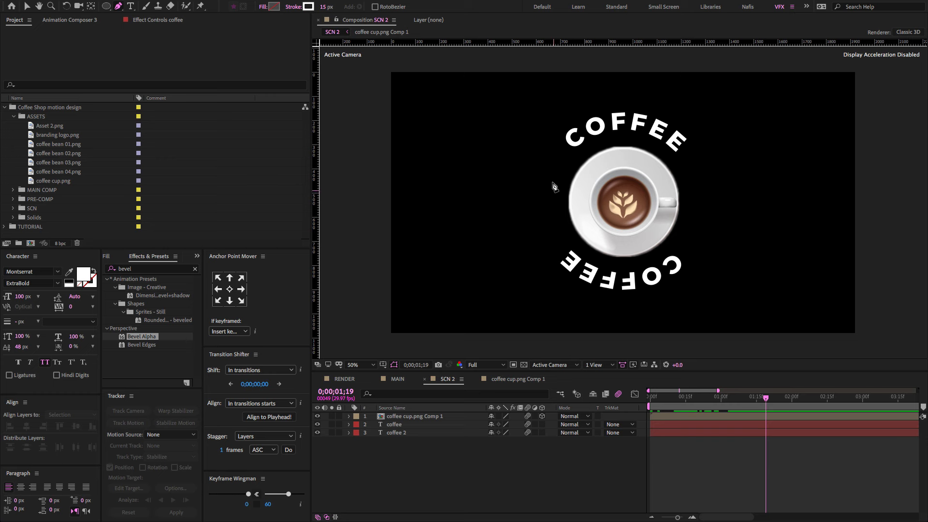
click(558, 150)
drag(560, 251, 602, 308)
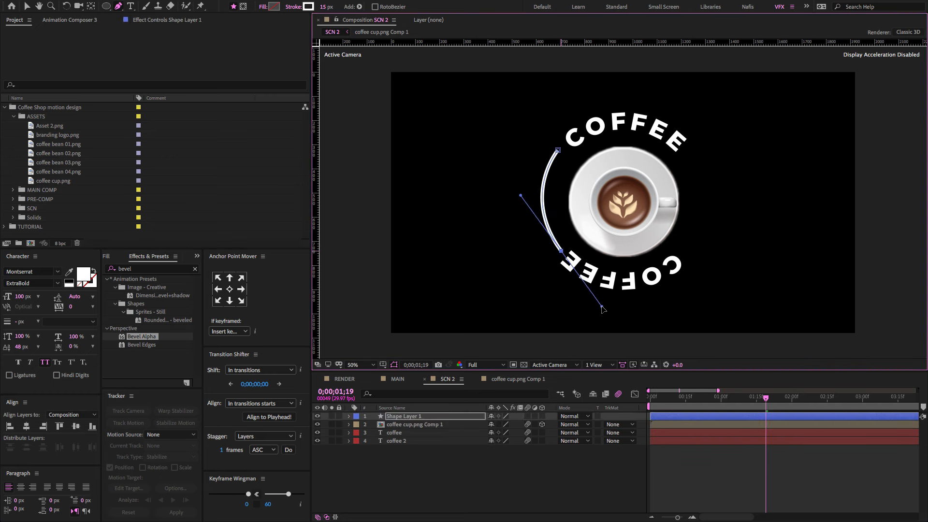
Step: Set the arc's stroke to Round Cap and Round Join
click(443, 419)
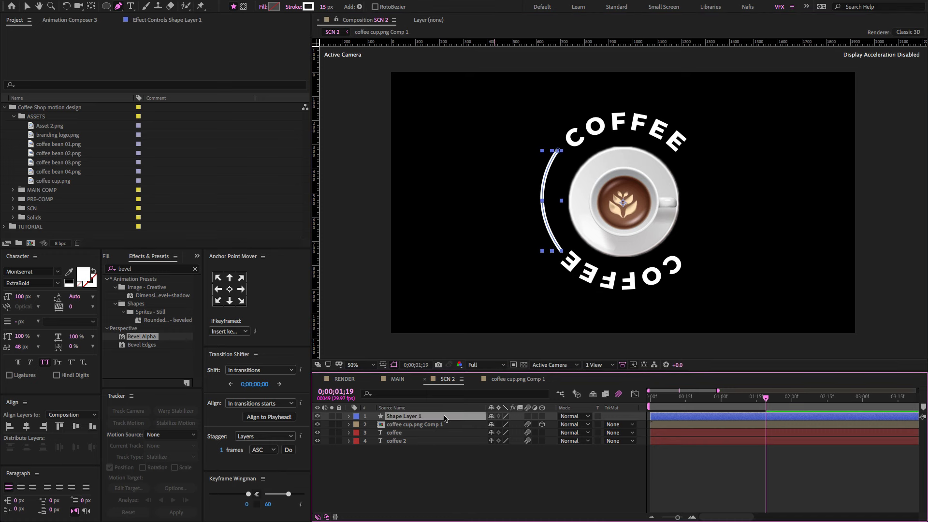
click(349, 416)
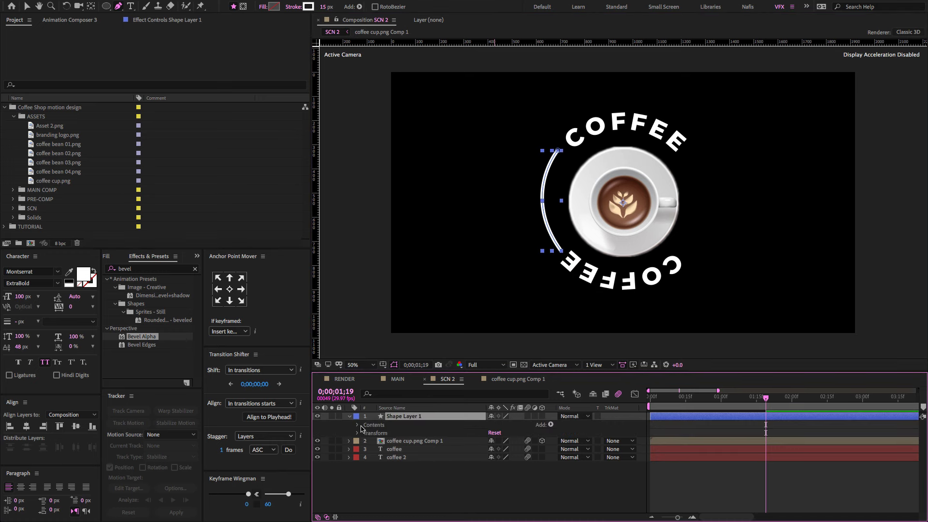
click(358, 425)
click(366, 433)
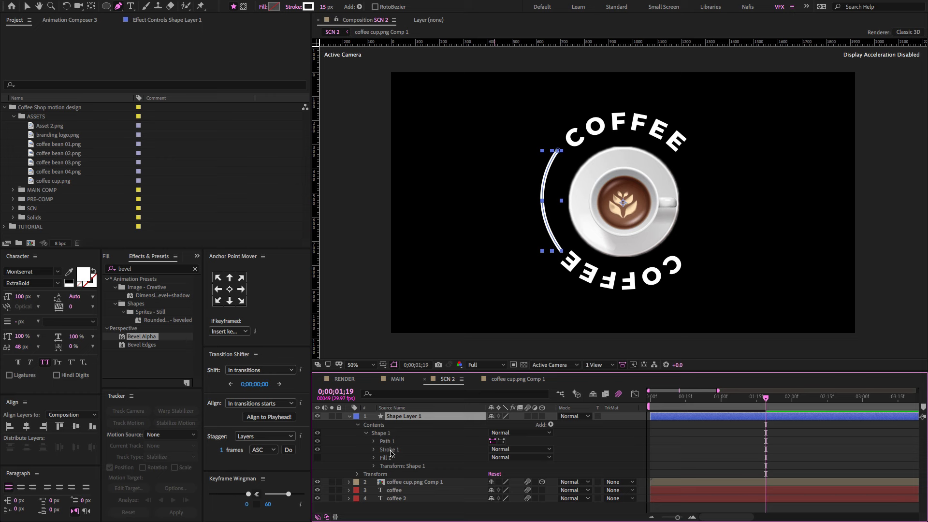
click(374, 449)
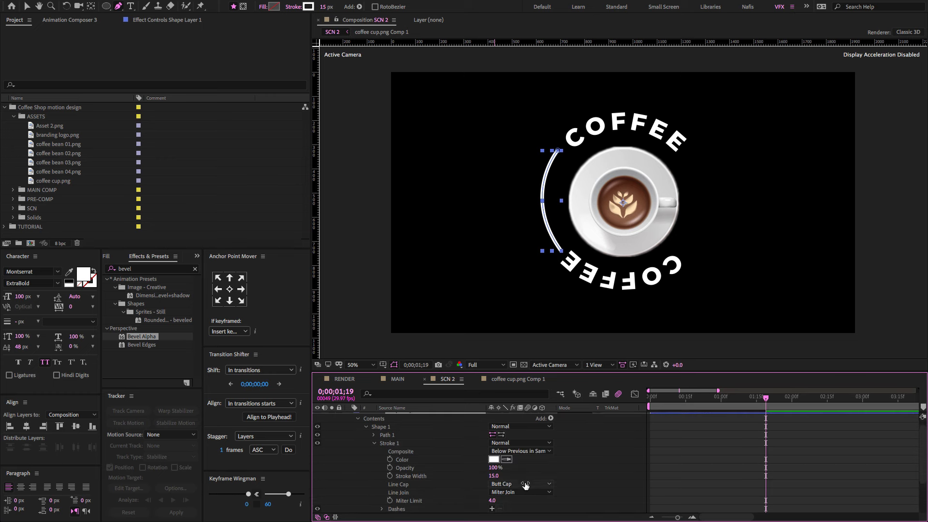
click(525, 486)
click(526, 504)
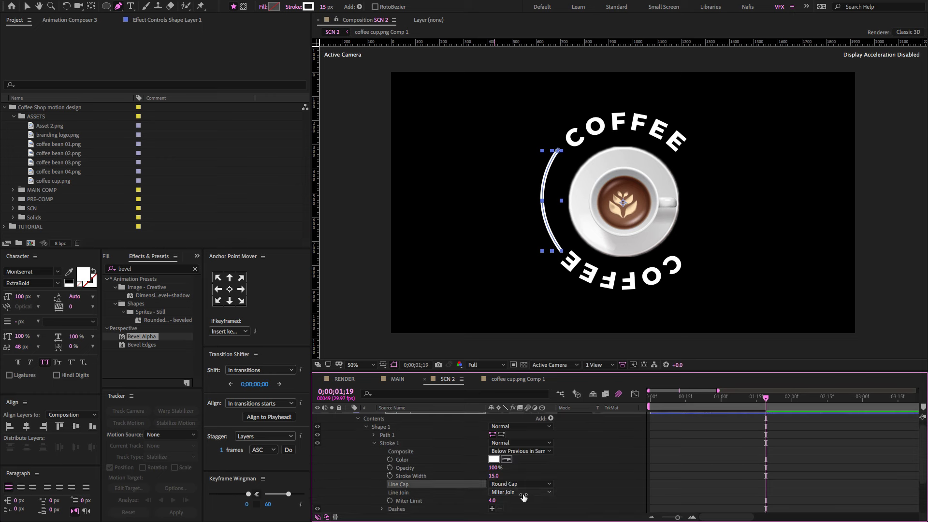
click(521, 492)
click(515, 503)
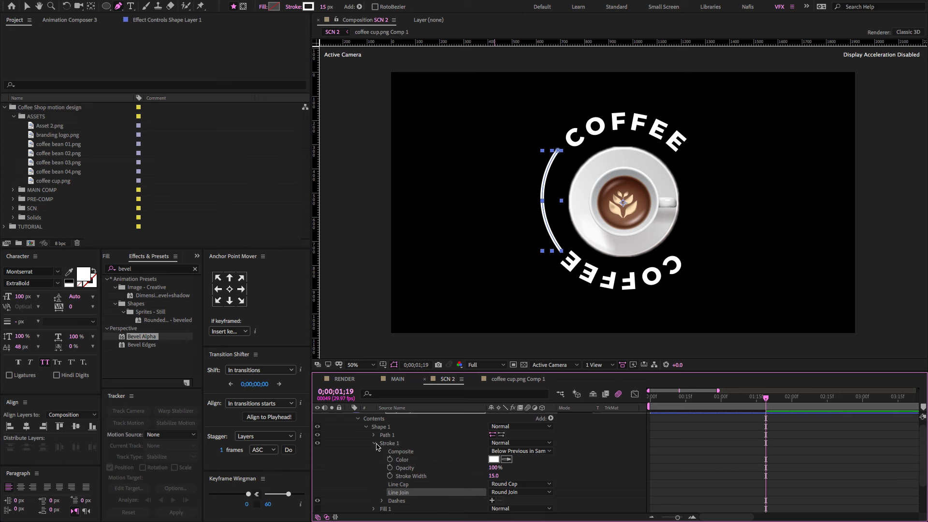
click(377, 447)
click(376, 446)
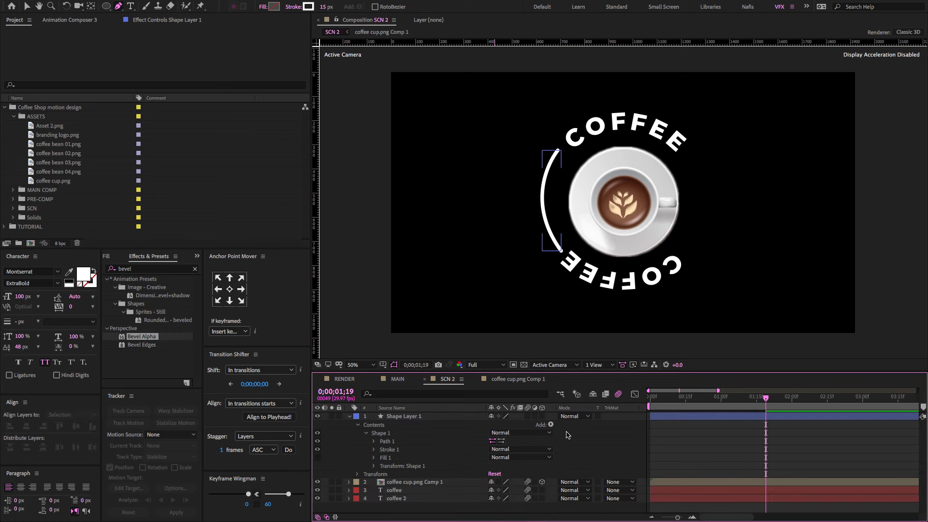
Step: Add Trim Paths to the arc's shape layer and keyframe its End at 0% at 0;00;01;17
click(550, 425)
click(587, 478)
drag(696, 408, 761, 400)
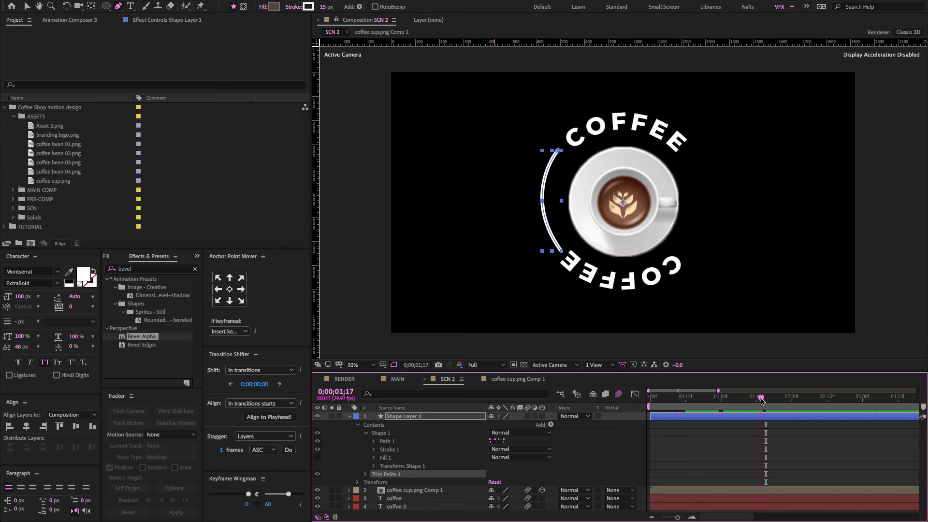
click(365, 474)
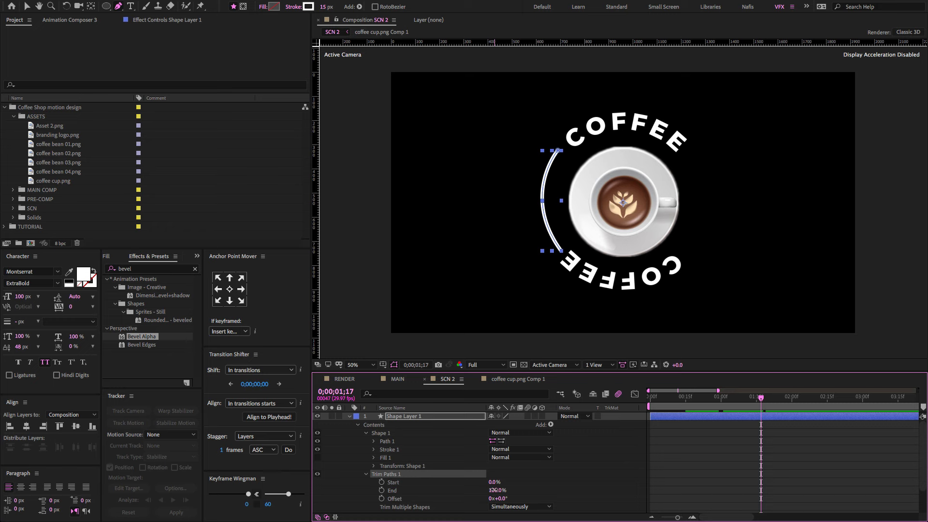
drag(495, 490, 440, 489)
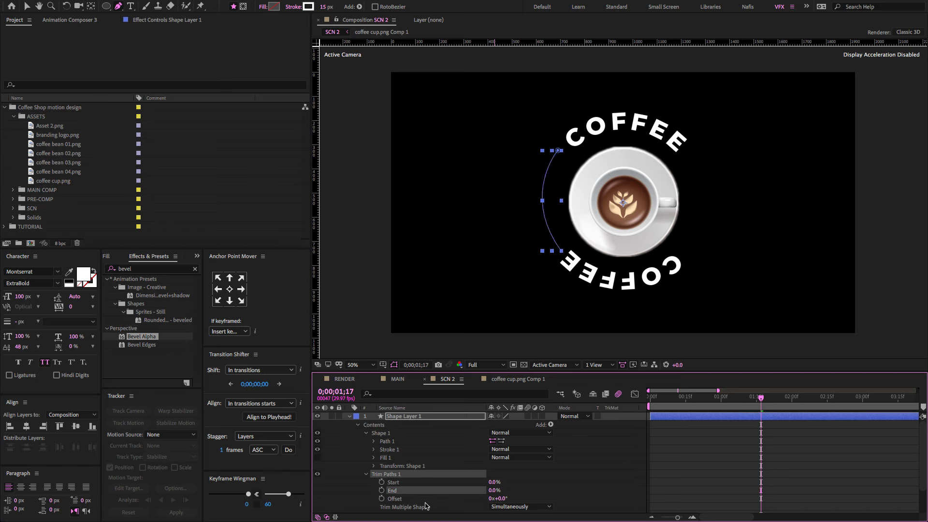
click(382, 490)
Step: Keyframe the Trim Paths End at 100% at 0;00;02;00
click(779, 397)
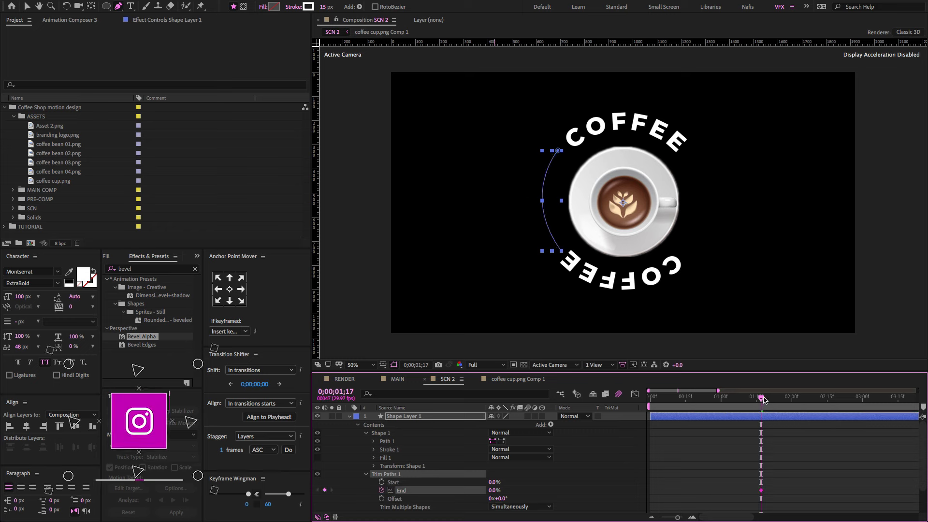
click(790, 398)
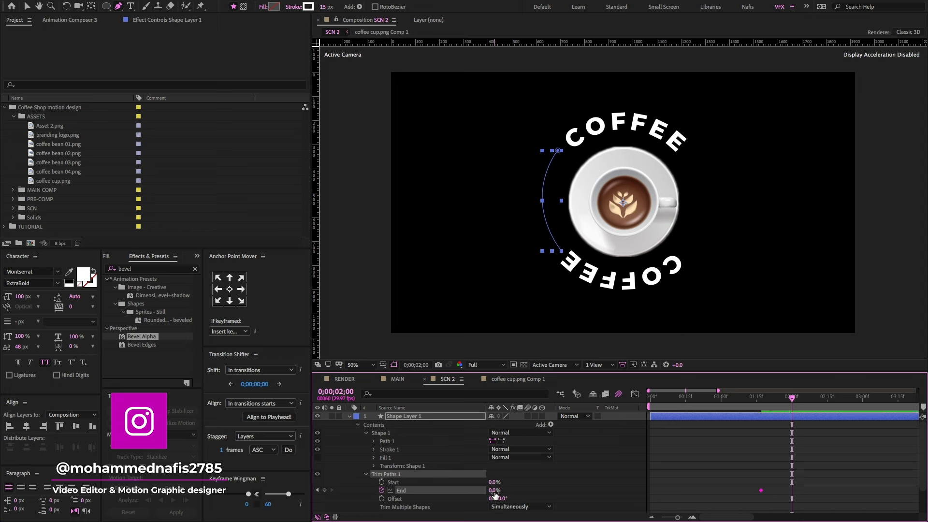
drag(493, 490, 546, 490)
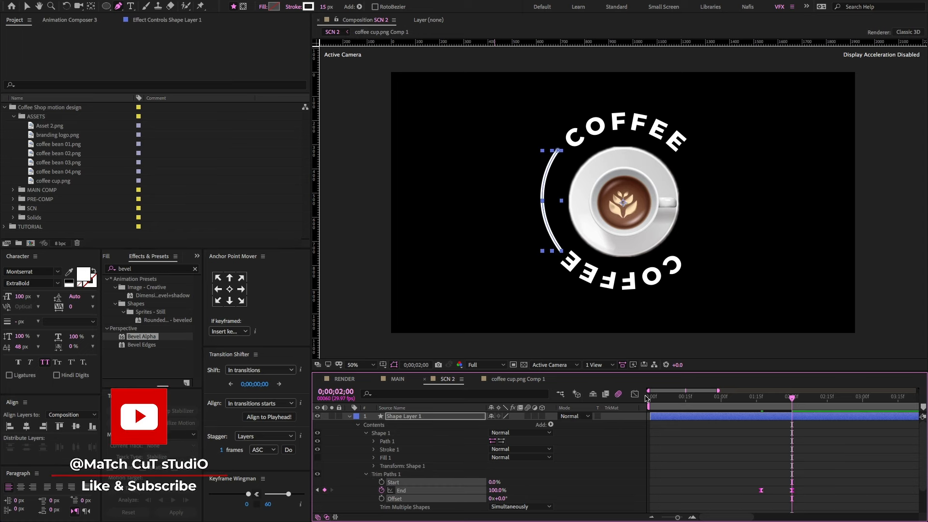
Step: Reshape the speed curve of the Trim Paths End keyframes to peak early, and scrub through the line reveal
click(635, 395)
drag(810, 475, 751, 493)
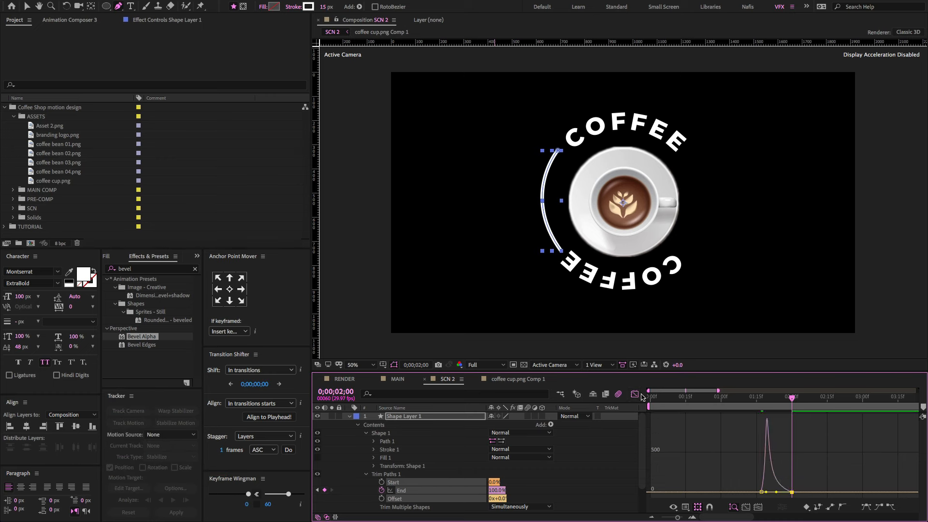
click(635, 394)
drag(768, 397, 786, 401)
Step: Collapse the properties of all layers in the timeline and clear the selection
key(ctrl+a)
key(a)
key(a)
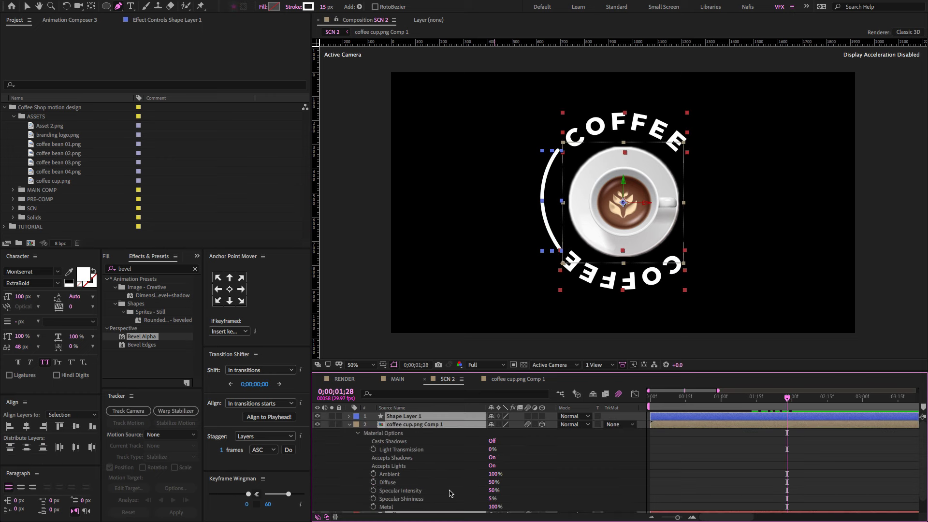
key(a)
key(a)
click(446, 496)
Step: Rename the arc's shape layer to "line"
click(419, 417)
key(Return)
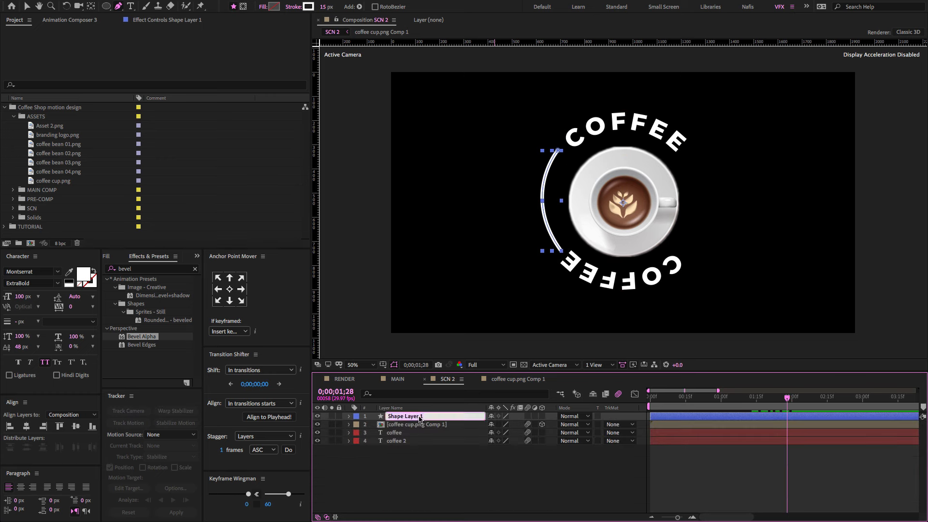
text(line)
key(Return)
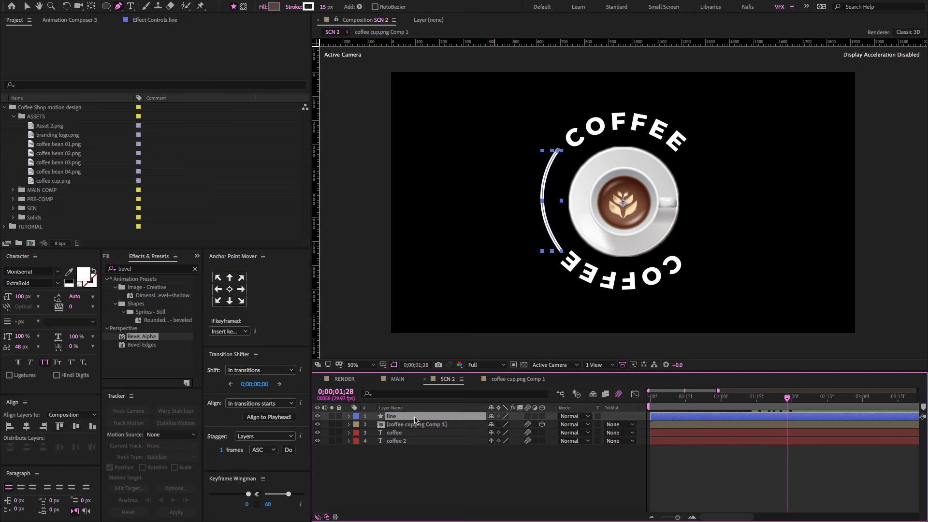
Step: Duplicate the line layer, flip the copy horizontally to the cup's other side, and scrub the animation from near its start
key(ctrl+d)
right_click(415, 419)
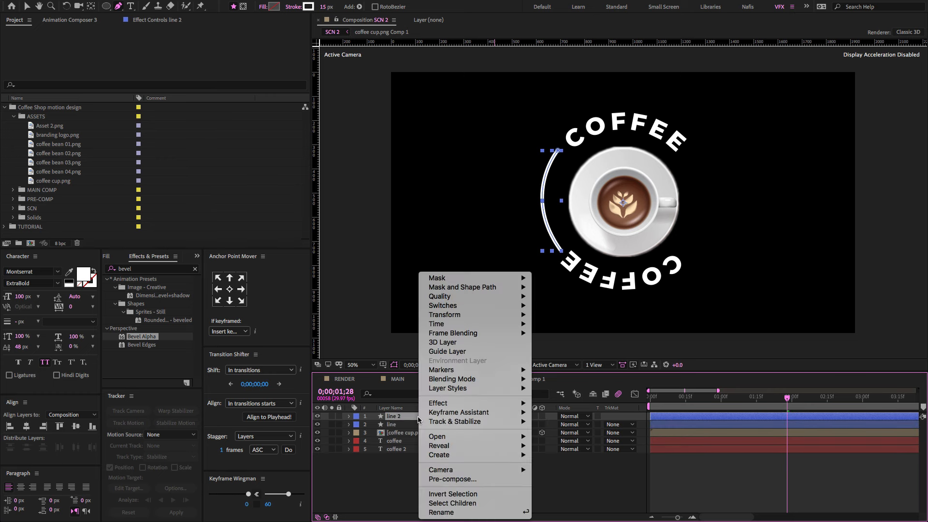
mouse_move(439, 335)
mouse_move(441, 317)
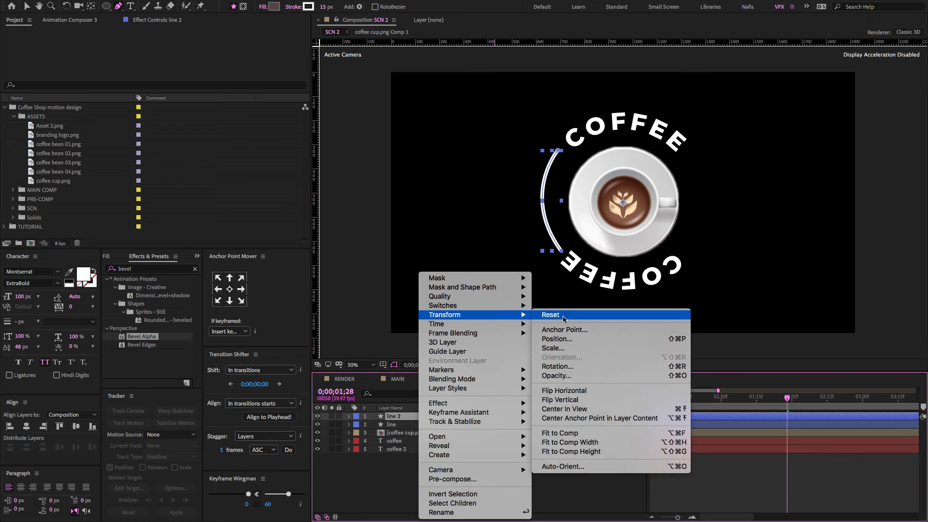
click(570, 390)
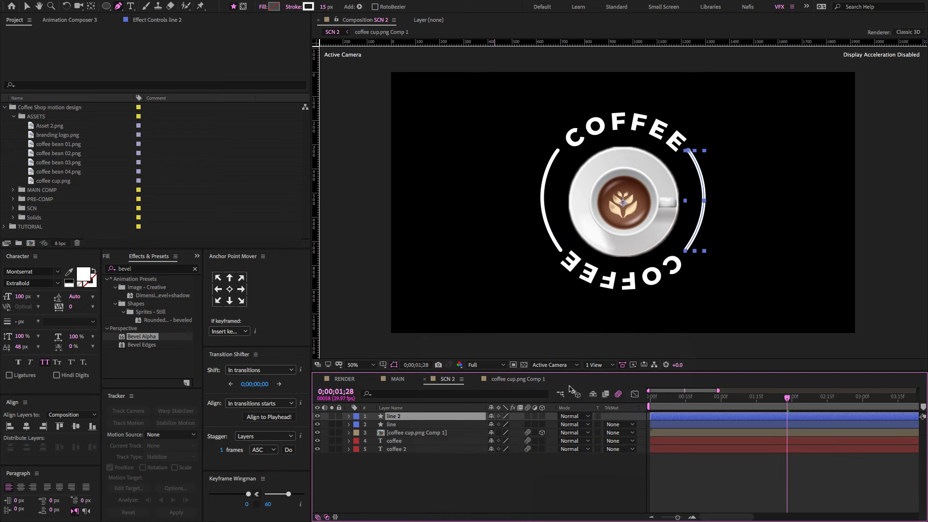
drag(695, 398, 669, 398)
click(679, 406)
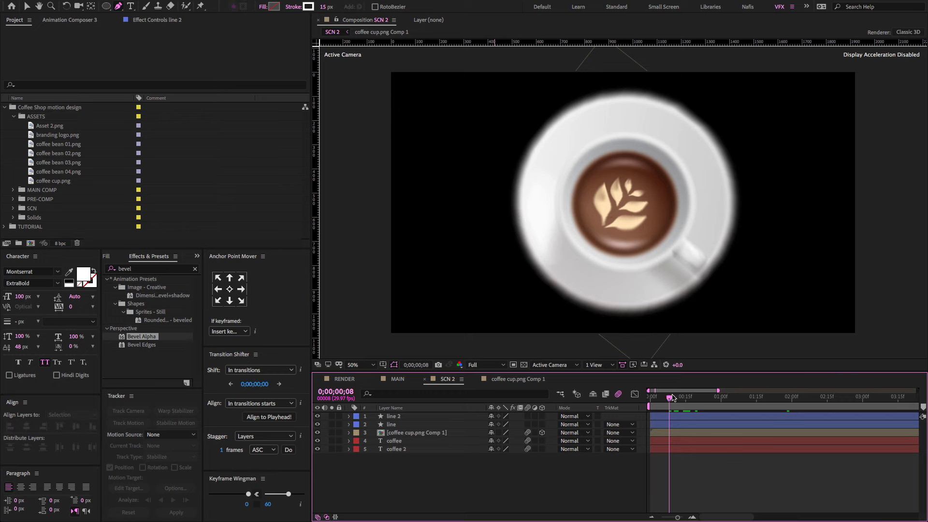
Step: Preview the SCN 2 animation from its start, and compare it with the finished long-shadow look in the RENDER composition
drag(672, 397, 675, 398)
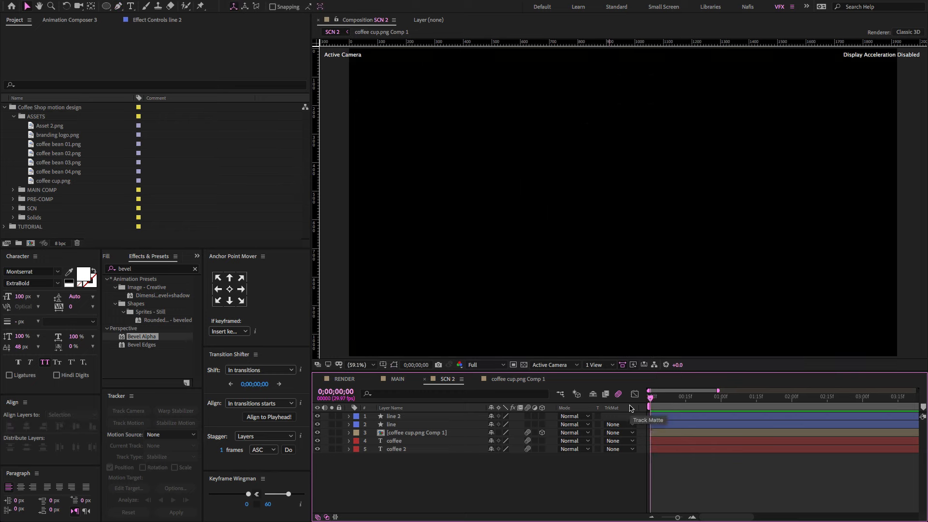
key(space)
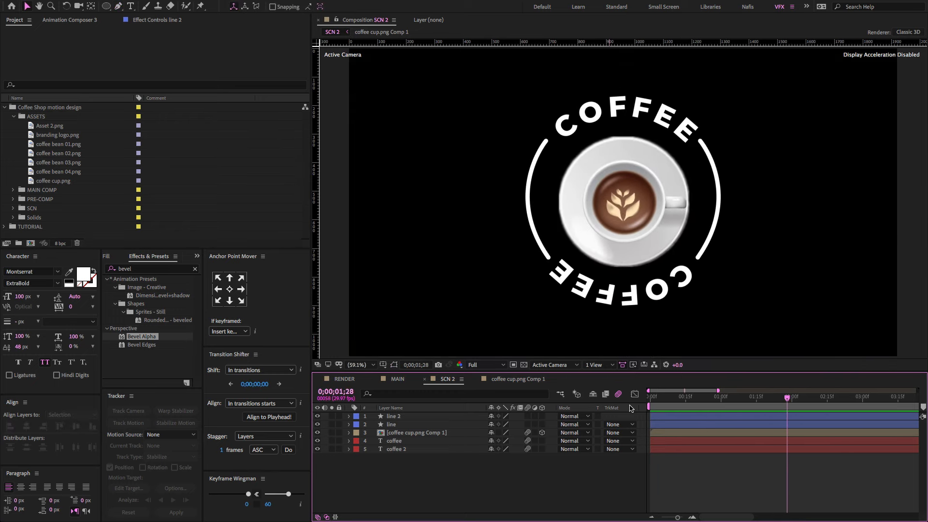
click(344, 379)
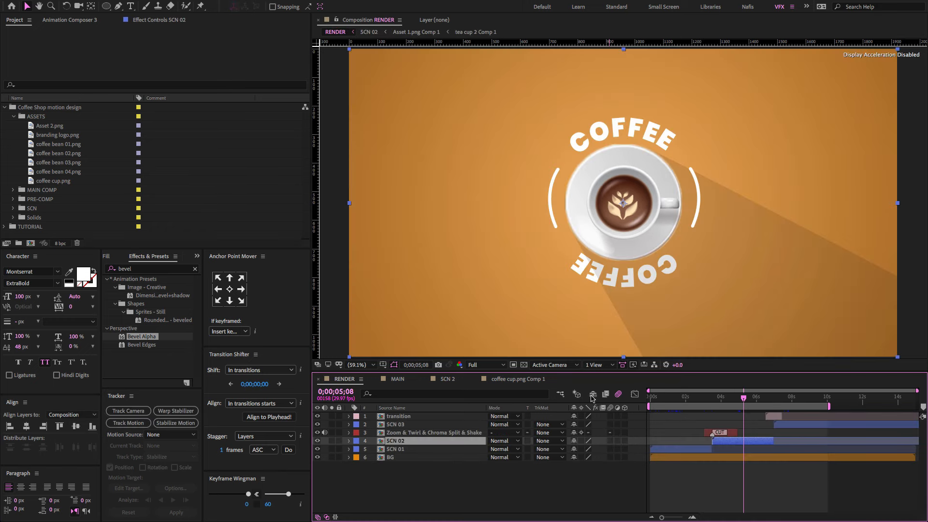
click(447, 380)
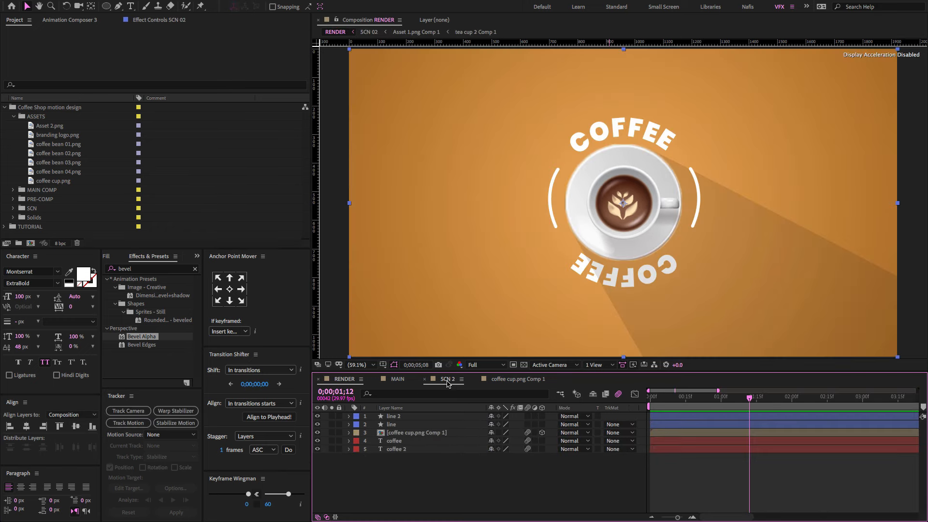
Step: Duplicate the coffee cup layer in SCN 2 and apply the CC Radial Fast Blur effect to the lower copy
click(408, 433)
key(ctrl+d)
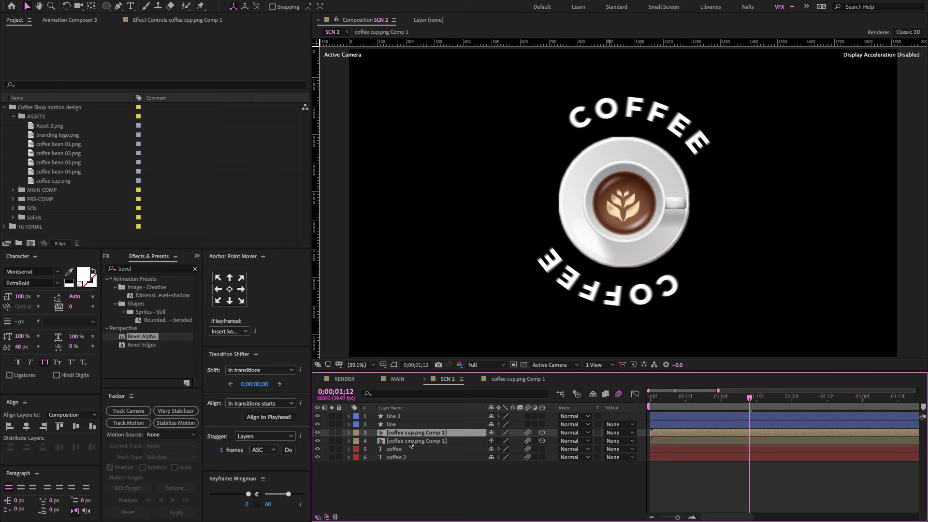
click(410, 442)
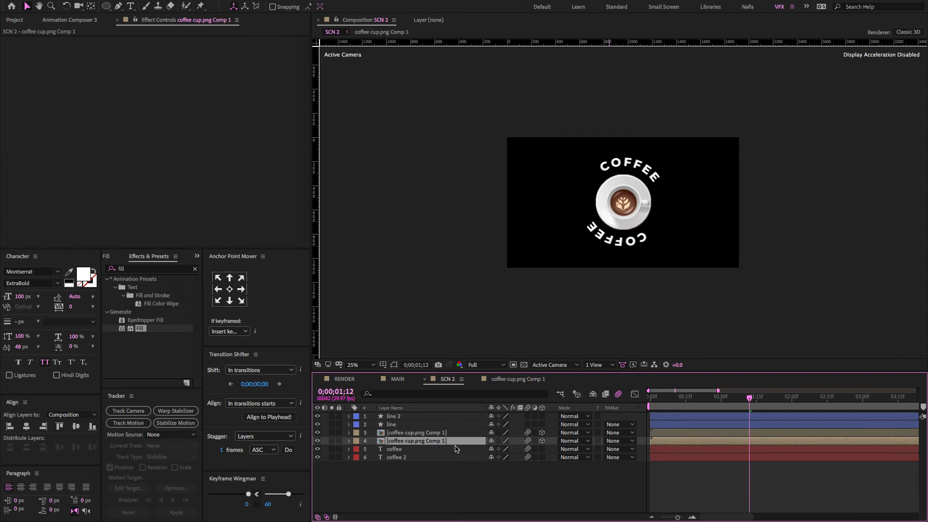
click(195, 269)
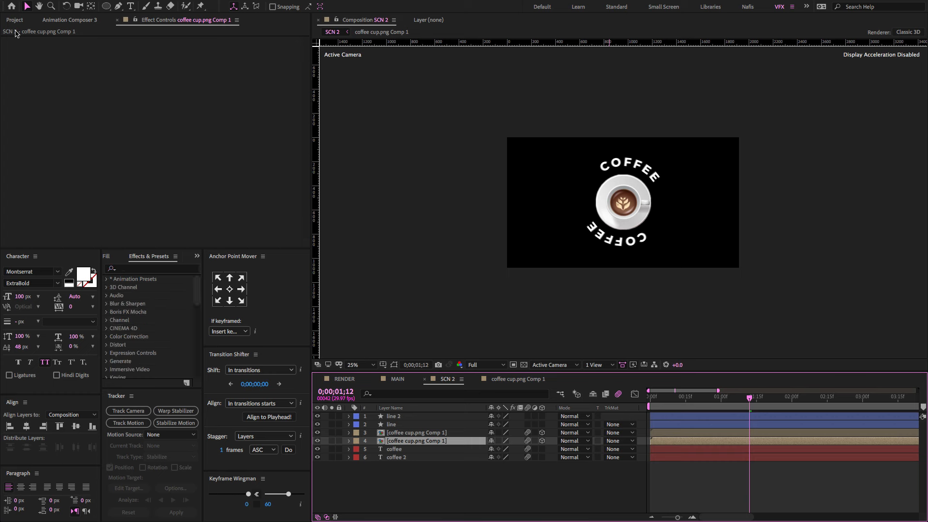
click(131, 270)
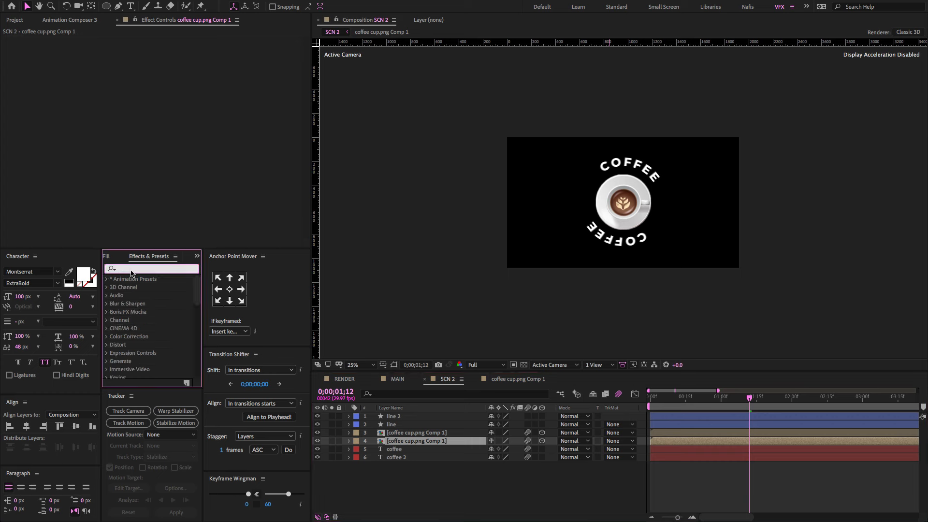
text(radia)
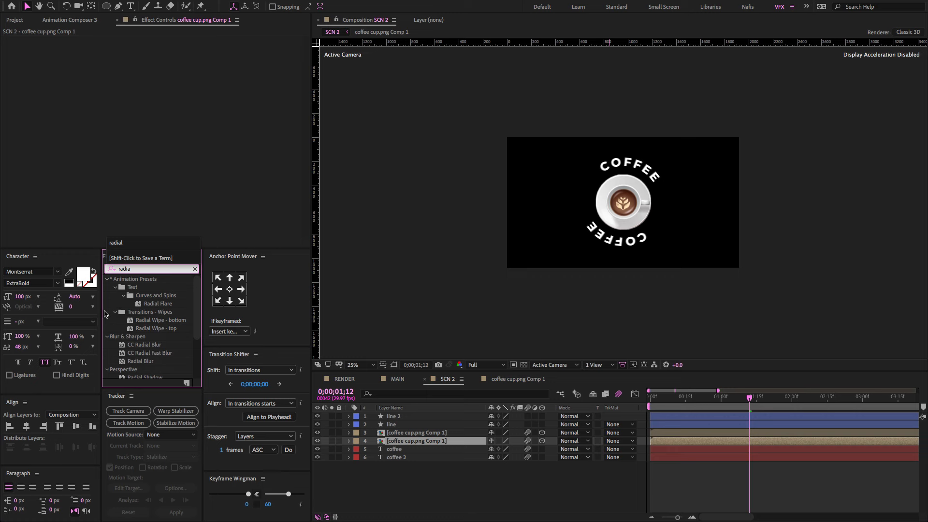
drag(146, 356, 436, 441)
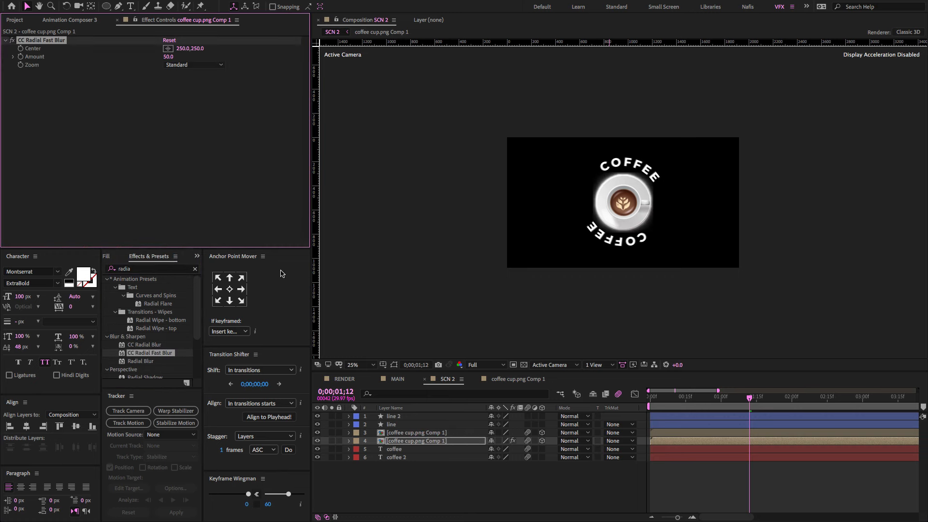
Step: Set the radial blur's Amount to 100 and its Center to 400, -157
click(169, 57)
text(100)
key(Return)
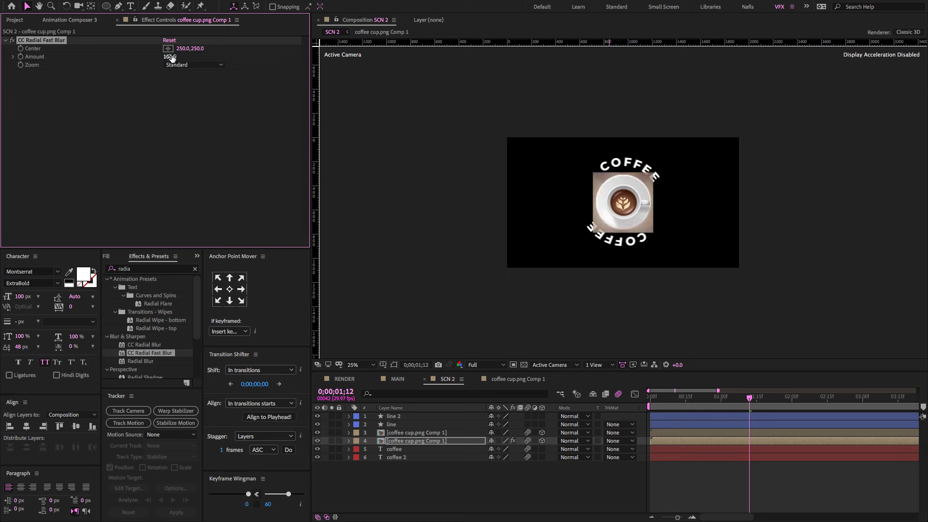
click(186, 48)
text(400)
key(Return)
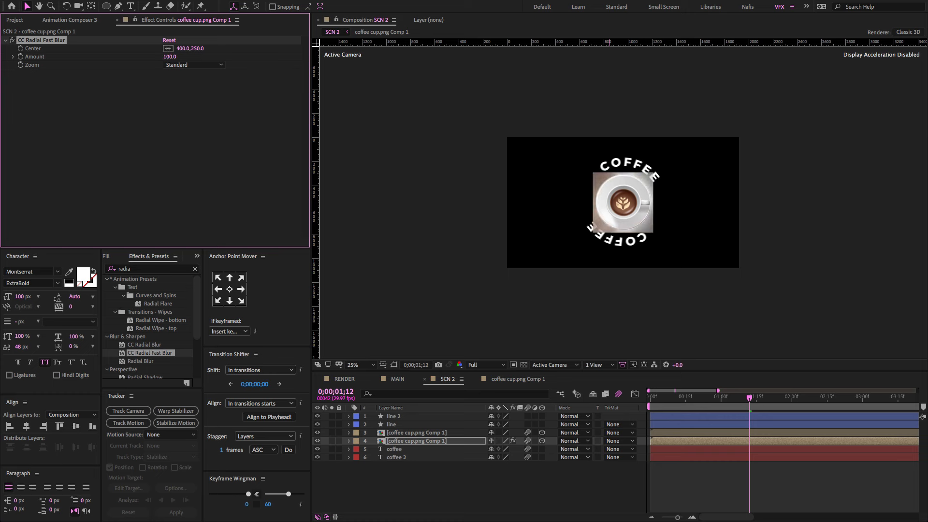
click(199, 48)
key(Return)
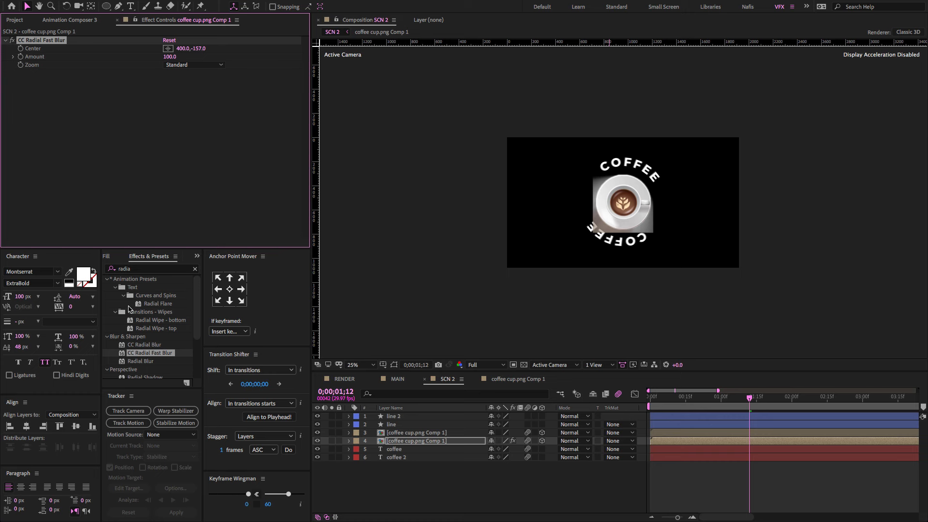
Step: Apply Matte Choker to the lower cup copy with Geometric Softness 1 at 0, Choke 1 at -127 and both Gray Level Softness values at 0%
click(145, 271)
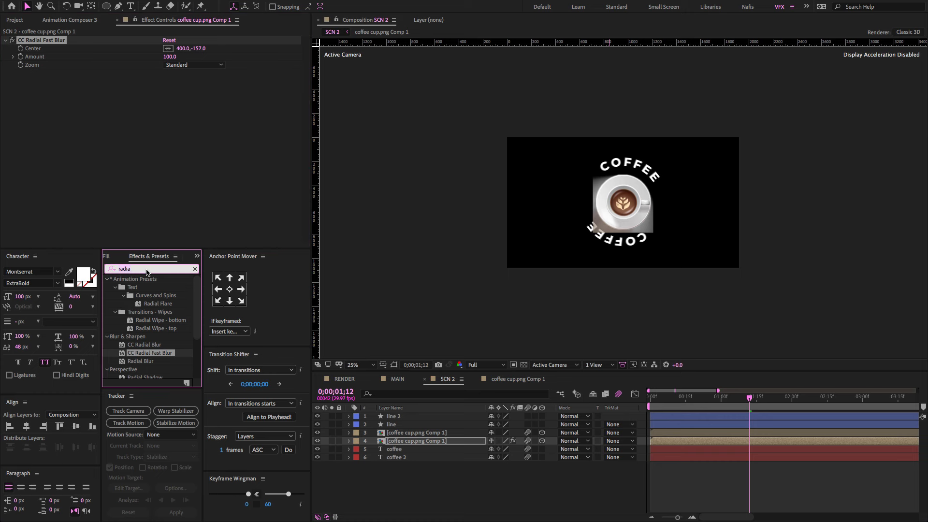
double_click(147, 269)
text(matte)
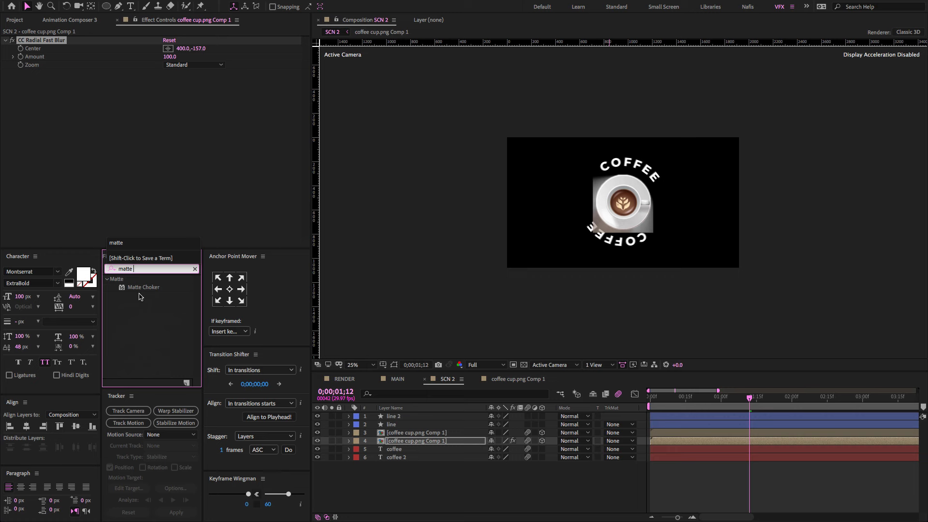
drag(140, 292, 414, 441)
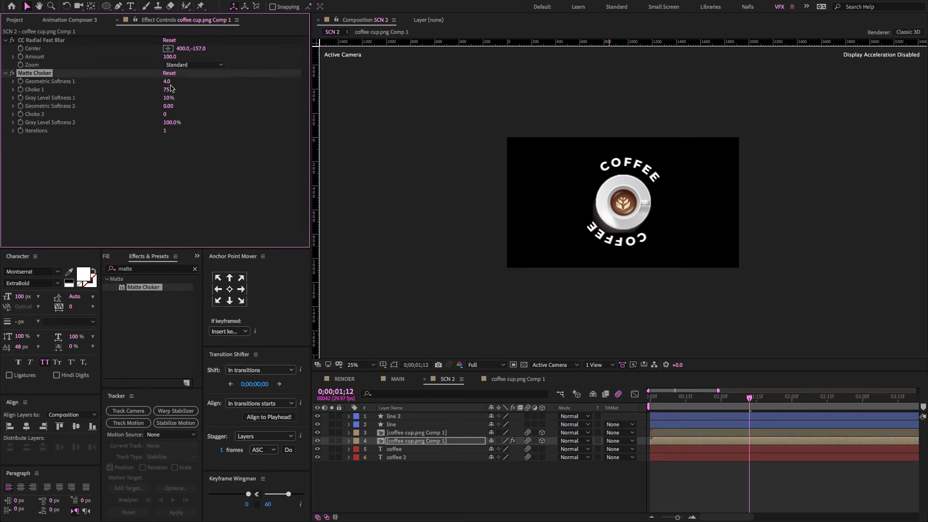
drag(167, 82, 1, 101)
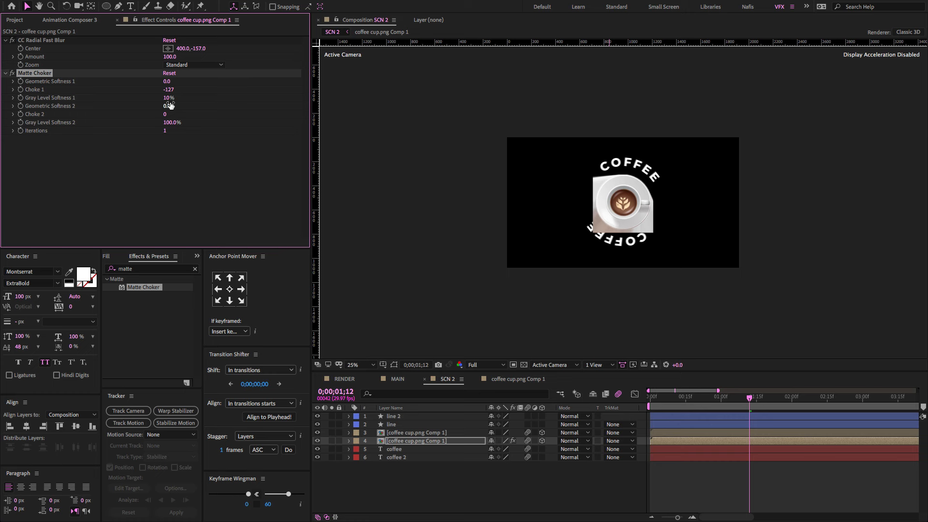
drag(169, 98, 2, 100)
Step: Apply a Fill effect to the lower cup copy after Matte Choker and set its color to black
click(143, 272)
text(fill)
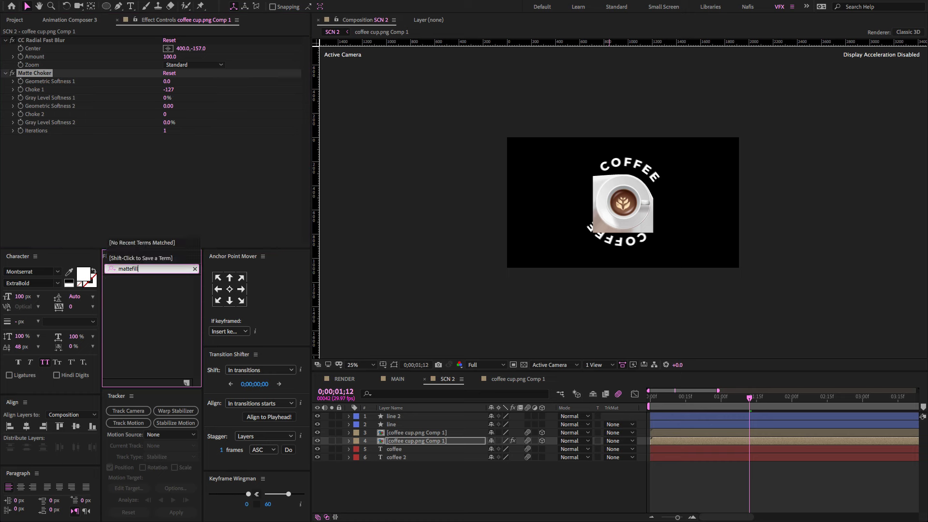
key(BackSpace)
key(BackSpace)
key(BackSpace)
key(BackSpace)
key(BackSpace)
key(BackSpace)
key(BackSpace)
key(BackSpace)
key(BackSpace)
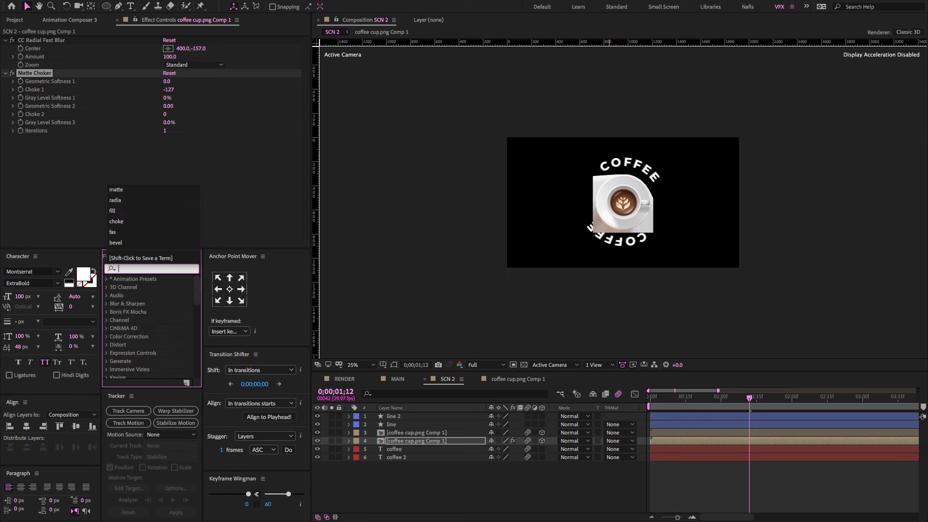
text(fill)
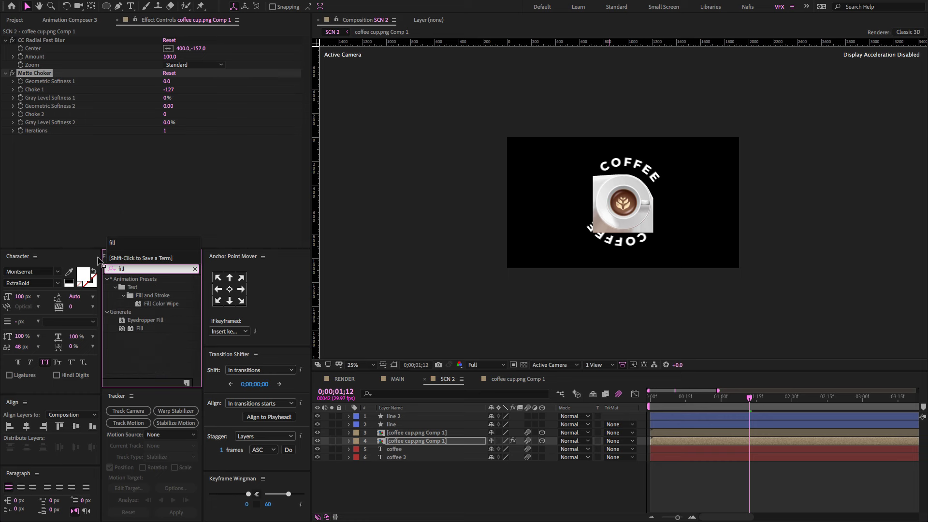
drag(140, 328, 88, 249)
click(168, 163)
click(303, 140)
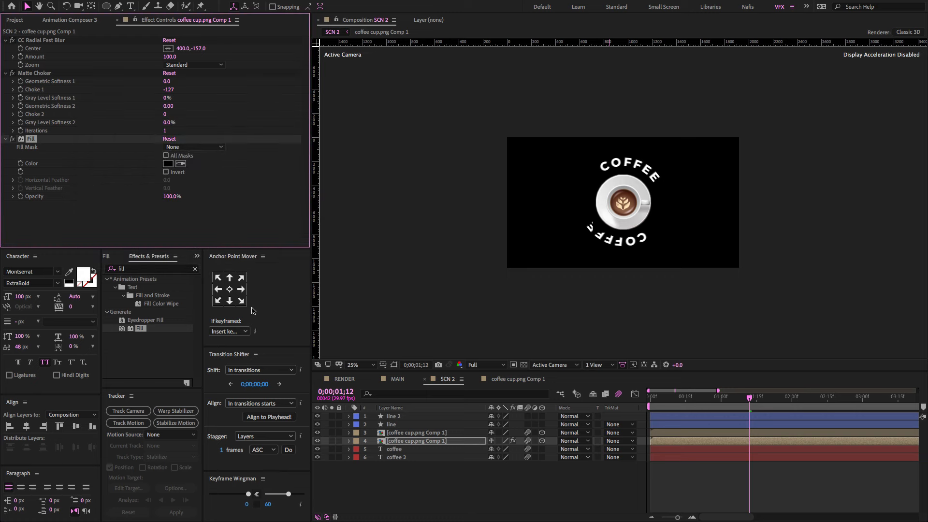
Step: Create a white solid layer and place it below all other layers as a background
right_click(435, 475)
mouse_move(464, 416)
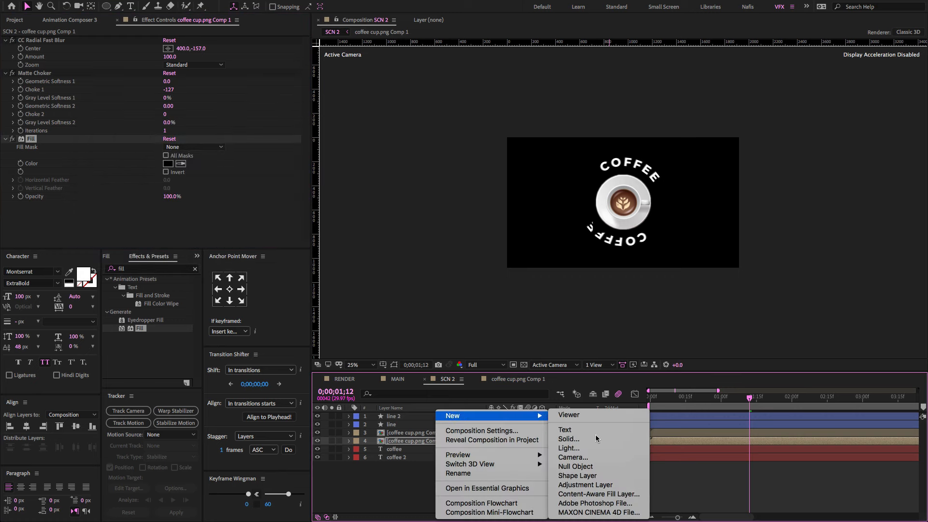
click(563, 437)
click(545, 350)
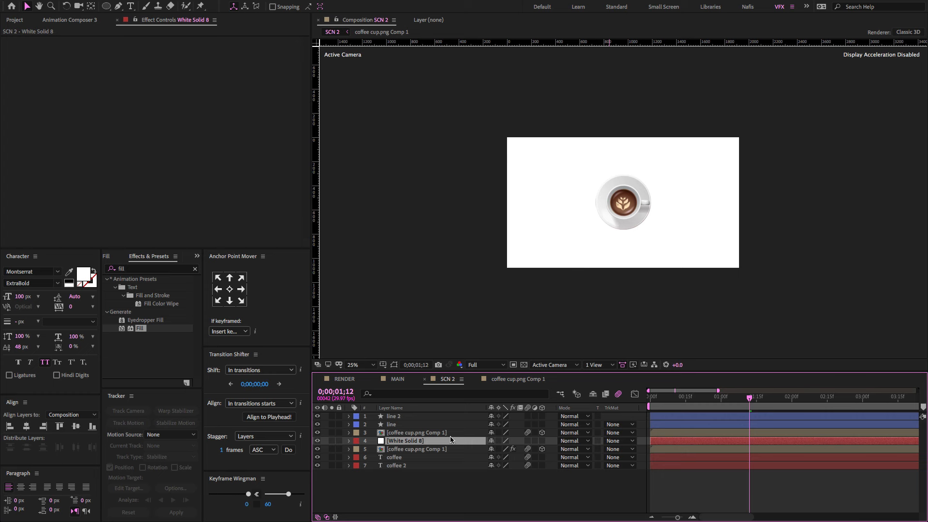
drag(452, 441, 440, 515)
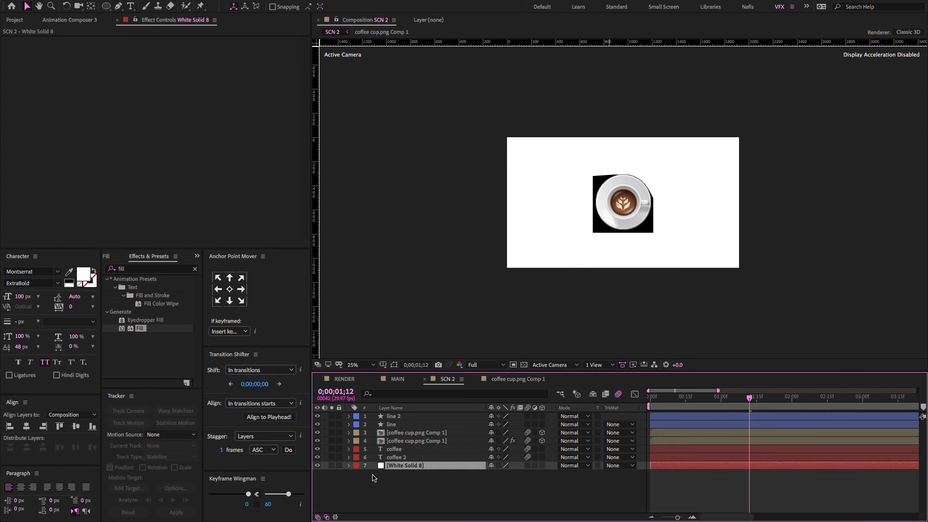
Step: Cut the CC Radial Fast Blur, Matte Choker and Fill effects from the lower cup copy and delete that layer
click(405, 441)
click(41, 140)
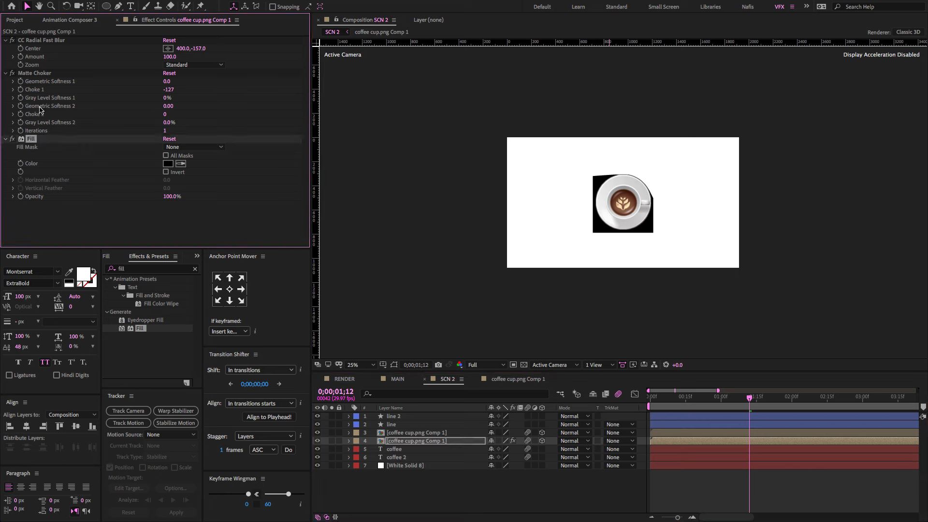
click(42, 75)
ctrl+click(44, 42)
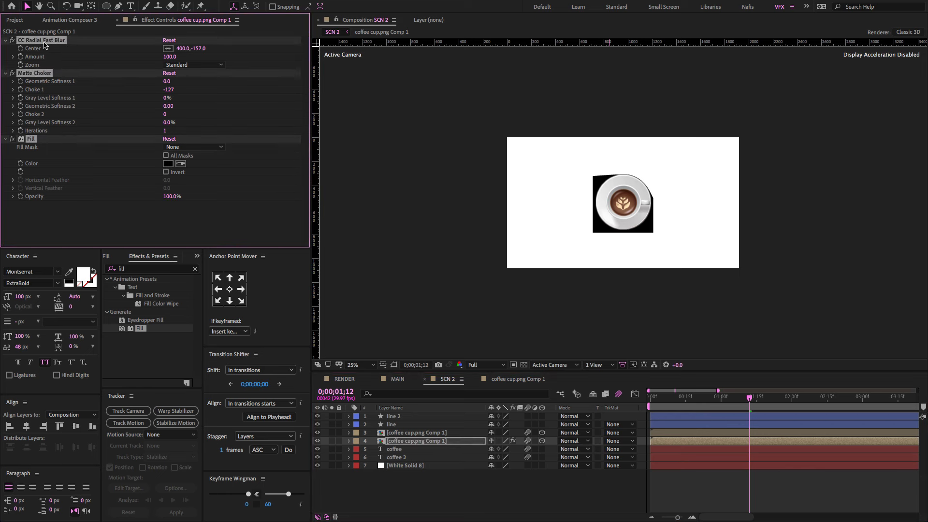
key(Delete)
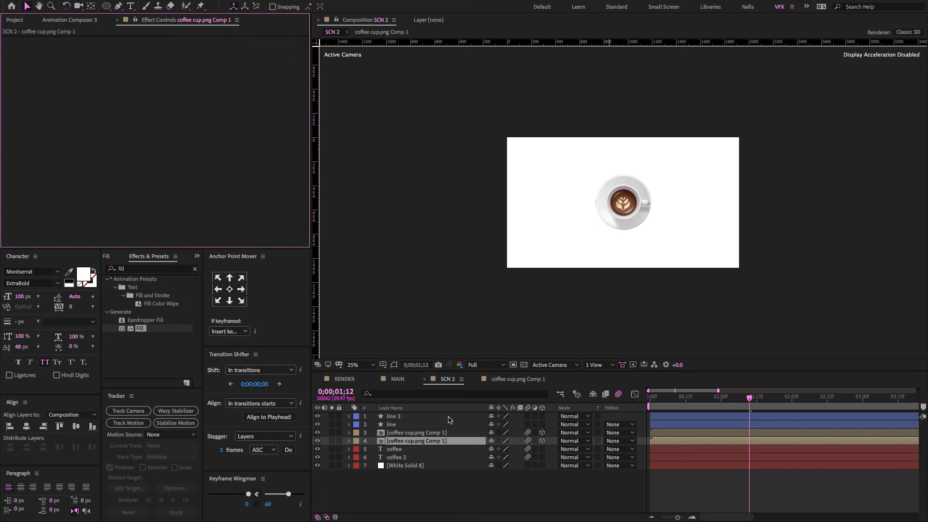
key(Delete)
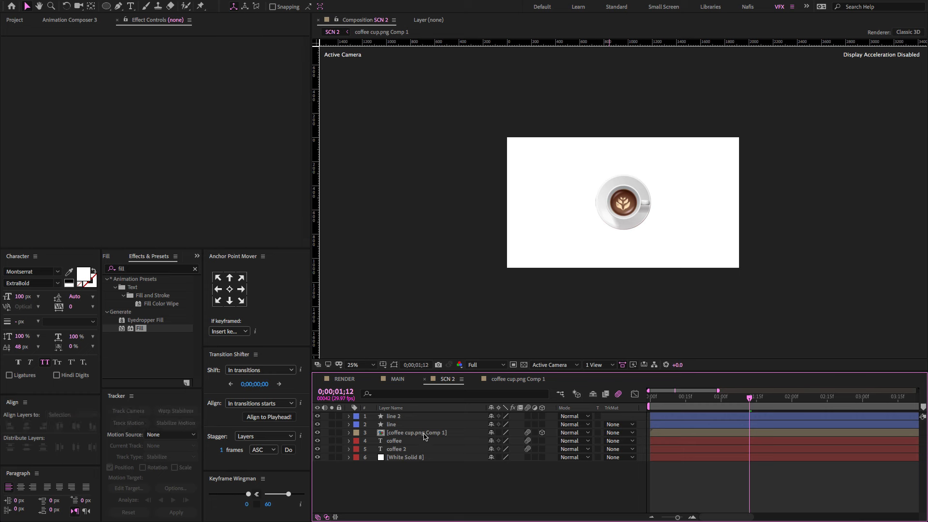
Step: Pre-compose the remaining coffee cup layer, moving its attributes into the new composition
click(423, 433)
right_click(423, 435)
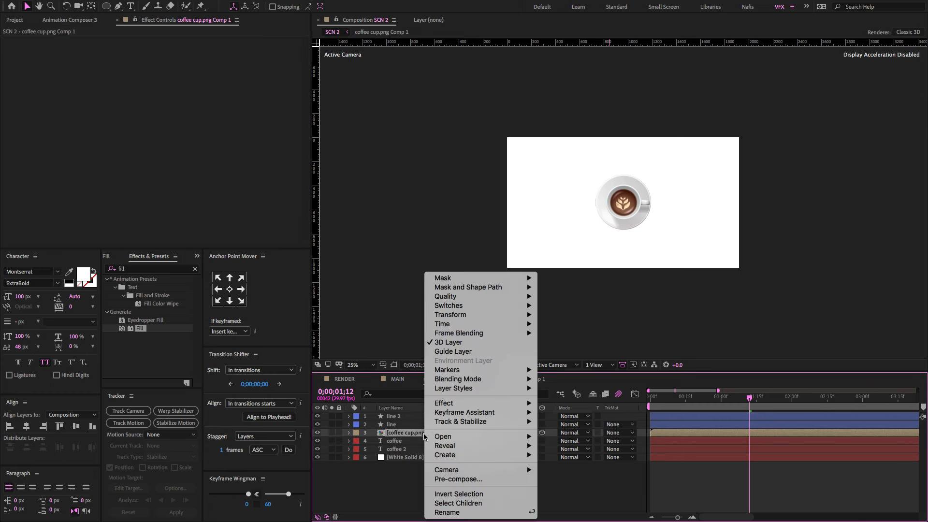
click(449, 479)
click(538, 325)
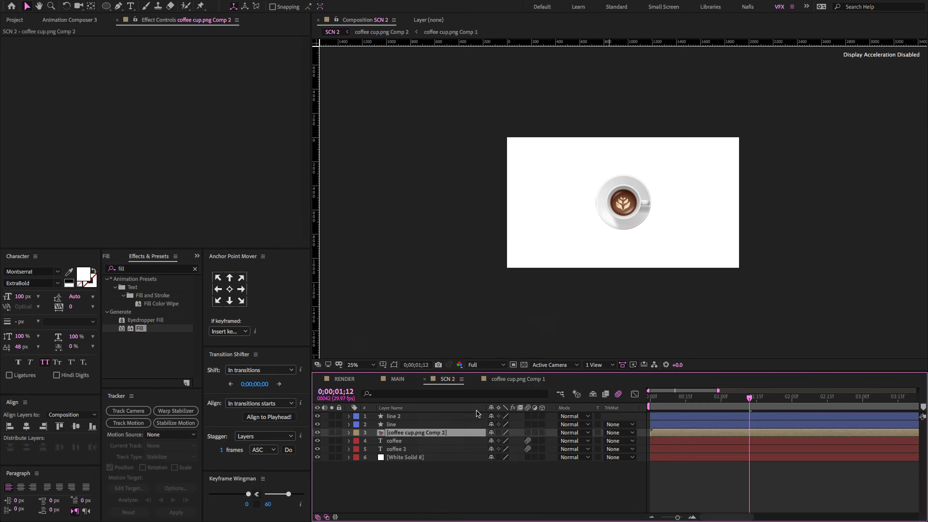
Step: Duplicate the pre-composed cup layer and paste the cut shadow effects onto the lower copy
key(ctrl+d)
click(432, 443)
key(ctrl+v)
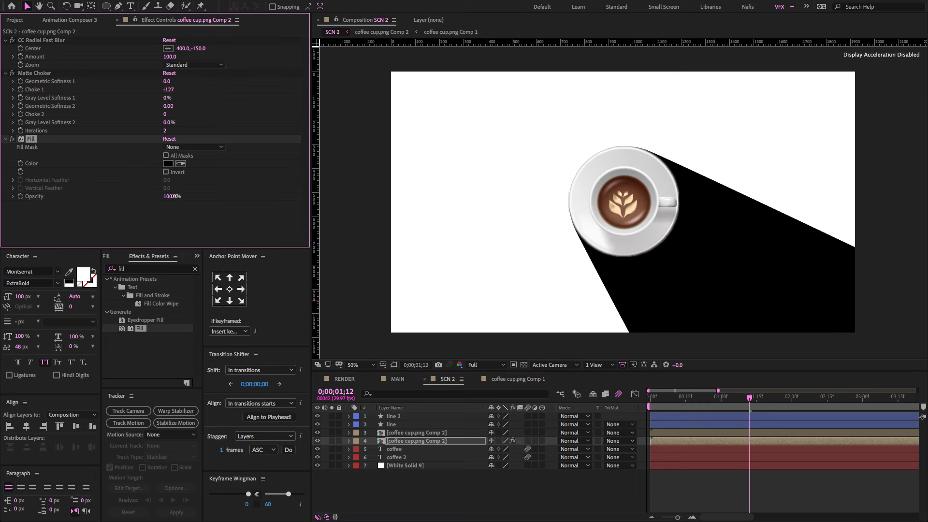
Step: Set the Fill opacity on the cup's shadow layer to 10% and delete the white solid background layer
drag(174, 196, 171, 197)
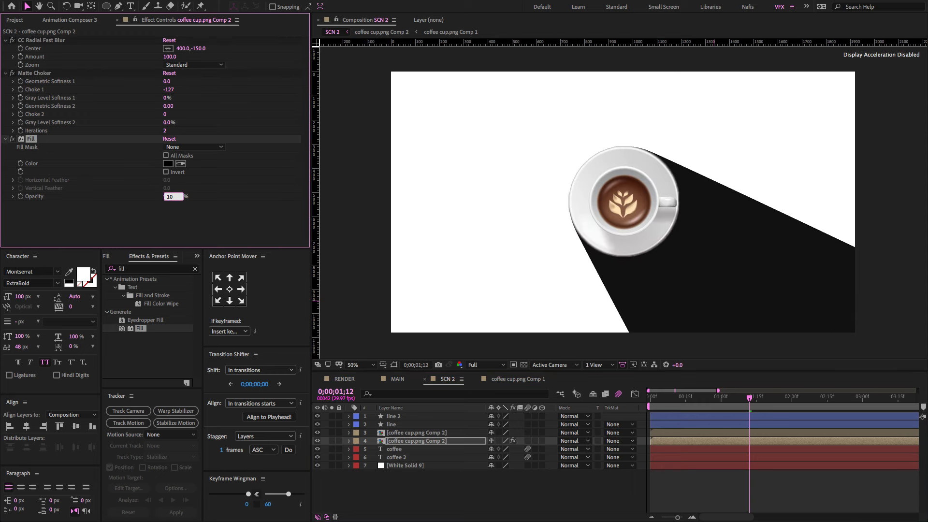
key(Return)
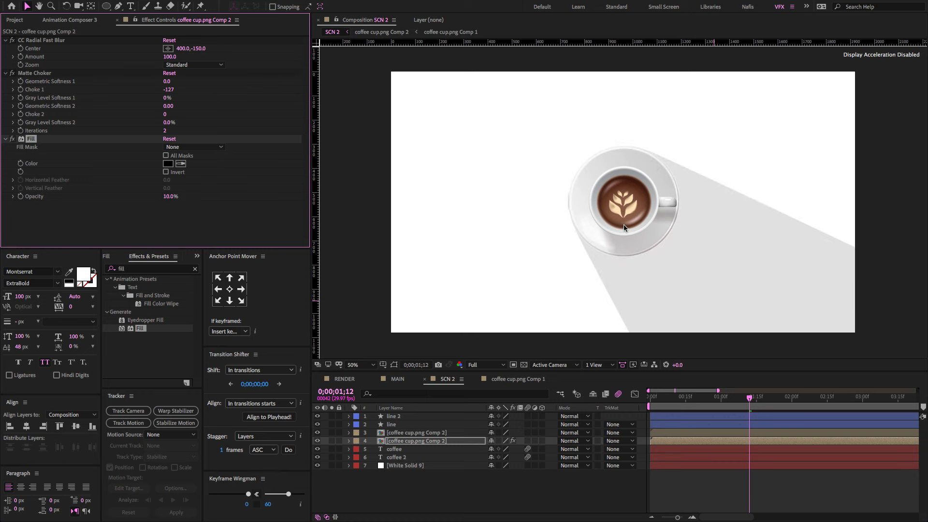
click(472, 479)
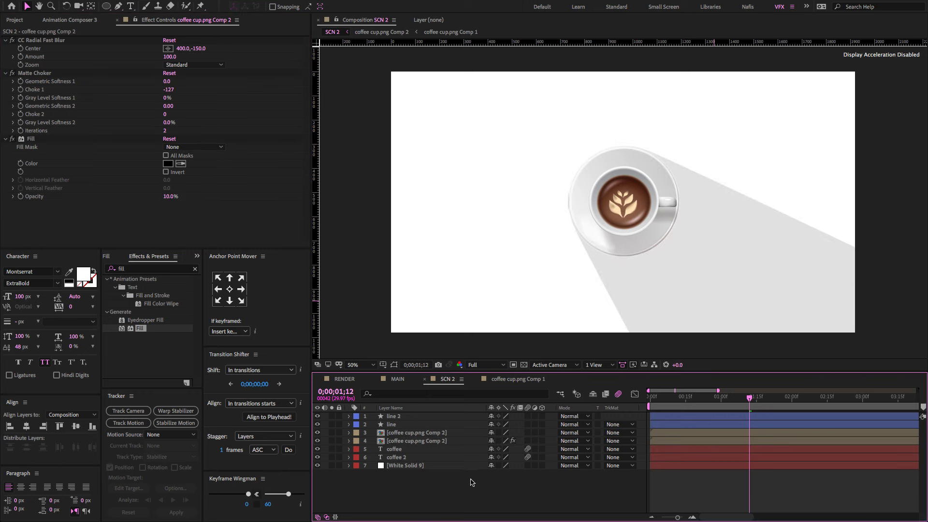
click(419, 466)
key(Delete)
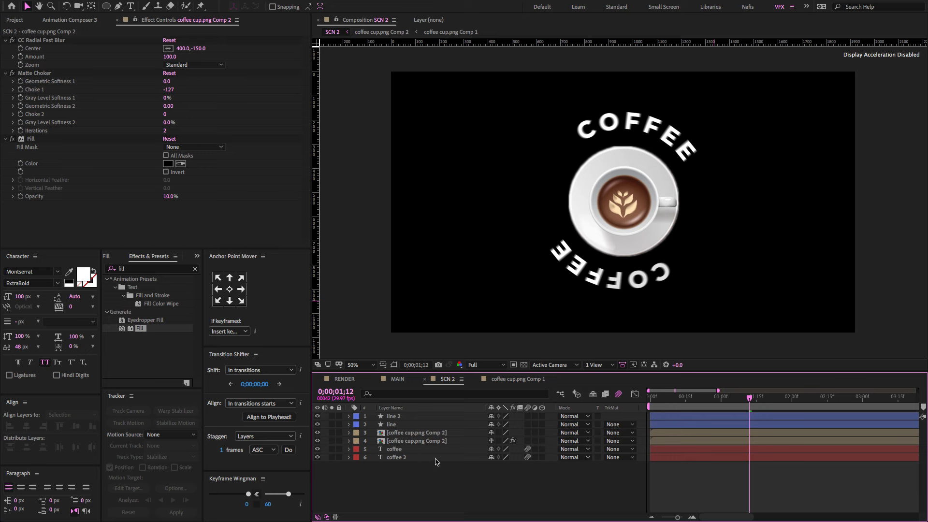
Step: Add the SCN 2 composition from the TUTORIAL folder to the MAIN composition as the topmost layer
click(397, 379)
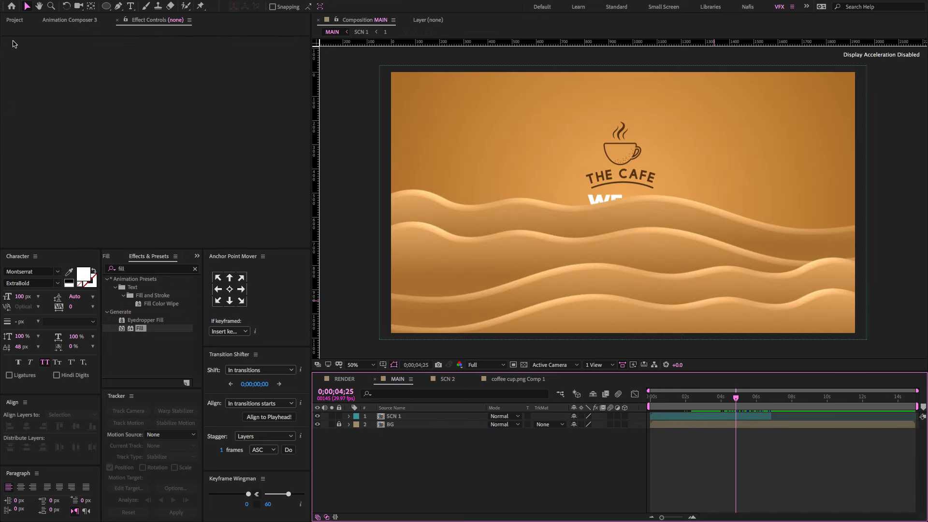
click(14, 20)
click(11, 116)
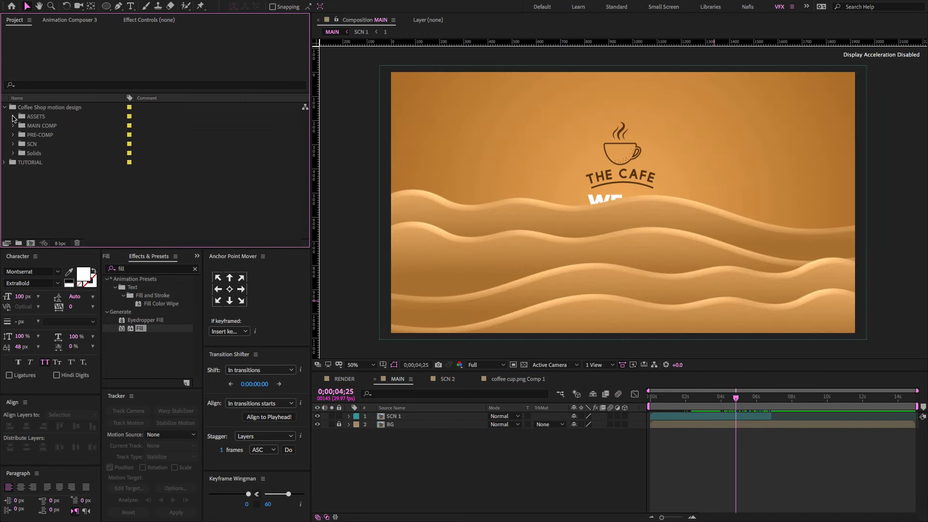
click(4, 163)
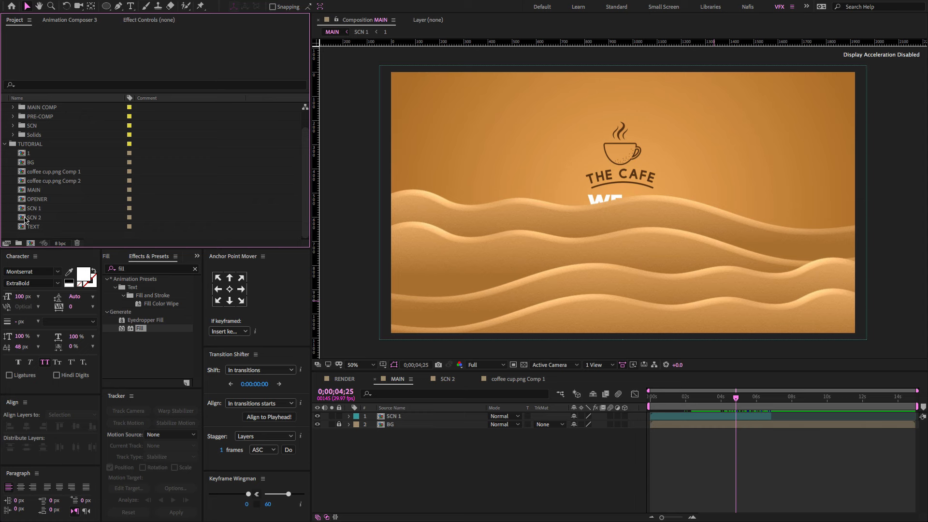
drag(24, 218, 376, 417)
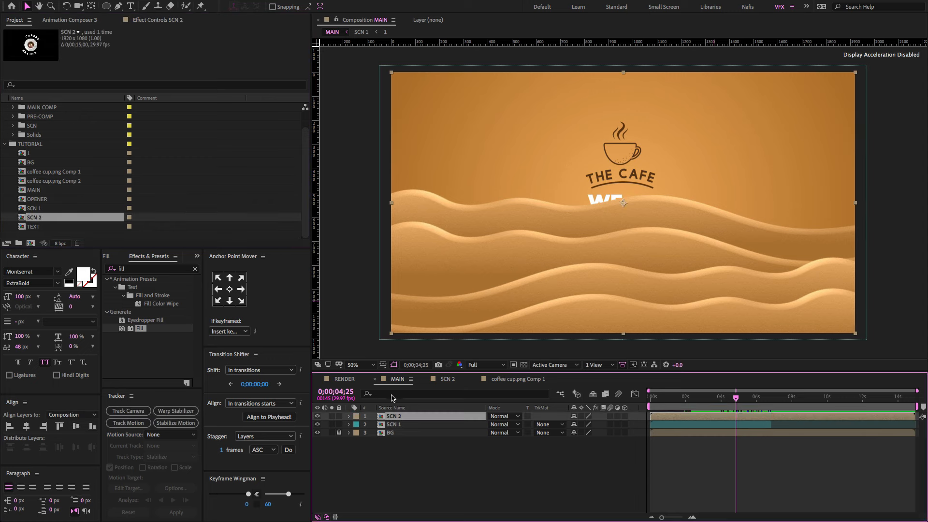
Step: Trim SCN 1 to end at 0;00;06;16 and move SCN 2 to start at that same frame
drag(763, 414, 828, 417)
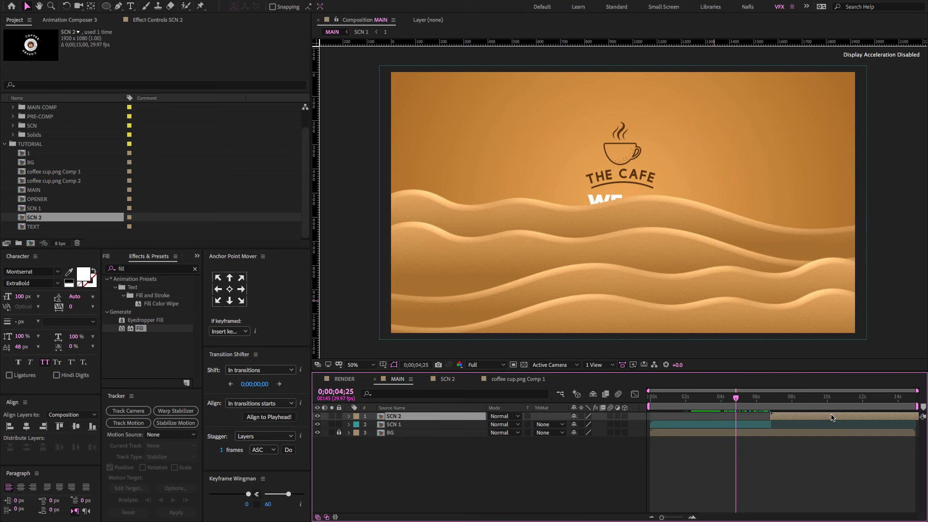
drag(735, 398, 766, 405)
click(768, 425)
key(alt+])
click(772, 418)
key([)
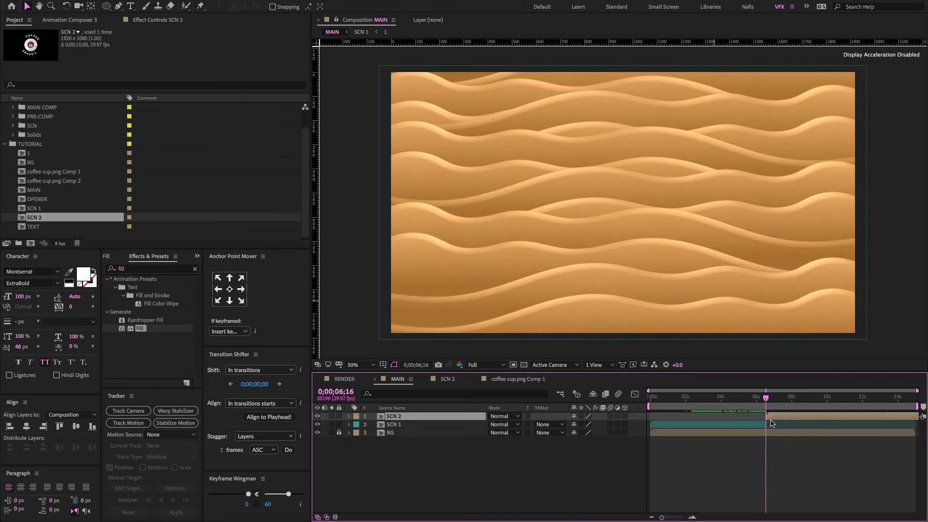
Step: Add the Zoom & Twirl & Chroma Split & Shake transition from the Starter Precomps at the cut between SCN 1 and SCN 2
click(425, 478)
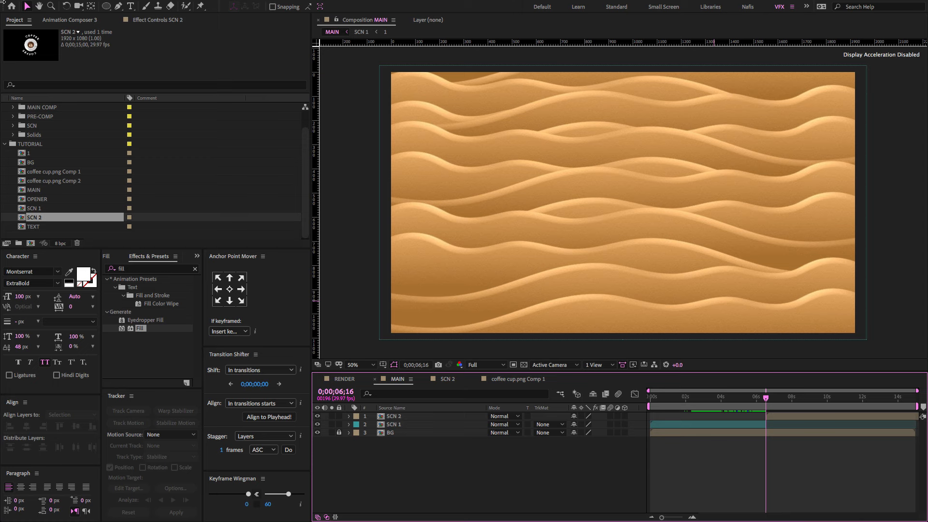
click(91, 21)
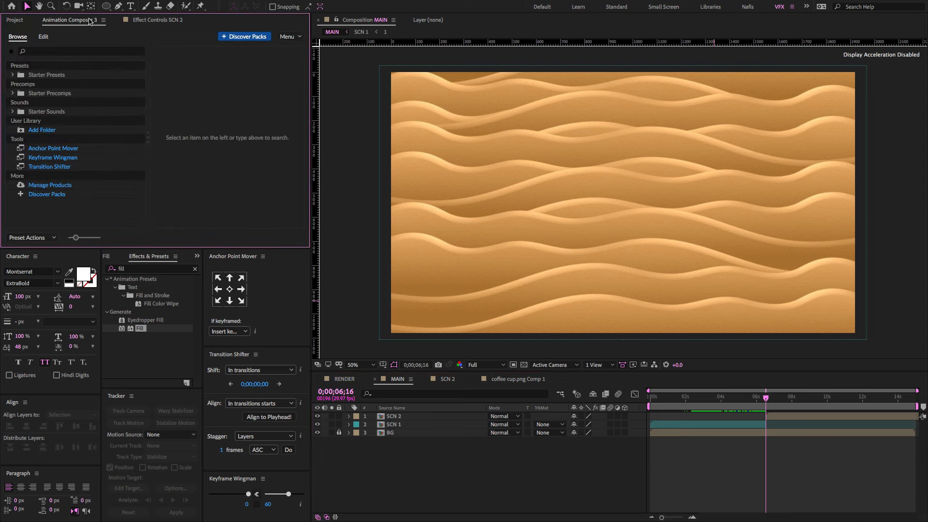
click(47, 94)
scroll(251, 149, down, 1)
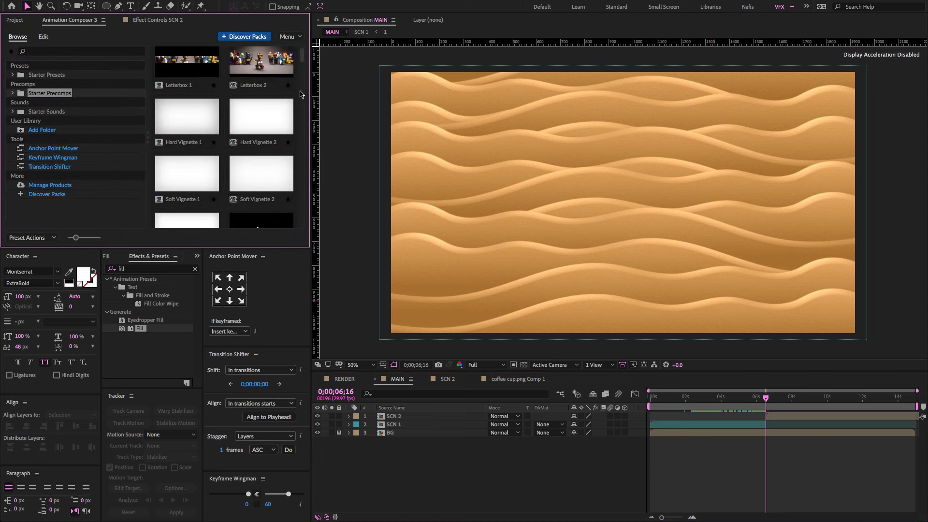
drag(301, 60, 297, 206)
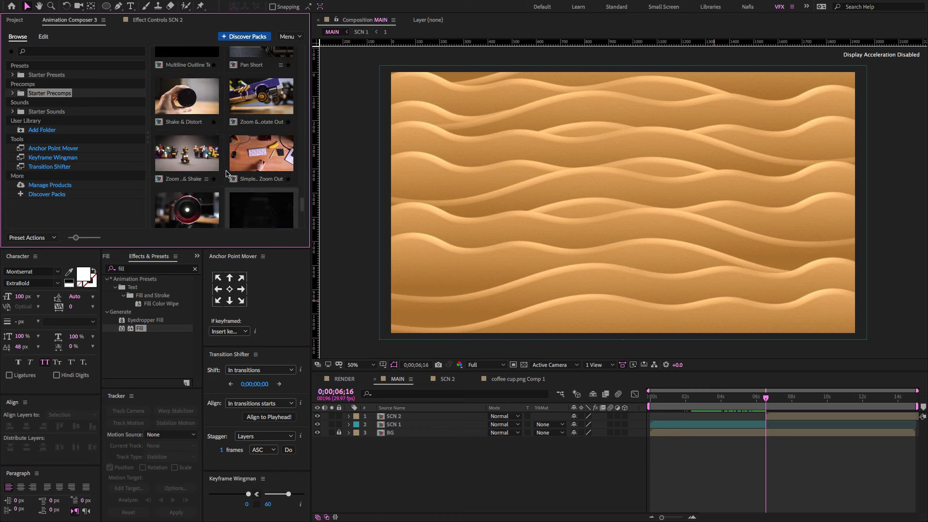
click(184, 160)
double_click(190, 165)
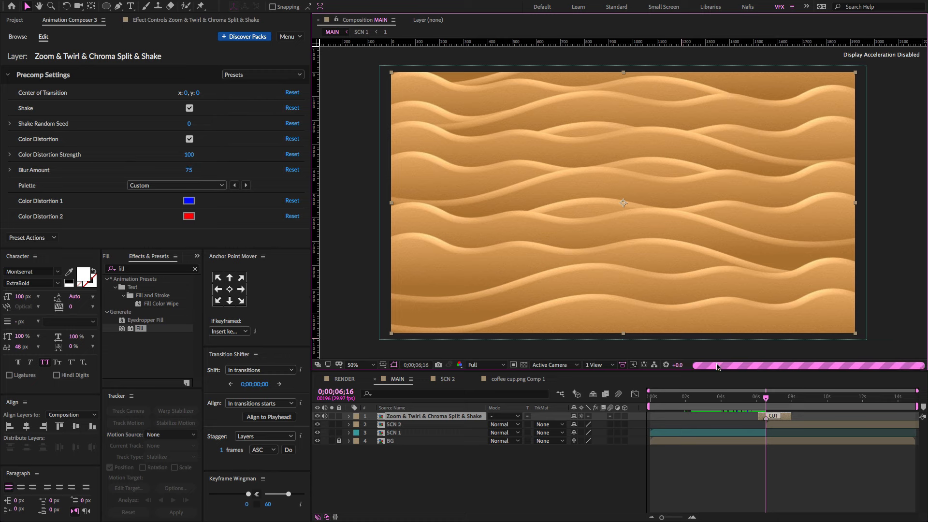
Step: Preview the transition at reduced resolution and trim the SCN 2 layer to end at 0;00;11;00
click(773, 397)
key(minus)
key(minus)
drag(753, 399, 828, 414)
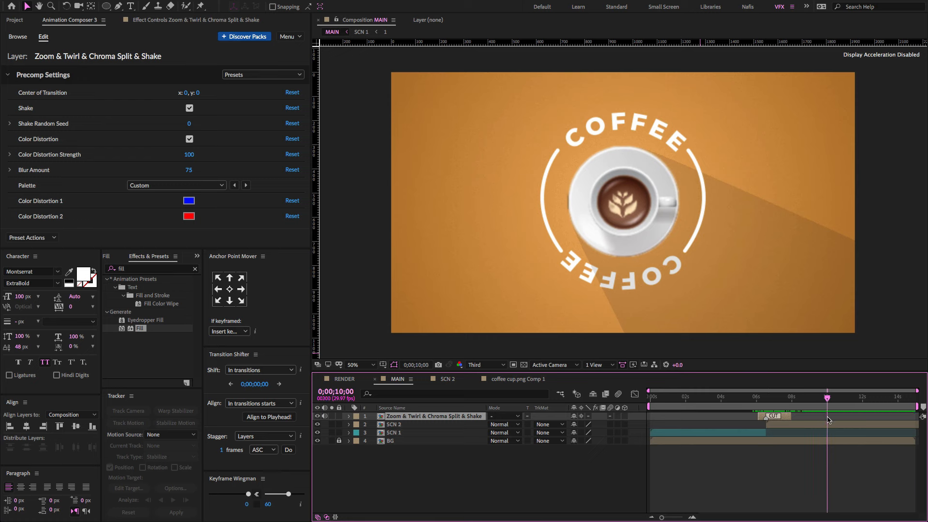
click(828, 424)
key(alt+])
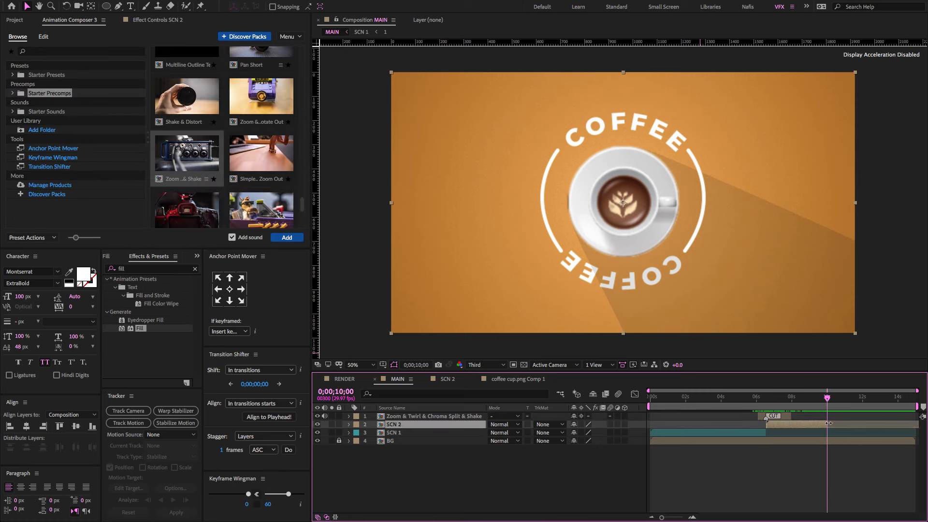
key(space)
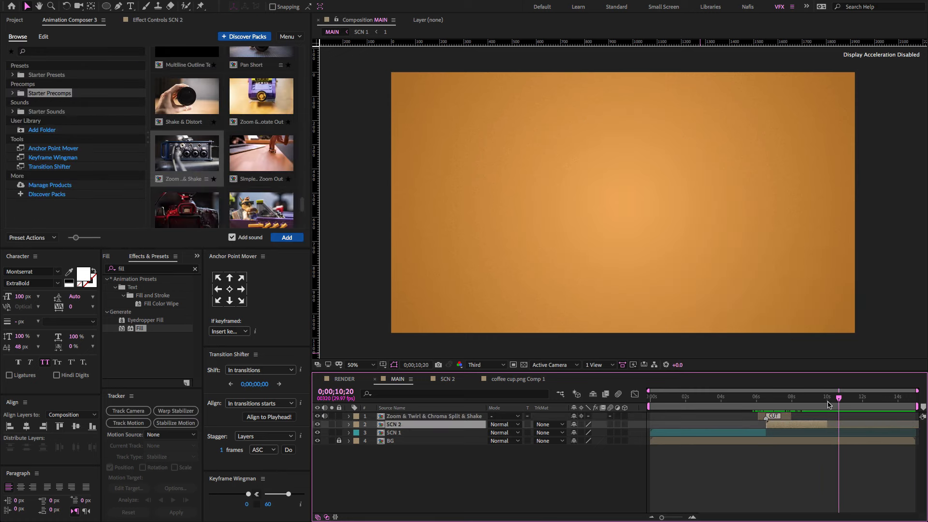
drag(828, 427, 845, 430)
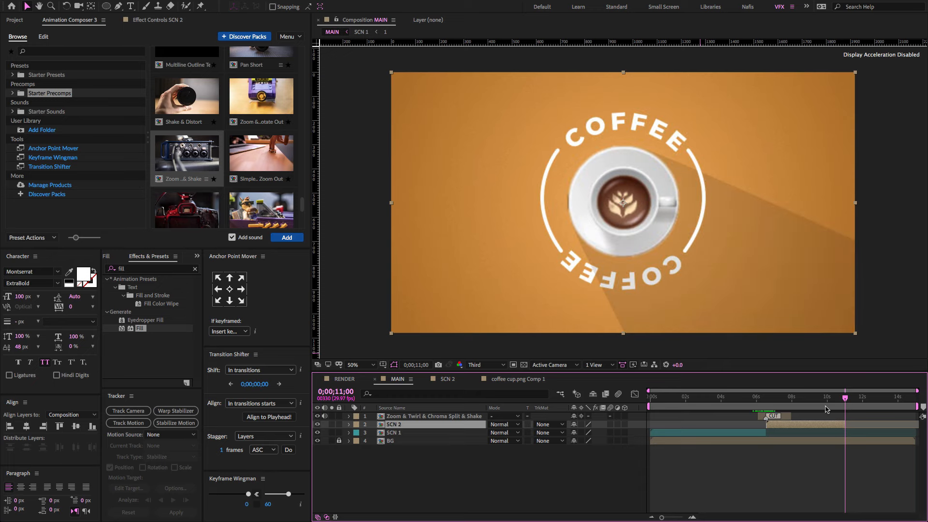
key(space)
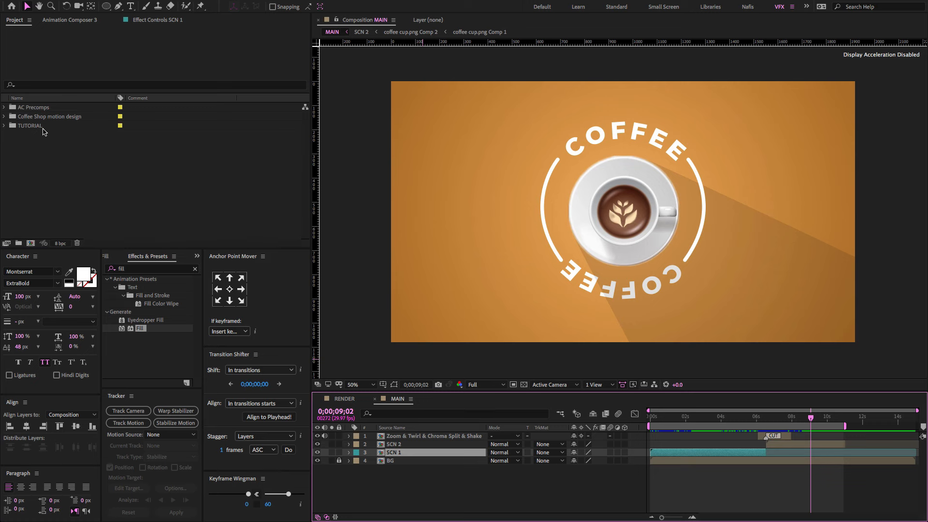
Step: Create a 1920 x 1080 composition named SCN 3 in the TUTORIAL folder with its resolution set to Full
click(43, 127)
click(30, 243)
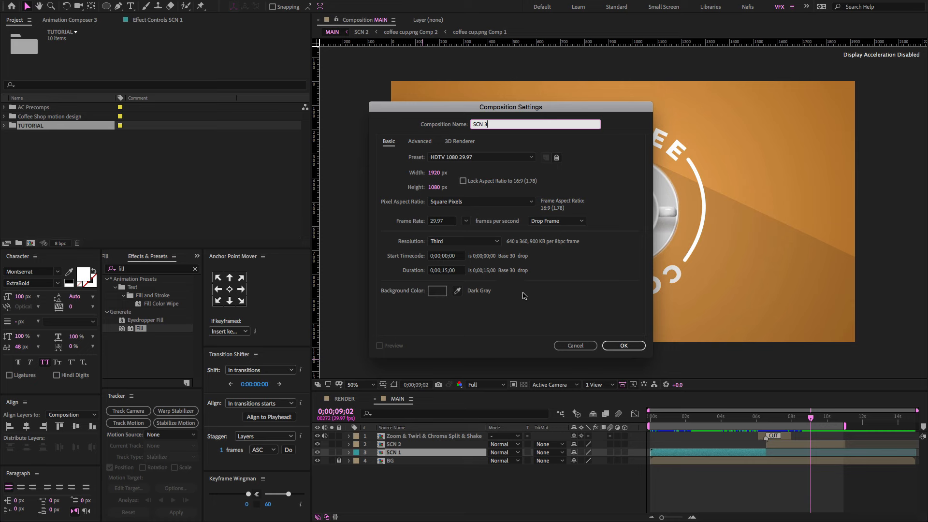
click(464, 241)
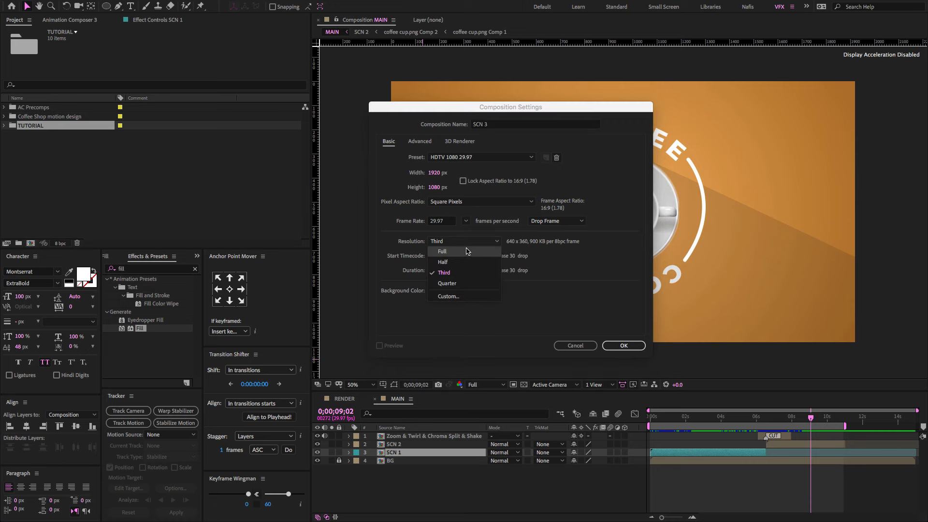
click(467, 249)
click(623, 346)
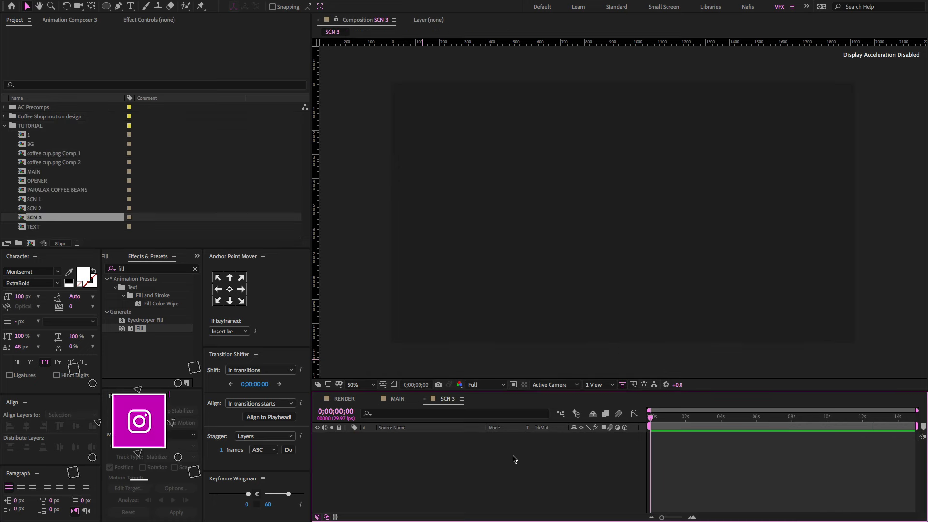
Step: Add coffee bean 01.png through coffee bean 04.png from the ASSETS folder to the SCN 3 composition
click(6, 126)
click(4, 116)
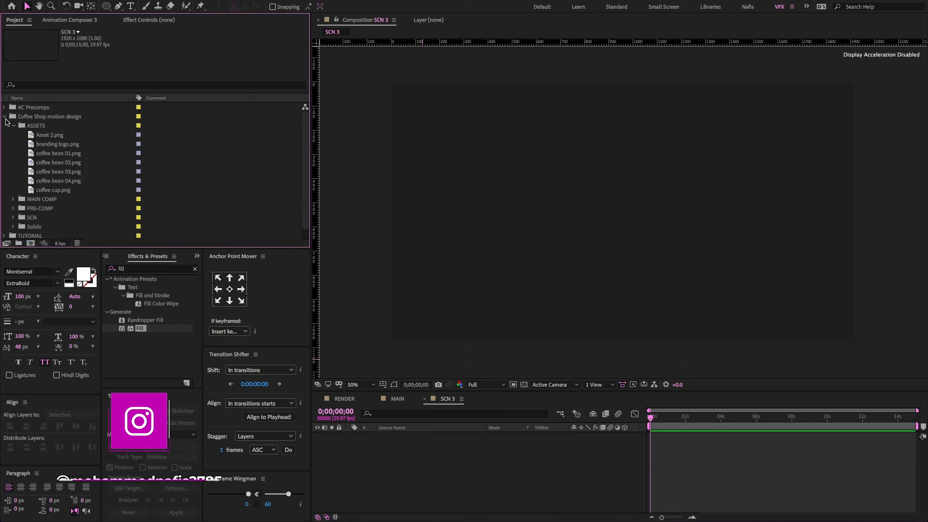
click(35, 135)
click(39, 153)
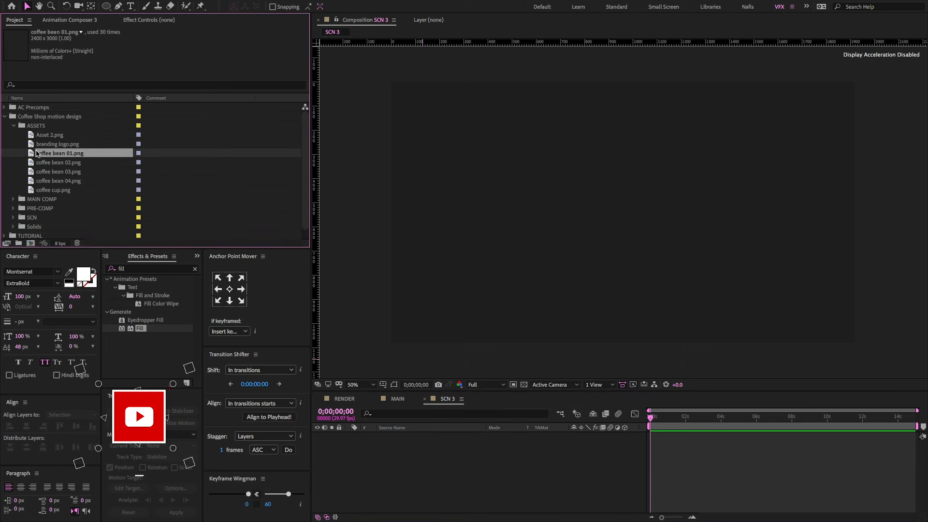
shift+click(44, 181)
drag(44, 182, 374, 464)
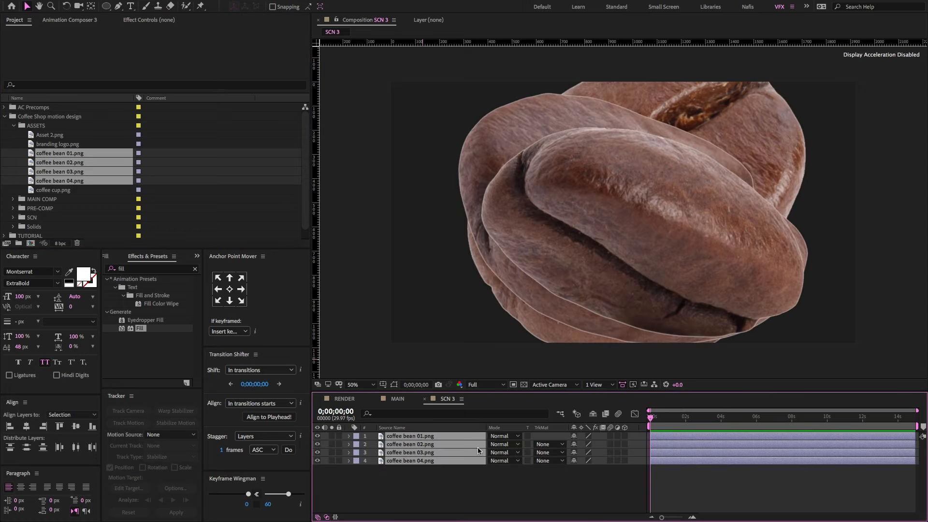
Step: Scale all four coffee bean layers to 10% and collapse their scale properties
key(s)
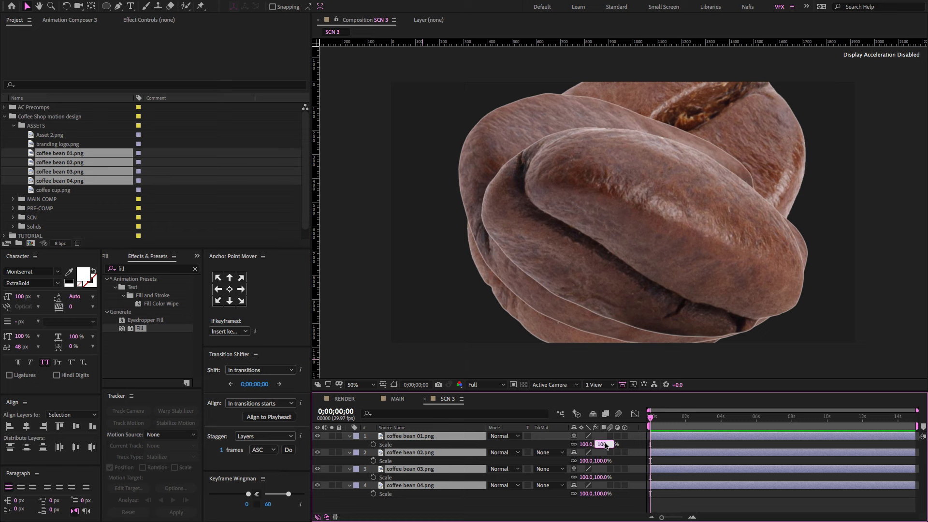
text(10)
key(Return)
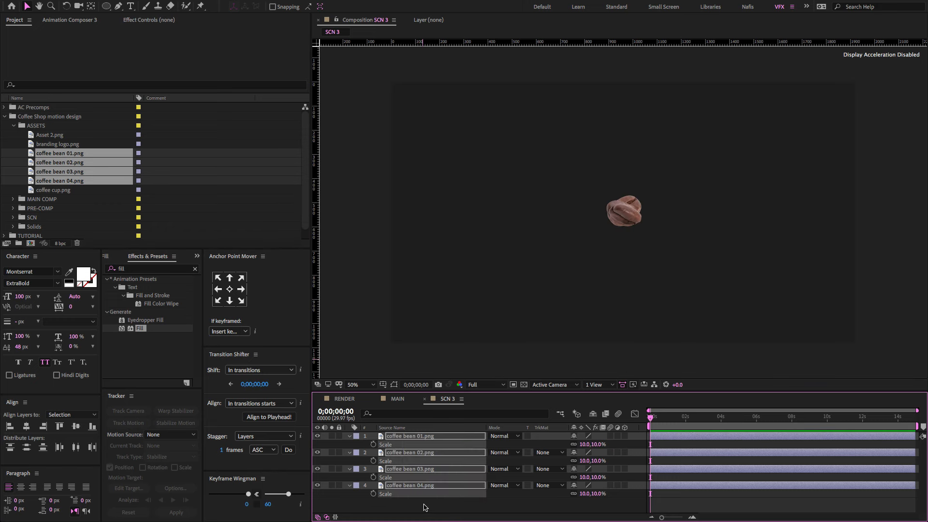
key(s)
click(483, 501)
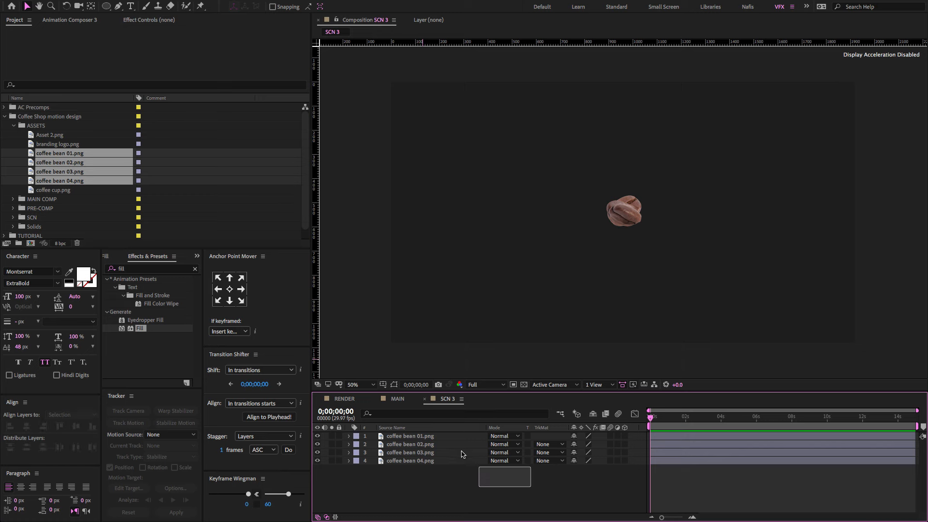
Step: Turn all four coffee bean layers into 3D layers
key(ctrl+a)
click(625, 436)
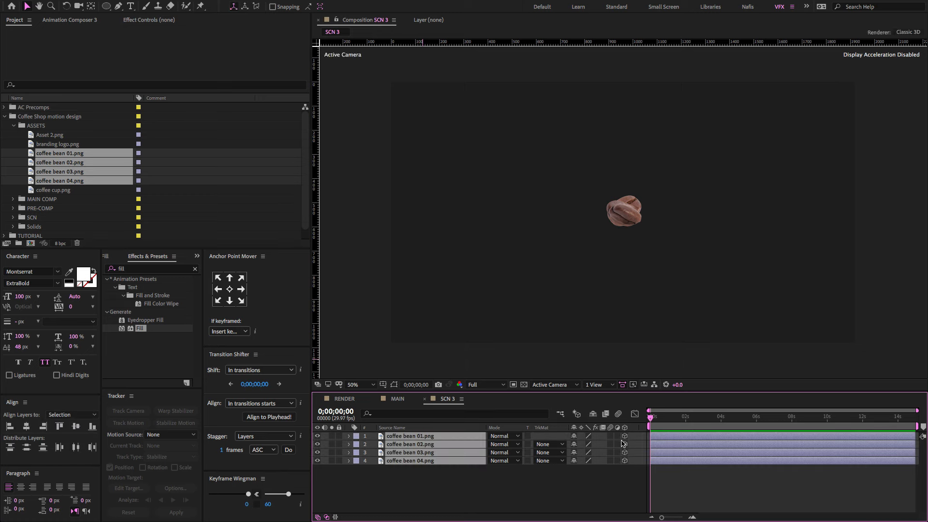
click(568, 476)
Step: Show the layer controls and spread the four coffee beans apart around the centre of the frame
click(436, 445)
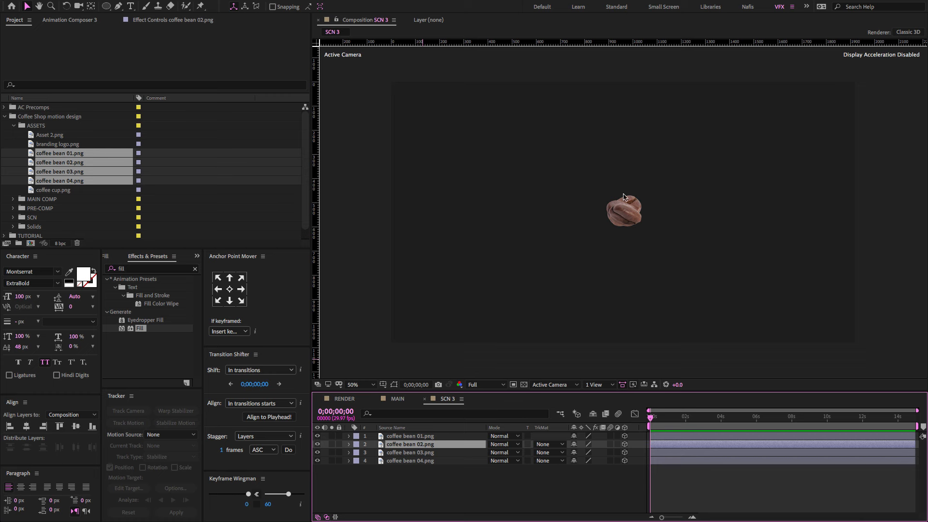
key(ctrl+shift+h)
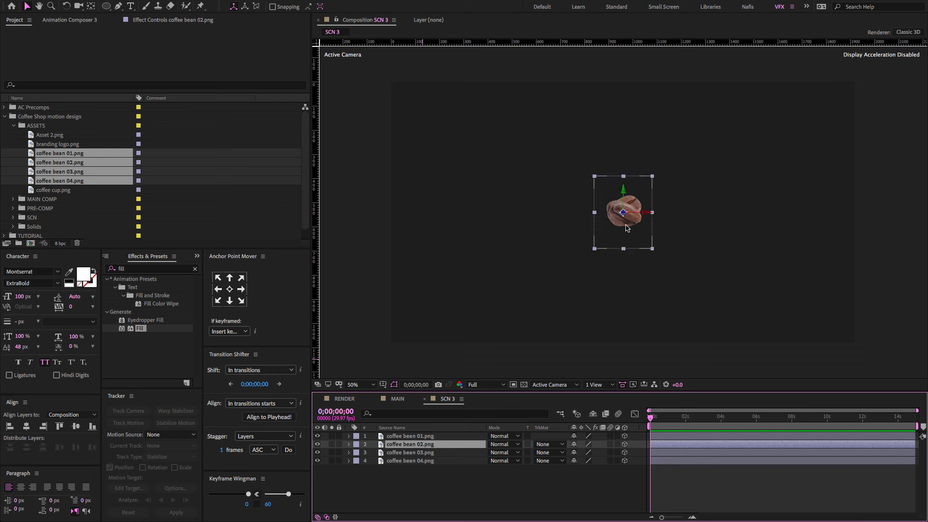
drag(627, 228, 670, 260)
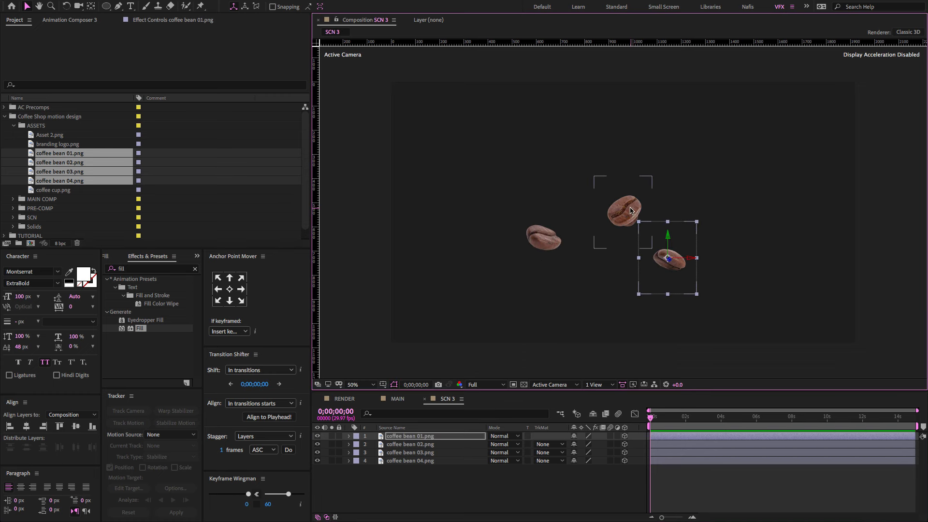
drag(631, 210, 732, 176)
click(604, 165)
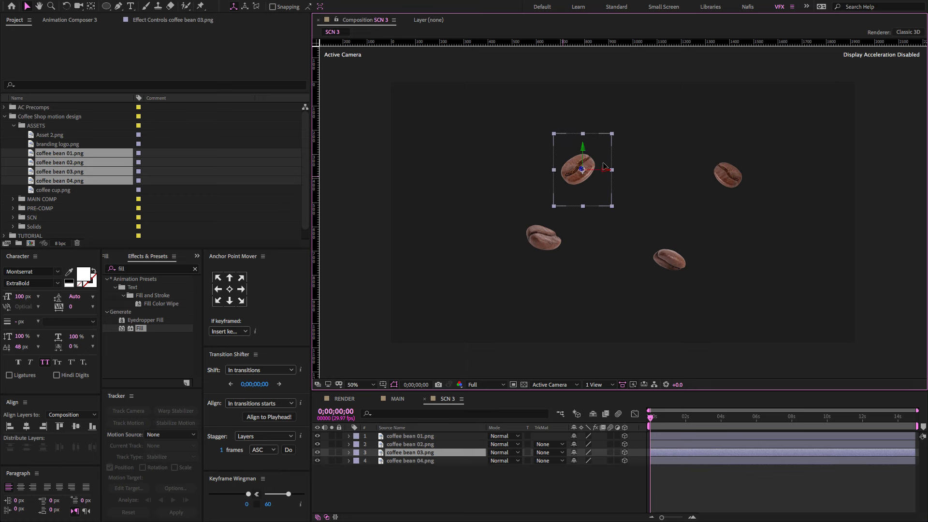
drag(604, 165, 625, 158)
Step: Duplicate the four coffee bean layers and offset the copies up and to the left of the originals
drag(444, 473, 437, 498)
key(ctrl+d)
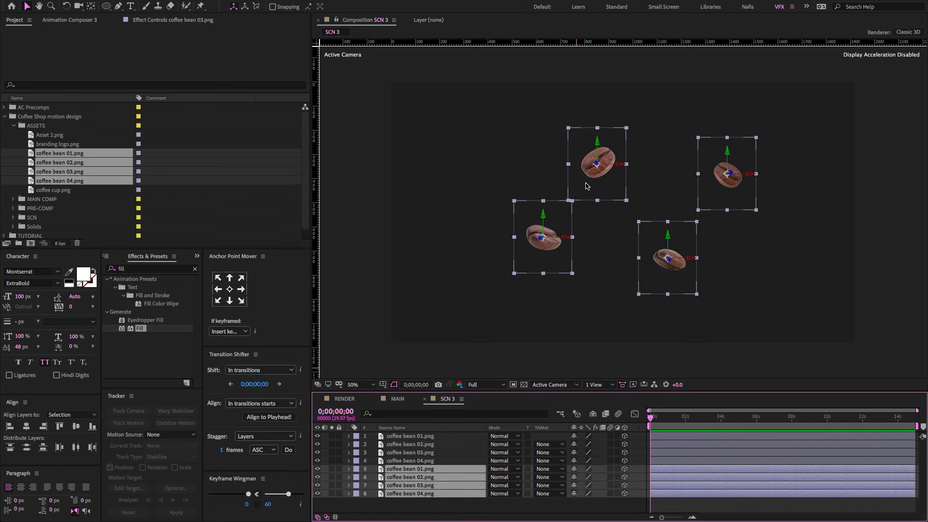
drag(591, 177, 521, 138)
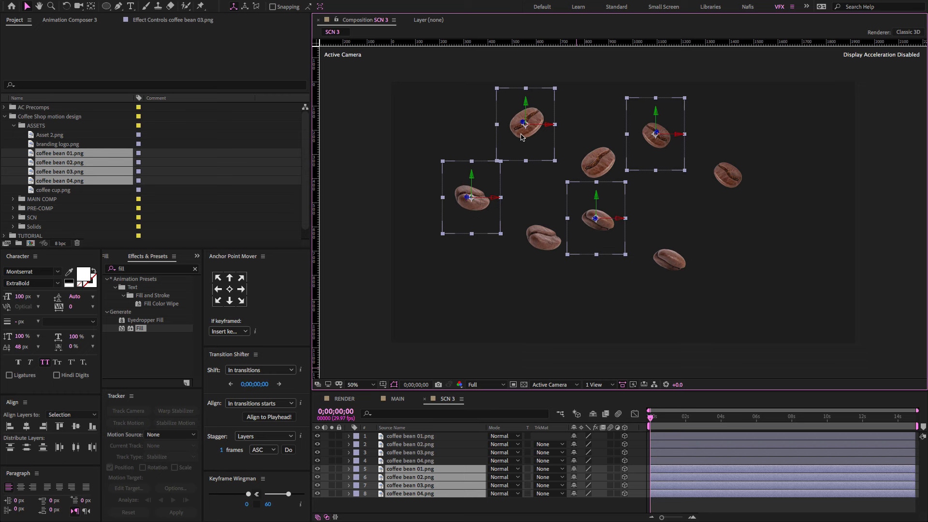
Step: Rotate the four duplicated coffee beans clockwise by about 65° with the Rotation tool, keeping the copies selected
click(66, 7)
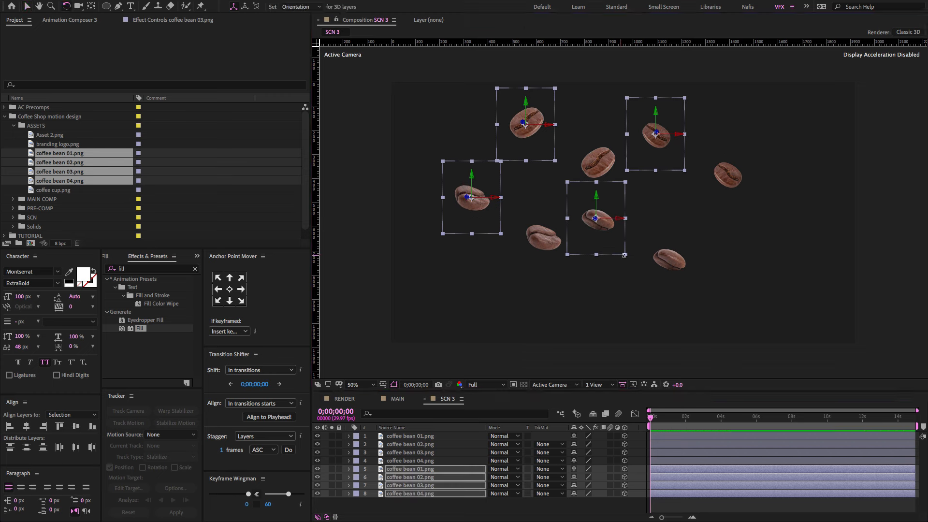
drag(624, 255, 577, 257)
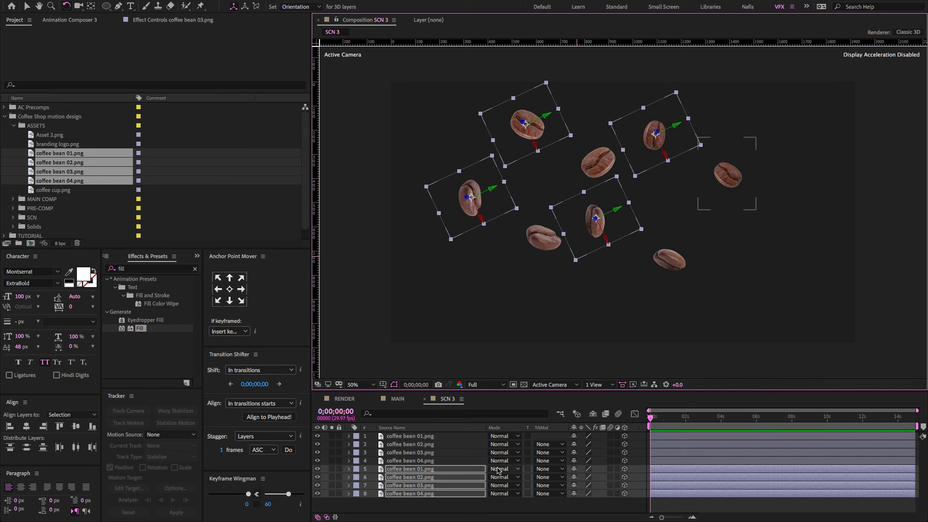
drag(451, 509, 440, 471)
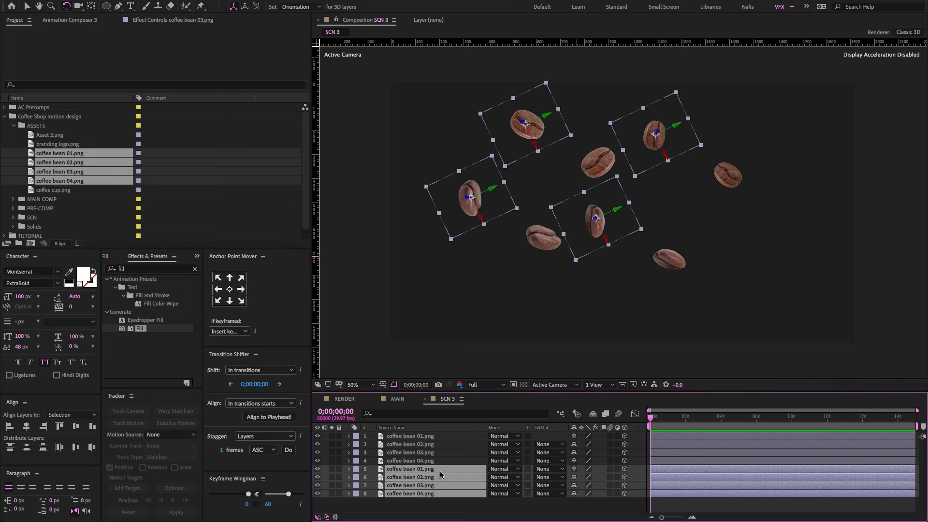
Step: Duplicate the four rotated coffee beans, put the copies last in the layer stack and move them down to the right in the frame
key(ctrl+d)
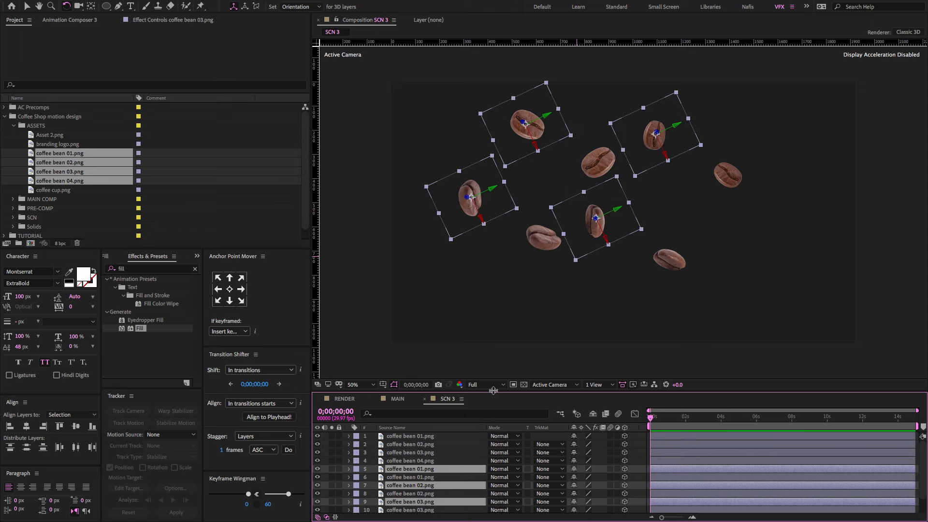
drag(493, 391, 493, 331)
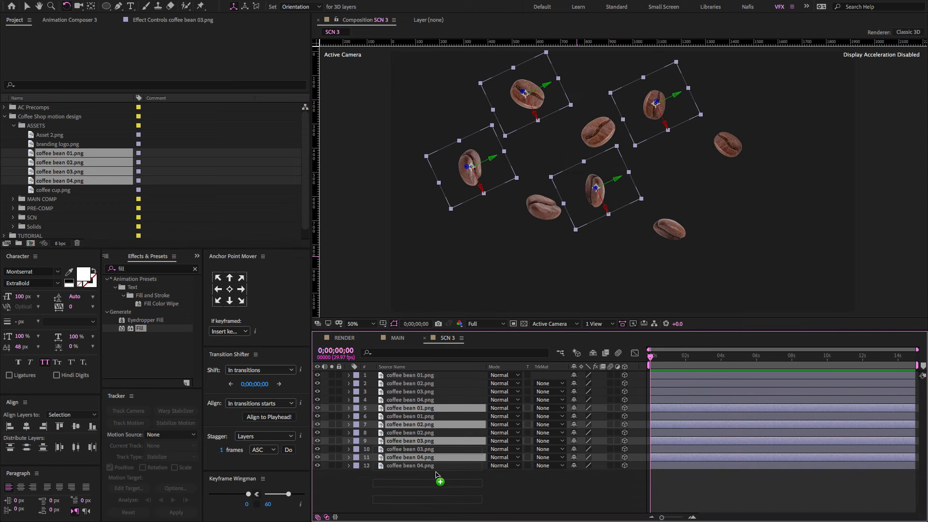
mouse_move(436, 476)
mouse_down()
mouse_move(435, 491)
mouse_move(440, 484)
mouse_up()
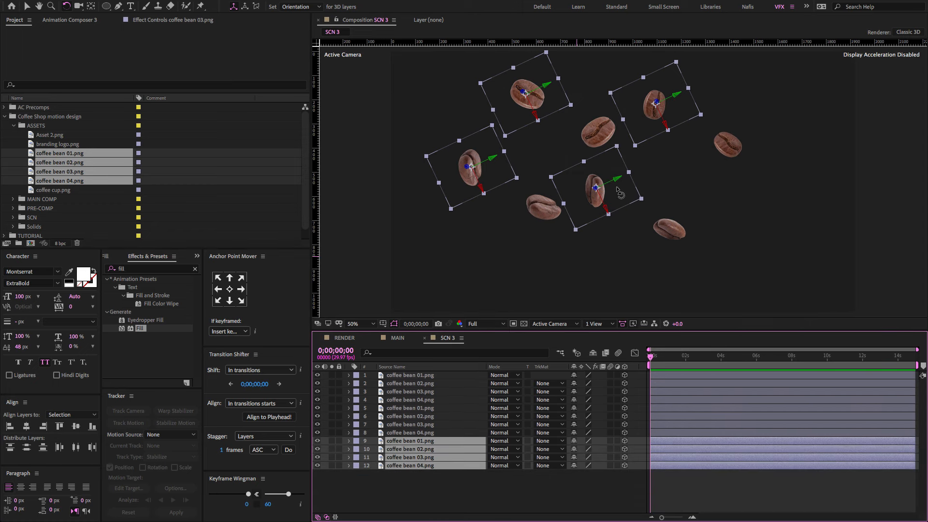
key(v)
drag(602, 195, 742, 272)
click(511, 510)
Step: Move individual coffee beans apart so the twelve beans are spread more evenly over the frame
drag(798, 184, 752, 194)
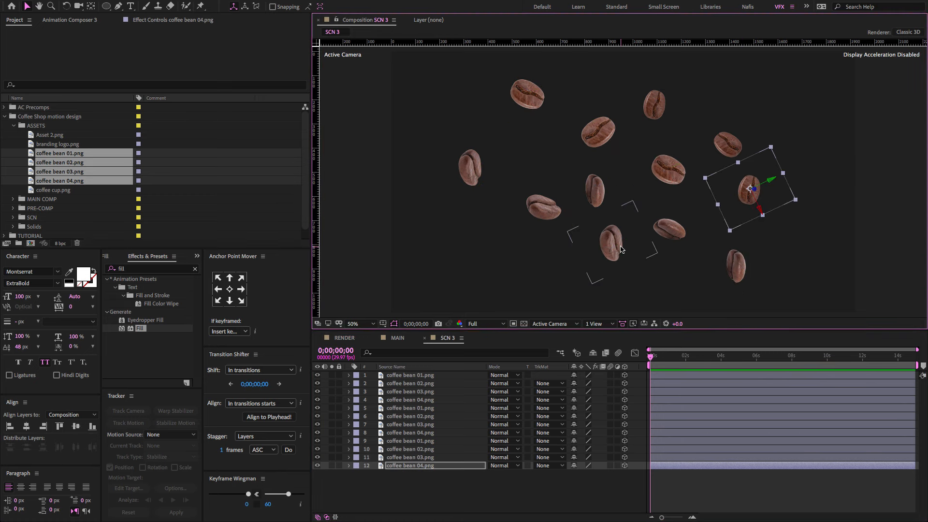
drag(617, 247, 600, 263)
drag(552, 215, 513, 234)
drag(596, 192, 559, 180)
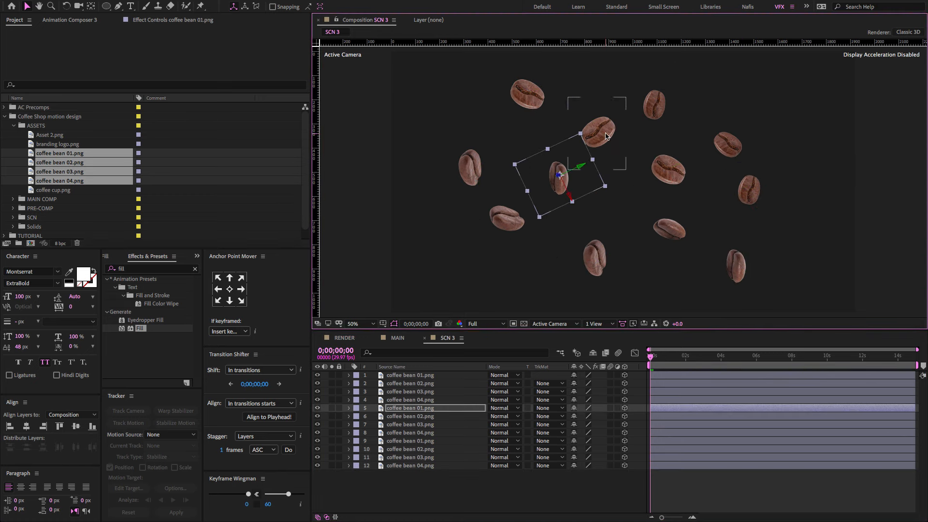
drag(599, 133, 601, 111)
drag(727, 145, 731, 118)
drag(749, 194, 742, 194)
drag(737, 265, 734, 254)
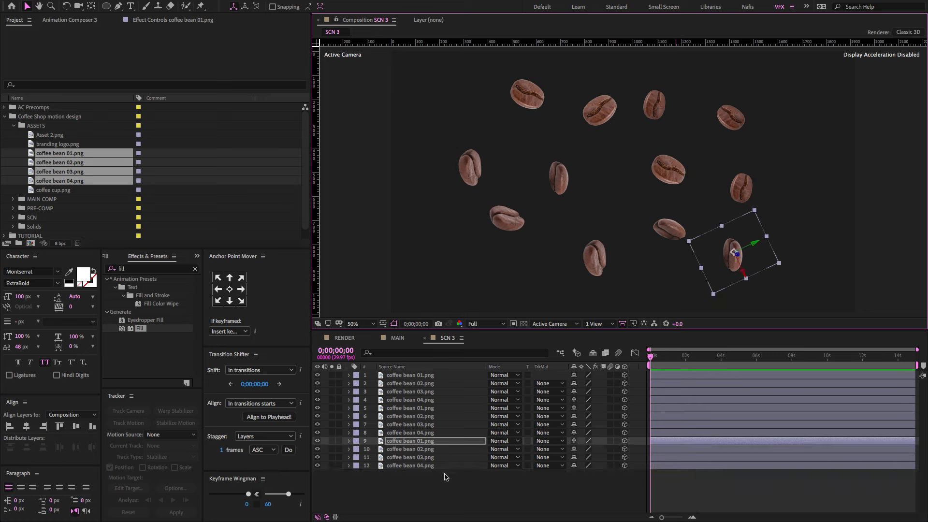
Step: Duplicate the last four coffee bean layers and send the copies to the end of the layer stack
drag(445, 475, 439, 442)
key(ctrl+d)
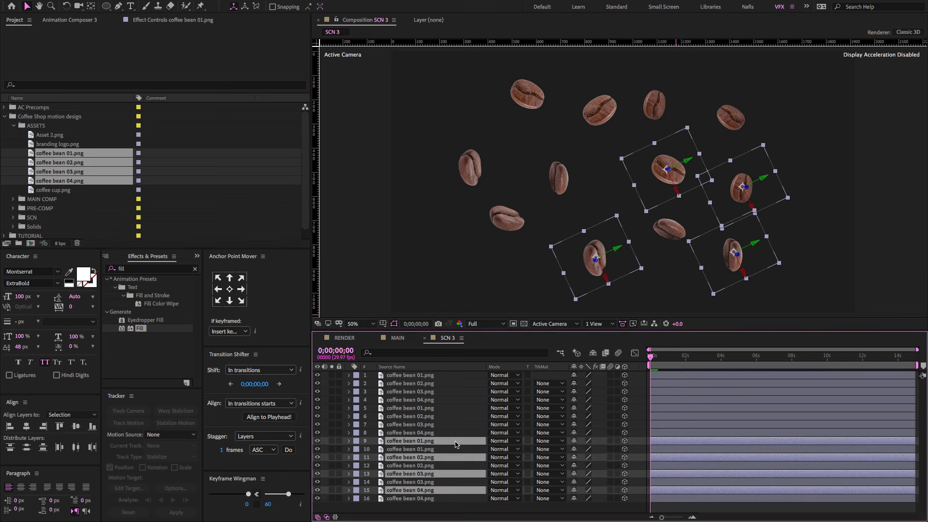
key(ctrl+shift+bracketleft)
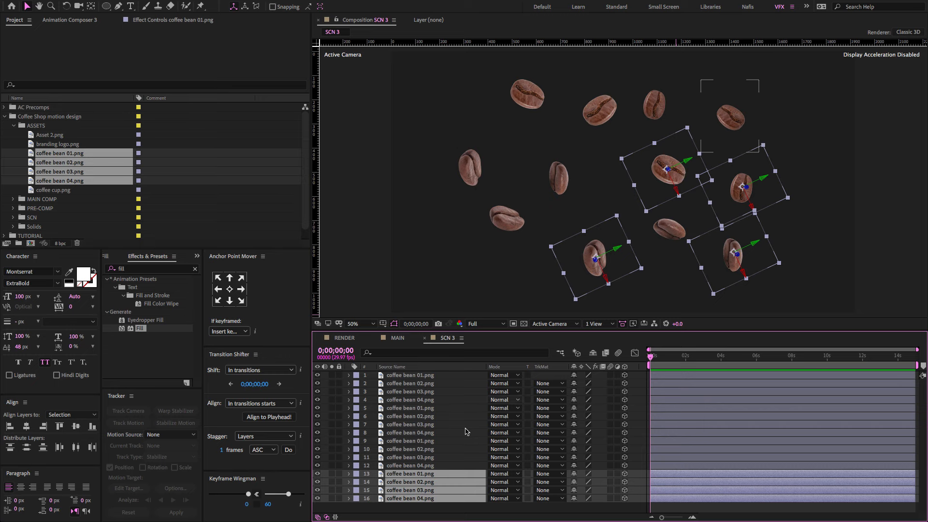
Step: Place the four new copies in the frame's gaps: upper right, lower left, upper left and lower right
click(460, 508)
click(458, 475)
drag(733, 254, 795, 86)
click(439, 482)
drag(593, 258, 467, 269)
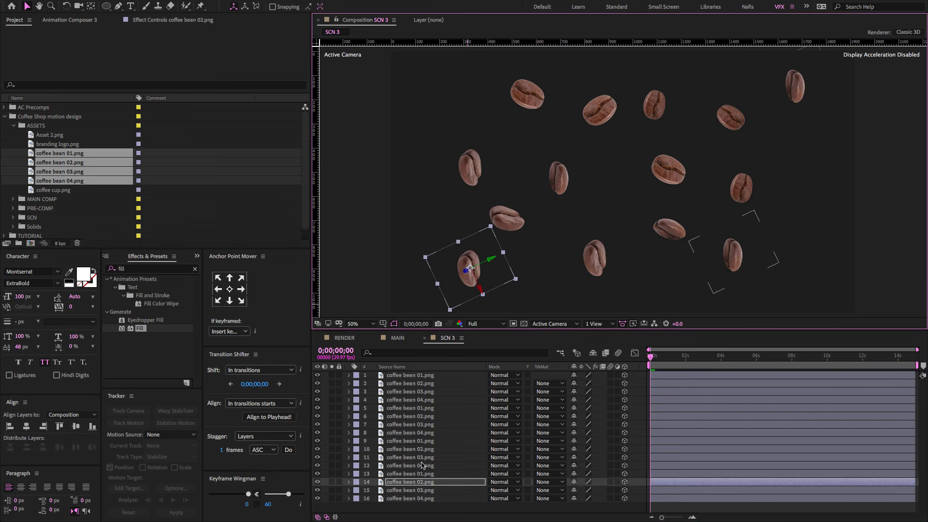
click(425, 490)
drag(669, 170, 444, 95)
click(477, 498)
drag(742, 188, 791, 256)
Step: Select layers 13 to 16 and turn these four coffee beans with the Rotation tool
shift+click(429, 475)
key(w)
drag(439, 93, 398, 126)
Step: Duplicate all sixteen coffee bean layers, keep the copies grouped below the originals and give them the Red label
drag(551, 332, 551, 221)
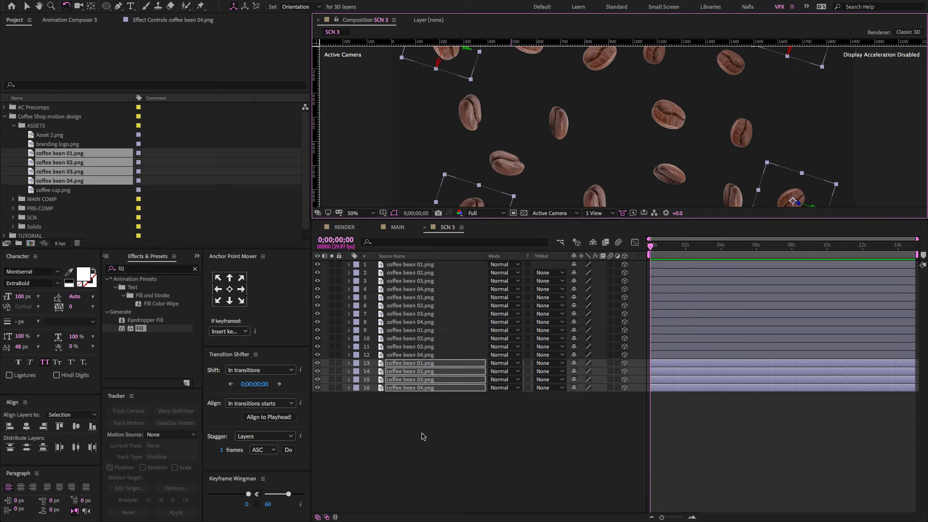
drag(439, 429, 419, 501)
key(ctrl+d)
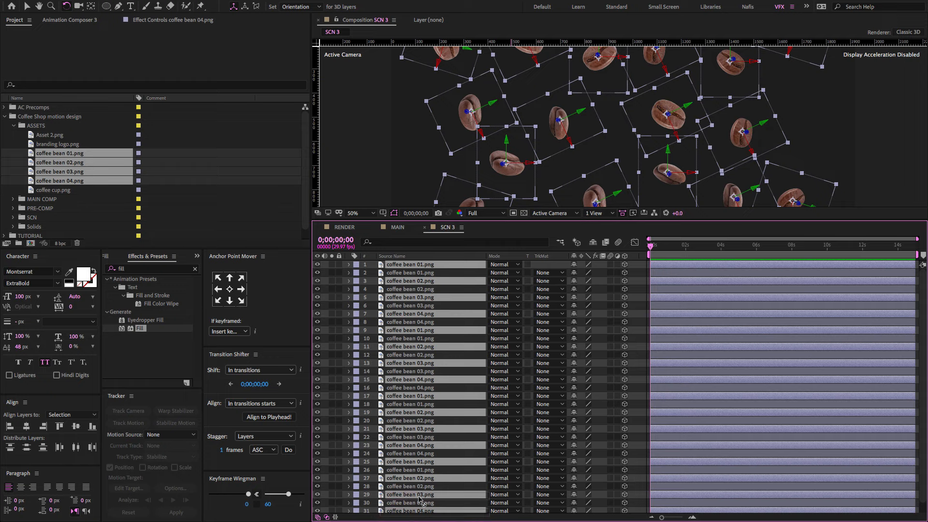
scroll(415, 516, down, 1)
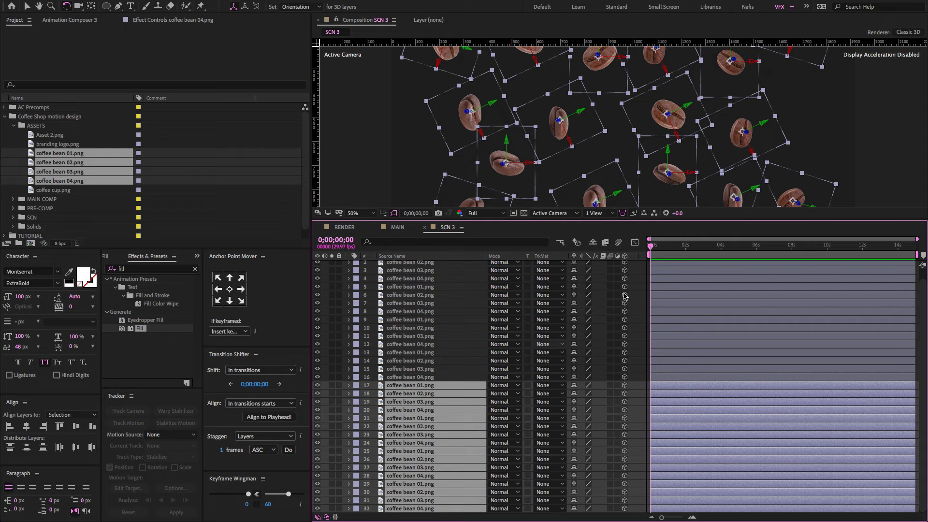
click(356, 391)
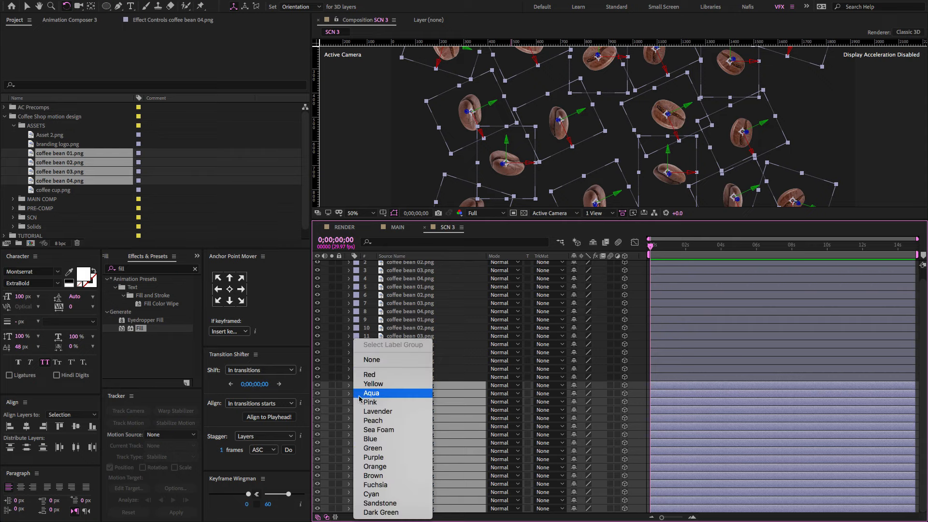
click(369, 375)
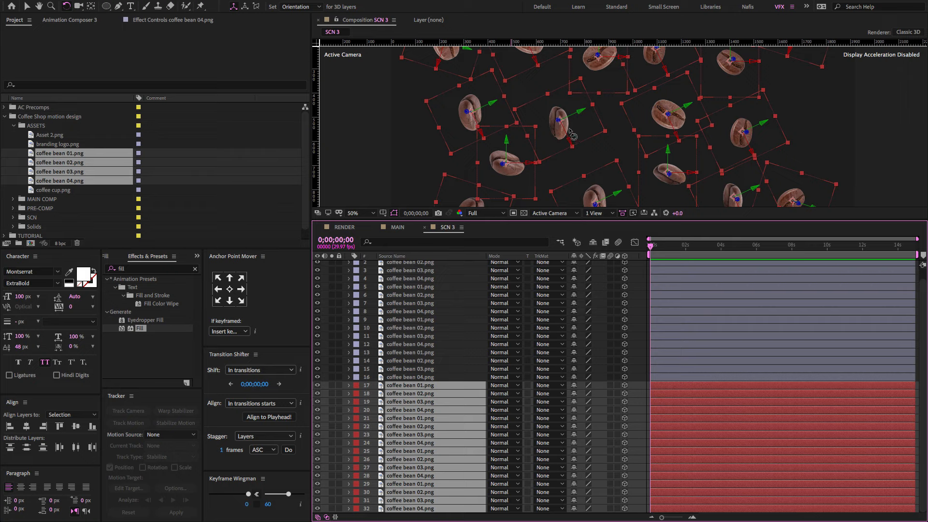
Step: Offset the sixteen red-labelled coffee beans up and to the right of the originals, and rotate them with the Rotation tool
key(v)
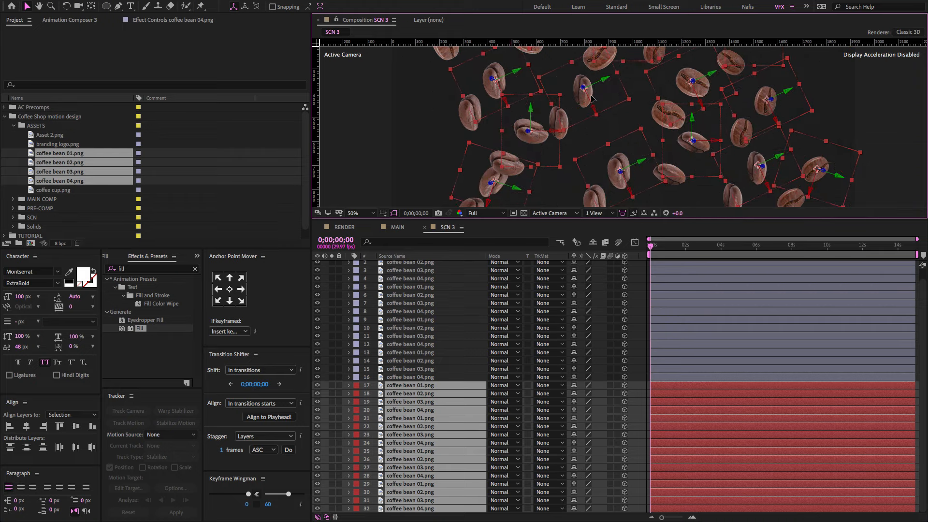
drag(608, 221, 600, 359)
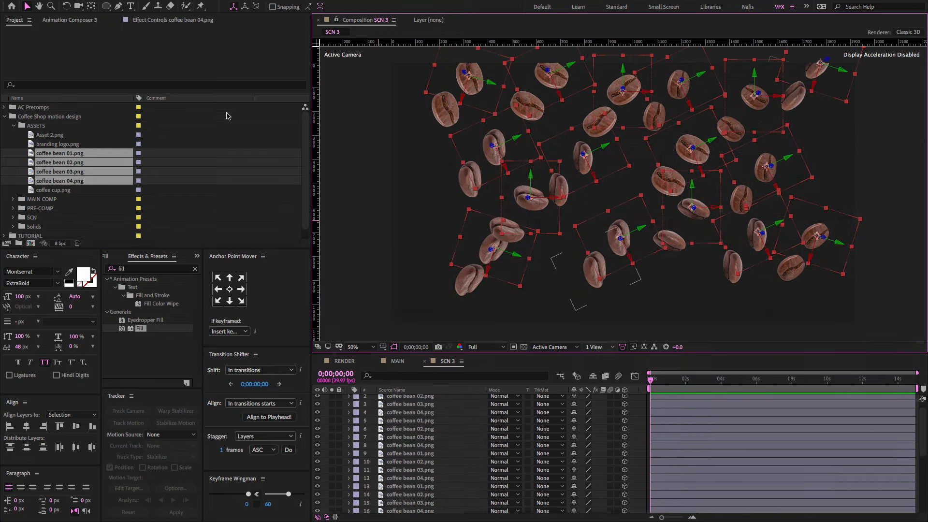
click(67, 6)
drag(620, 237, 546, 227)
key(v)
Step: Duplicate the sixteen red-labelled coffee bean layers and give the copies the Yellow label
click(543, 361)
key(grave)
key(ctrl+d)
click(42, 323)
click(67, 363)
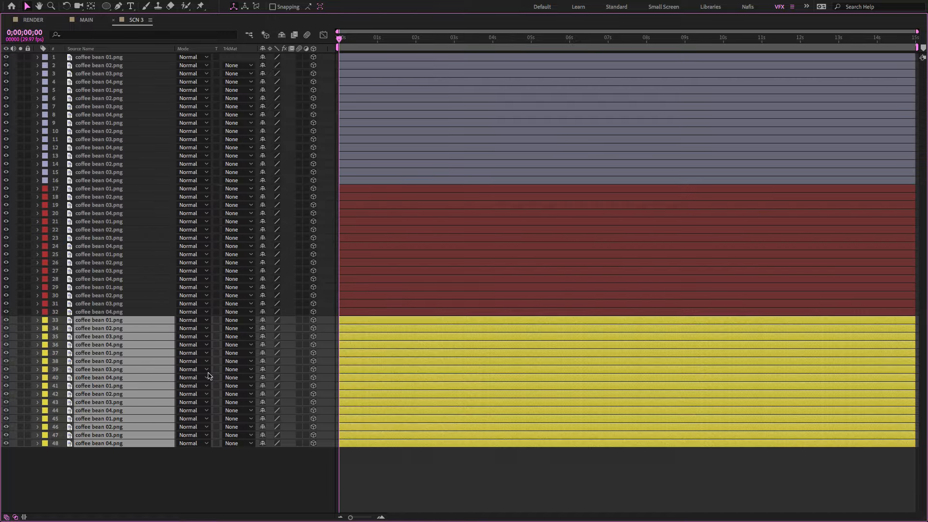
Step: Move the sixteen yellow-labelled coffee beans to the right and turn them with the Rotation tool
key(grave)
drag(611, 138, 746, 196)
click(590, 360)
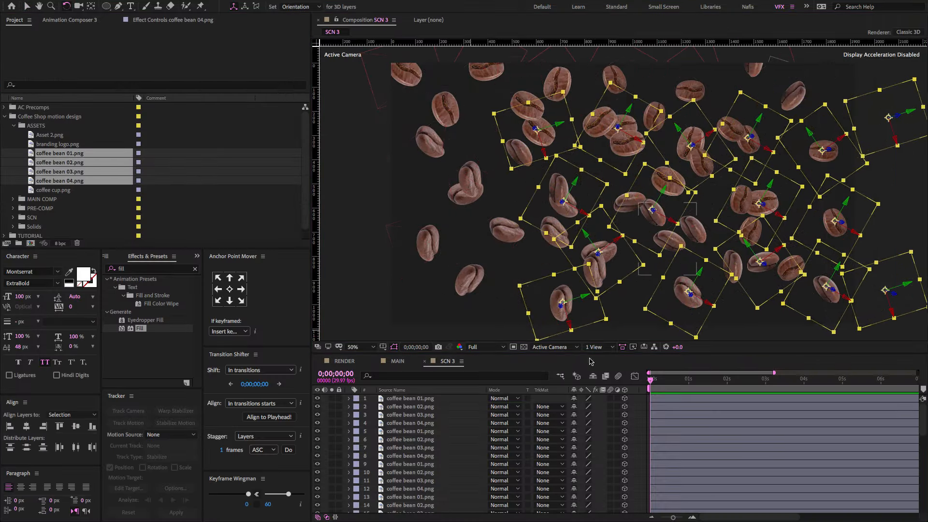
key(w)
drag(624, 242, 643, 232)
Step: Duplicate the sixteen yellow-labelled layers, group the copies at the end of the layer stack and label them Blue
key(grave)
drag(128, 472, 110, 321)
key(ctrl+d)
scroll(118, 290, down, 3)
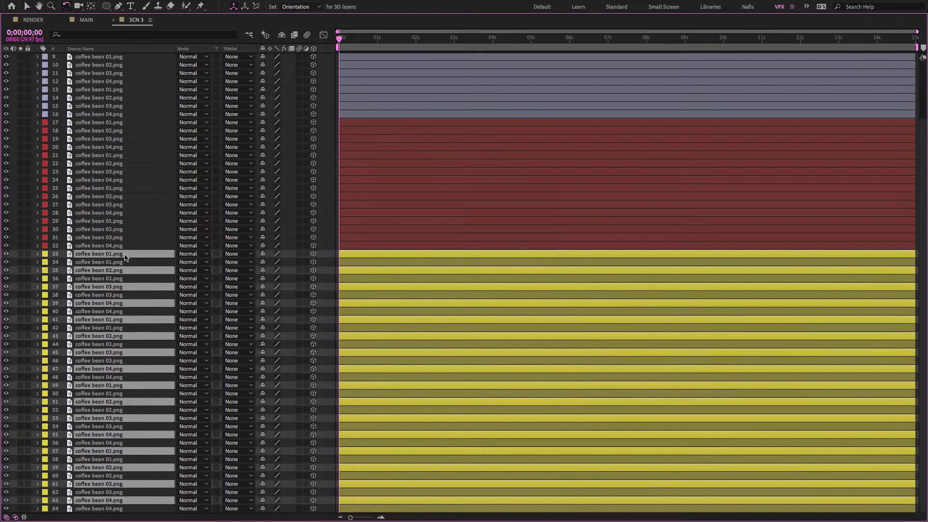
drag(124, 255, 121, 512)
click(44, 386)
click(75, 439)
Step: Rotate and shift the sixteen blue-labelled coffee beans so they fill other gaps in the frame
key(grave)
drag(678, 190, 674, 187)
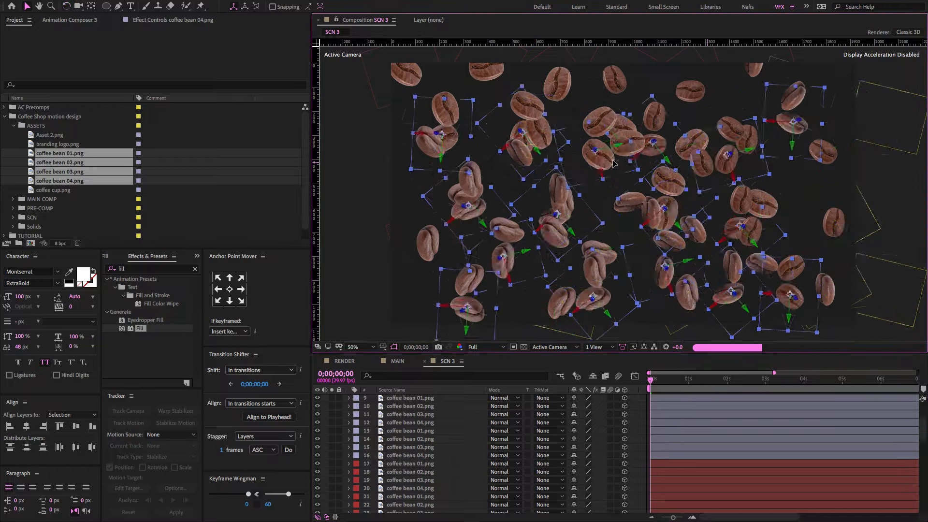
Step: Duplicate the blue-labelled coffee bean layers, group the copies at the end of the layer stack and label them Green
key(grave)
key(super+d)
drag(138, 389, 130, 513)
click(45, 467)
click(63, 448)
Step: Turn the sixteen newest coffee bean copies to a different angle with the Rotation tool
key(grave)
key(w)
drag(556, 149, 508, 227)
key(v)
Step: Duplicate the latest set of sixteen coffee bean layers, group the copies last and label them Brown
key(grave)
key(super+d)
drag(121, 393, 125, 514)
click(45, 476)
click(66, 476)
Step: Reposition the sixteen brown-labelled coffee beans across the frame and rotate them with the Rotation tool
key(grave)
drag(563, 135, 483, 140)
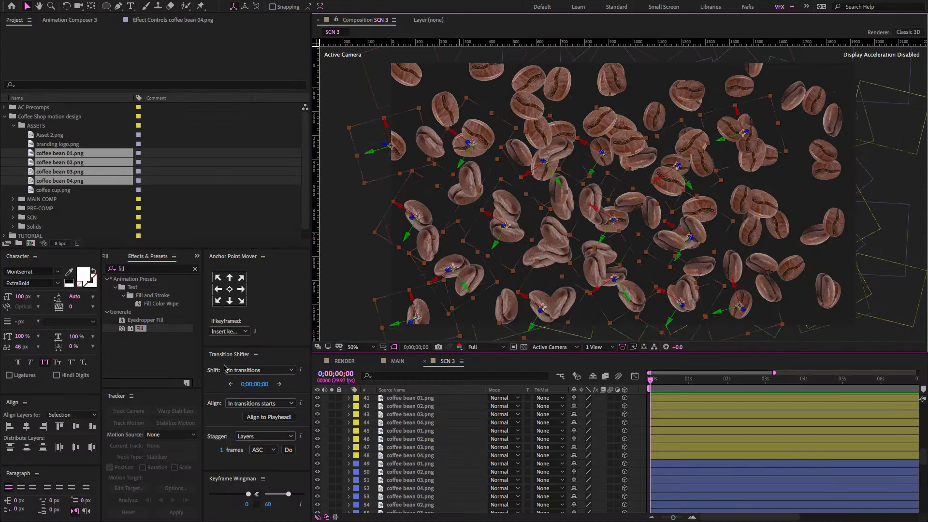
drag(549, 257, 604, 239)
key(w)
drag(503, 286, 500, 290)
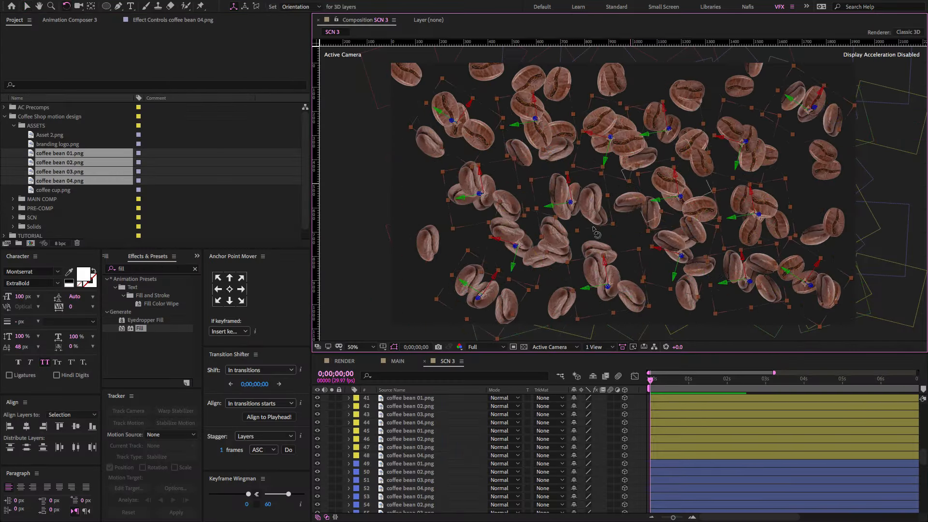
Step: Add a one-node camera with the 28mm preset above the coffee bean layers
scroll(542, 411, up, 15)
right_click(464, 398)
key(Escape)
right_click(483, 391)
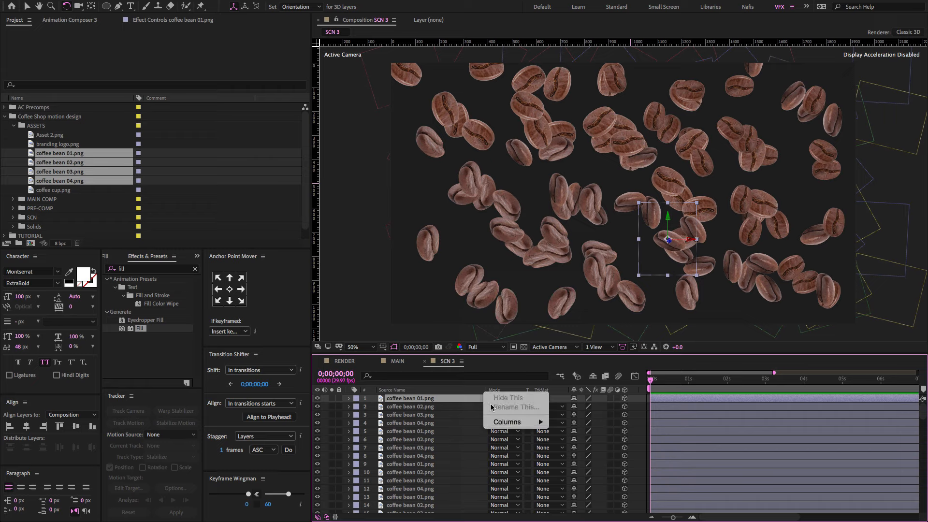
right_click(641, 409)
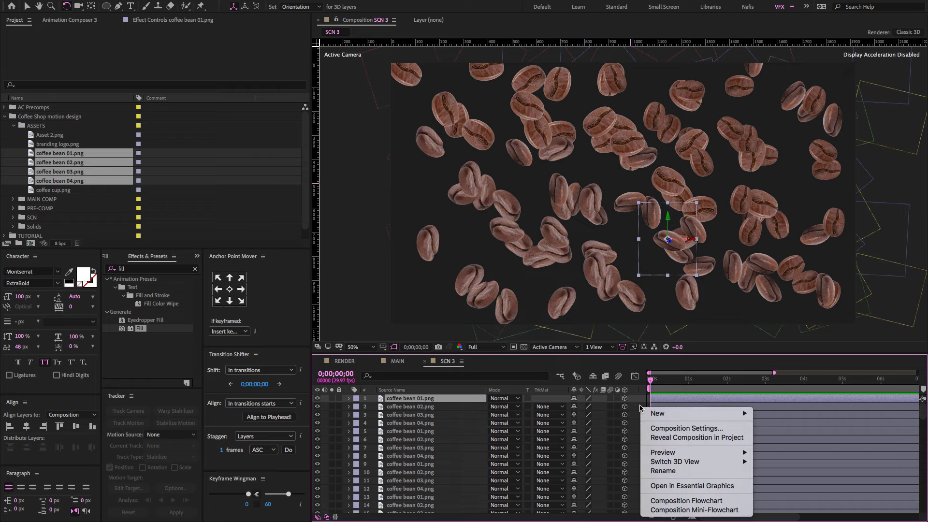
mouse_move(666, 414)
click(774, 456)
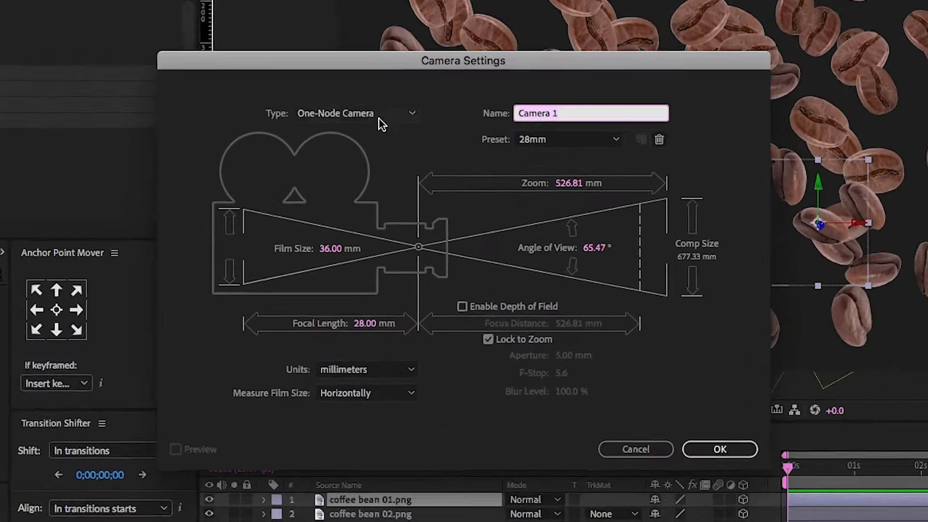
click(378, 117)
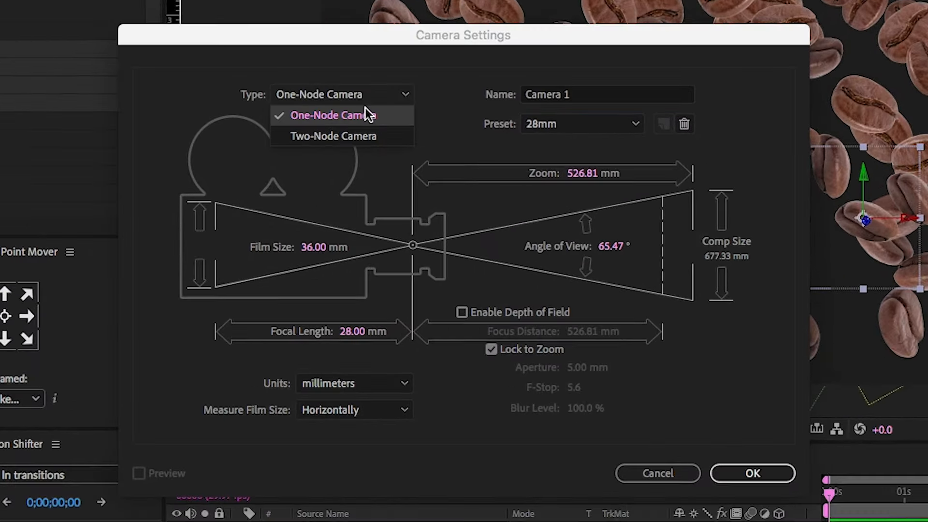
click(377, 125)
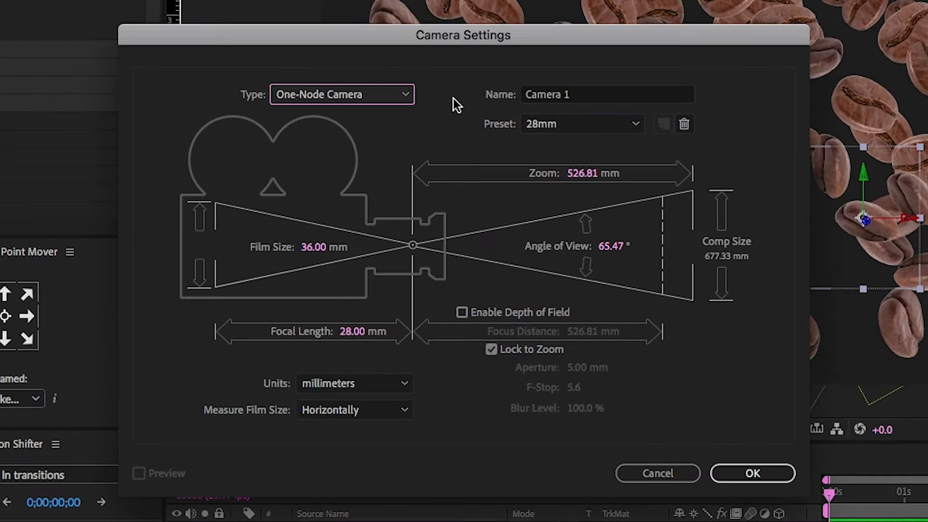
click(570, 132)
click(564, 223)
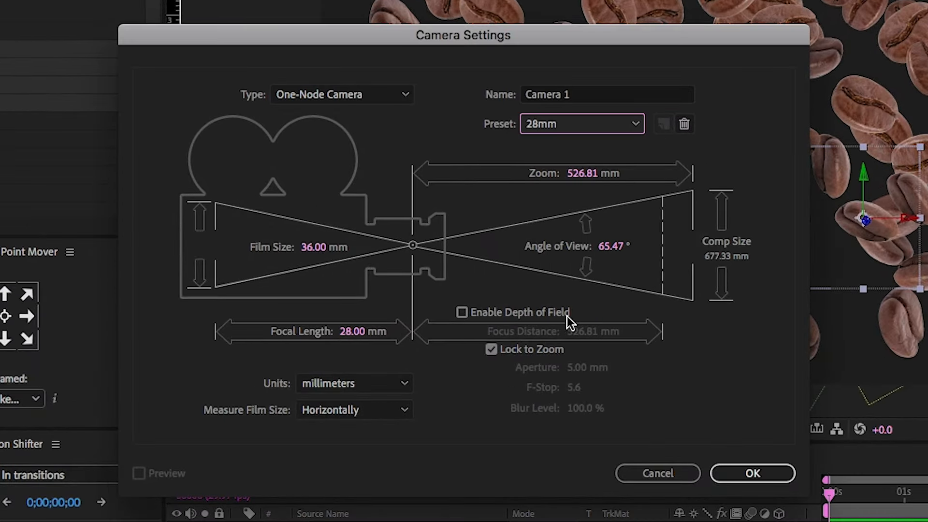
click(730, 474)
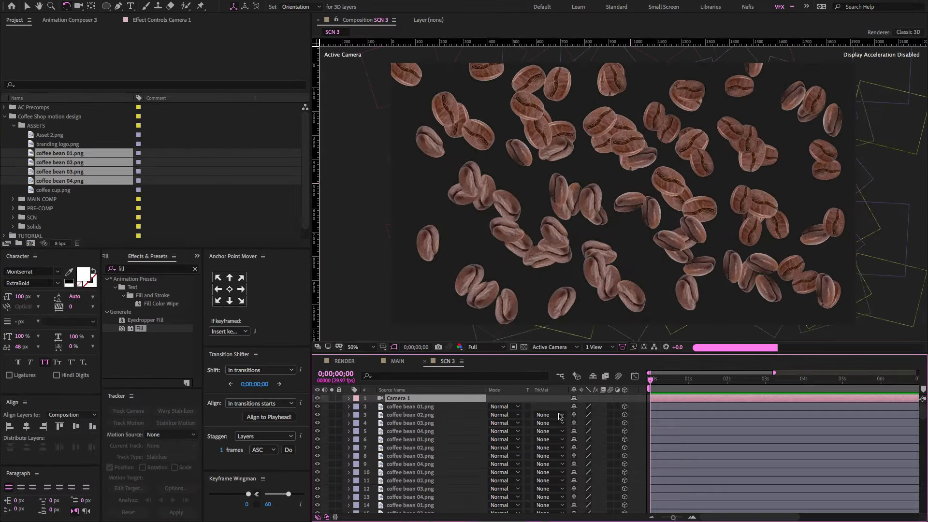
Step: Set the viewer to 2 Views - Horizontal and enlarge the Composition area so the Top and Active Camera views fit
click(584, 347)
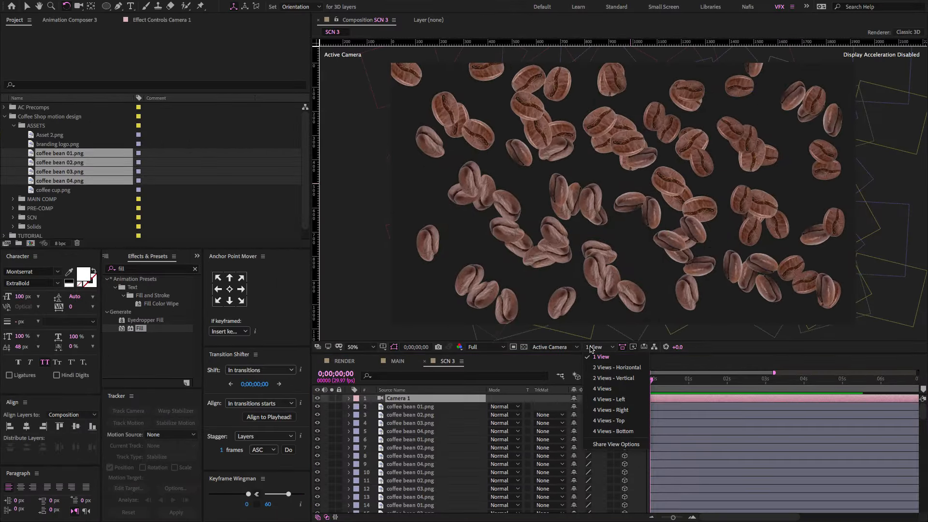
click(596, 368)
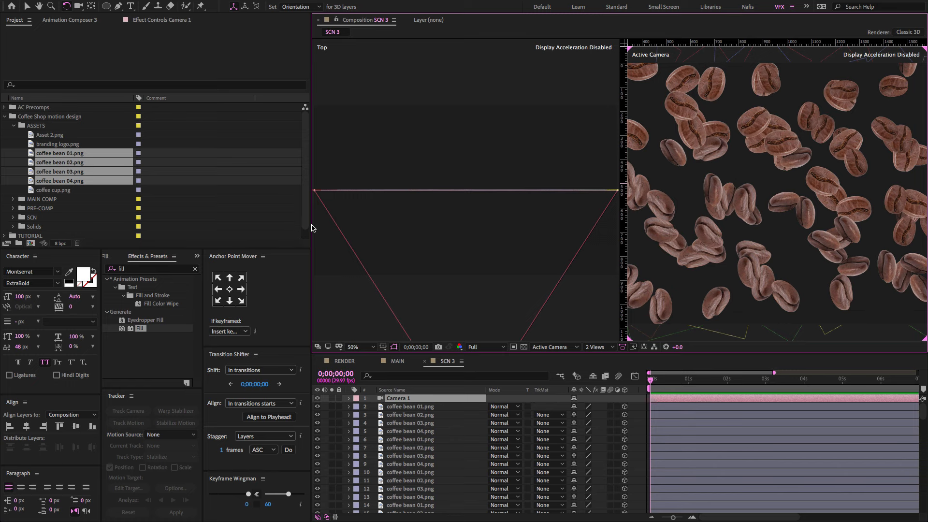
drag(249, 225, 35, 244)
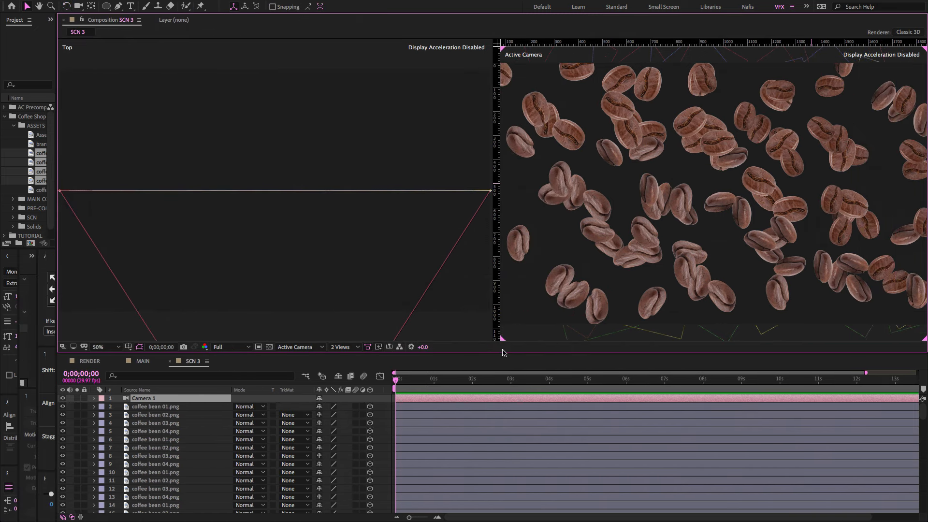
drag(502, 363, 501, 380)
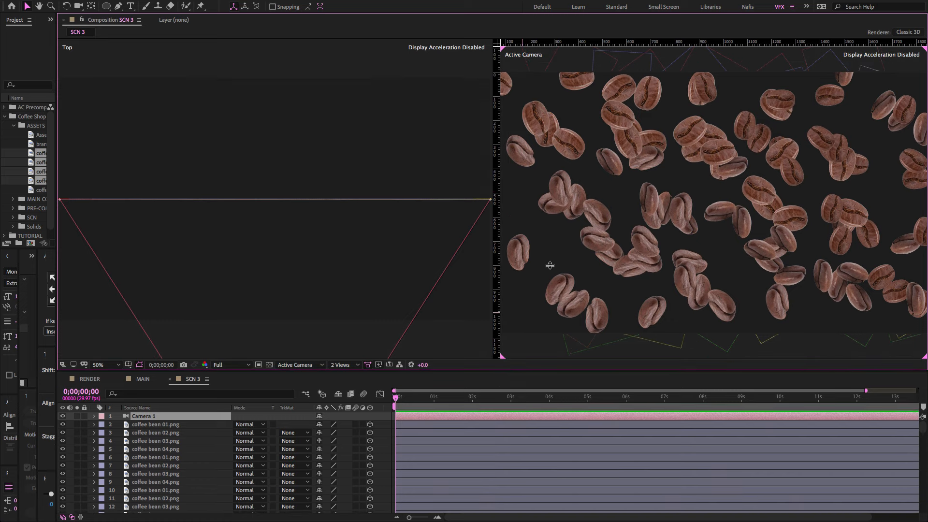
key(comma)
key(comma)
scroll(258, 261, down, 2)
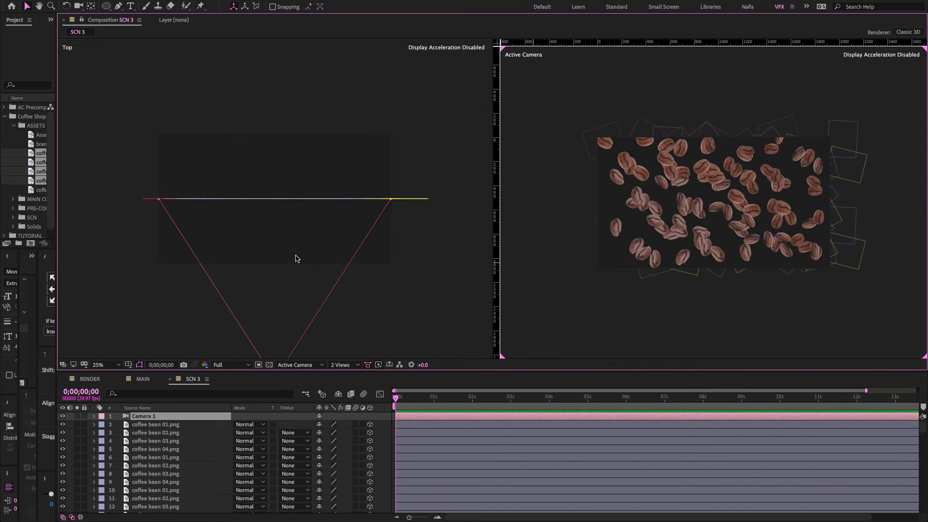
Step: Select the sixteen red-labelled coffee bean layers and move them back in depth, away from the camera, in the Top view
scroll(179, 472, down, 3)
shift+click(177, 476)
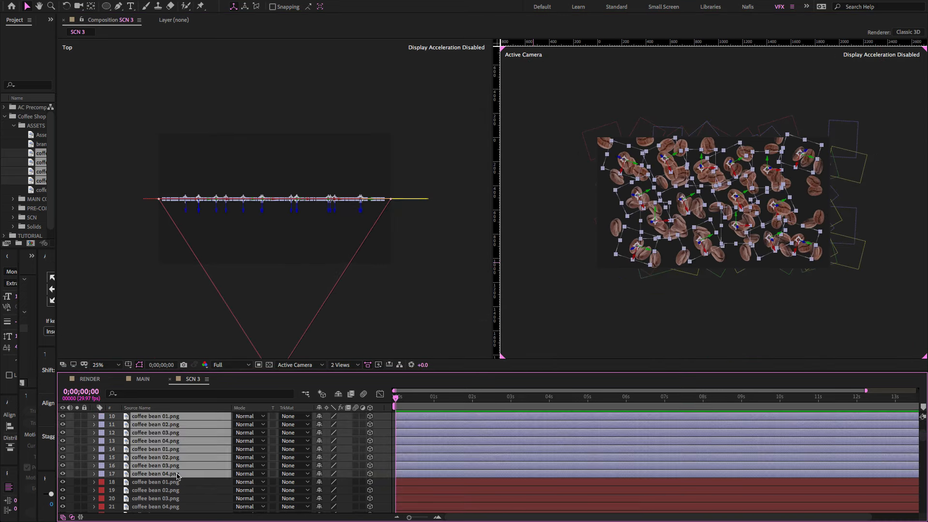
scroll(192, 476, down, 2)
click(187, 425)
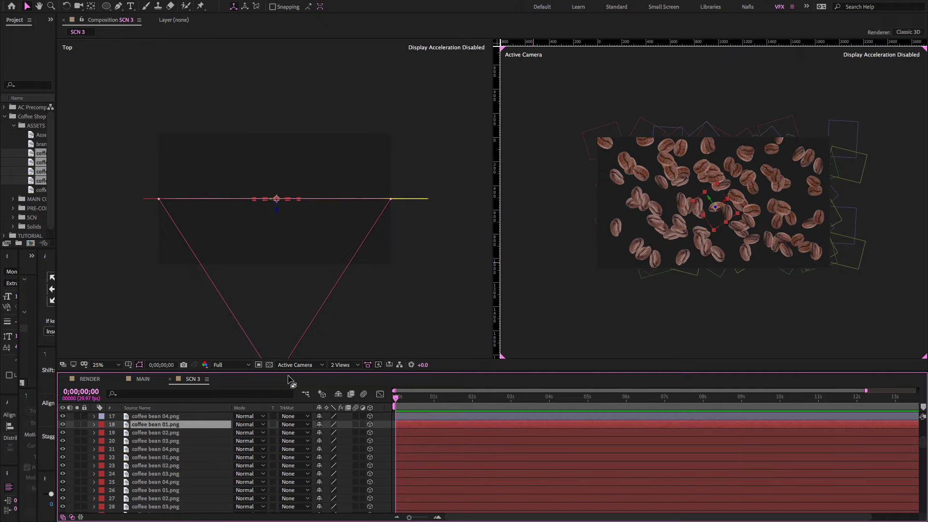
key(grave)
scroll(135, 141, up, 5)
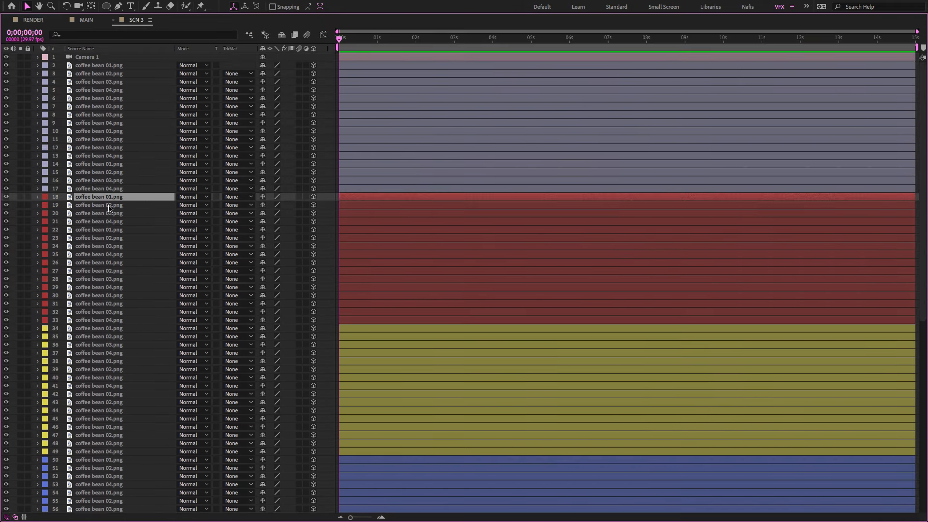
shift+click(108, 321)
key(grave)
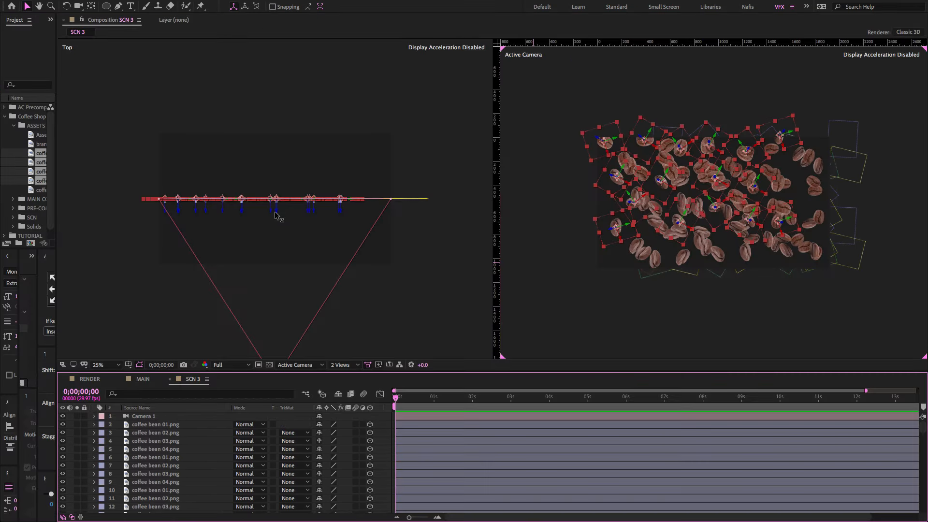
drag(275, 215, 295, 109)
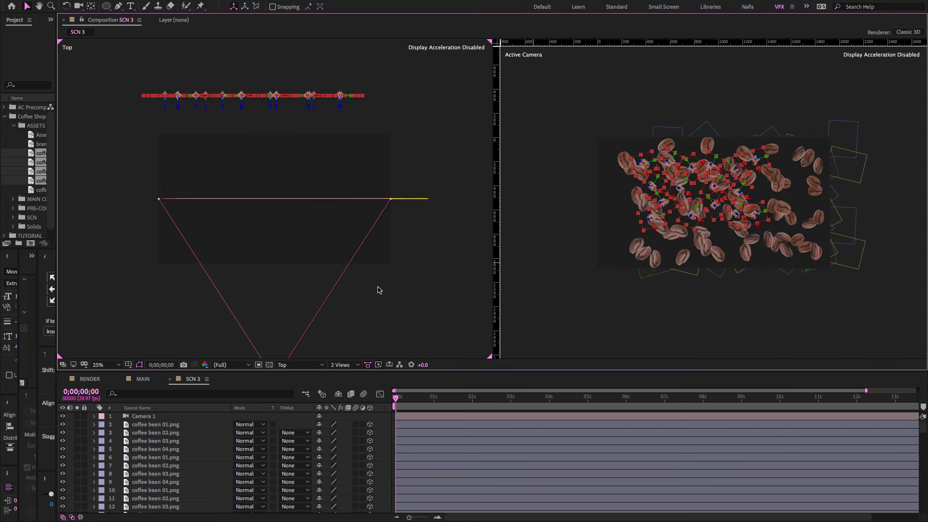
Step: Select the first eight yellow-labelled coffee bean layers and move them back in depth behind the red group
click(397, 374)
key(grave)
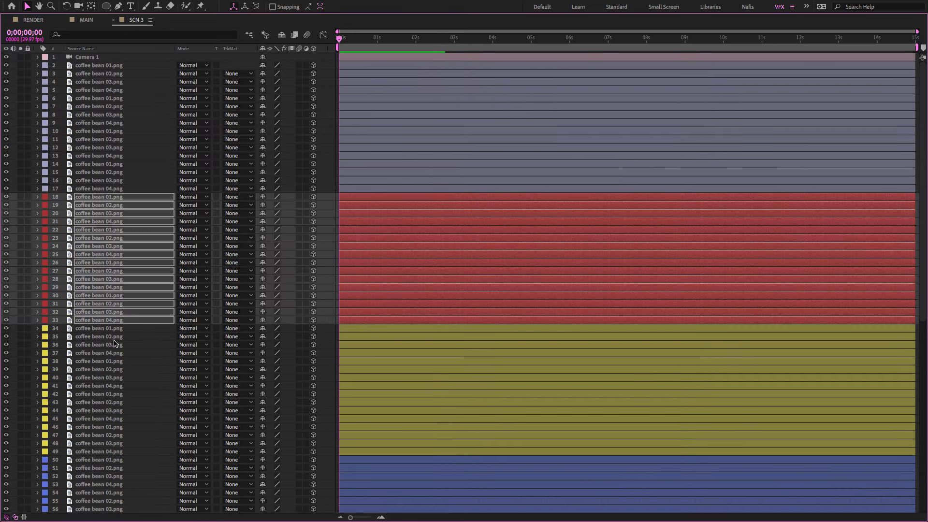
click(119, 329)
shift+click(111, 452)
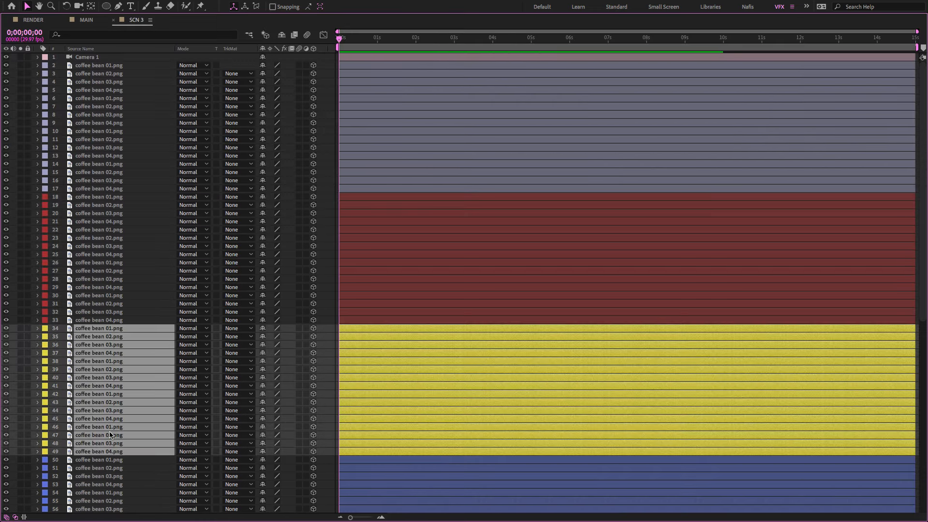
shift+click(107, 386)
click(119, 330)
shift+click(111, 387)
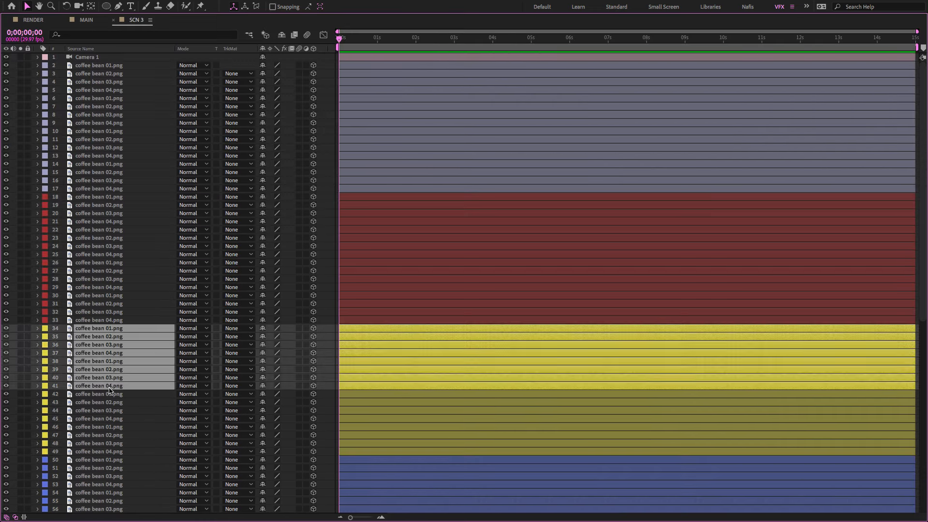
key(grave)
drag(311, 216, 342, 72)
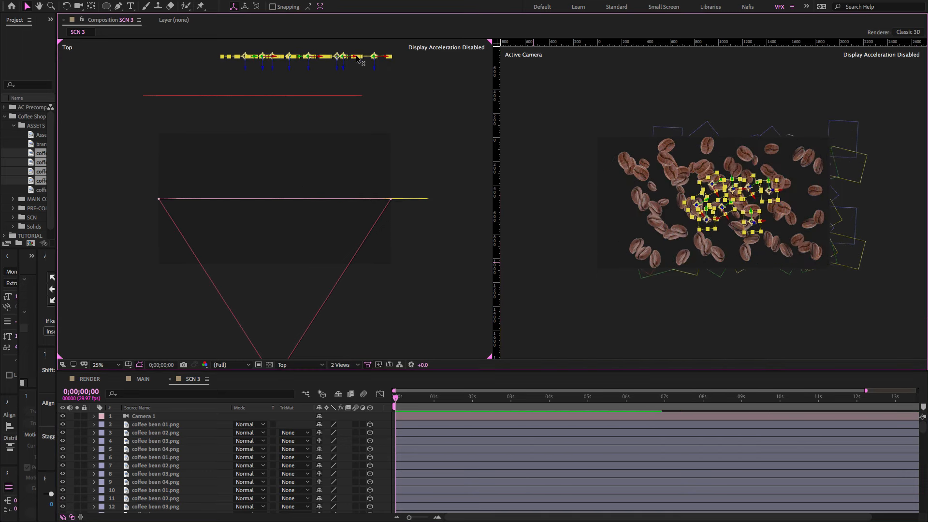
Step: Move the last eight yellow-labelled coffee bean layers back in depth behind the first yellow row
key(grave)
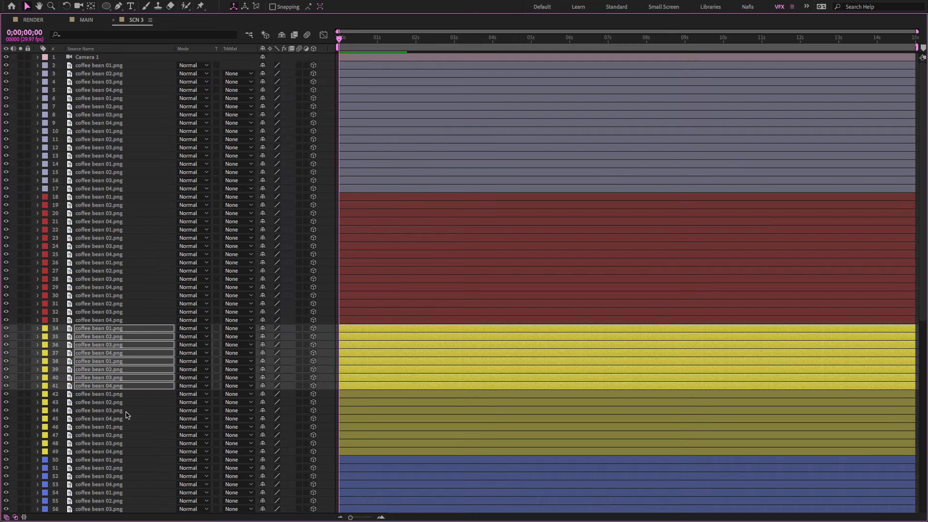
click(126, 395)
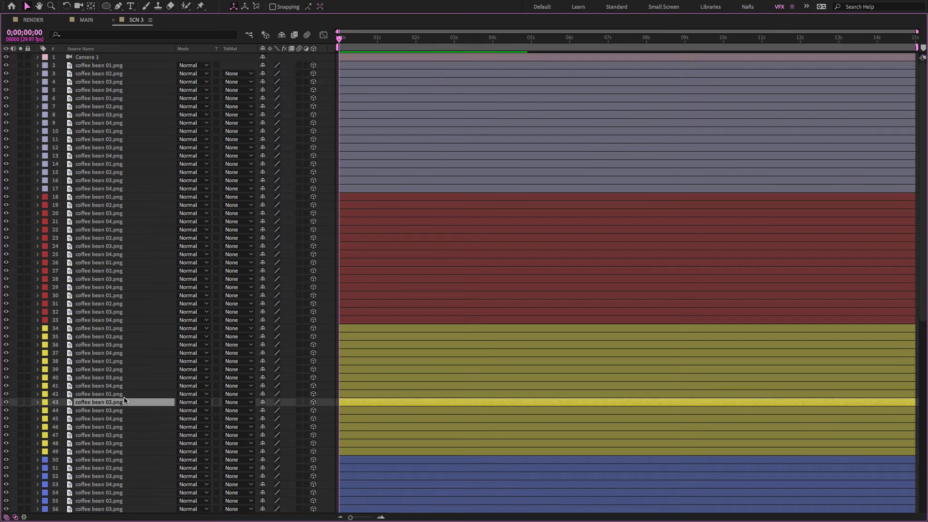
shift+click(116, 453)
key(grave)
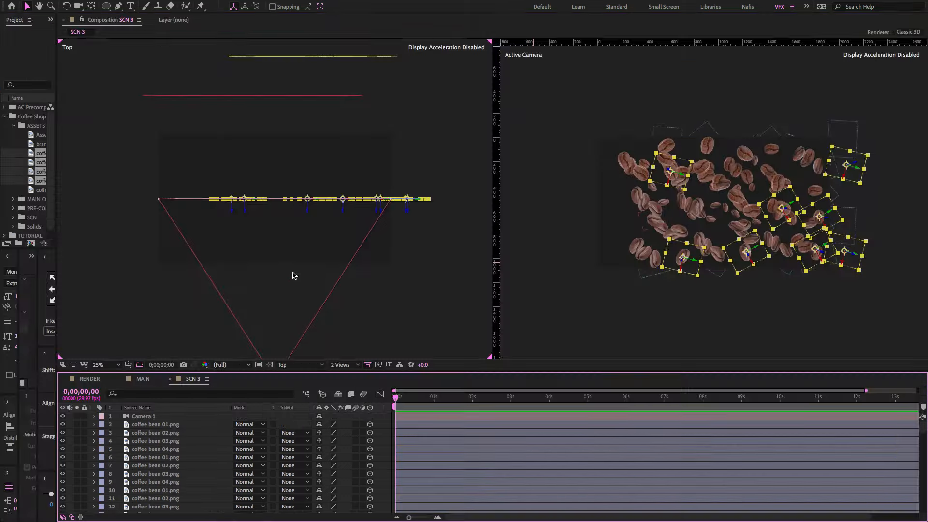
drag(342, 182, 339, 41)
key(comma)
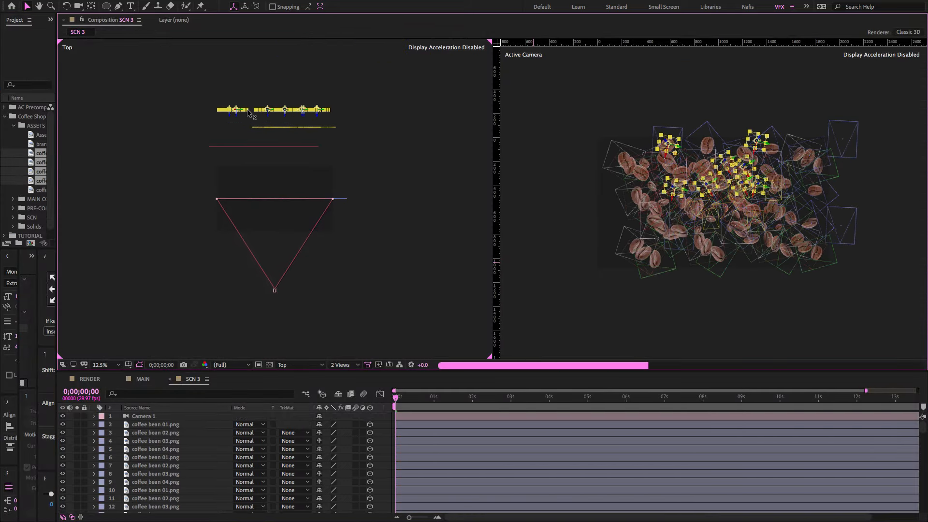
Step: Select the sixteen blue-labelled coffee bean layers and move them back in depth behind both yellow rows
key(grave)
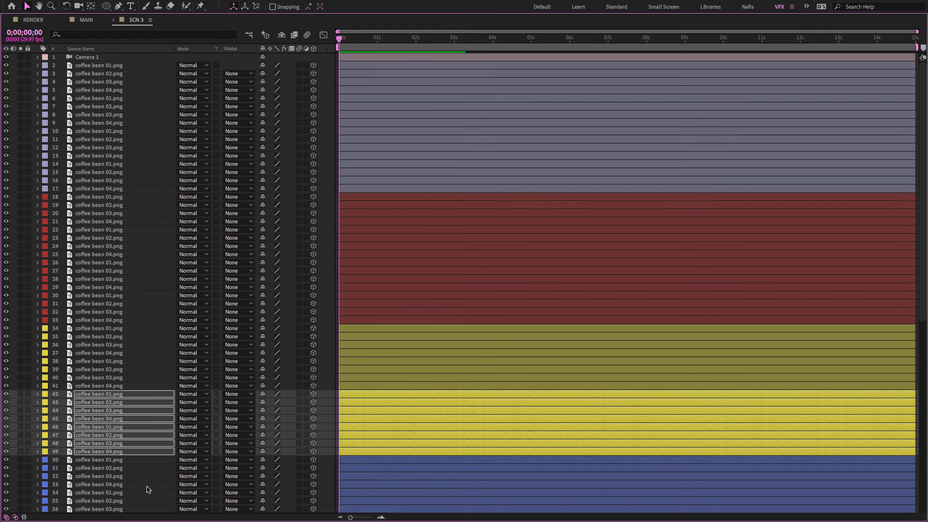
scroll(148, 489, down, 10)
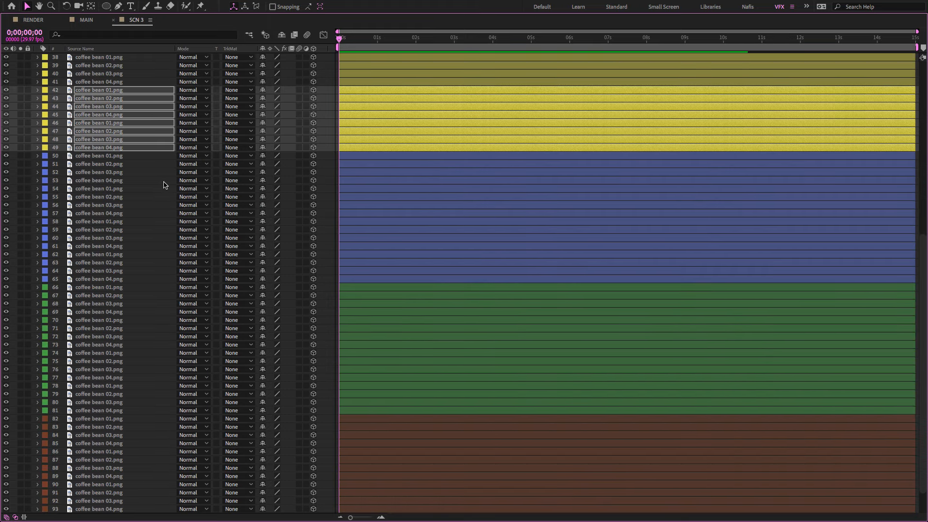
click(150, 156)
shift+click(142, 279)
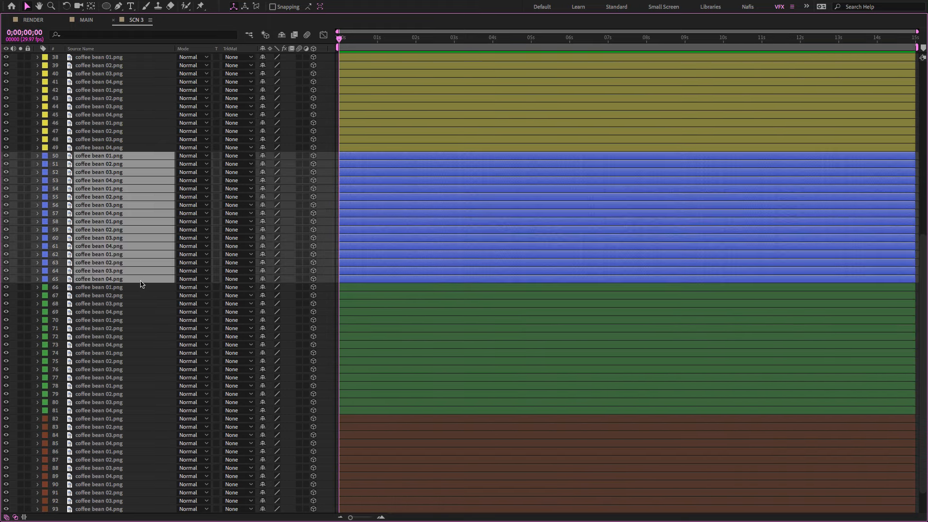
key(grave)
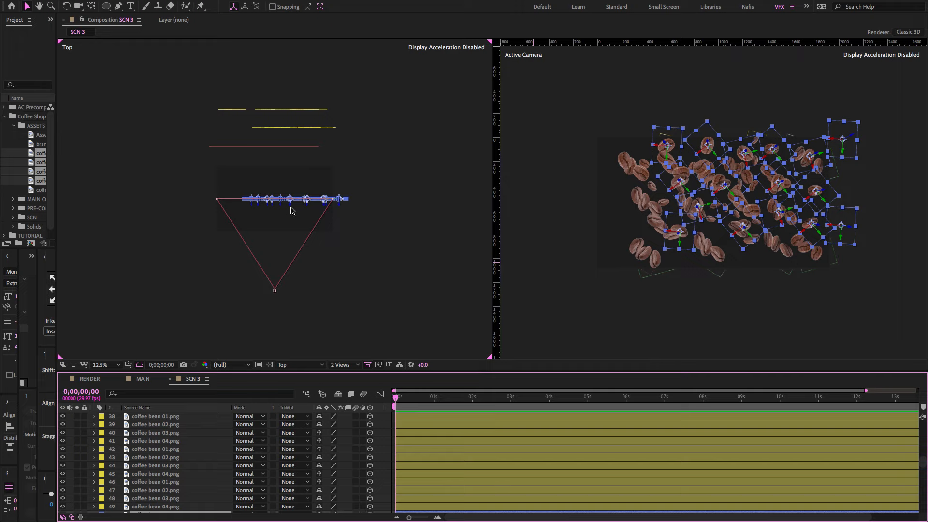
drag(292, 211, 292, 84)
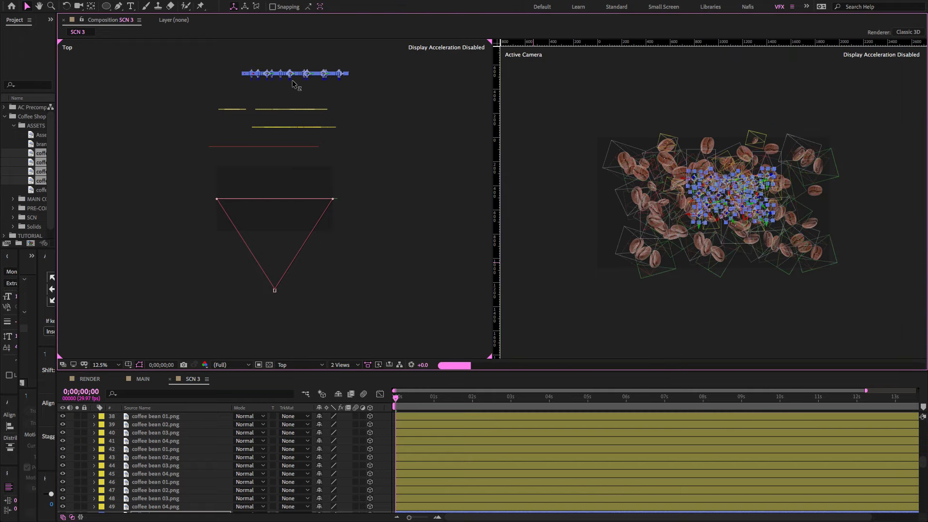
Step: Split the blue beans into two depth rows, with layers 57 to 65 farther back and the remaining blue beans slightly closer to the camera
key(grave)
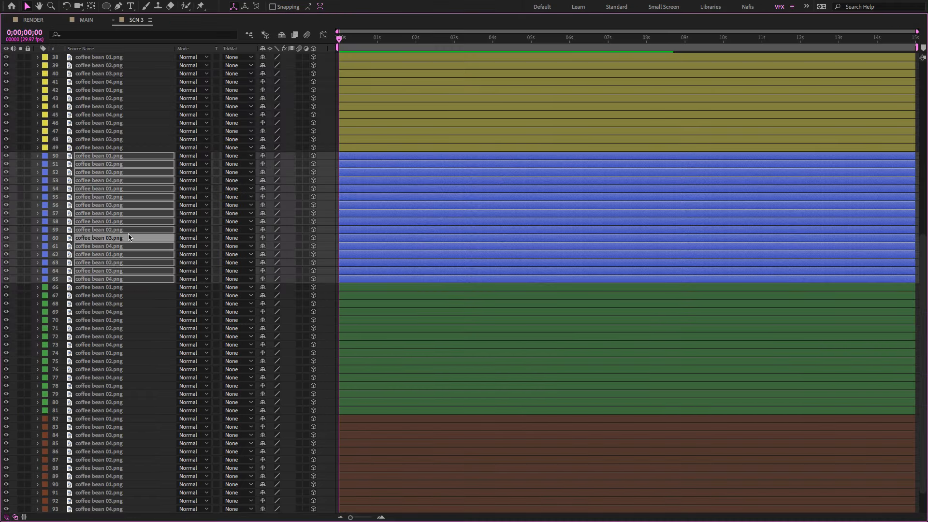
click(131, 213)
shift+click(135, 277)
key(grave)
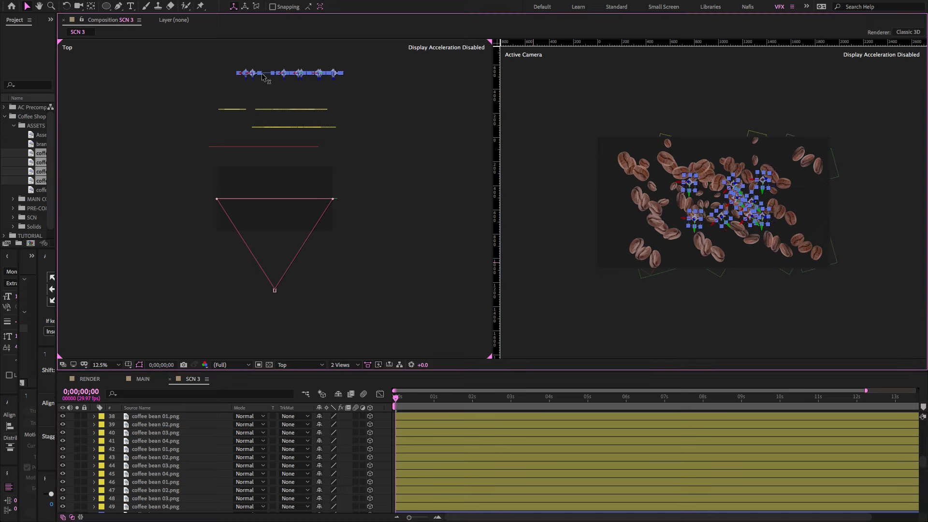
drag(267, 75, 251, 54)
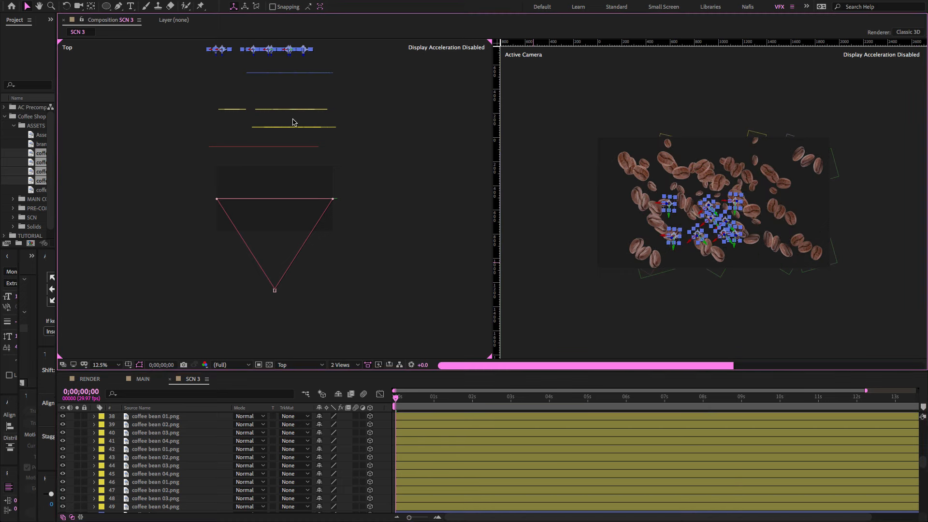
drag(344, 69, 224, 93)
drag(291, 79, 289, 92)
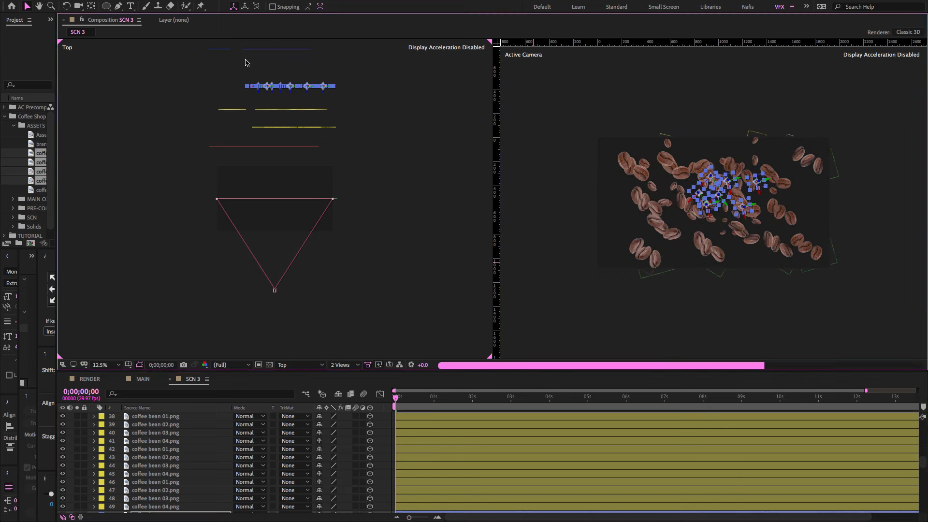
drag(200, 43, 293, 72)
Step: Move the sixteen green-labelled coffee beans behind the blue rows and spread them over three depth rows
key(grave)
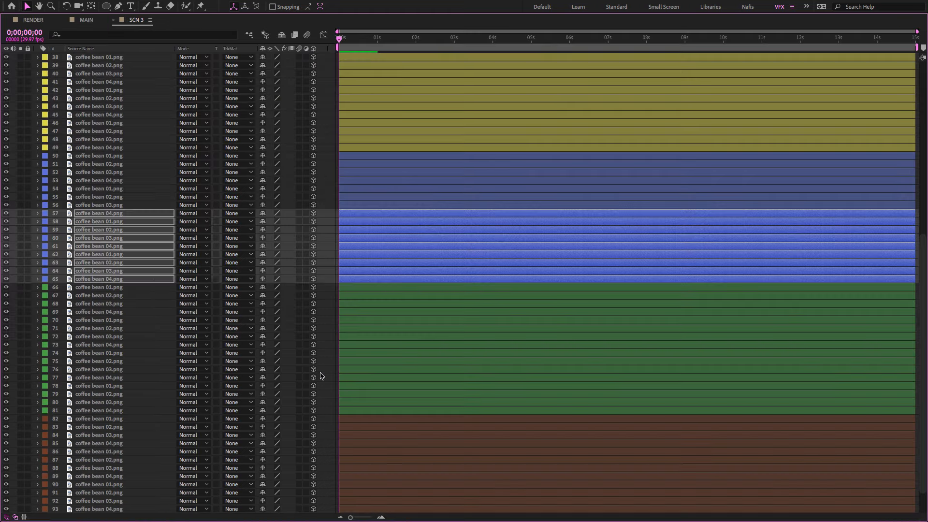
click(111, 287)
shift+click(121, 411)
key(grave)
drag(277, 203, 312, 101)
click(388, 96)
drag(386, 82, 314, 84)
click(282, 64)
mouse_move(266, 60)
mouse_down()
mouse_move(320, 86)
mouse_move(262, 77)
mouse_move(260, 66)
mouse_up()
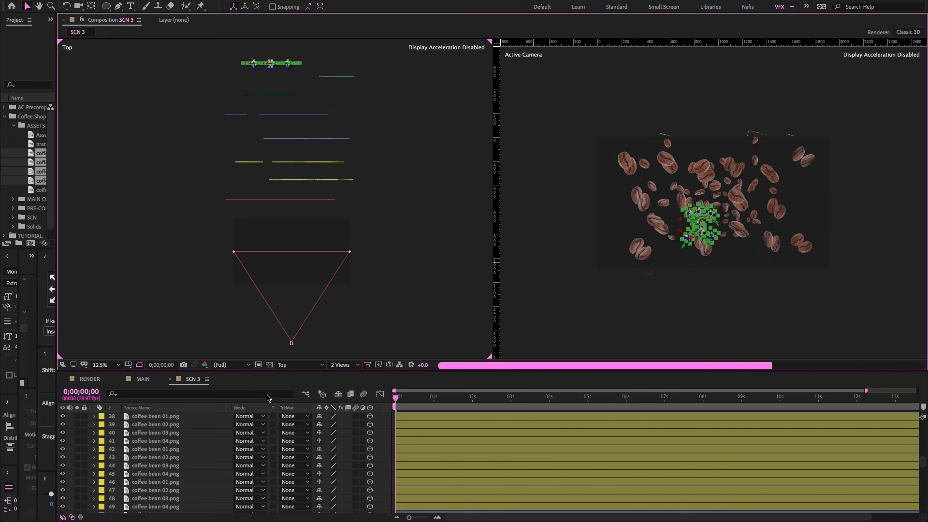
Step: Select the sixteen brown-labelled coffee bean layers and move them back in depth behind the green rows
key(grave)
click(116, 419)
scroll(117, 422, down, 4)
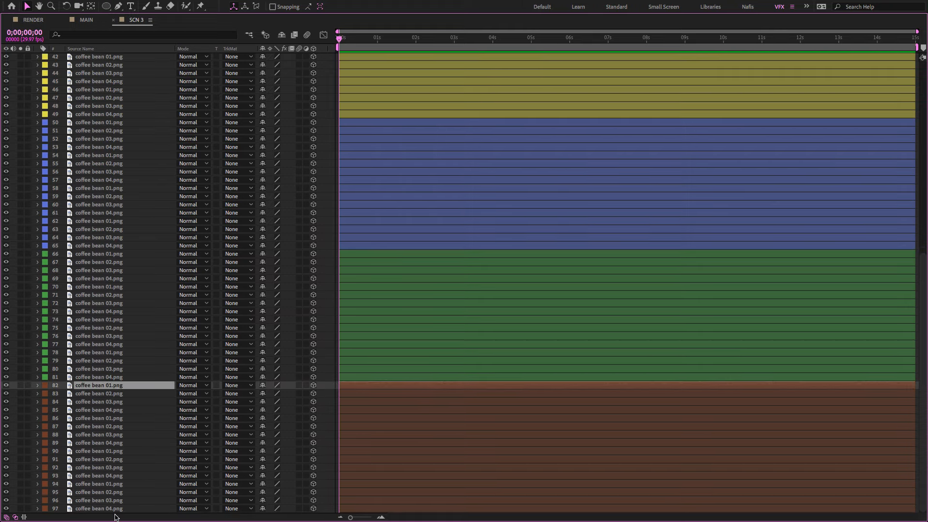
shift+click(116, 509)
key(grave)
drag(306, 261, 306, 52)
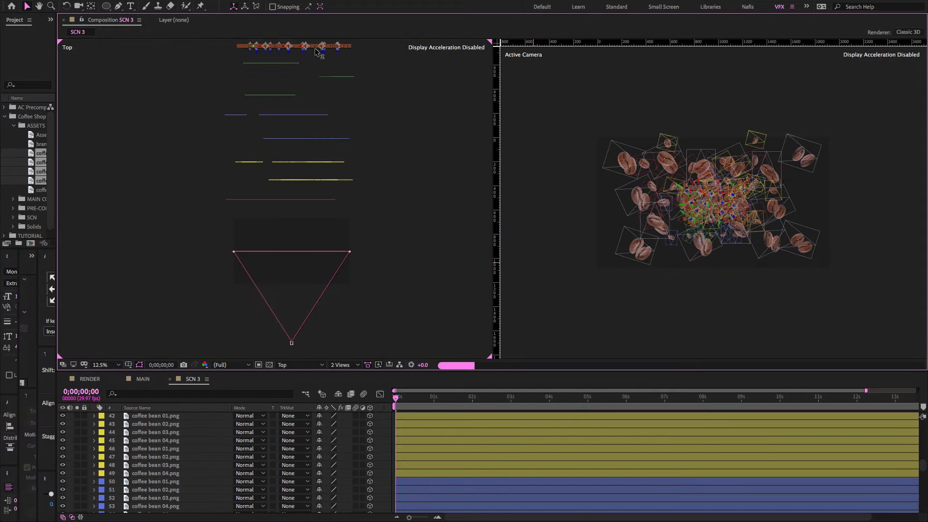
Step: Split the brown-labelled coffee beans into three rows at different depths in the Top view
key(h)
drag(363, 128, 376, 213)
key(v)
click(376, 212)
drag(340, 113, 312, 66)
mouse_move(306, 115)
mouse_down()
mouse_move(256, 131)
mouse_move(300, 129)
mouse_up()
drag(248, 54, 360, 111)
Step: Turn on Depth of Field for Camera 1 and set its Aperture to 150 pixels
click(713, 312)
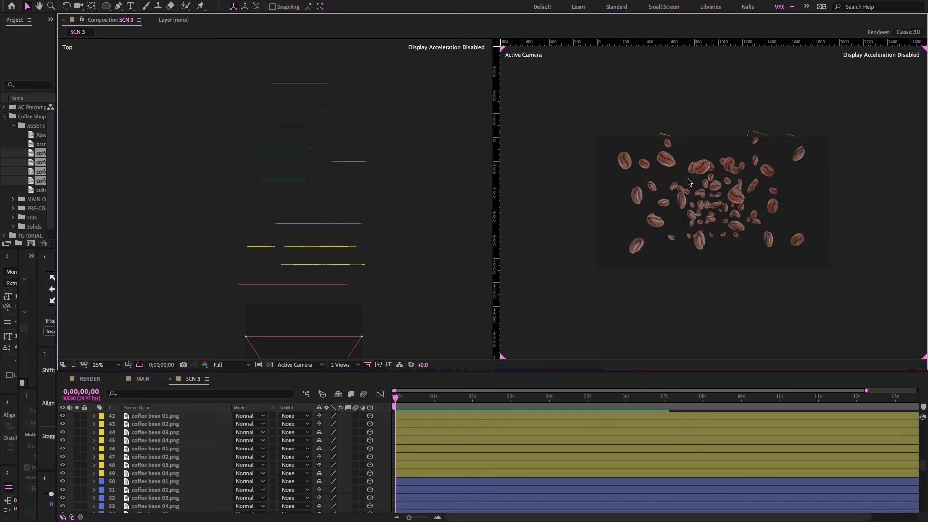
key(period)
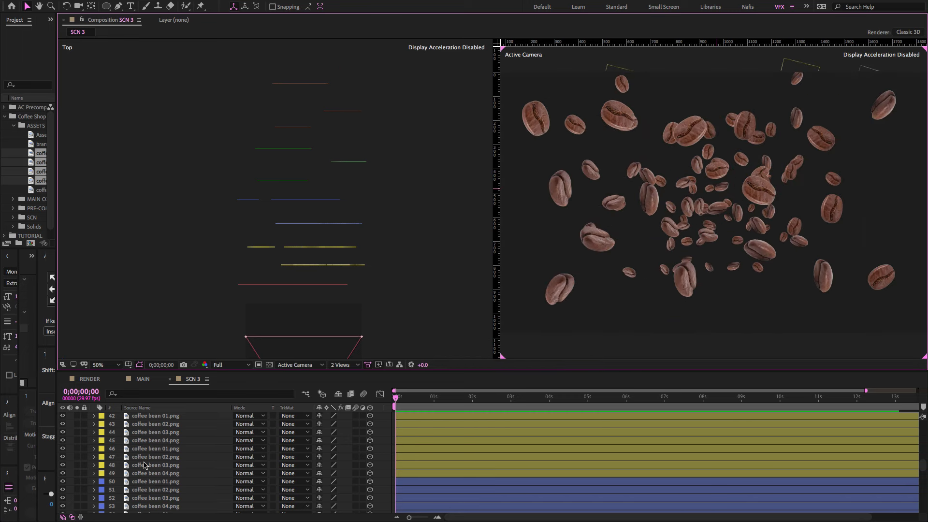
scroll(154, 459, up, 15)
click(169, 417)
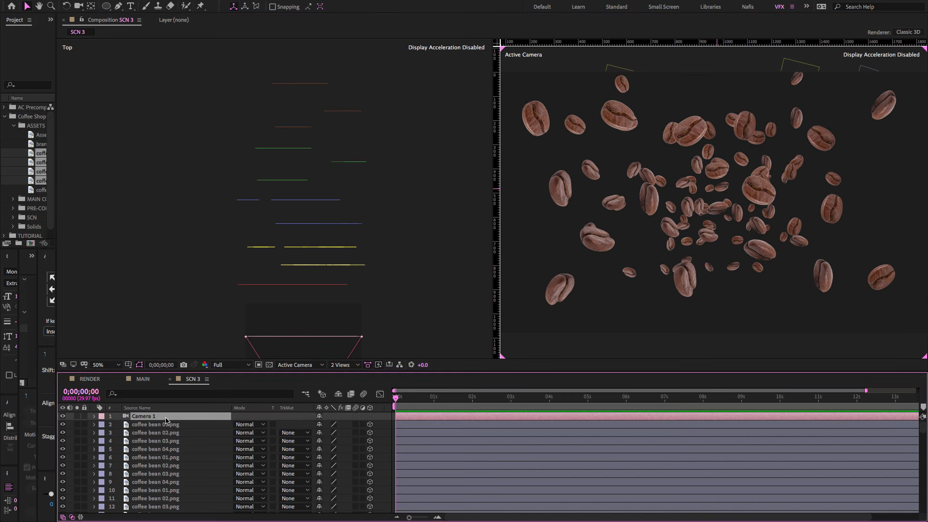
click(97, 416)
click(94, 416)
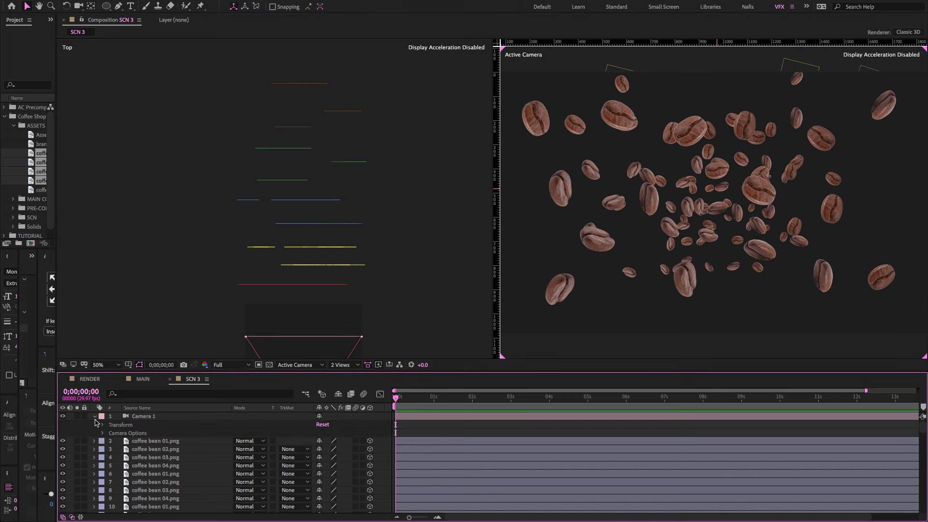
click(102, 433)
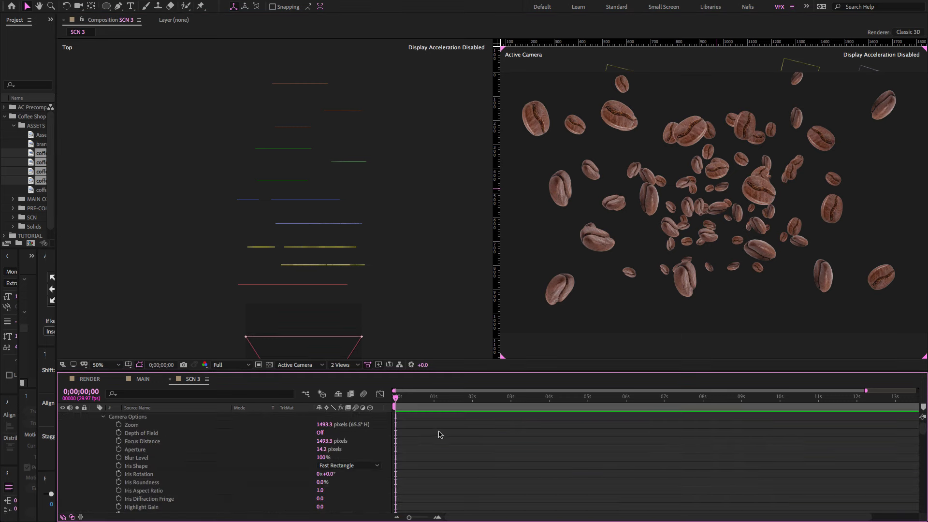
click(319, 433)
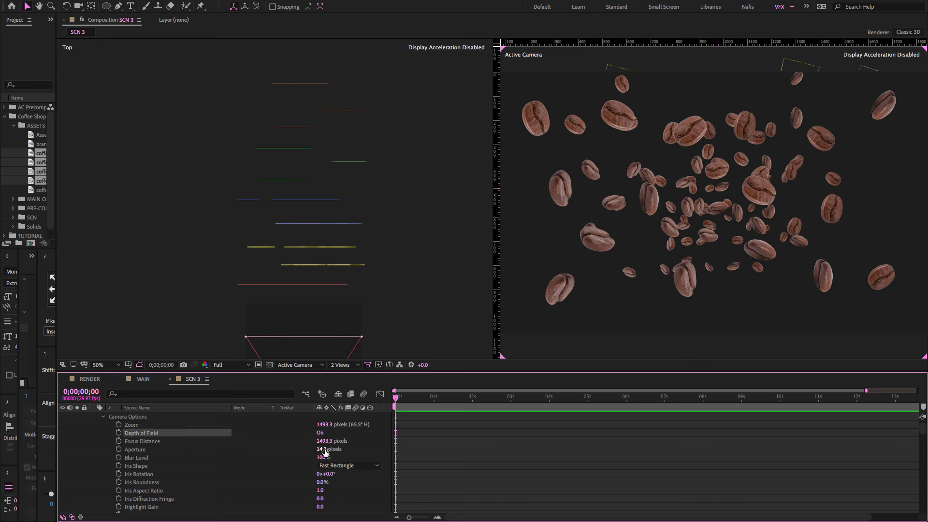
text(200)
key(Return)
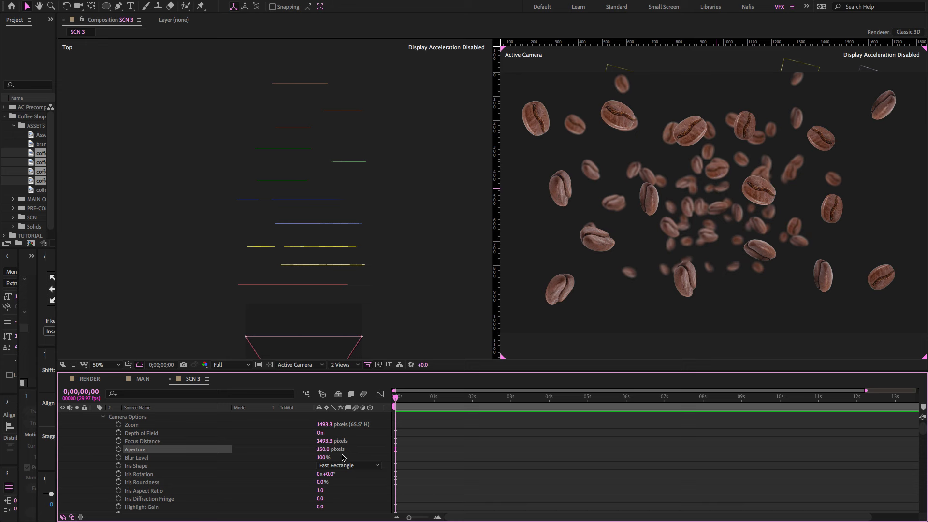
Step: Keyframe Camera 1's Position on the first frame and fly it forward through the beans to Z 4046.7 at 3 seconds
scroll(164, 465, up, 2)
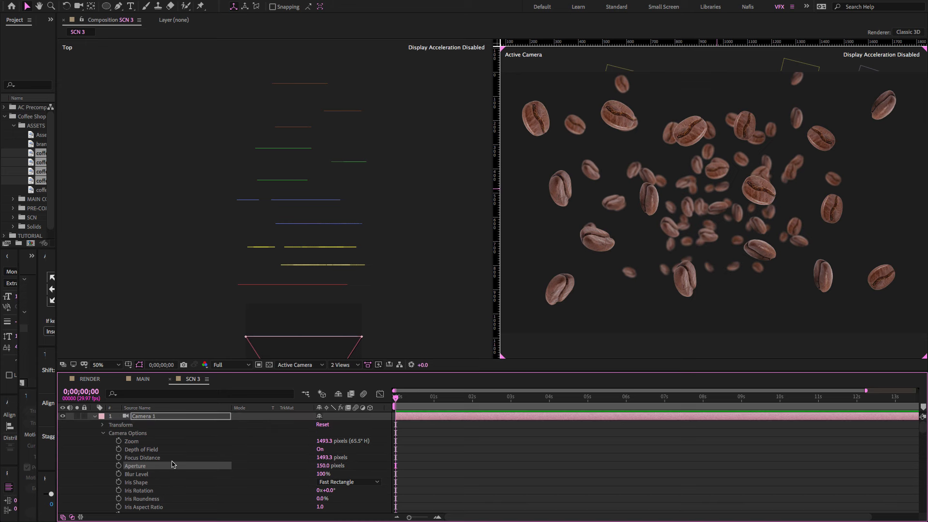
click(161, 417)
key(p)
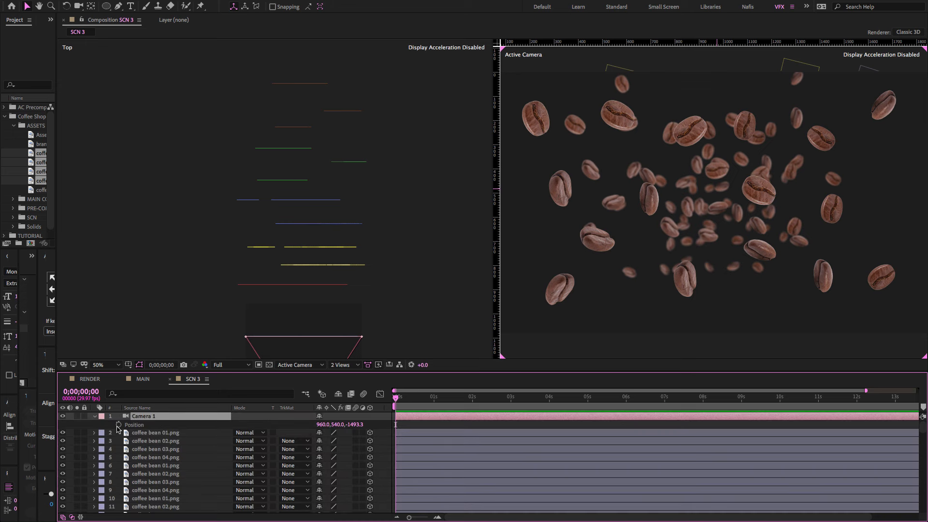
click(119, 425)
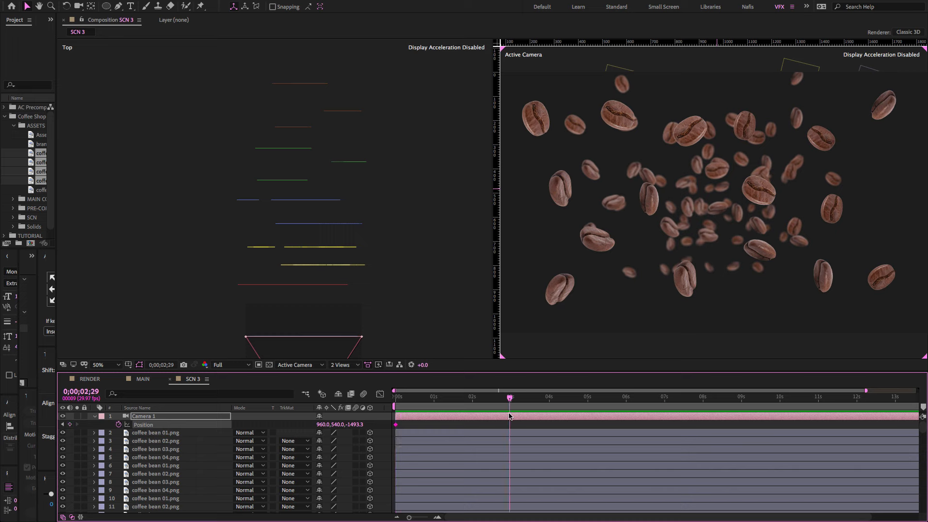
drag(369, 426, 455, 431)
drag(358, 424, 469, 426)
drag(353, 425, 420, 424)
key(space)
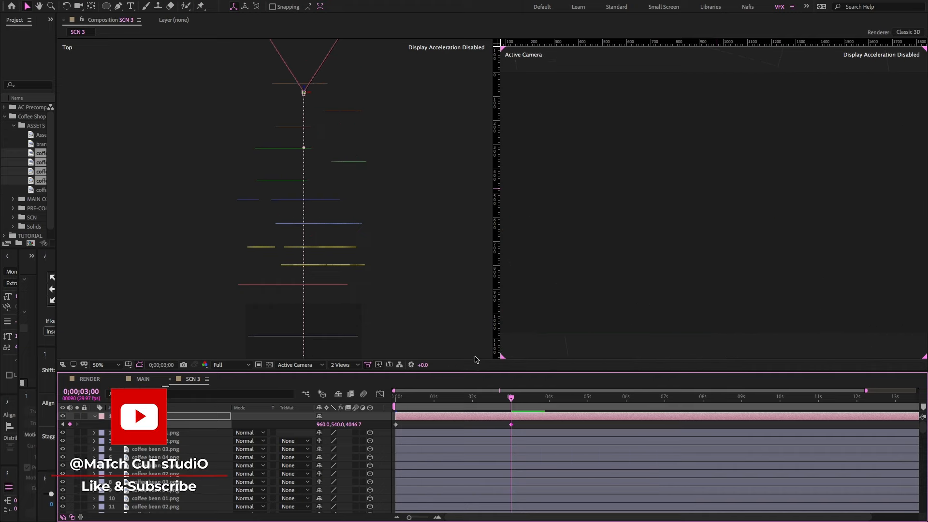
Step: Set the preview resolution to Third and check the camera move at several points in time
key(Home)
click(232, 365)
click(229, 408)
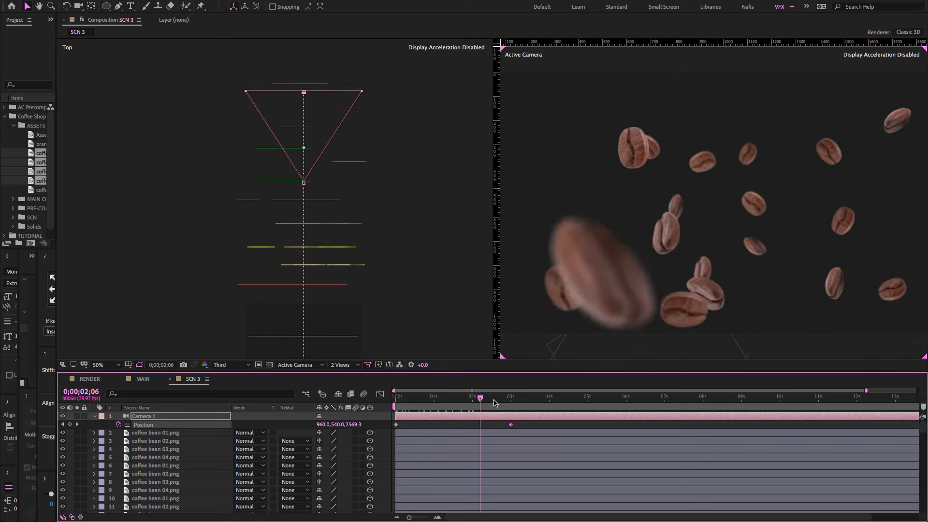
click(447, 398)
key(Home)
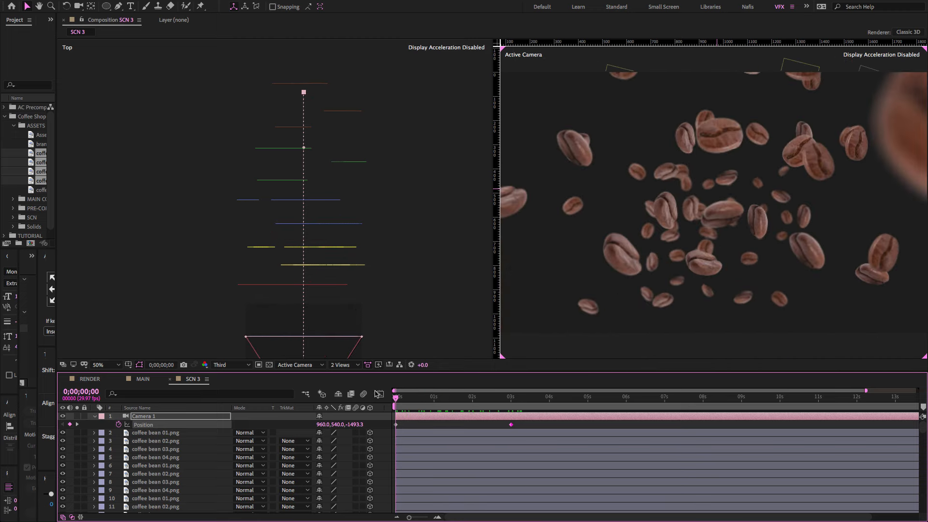
Step: Apply Easy Ease to both Camera 1 Position keyframes and shorten the work area to just over 3 seconds
drag(531, 423, 389, 443)
key(F9)
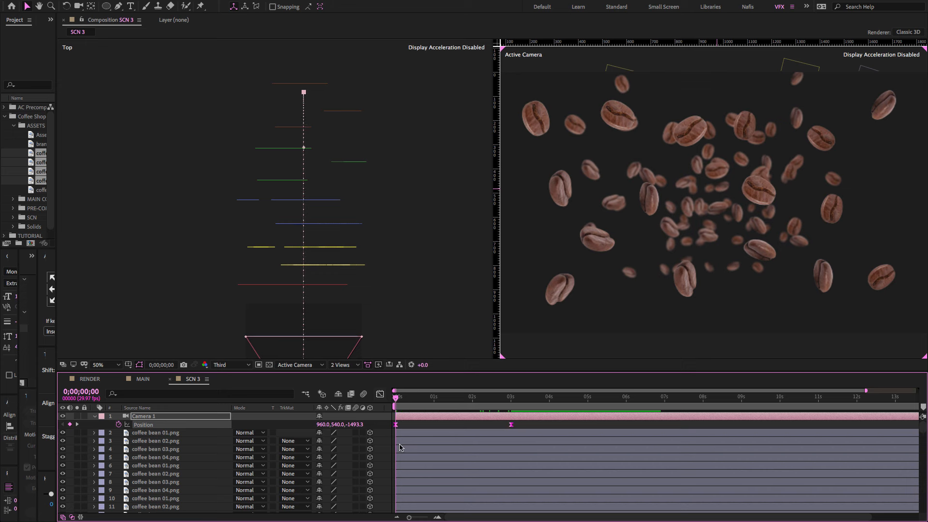
drag(472, 402, 397, 399)
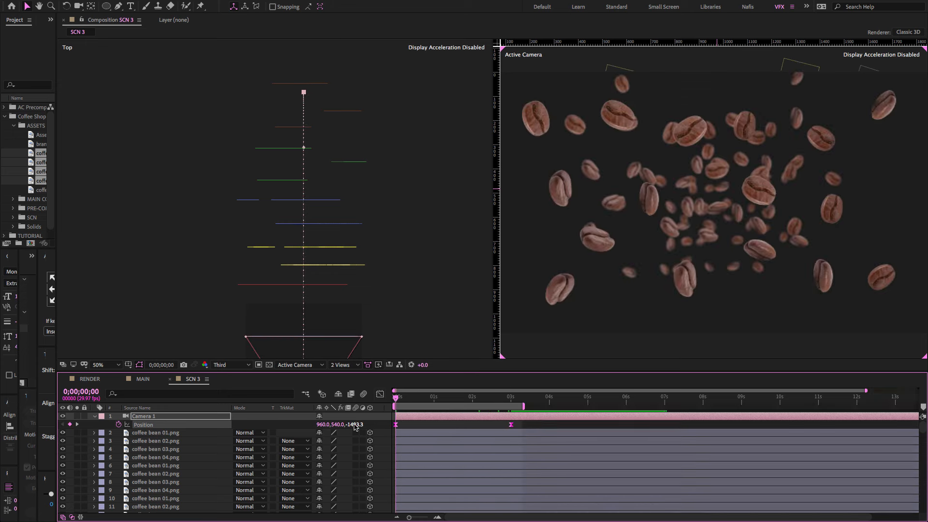
key(space)
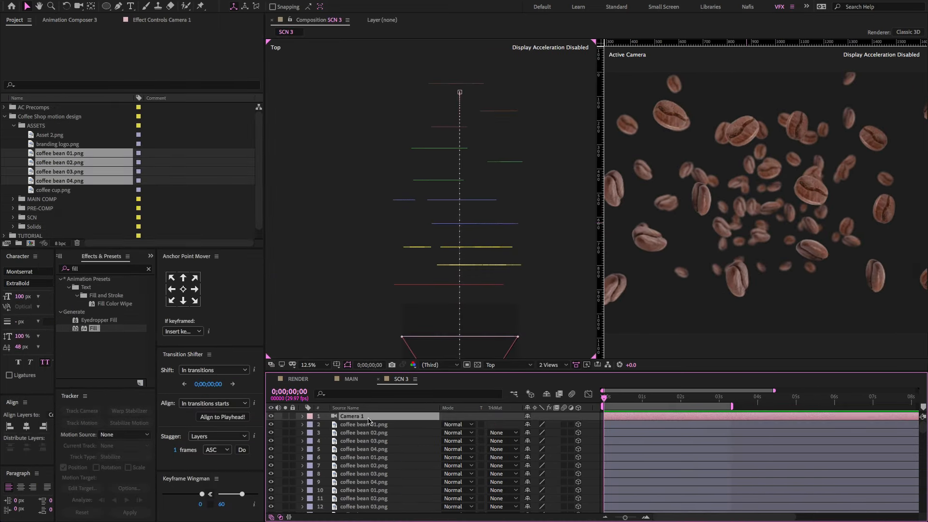
Step: Pre-compose all layers of SCN 3 into a composition named PARALAX 3D COFFEE BEANS, moving all attributes
key(ctrl+a)
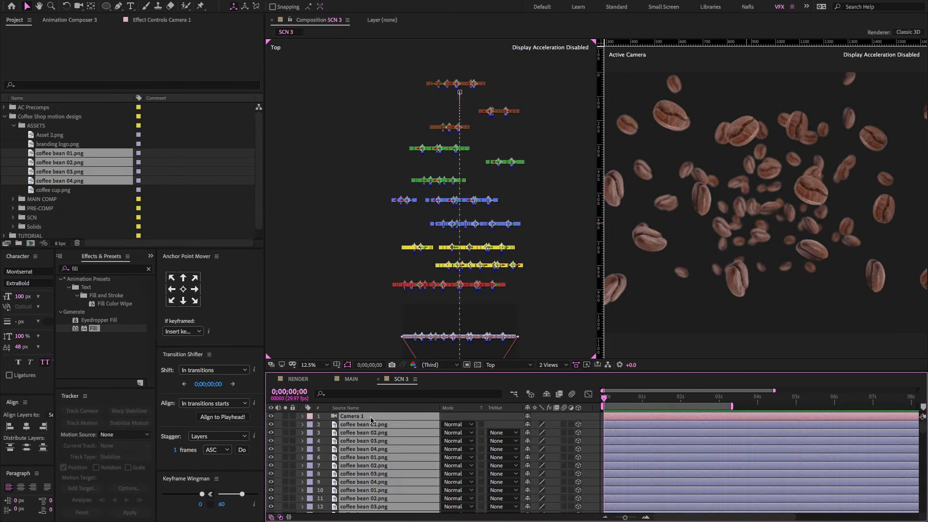
right_click(371, 420)
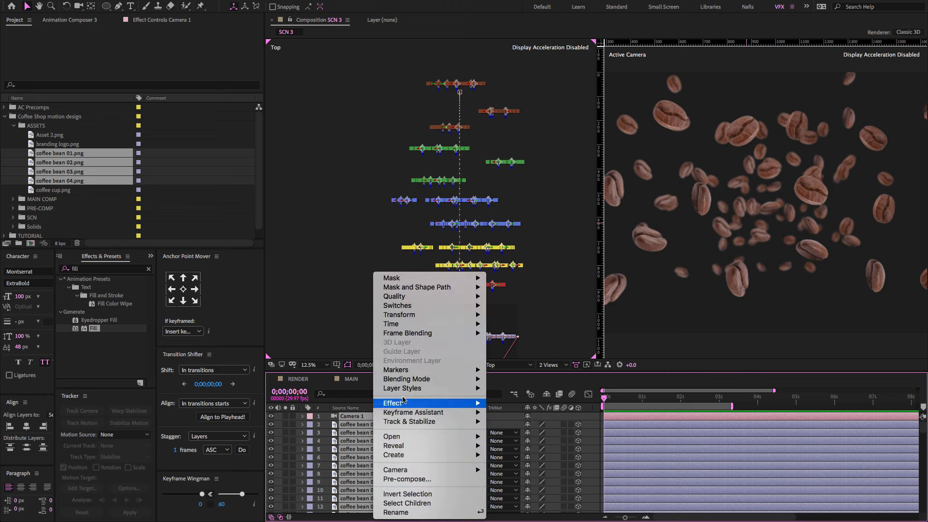
click(407, 479)
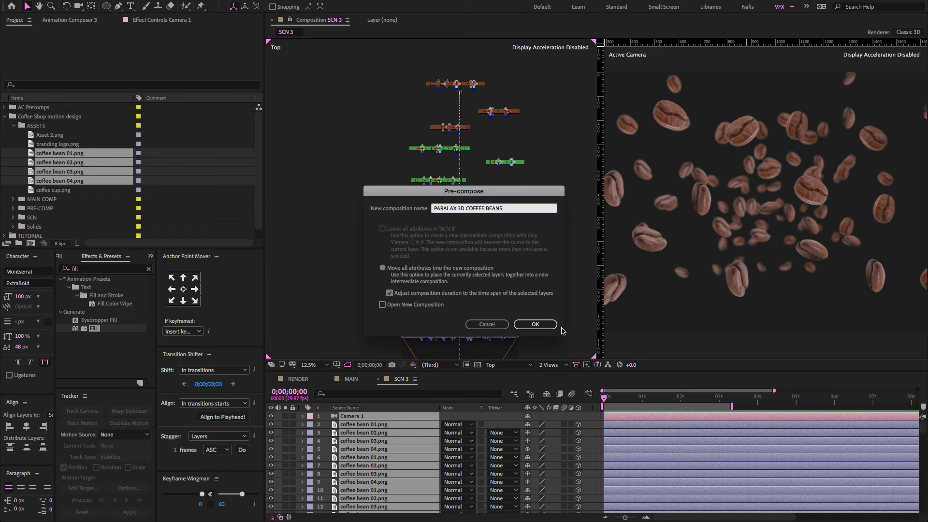
click(526, 325)
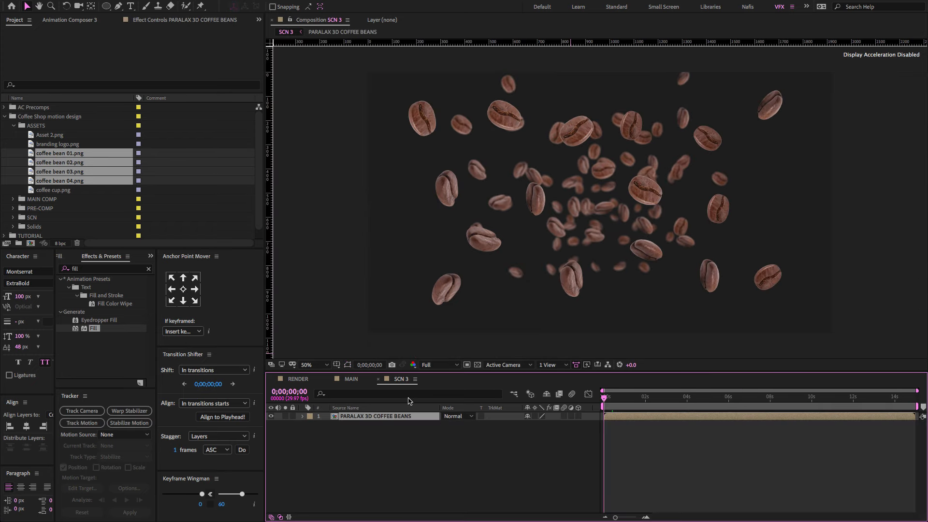
Step: Inside PARALAX 3D COFFEE BEANS, keyframe Camera 1's Z Rotation at 80° on the first frame
double_click(399, 418)
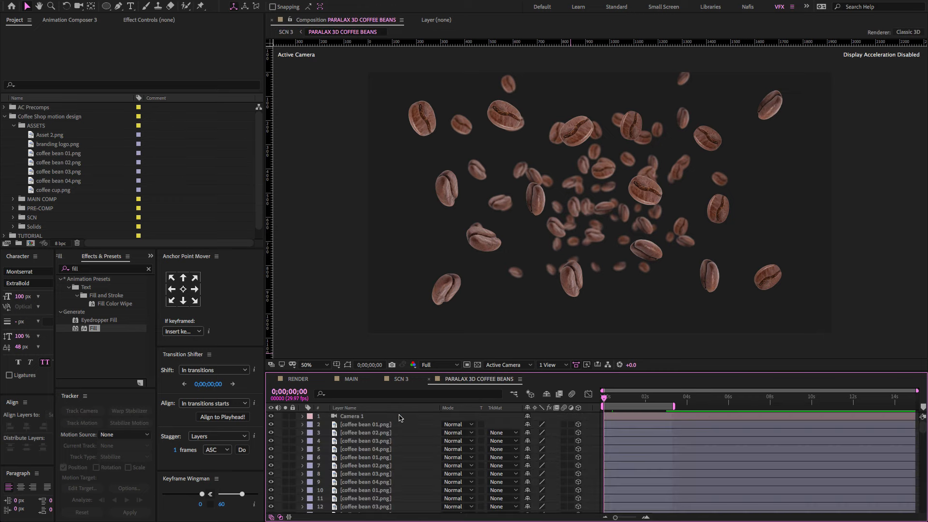
key(space)
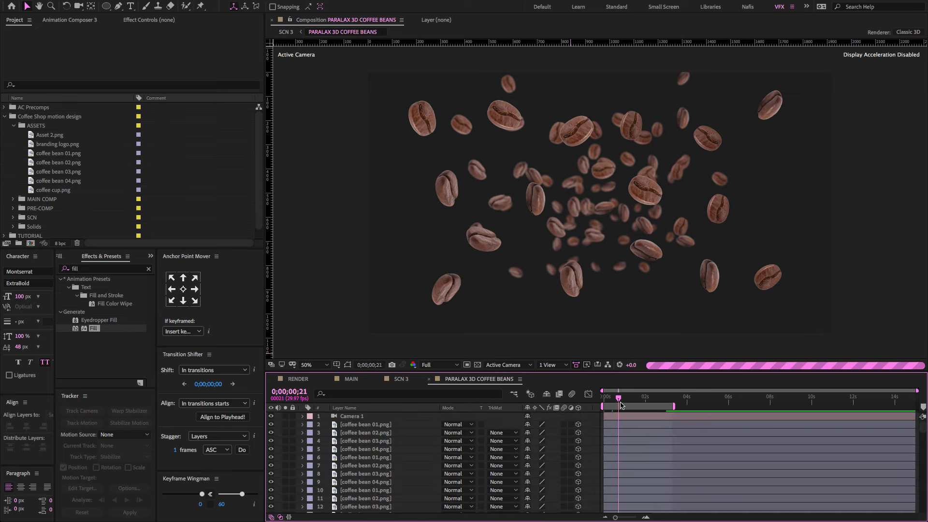
click(382, 417)
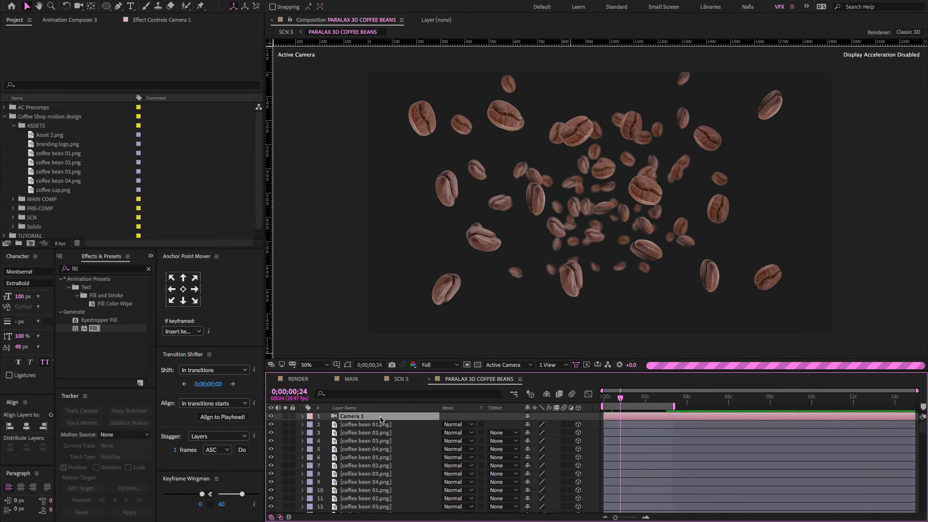
key(p)
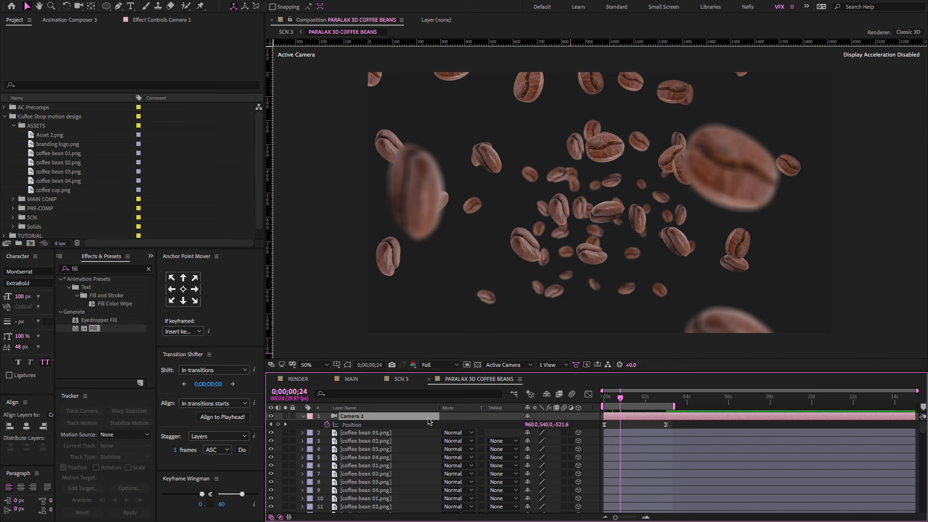
key(r)
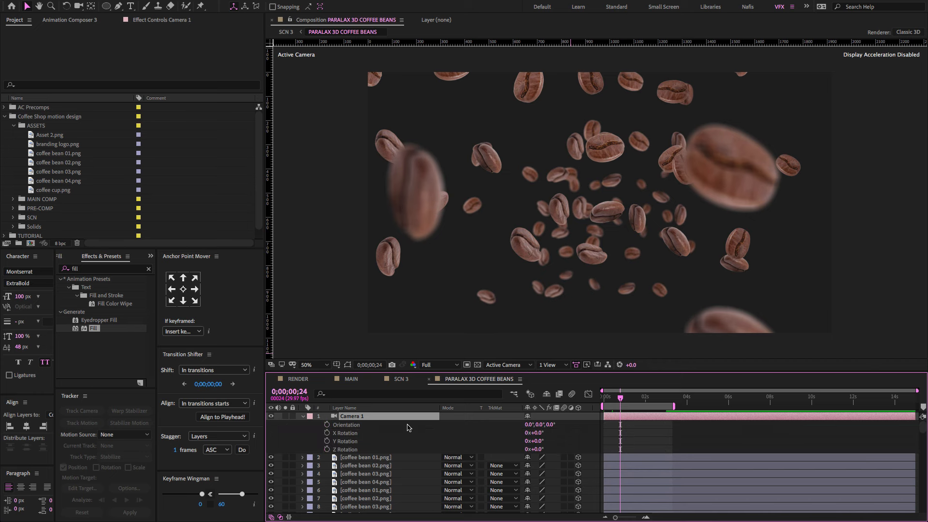
key(shift+p)
drag(614, 397, 604, 397)
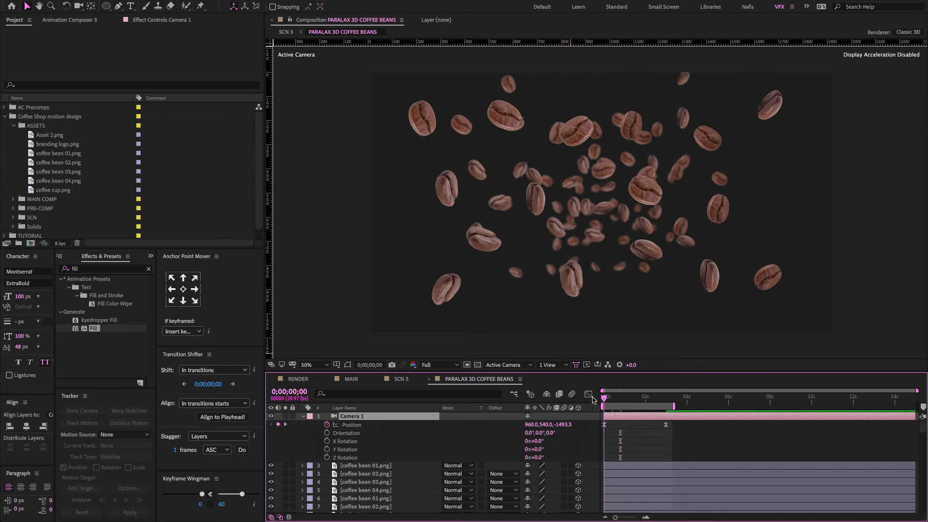
click(326, 458)
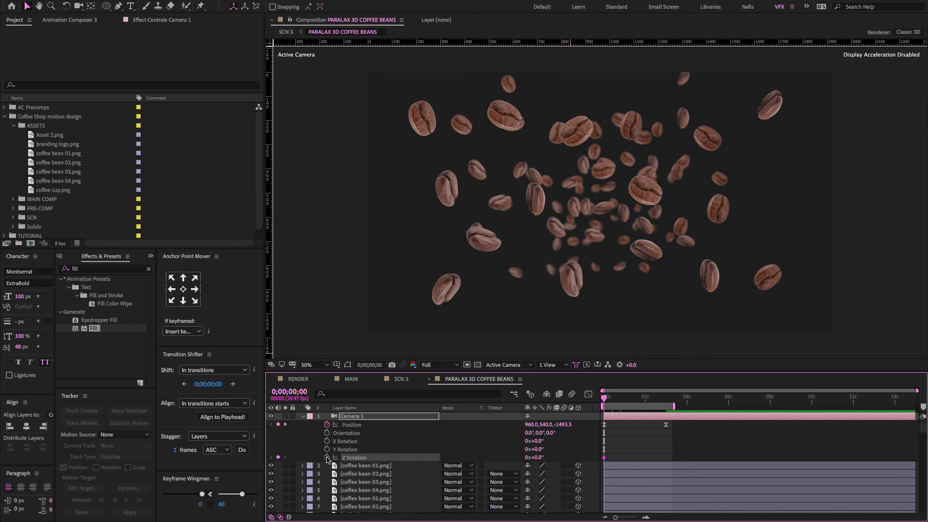
click(539, 457)
text(80)
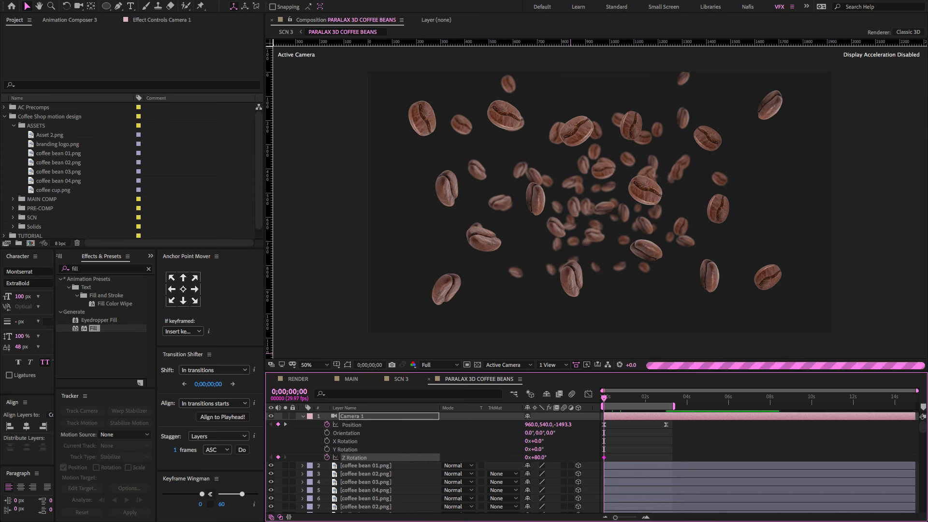
key(Return)
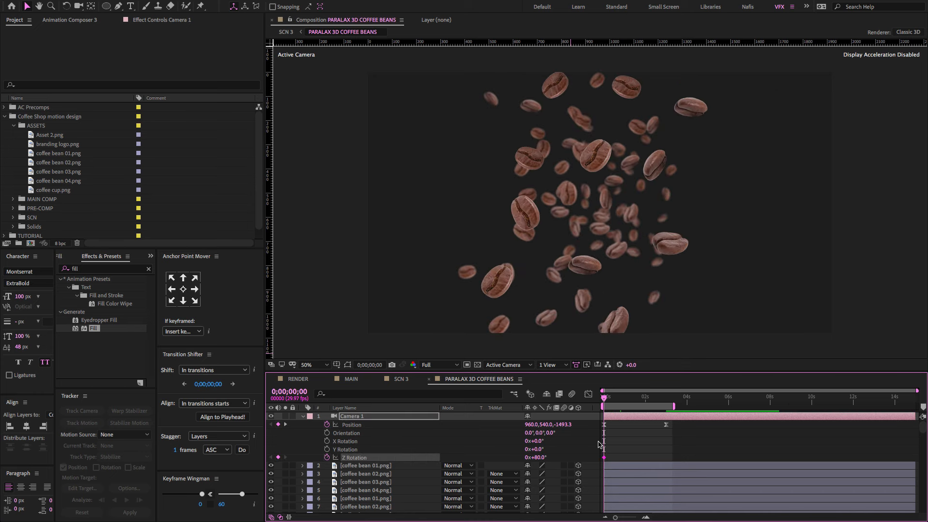
Step: Set Camera 1's Z Rotation to 0° at its second Position keyframe and apply Easy Ease to the rotation keyframes
drag(619, 402, 664, 412)
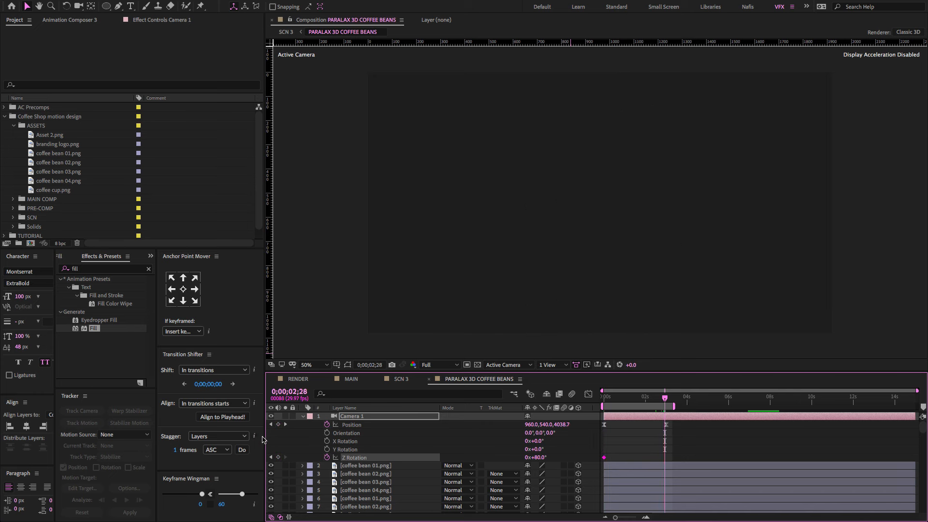
click(285, 425)
click(537, 457)
text(0)
key(Return)
drag(730, 442, 599, 470)
key(F9)
Step: Set the PARALAX 3D COFFEE BEANS preview resolution to Third and show Camera 1's Camera Options
mouse_move(600, 399)
mouse_down()
mouse_move(686, 402)
mouse_move(600, 407)
mouse_up()
click(444, 365)
click(445, 408)
key(a)
key(a)
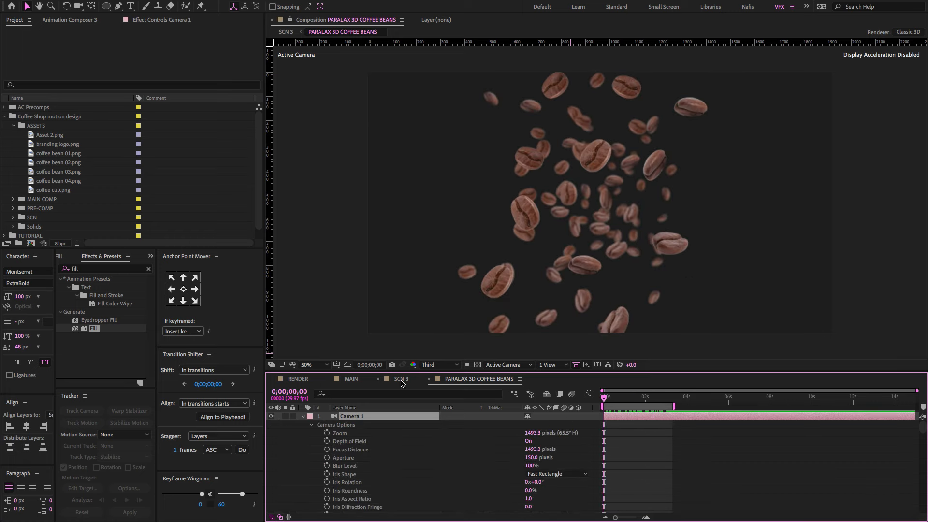
Step: Return to SCN 3 and add branding logo.png above the PARALAX 3D COFFEE BEANS layer
click(401, 379)
click(402, 381)
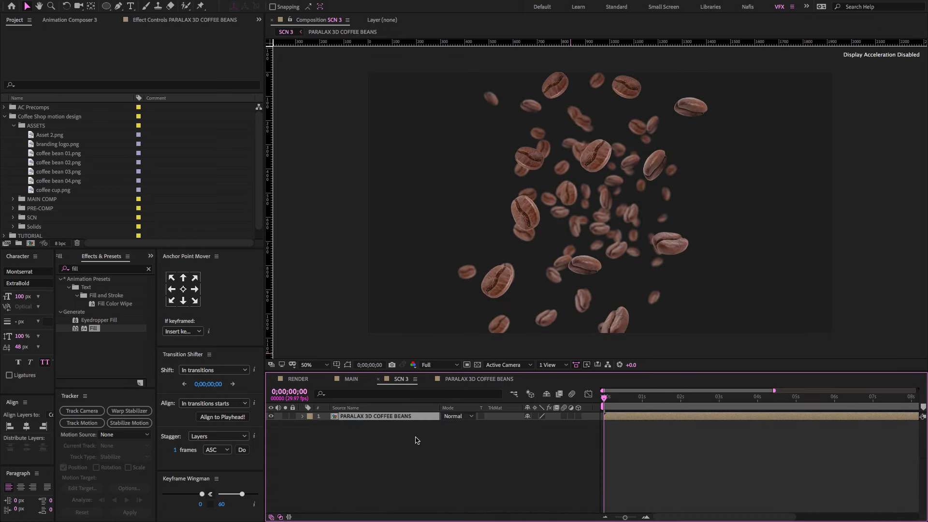
click(404, 451)
drag(35, 145, 437, 415)
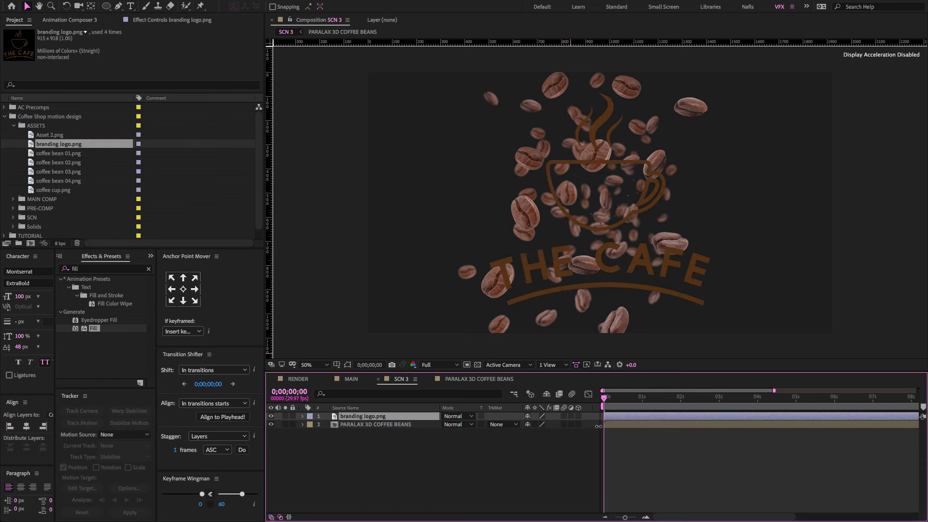
click(564, 417)
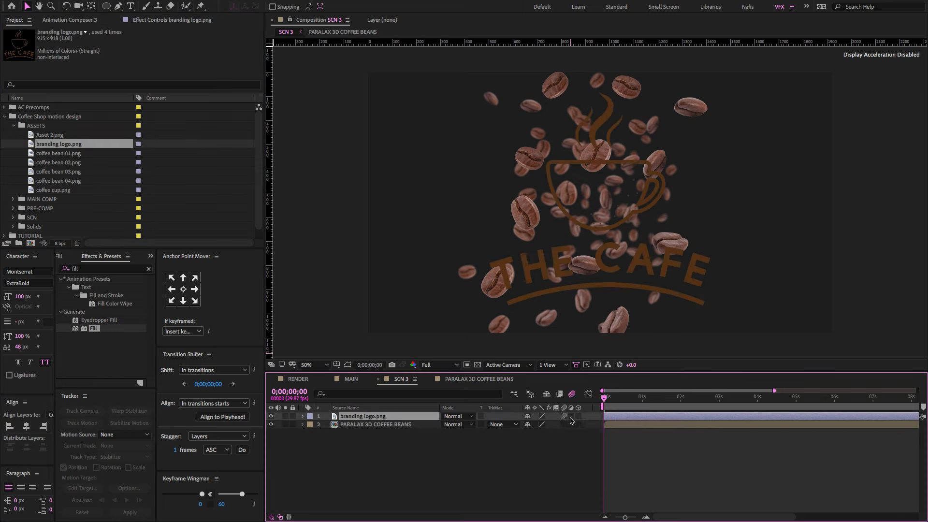
double_click(406, 418)
click(359, 419)
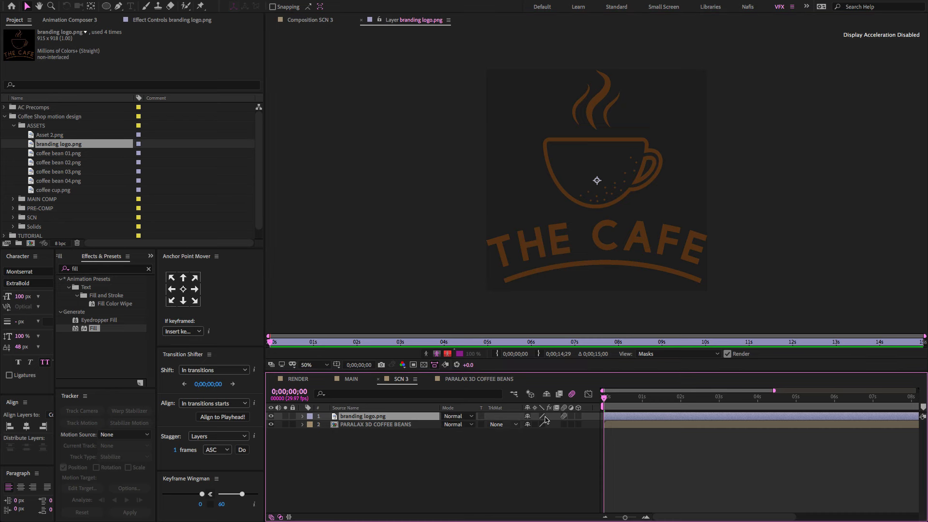
click(564, 416)
Step: Enable motion blur for all bean layers inside PARALAX 3D COFFEE BEANS and for its layer in SCN 3
double_click(384, 425)
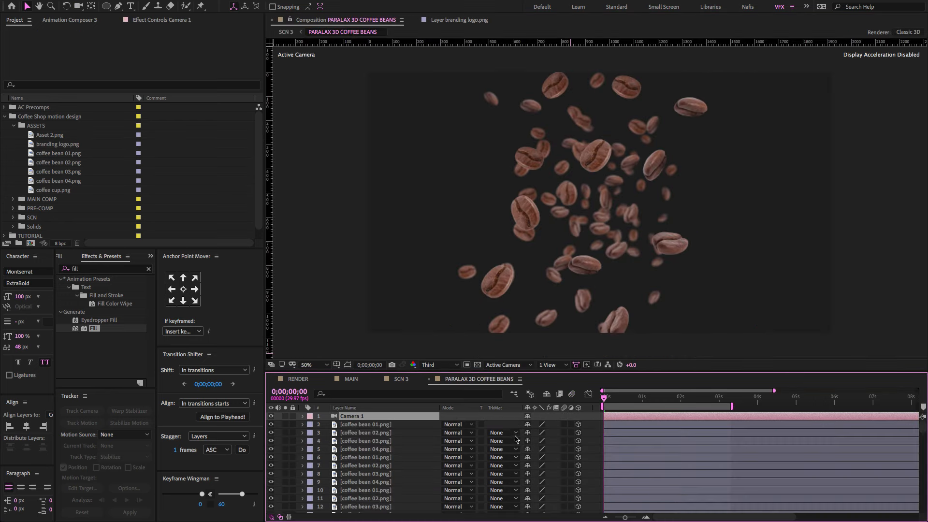
key(ctrl+a)
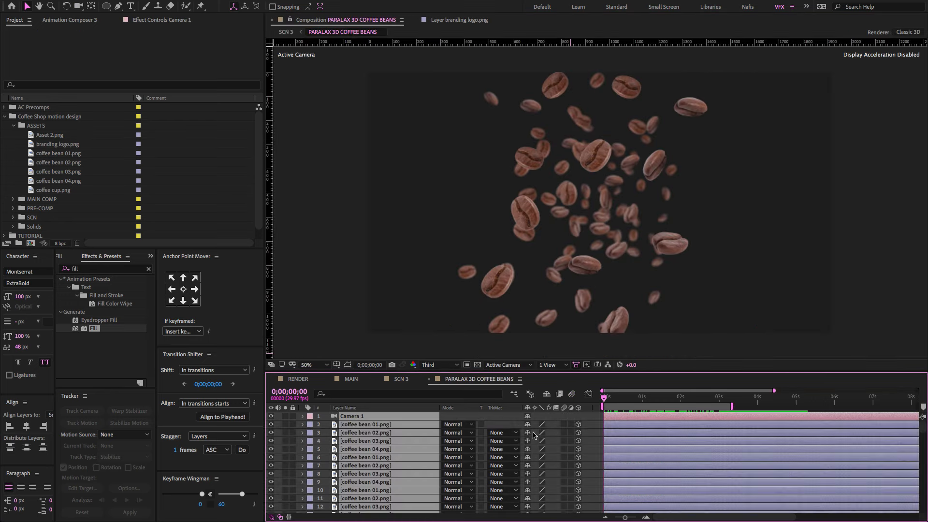
click(563, 426)
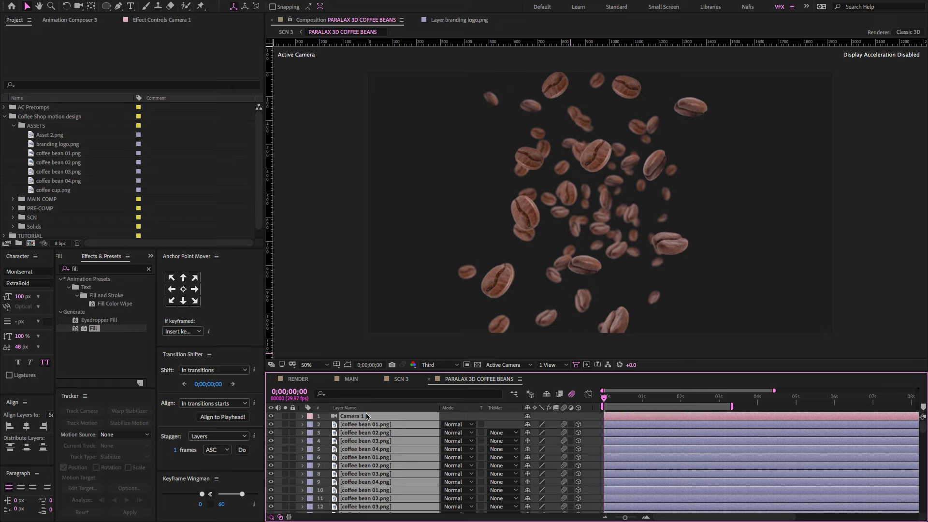
click(401, 379)
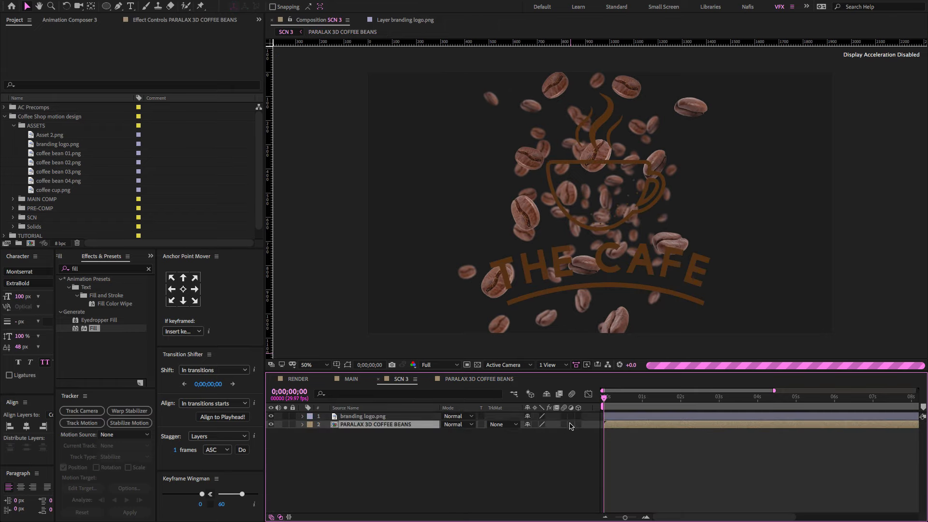
Step: Make the branding logo.png layer 3D, show its Position, Rotation and Scale properties, and set its scale to 32%
click(381, 417)
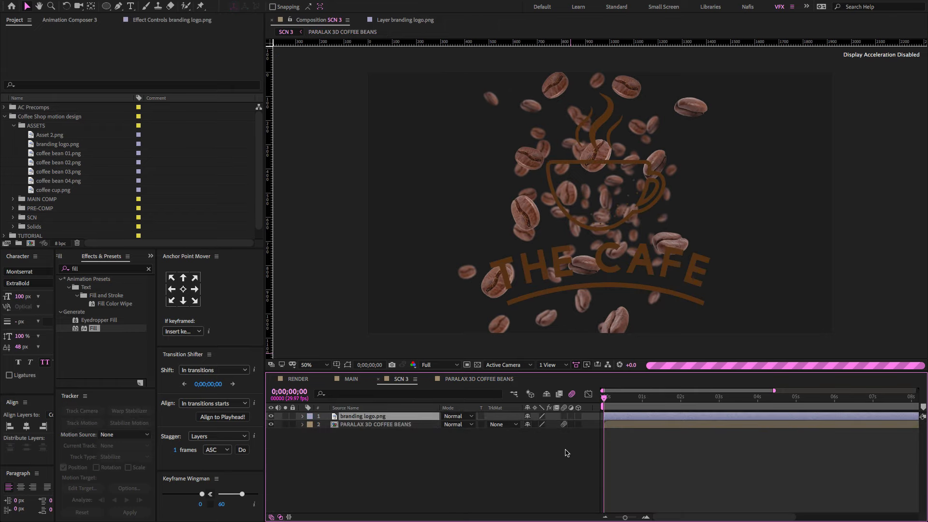
click(578, 416)
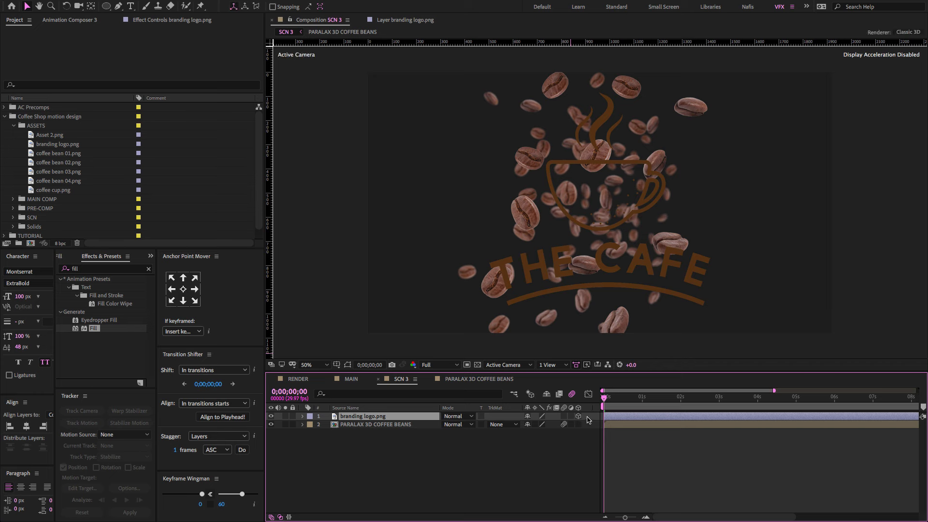
key(p)
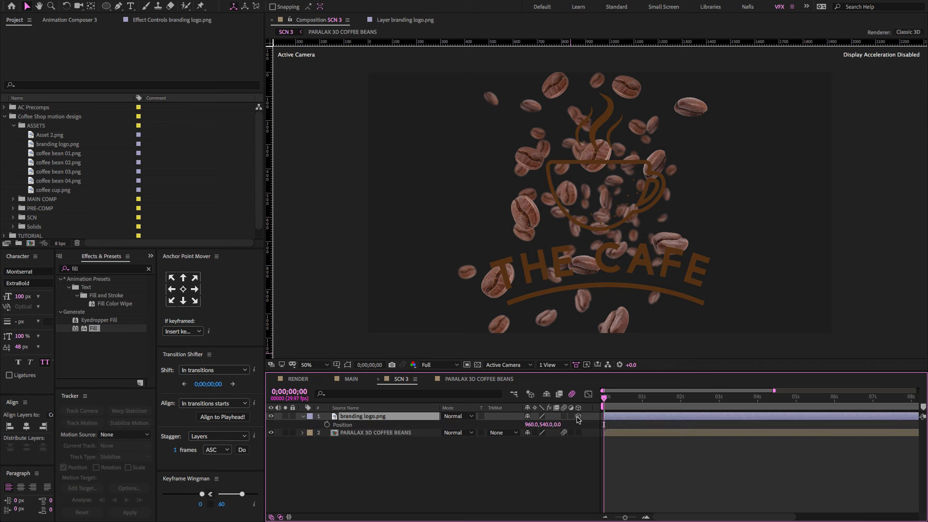
key(shift+r)
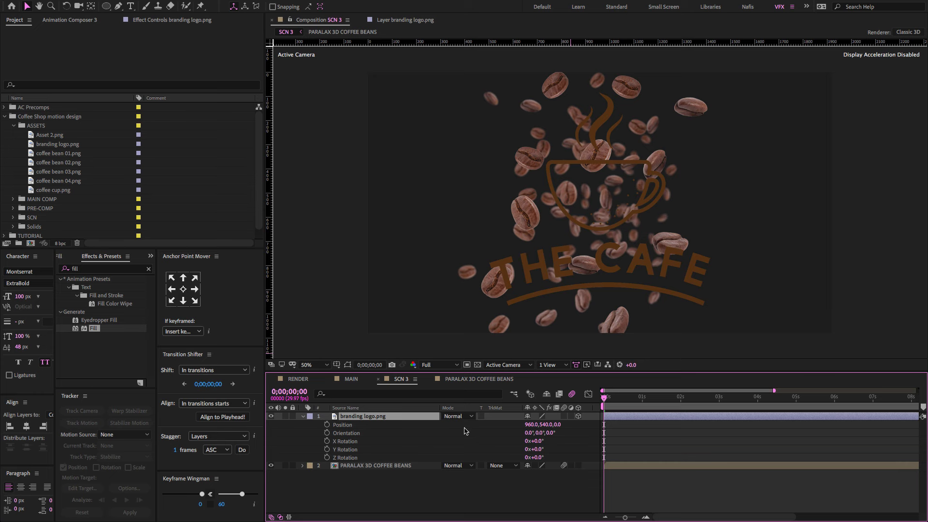
key(shift+s)
click(573, 433)
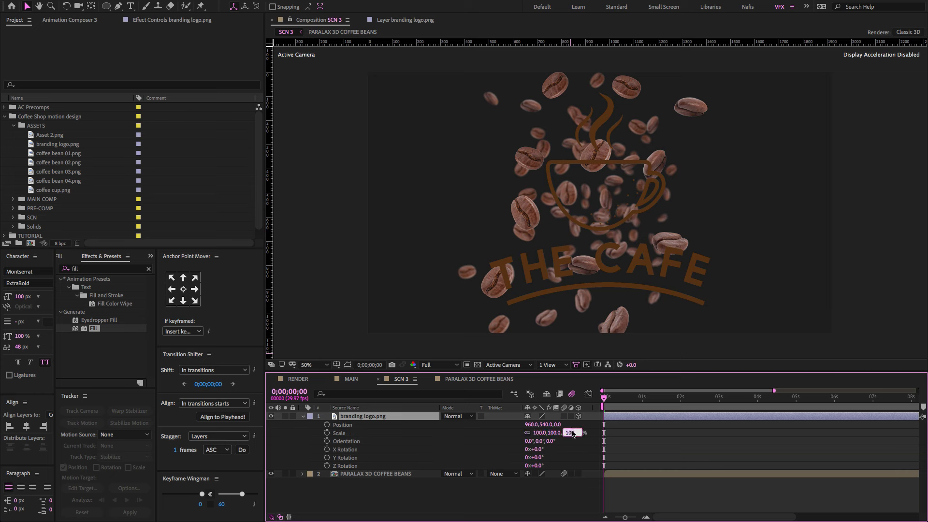
text(32)
key(Return)
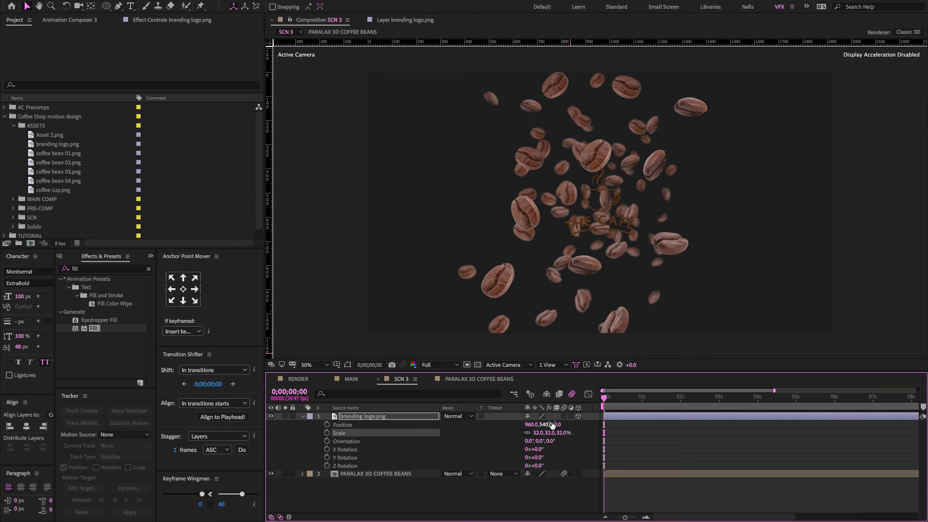
Step: At 0;00;02;00, add Position and Z Rotation keyframes to branding logo.png and set its Z Rotation to 44°
drag(612, 401, 698, 401)
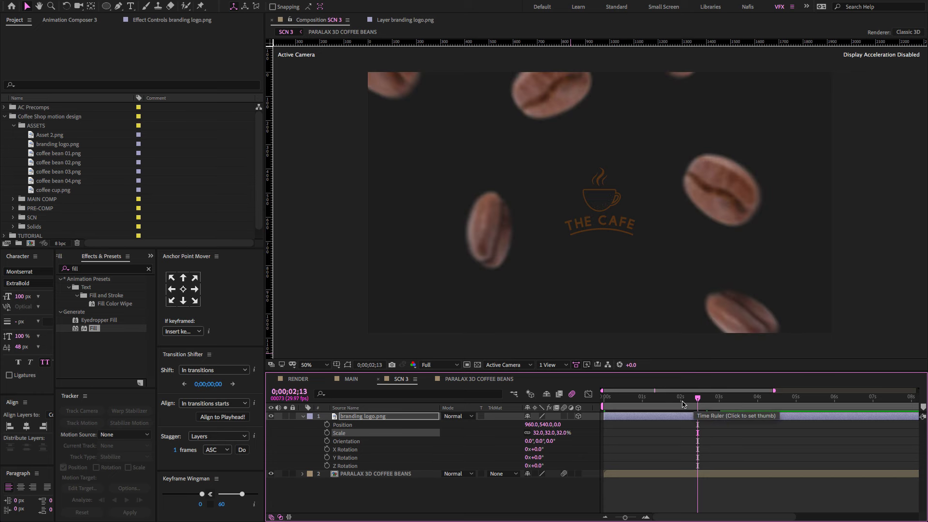
click(683, 404)
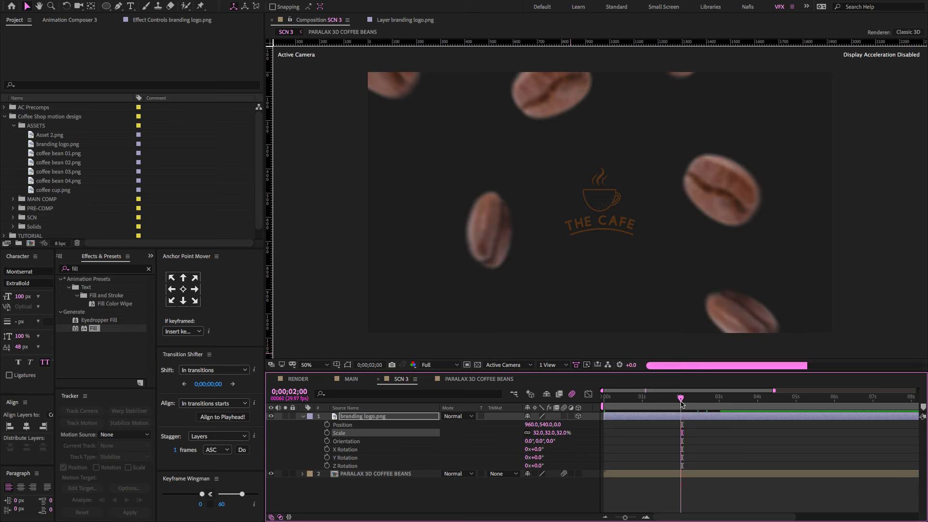
click(328, 430)
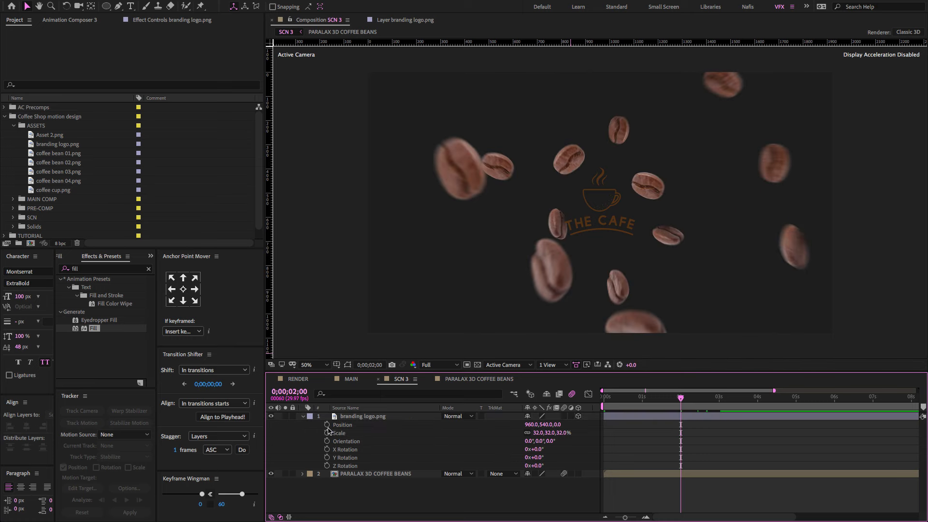
click(327, 425)
click(327, 466)
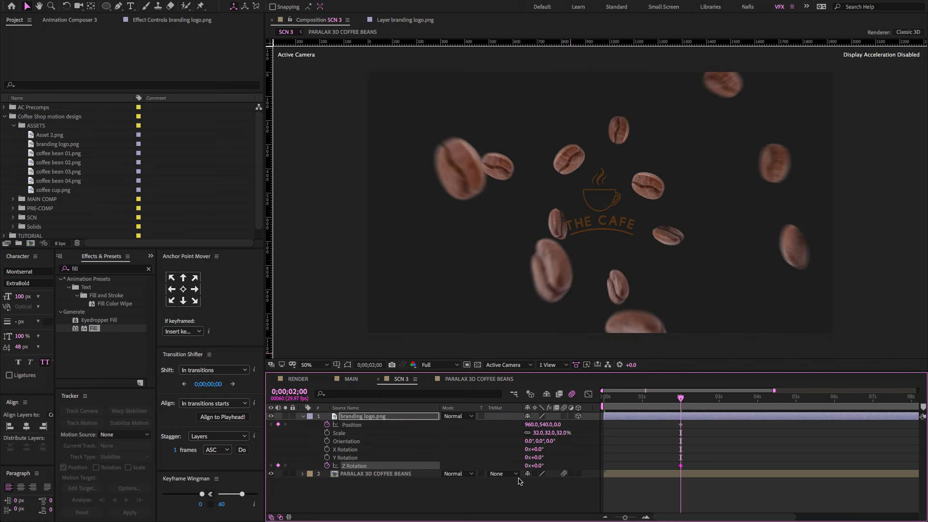
click(534, 466)
text(28)
key(Return)
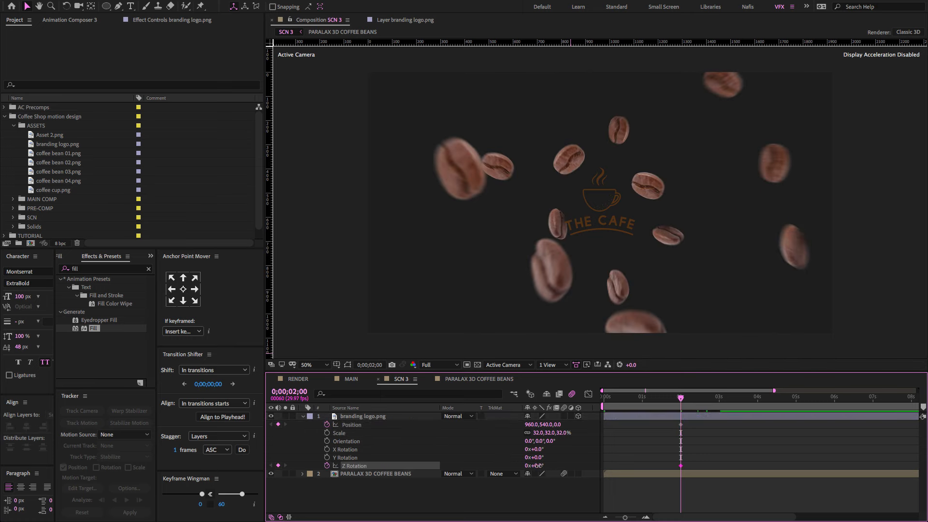
drag(549, 465, 557, 465)
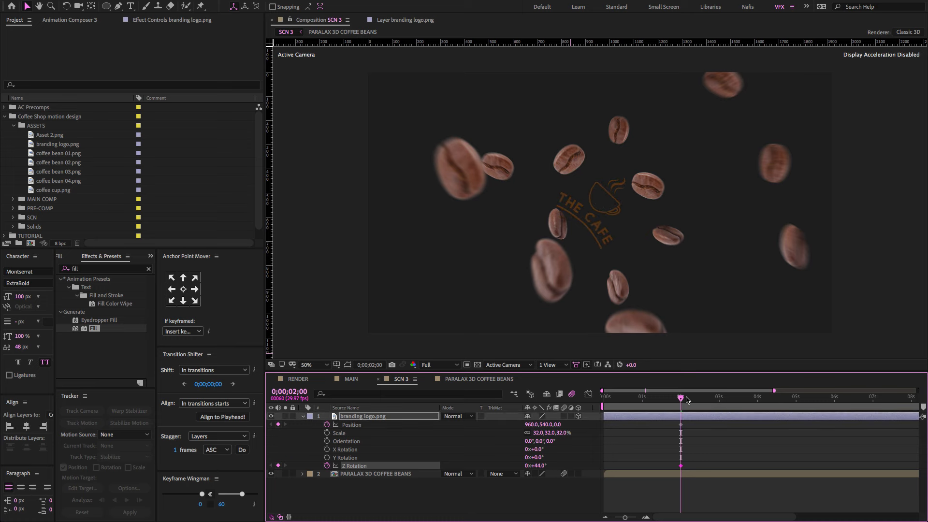
Step: Move the logo's Position keyframe to about 3 seconds and push the logo far back in Z at 0;00;02;00
drag(717, 397, 720, 429)
key(j)
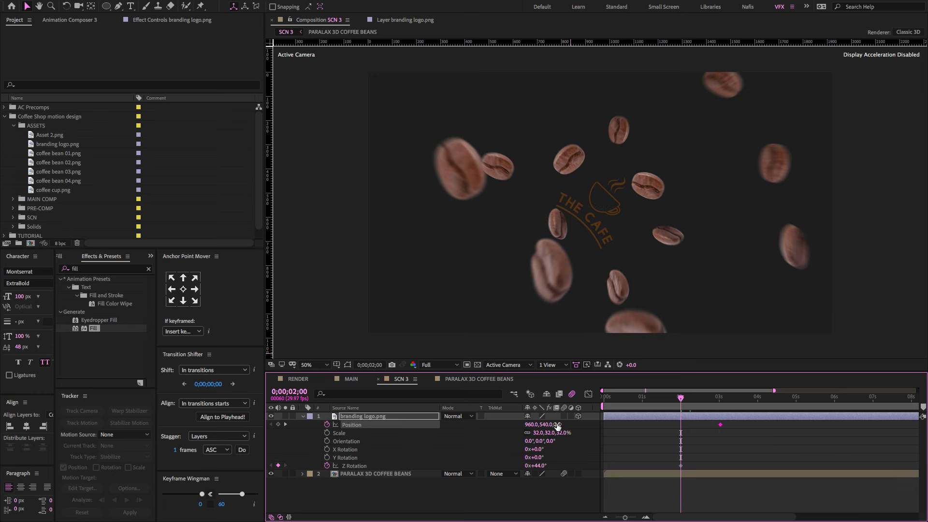
drag(556, 424, 824, 405)
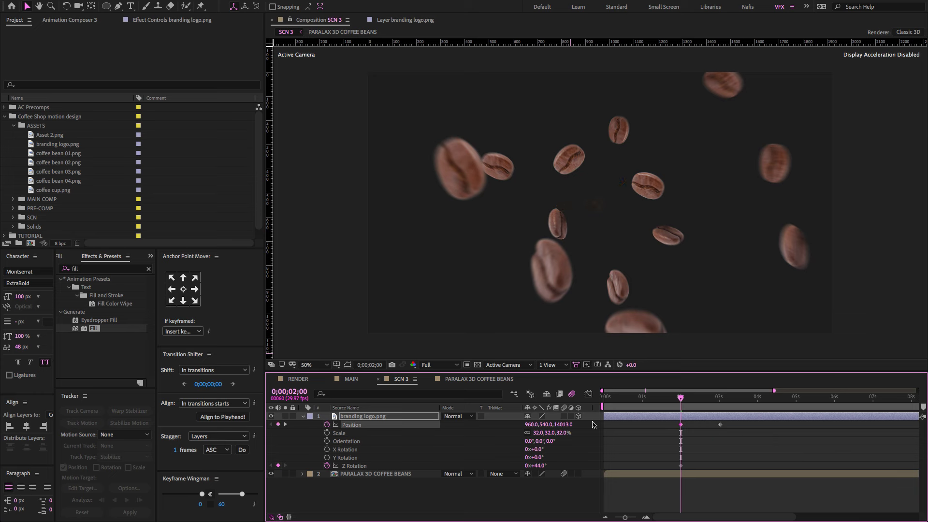
drag(561, 424, 613, 419)
Step: Set the preview resolution to Third and keyframe the logo's Z Rotation to 0° at 0;00;03;01
drag(681, 400, 720, 400)
click(439, 365)
click(438, 409)
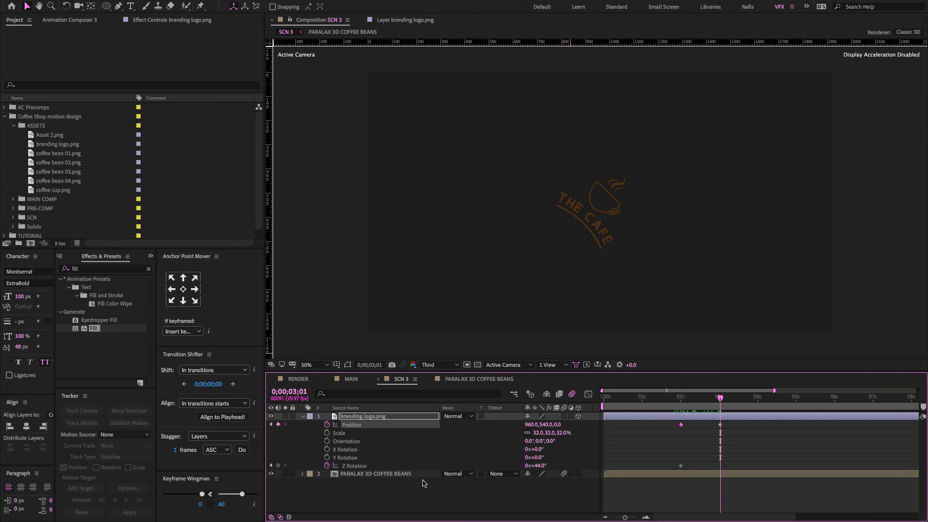
click(536, 465)
text(0)
key(Return)
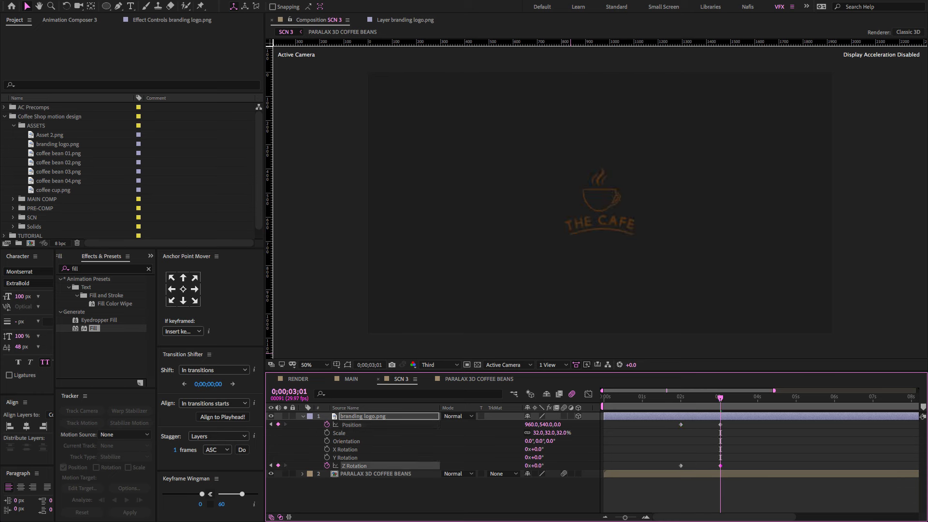
Step: Apply Easy Ease to the logo's Position and Z Rotation keyframes, enable its motion blur, and collapse the layer
drag(697, 400, 718, 398)
key(F9)
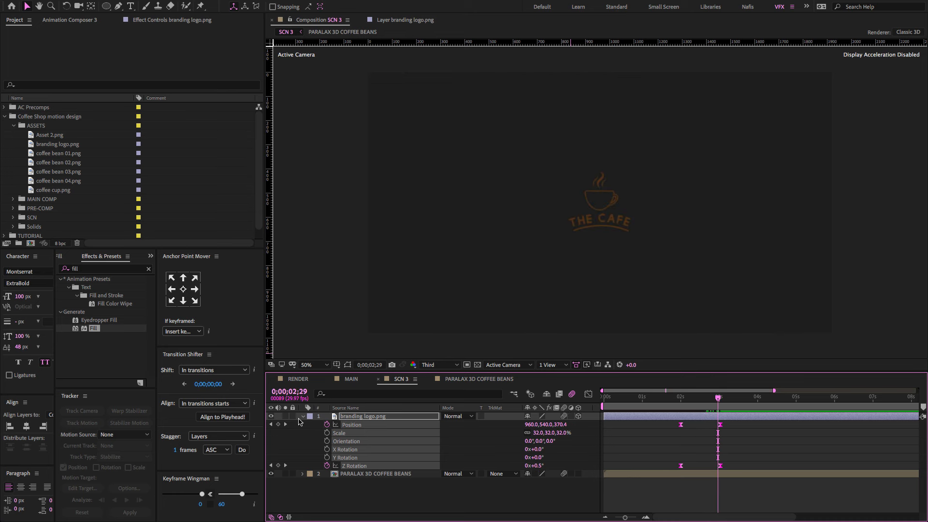
click(301, 417)
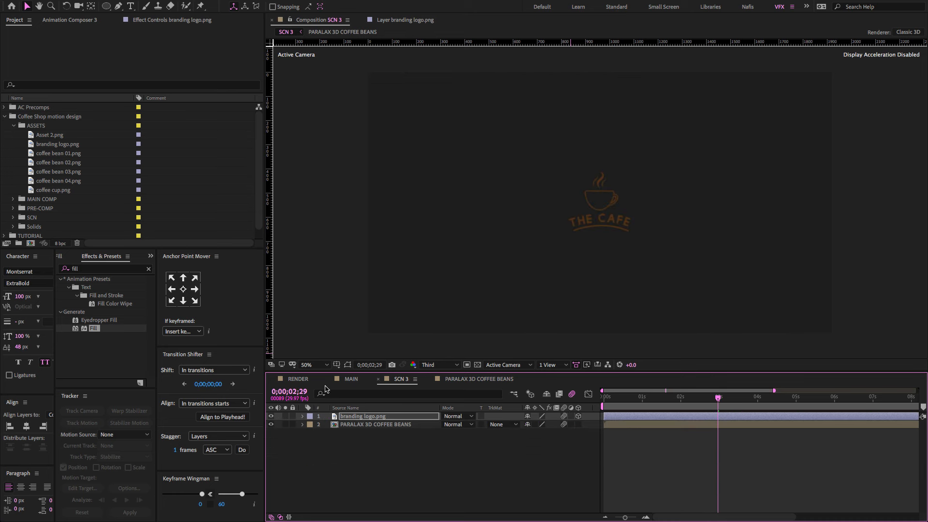
Step: Add the SCN 3 composition from the TUTORIAL folder to the timeline of the MAIN composition
click(352, 379)
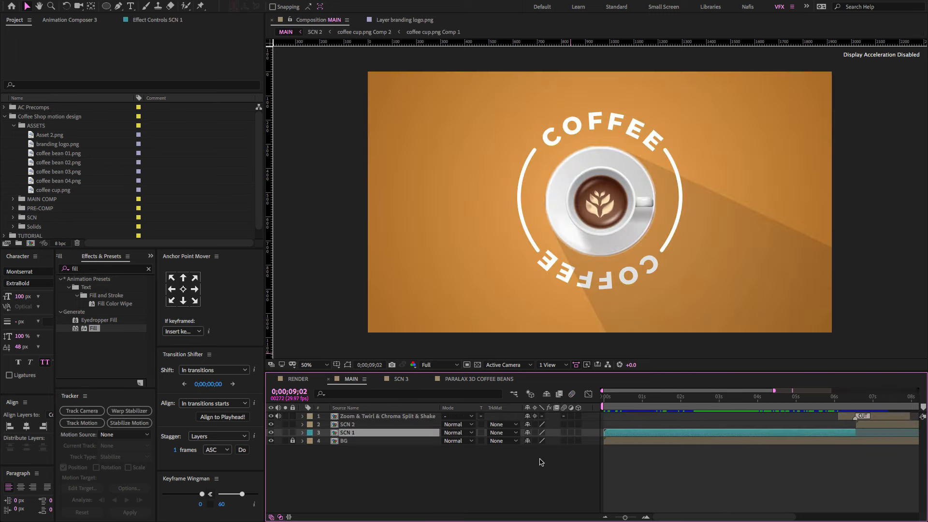
key(minus)
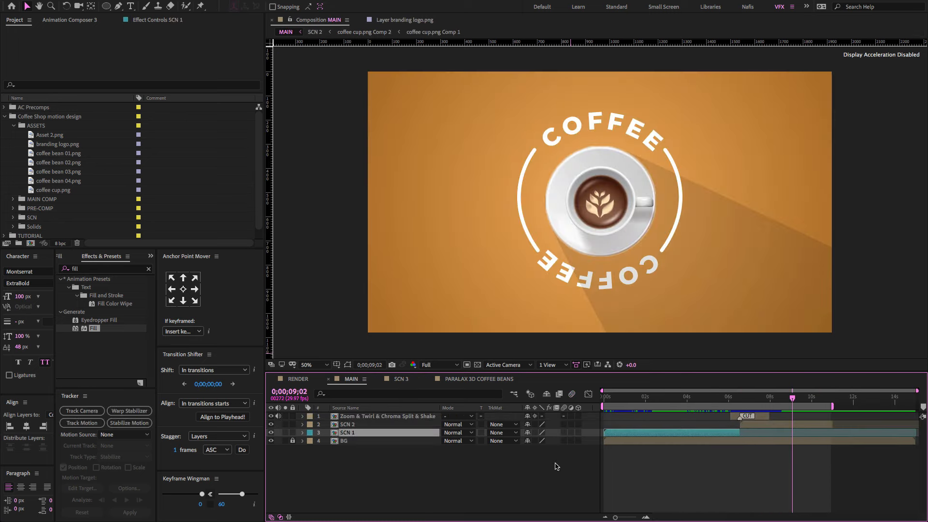
click(12, 126)
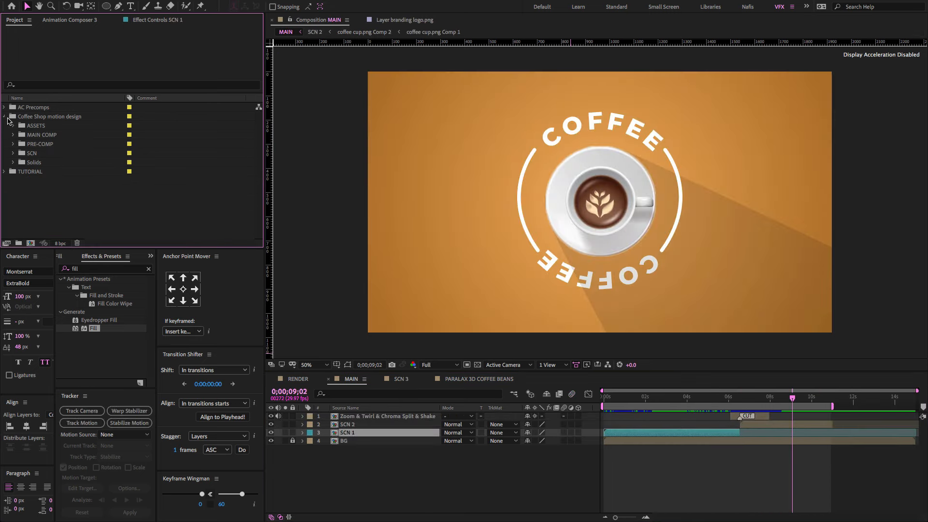
click(5, 116)
click(5, 126)
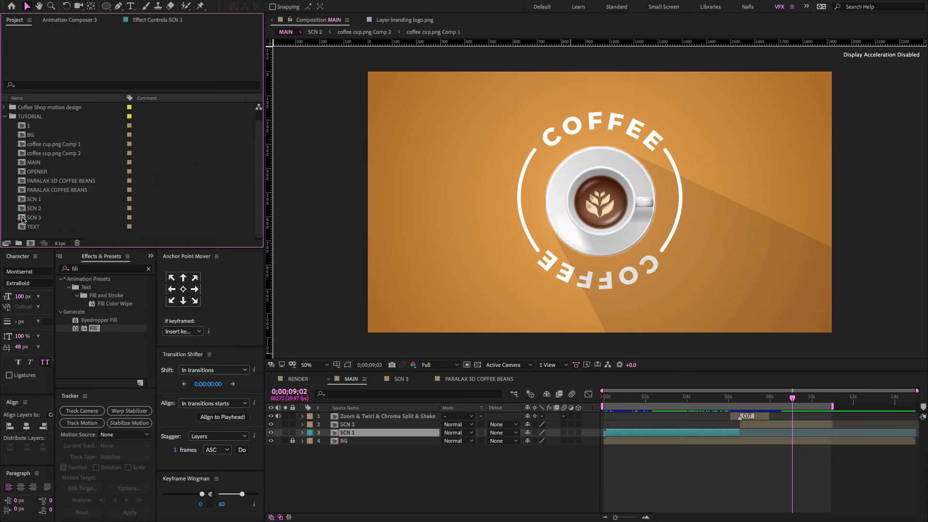
drag(22, 219, 901, 425)
mouse_move(832, 406)
mouse_down()
mouse_move(918, 407)
mouse_move(828, 400)
mouse_up()
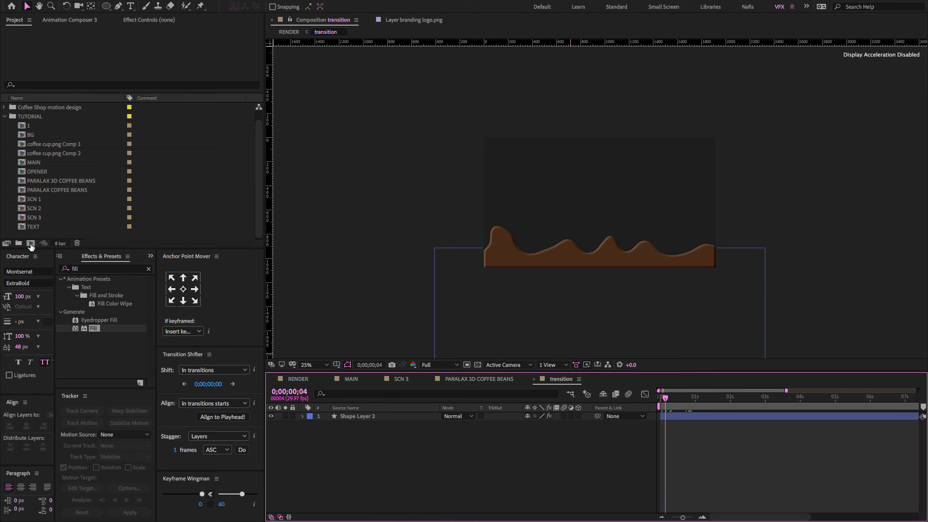
Step: Create a new HDTV 1080 29.97 composition named TRANSITION with a duration of 0;00;05;00
click(30, 244)
text(TRANSITION)
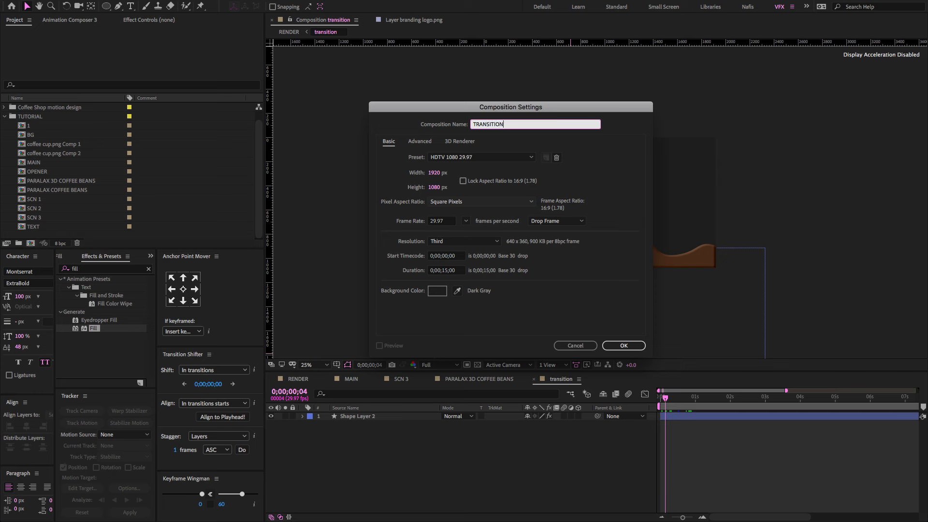
click(444, 271)
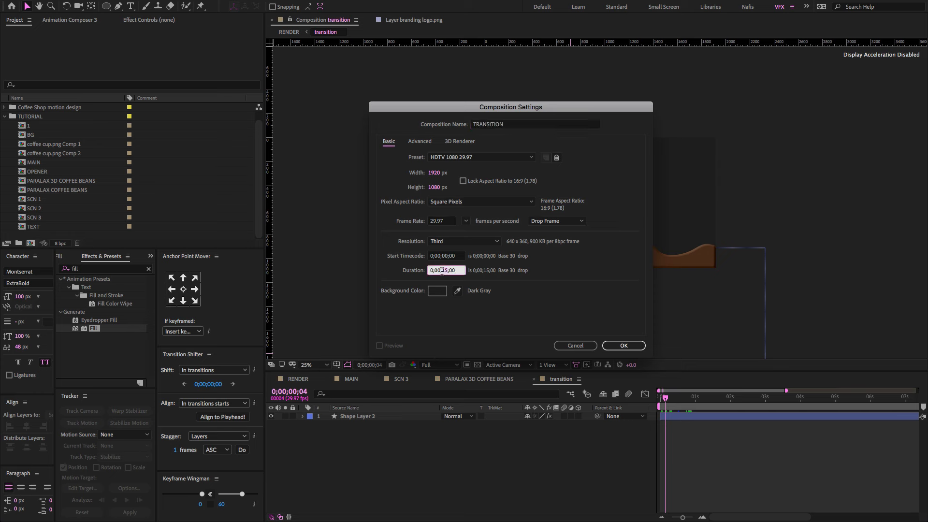
click(518, 302)
click(624, 346)
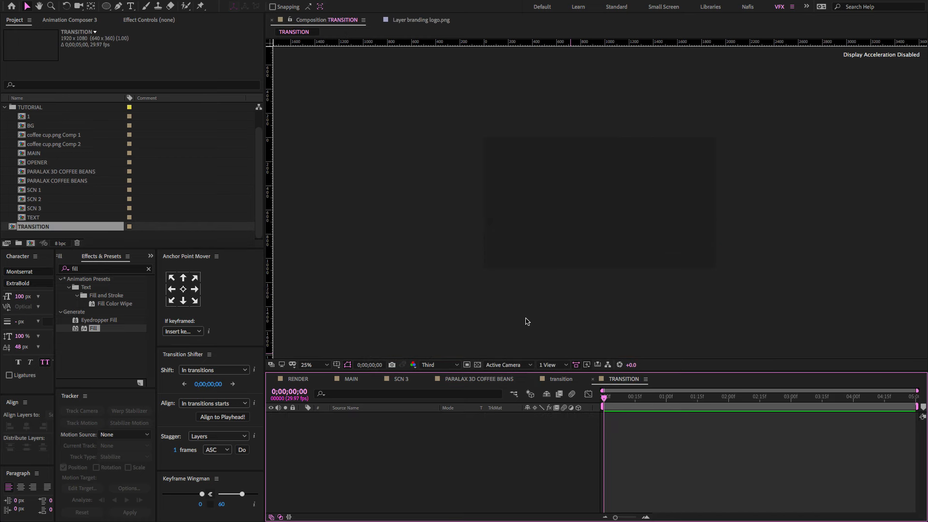
Step: Add a full-frame rectangle shape with a white FFFFFF fill and no stroke to the TRANSITION composition
drag(106, 6, 145, 6)
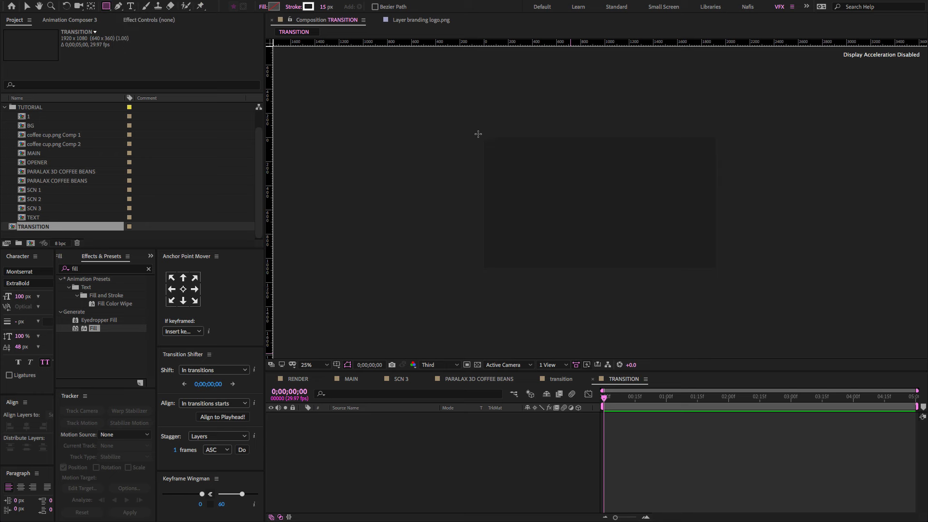
click(293, 7)
click(416, 239)
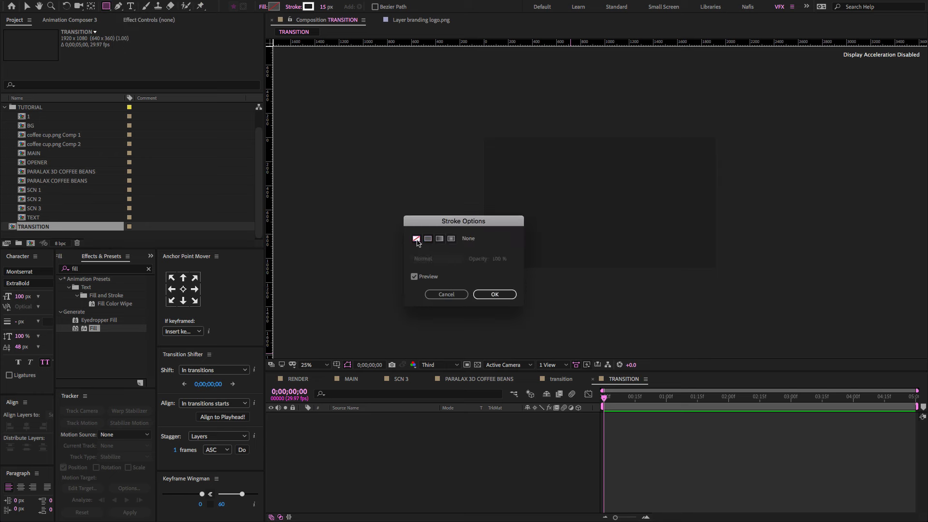
click(481, 299)
click(275, 6)
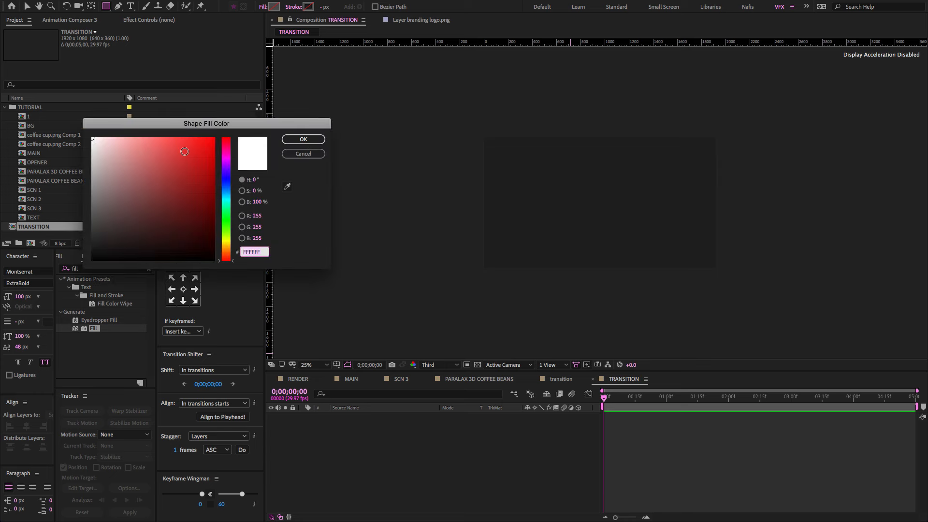
click(303, 139)
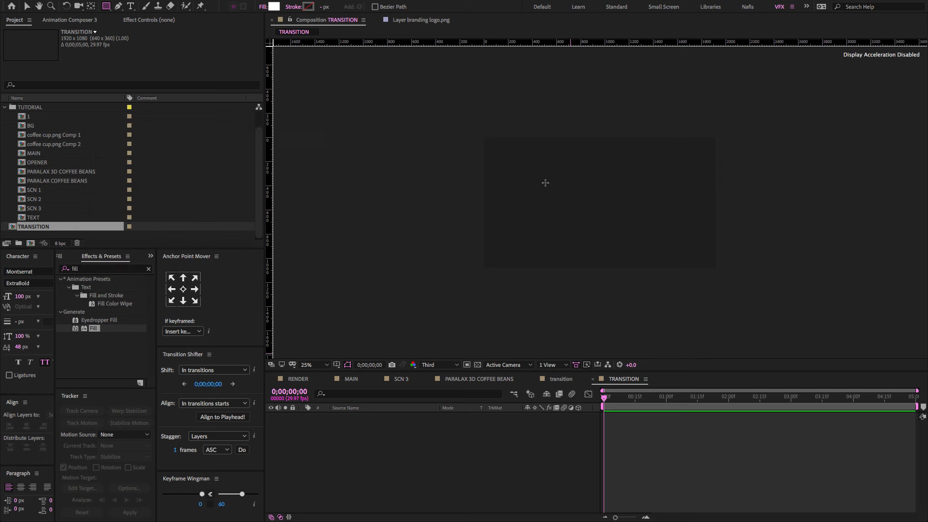
double_click(106, 6)
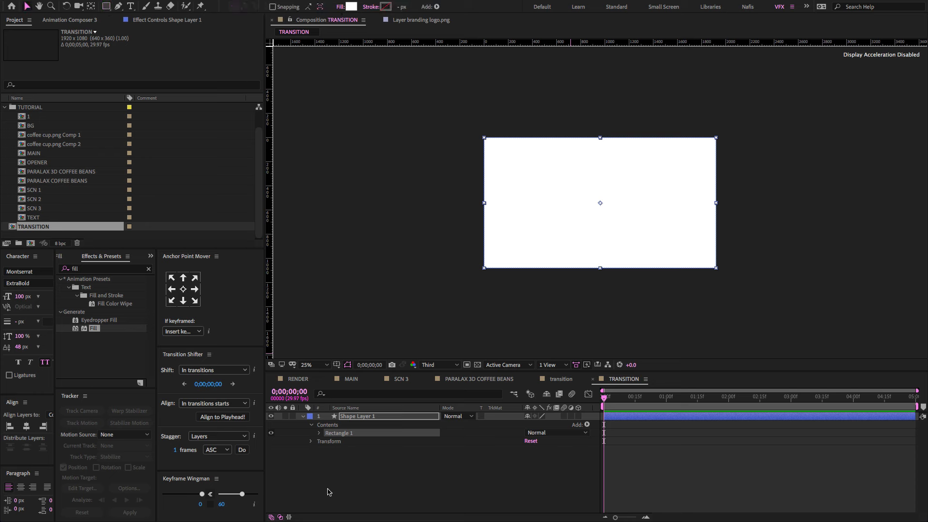
click(302, 422)
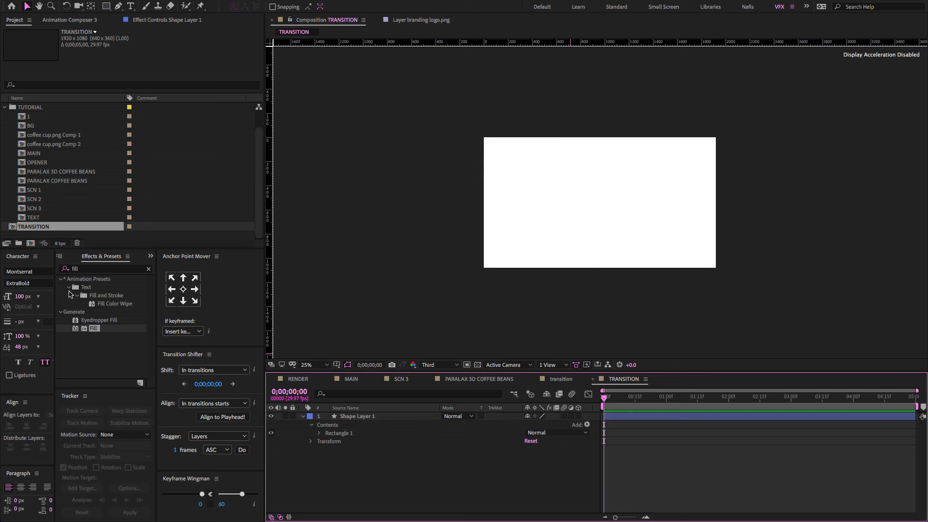
Step: Find the Gradient Ramp effect and apply it to the rectangle's shape layer
click(97, 257)
click(97, 270)
text(ramp)
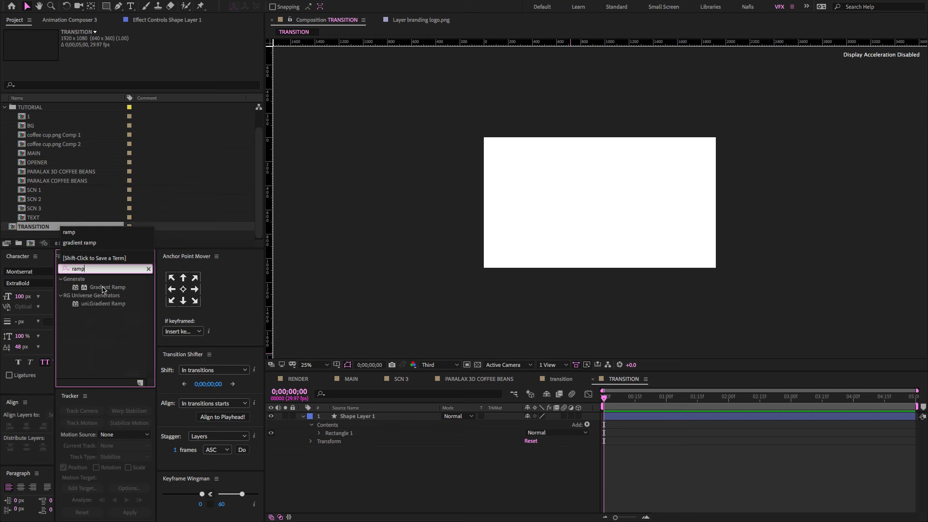
drag(103, 289, 353, 416)
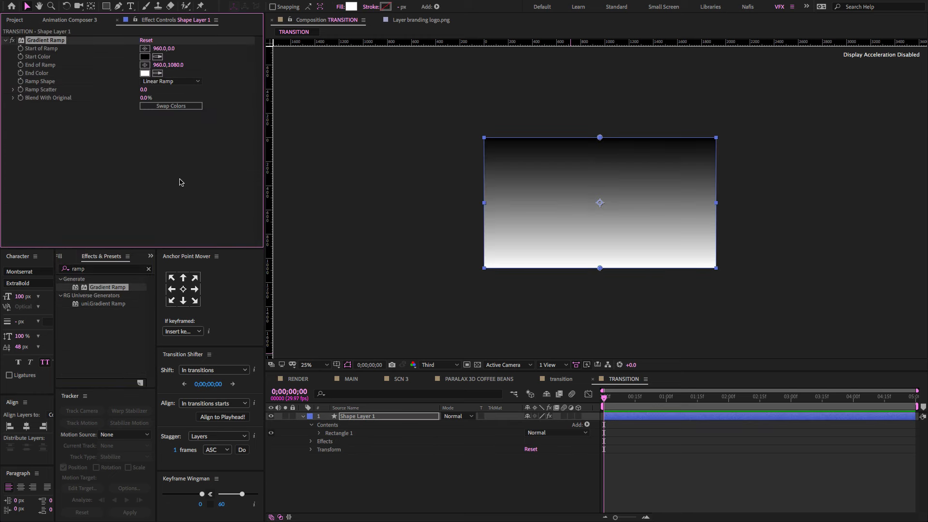
Step: Set the Gradient Ramp's end color to a reddish brown and sample that same brown for its start color
click(145, 73)
click(176, 197)
drag(230, 259, 227, 256)
click(304, 140)
click(155, 56)
click(146, 73)
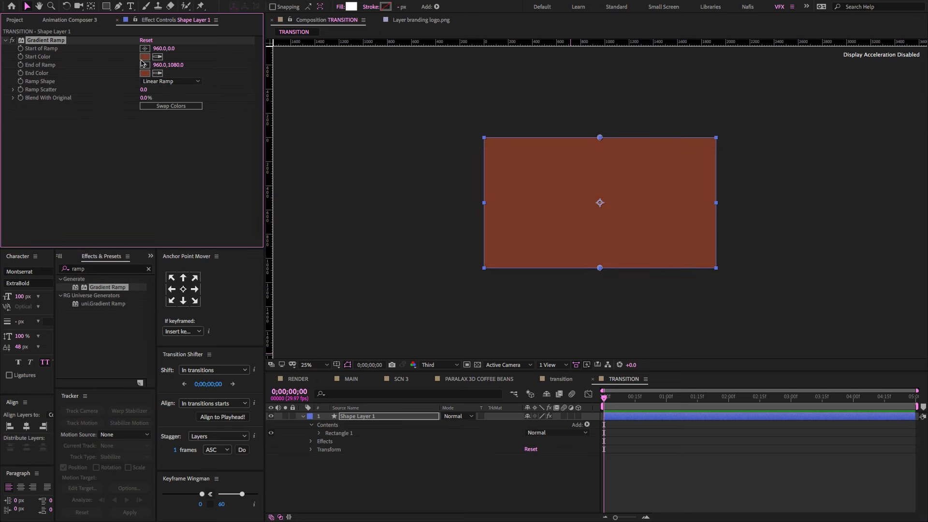
Step: Set the Gradient Ramp's start color to the lighter orange-brown D37A5A
click(145, 57)
click(155, 145)
click(162, 158)
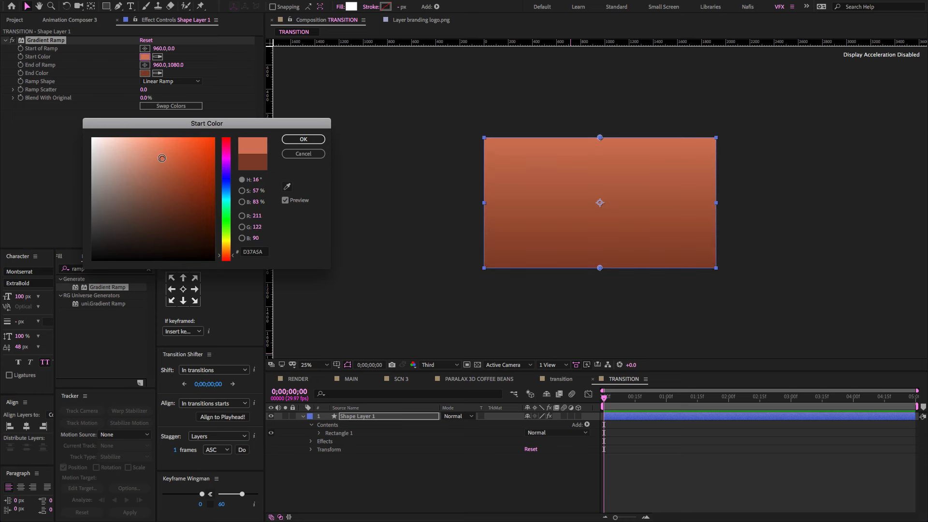
click(303, 139)
Step: Find the Bevel Alpha effect and apply it to the rectangle's shape layer
click(117, 270)
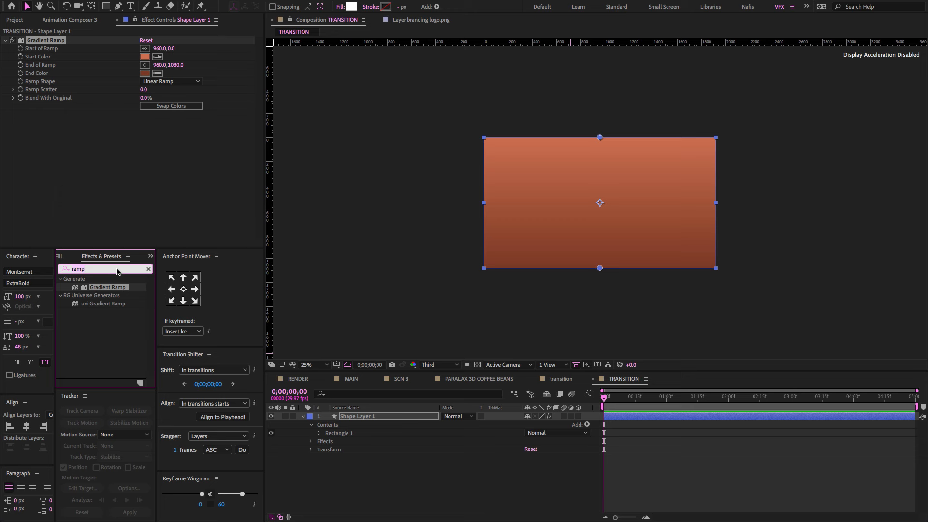
text(b)
text(evel)
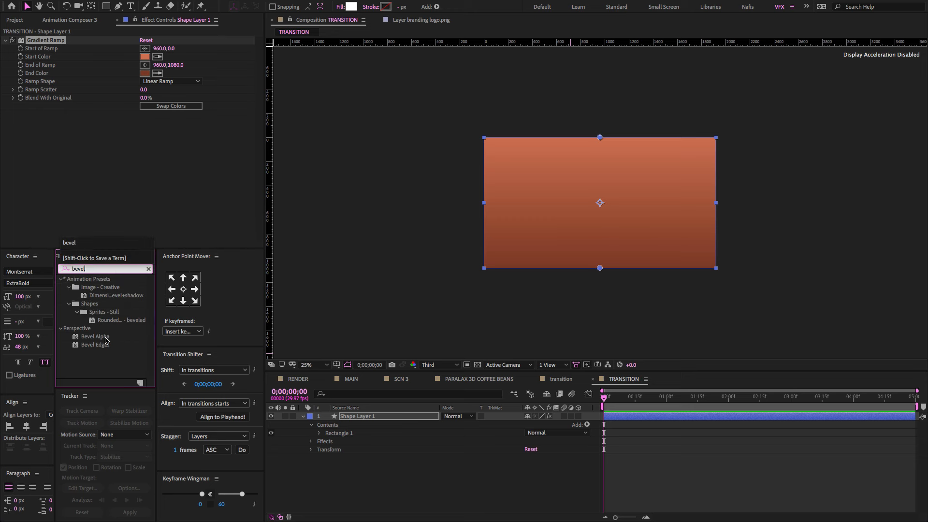
drag(105, 340, 440, 418)
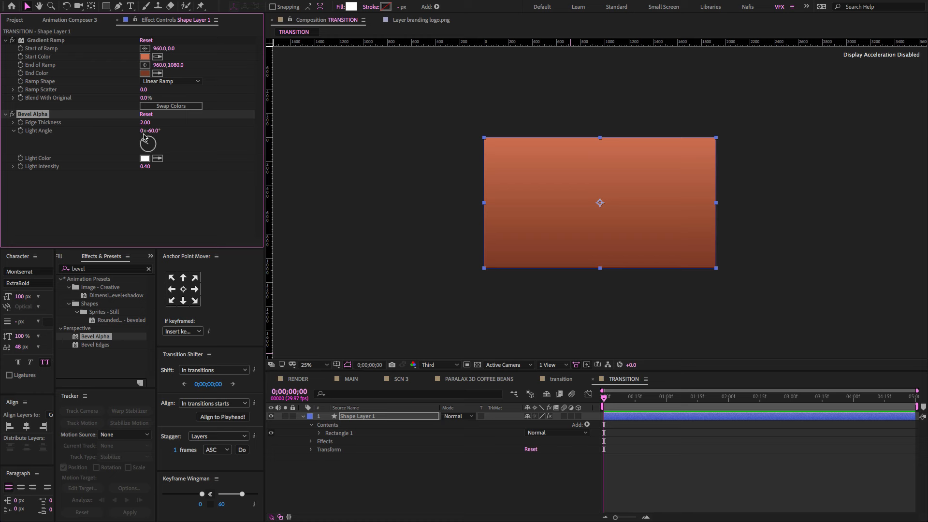
Step: Set Bevel Alpha's edge thickness to 30, light angle to 0° and light intensity to 0.11
drag(144, 124, 256, 127)
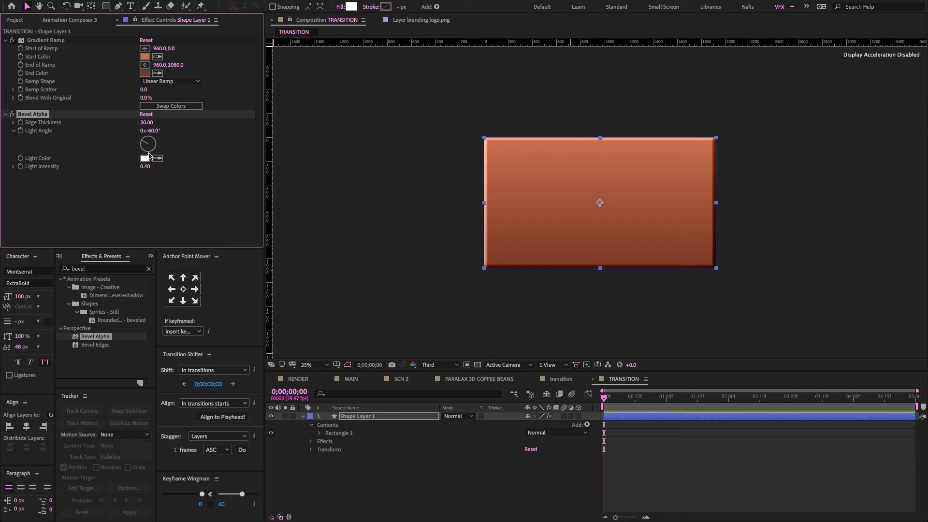
drag(150, 141, 149, 138)
text(0)
key(Return)
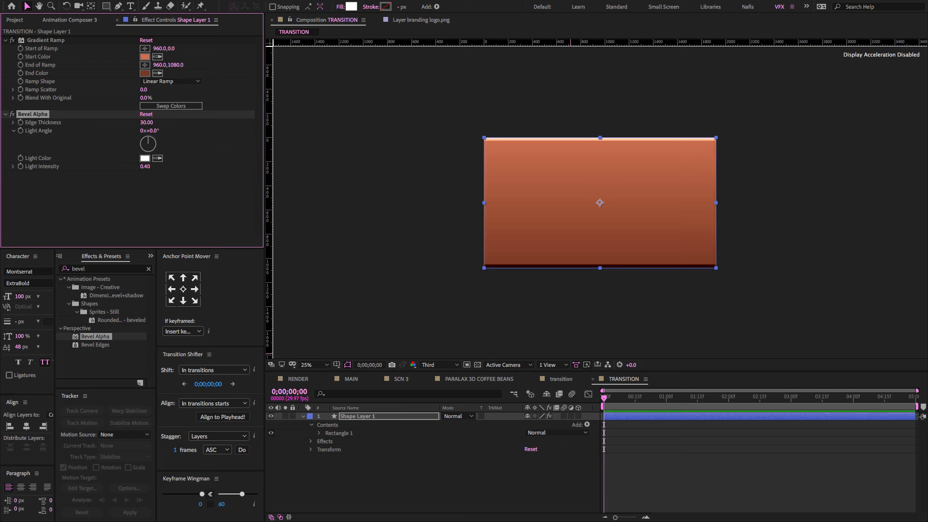
drag(133, 168, 128, 167)
drag(128, 168, 131, 168)
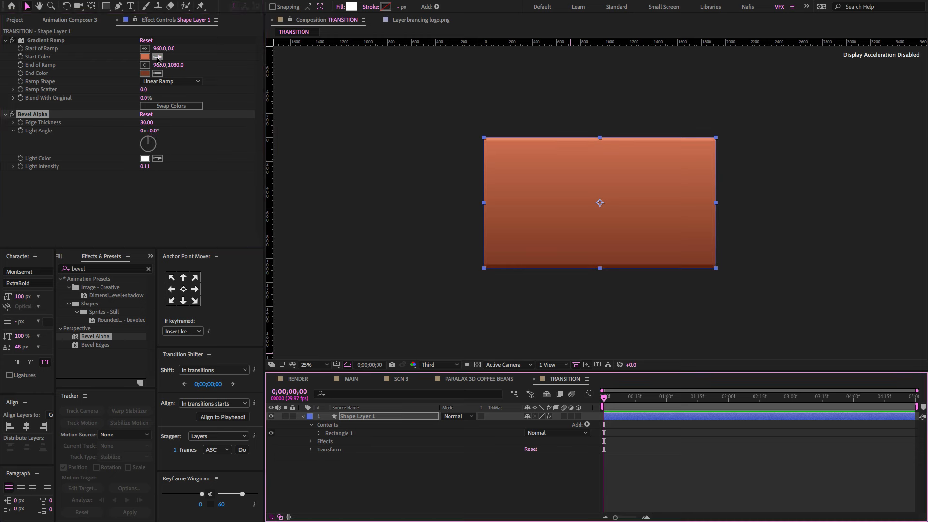
Step: Make both Gradient Ramp colors the same darker reddish brown and set Bevel Alpha's edge thickness to 18
click(157, 56)
click(145, 74)
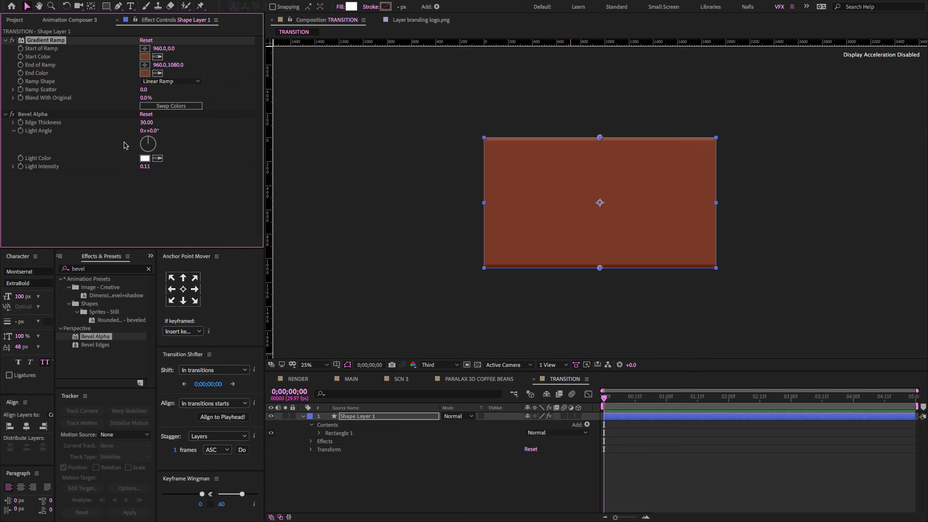
click(145, 73)
click(183, 200)
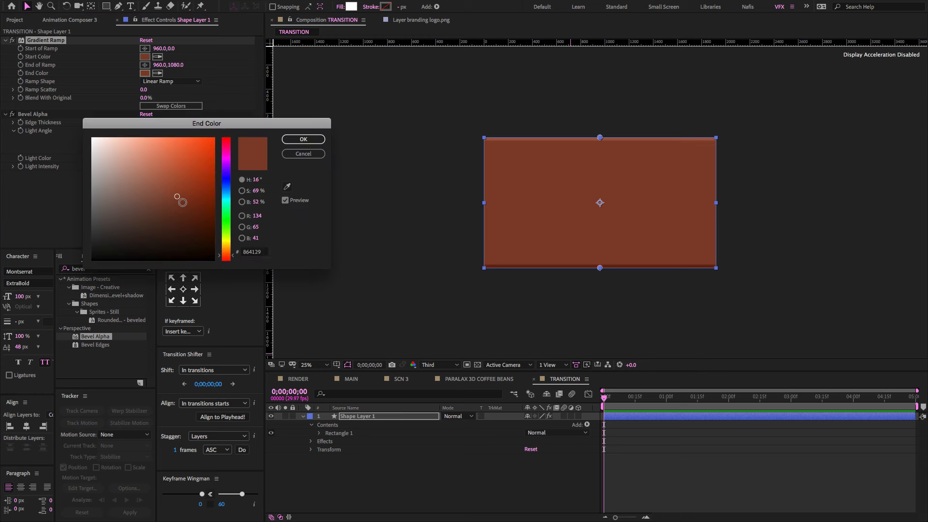
click(304, 139)
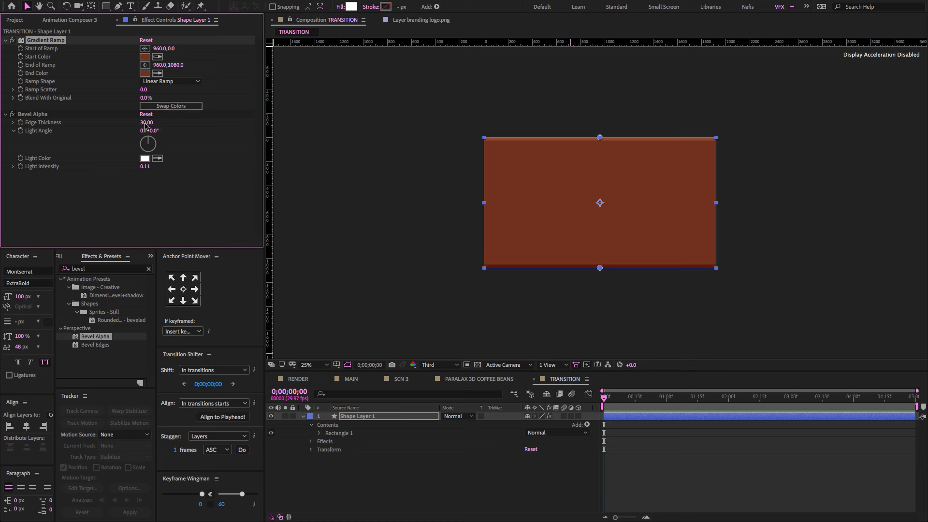
key(Return)
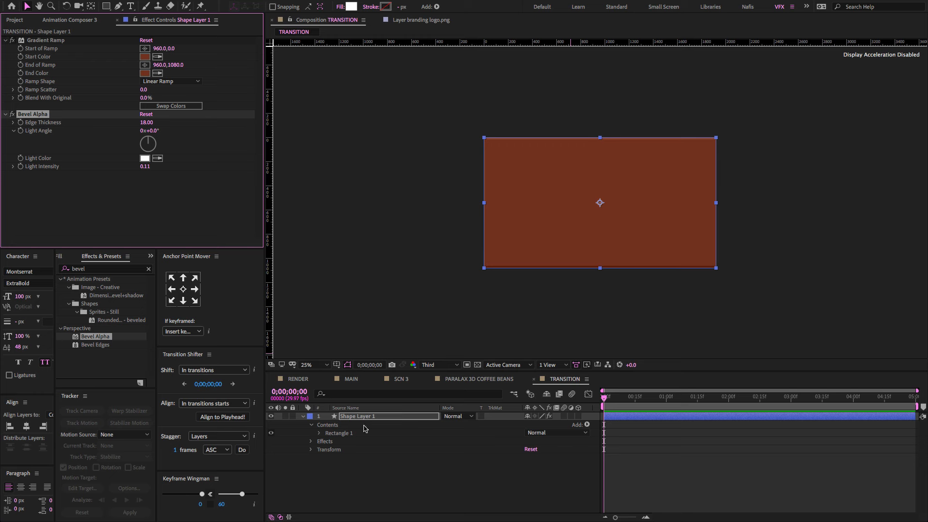
Step: Find Turbulent Displace, apply it to the shape layer and move it above Bevel Alpha in the effect order
click(110, 272)
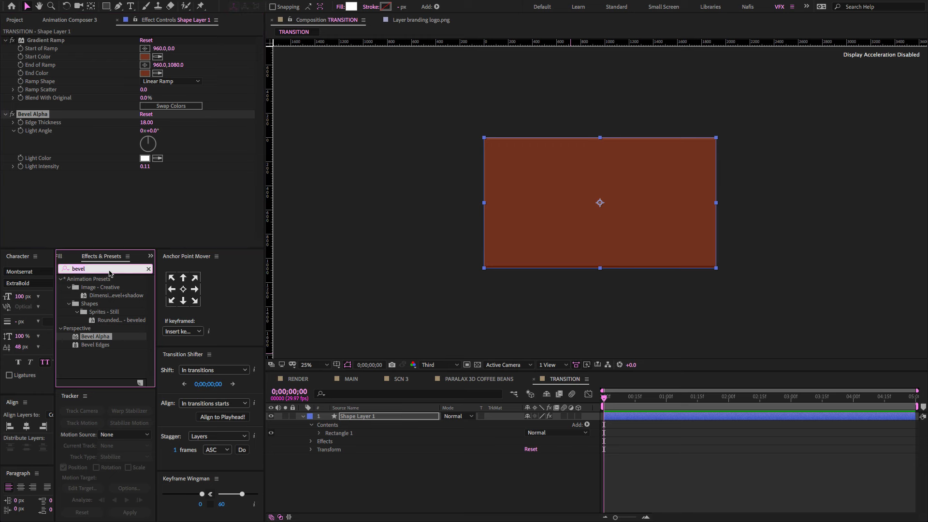
text(turb)
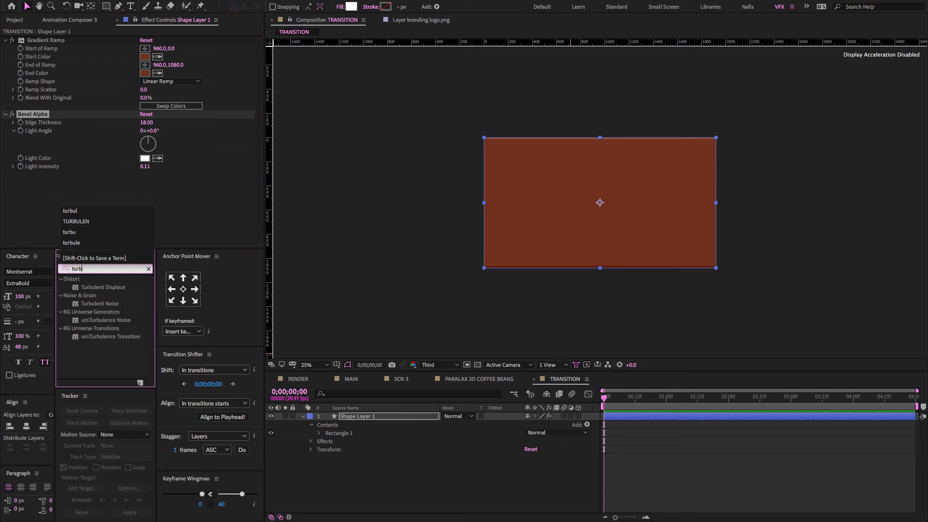
text(ula)
key(BackSpace)
drag(103, 287, 385, 417)
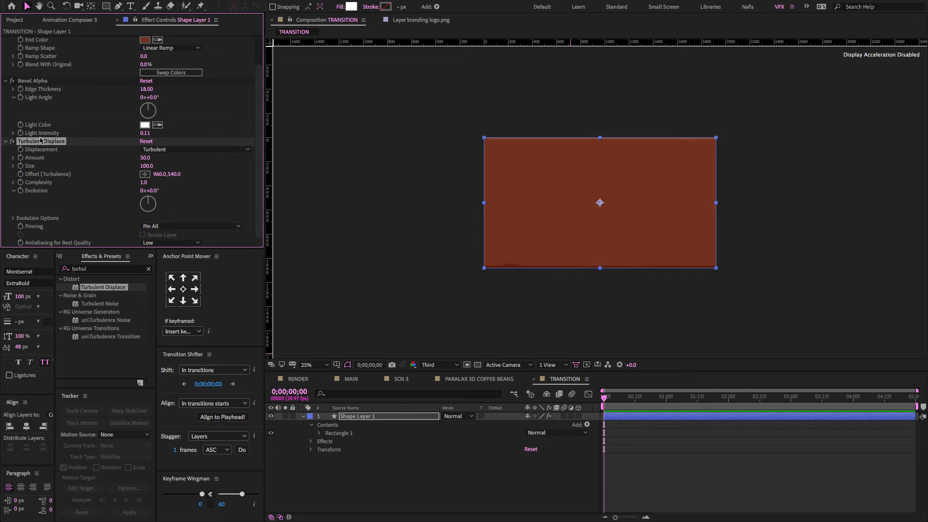
drag(41, 141, 39, 80)
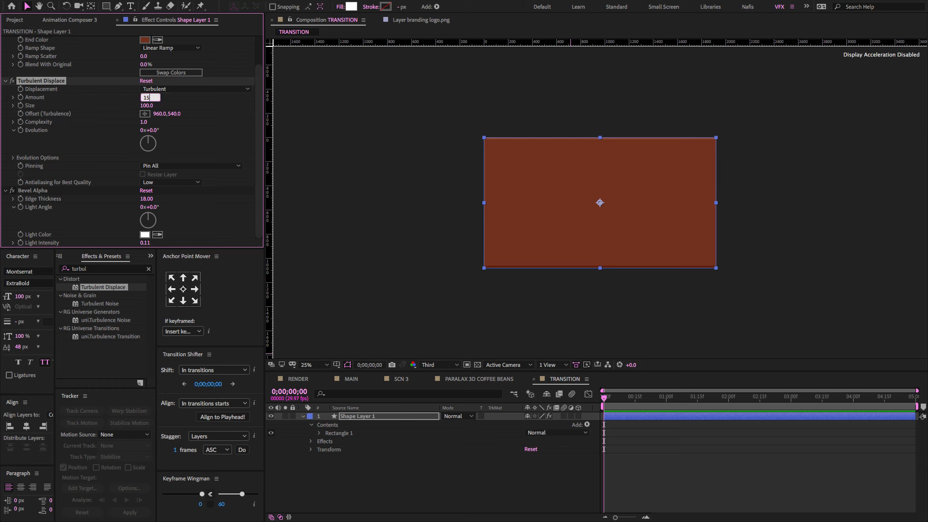
Step: Set Turbulent Displace to Twist displacement with an amount of 100 and a size of 150
click(159, 89)
click(160, 117)
drag(147, 107, 128, 108)
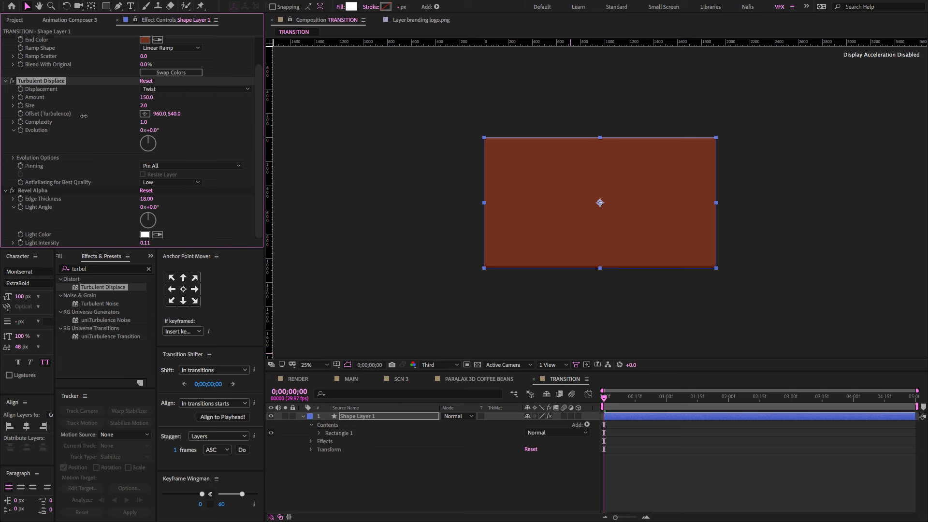
drag(50, 123, 110, 118)
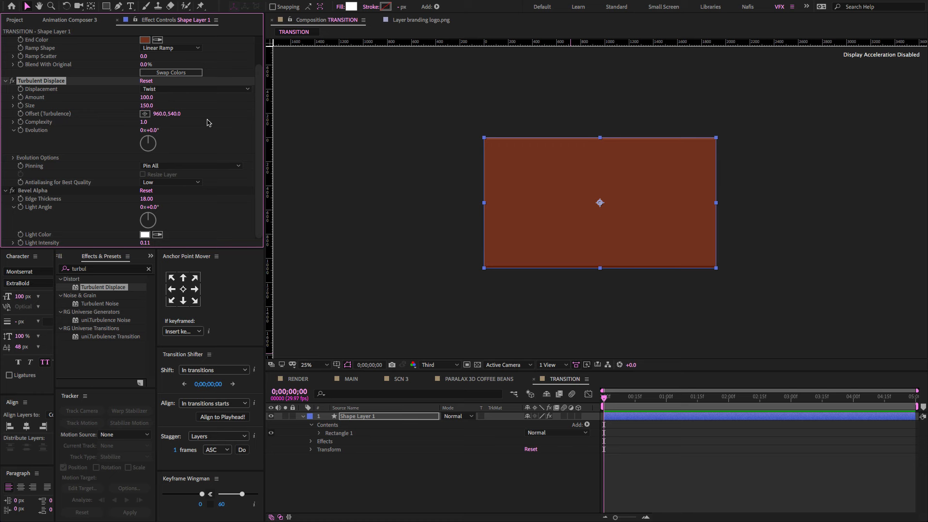
drag(605, 398, 652, 398)
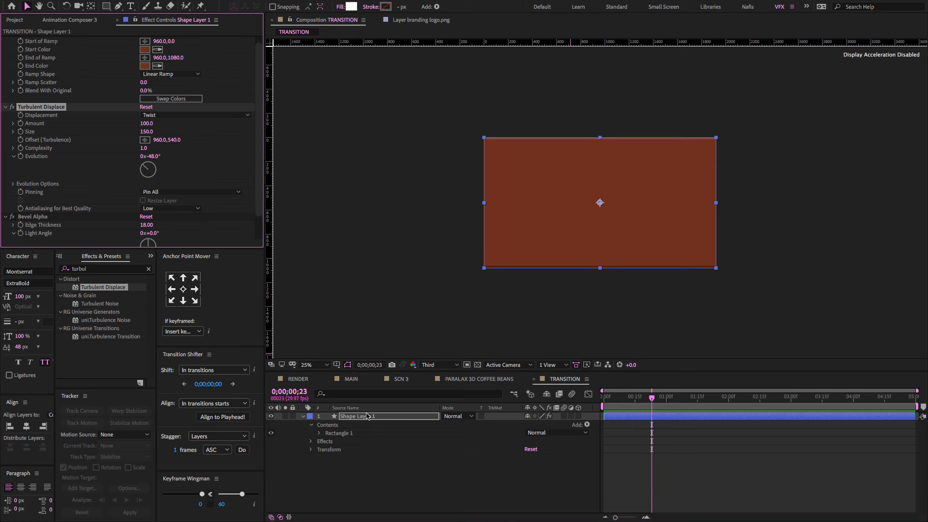
key(p)
click(327, 431)
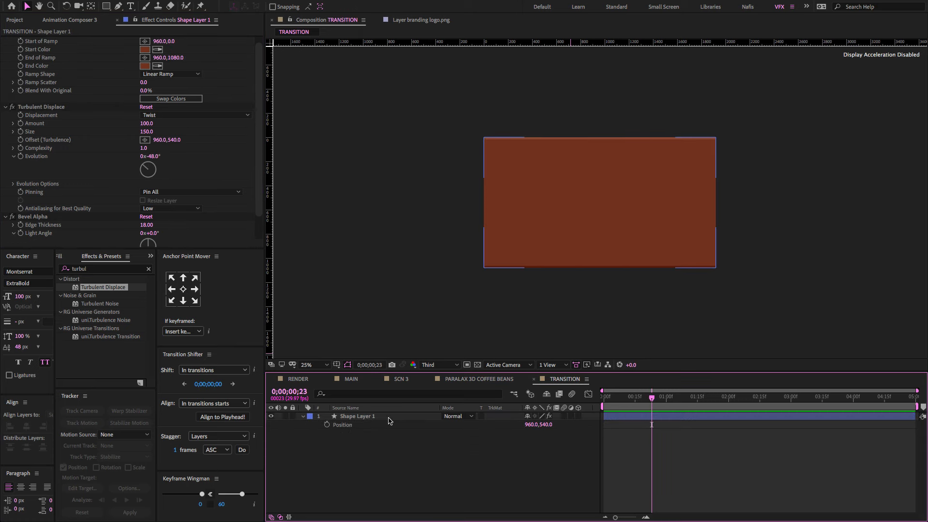
click(328, 425)
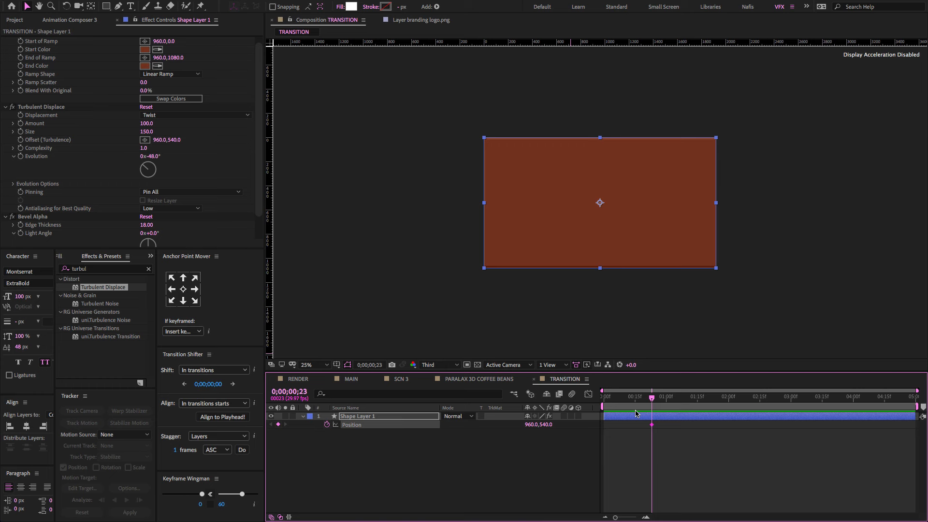
drag(537, 424, 783, 394)
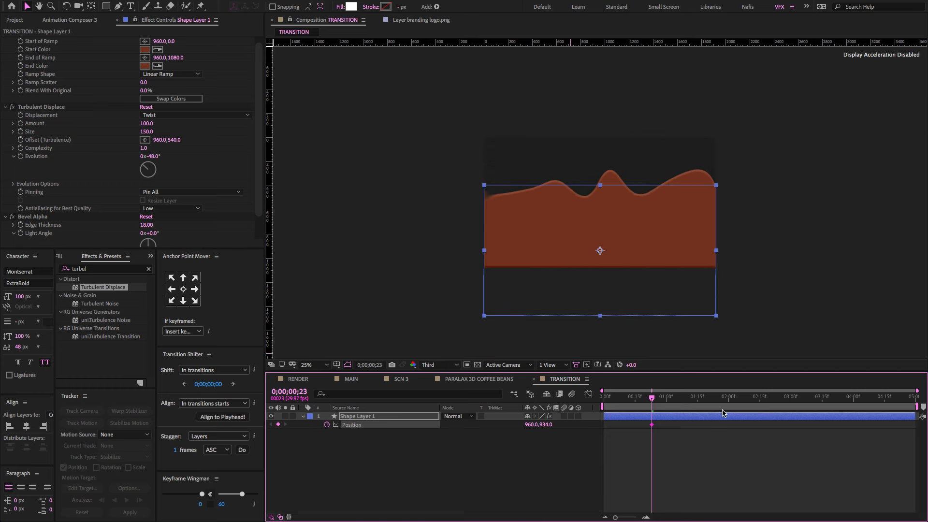
key(ctrl+z)
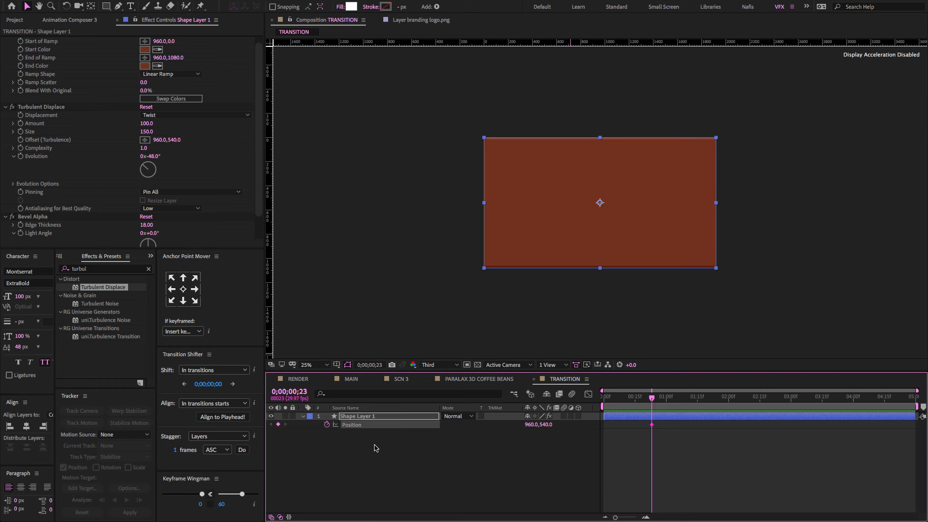
key(ctrl+z)
Step: Keyframe the shape layer's Position at 0;00;00;00 and lower it below the frame to 960, 1677
drag(651, 398, 570, 411)
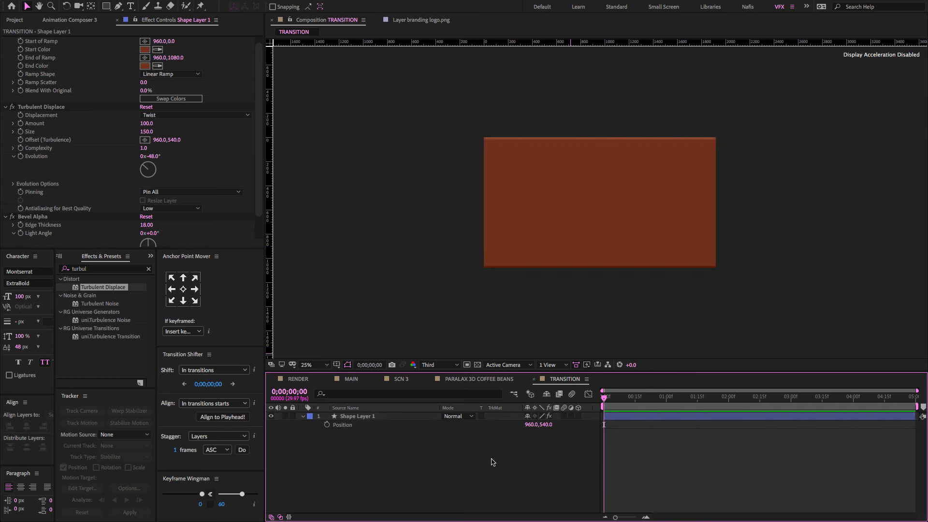
click(327, 426)
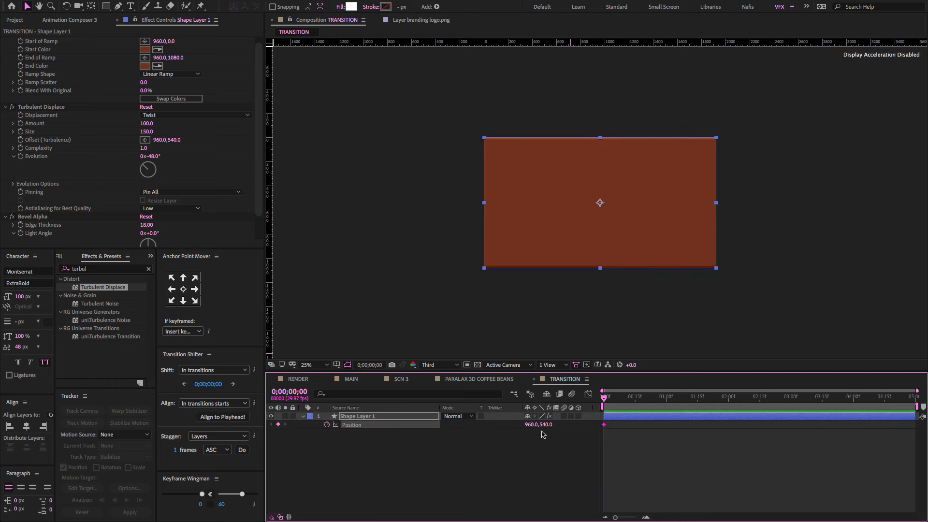
drag(553, 423, 866, 415)
drag(552, 426, 611, 424)
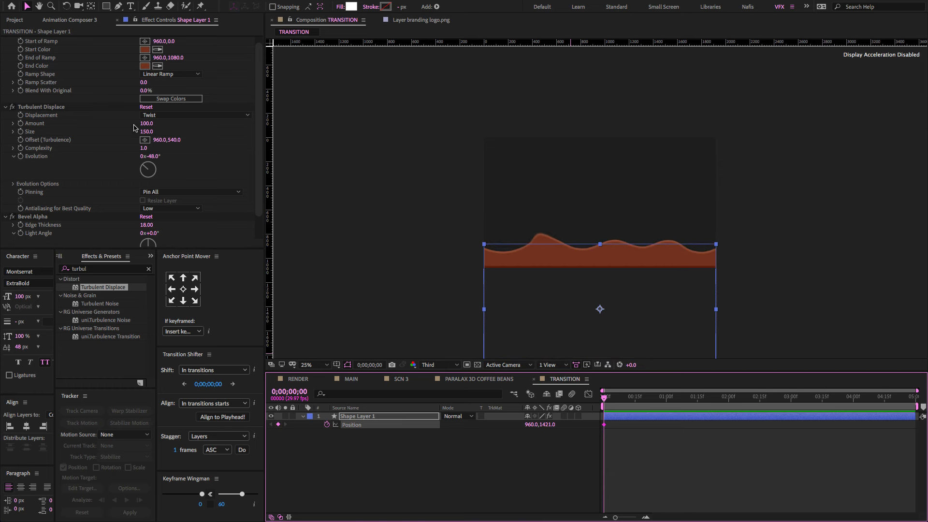
mouse_move(148, 133)
mouse_down()
mouse_move(173, 133)
mouse_move(148, 133)
mouse_up()
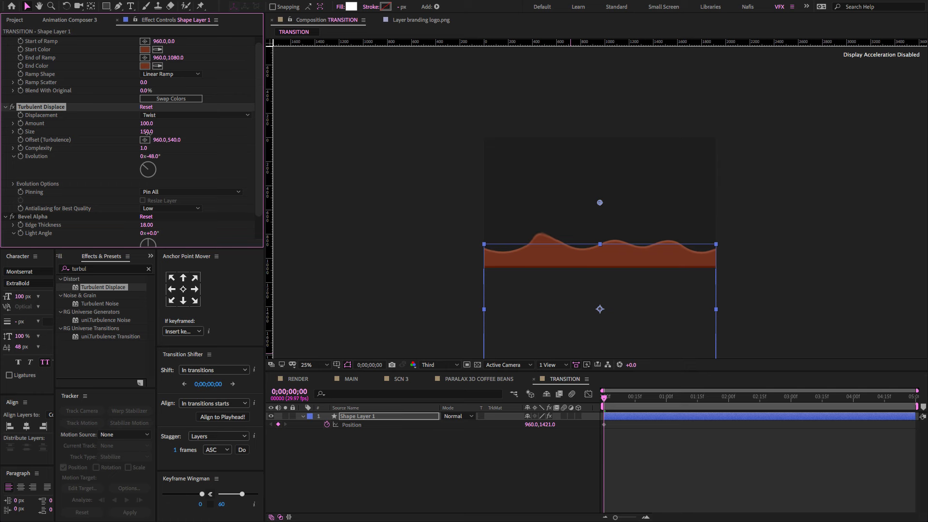
click(148, 132)
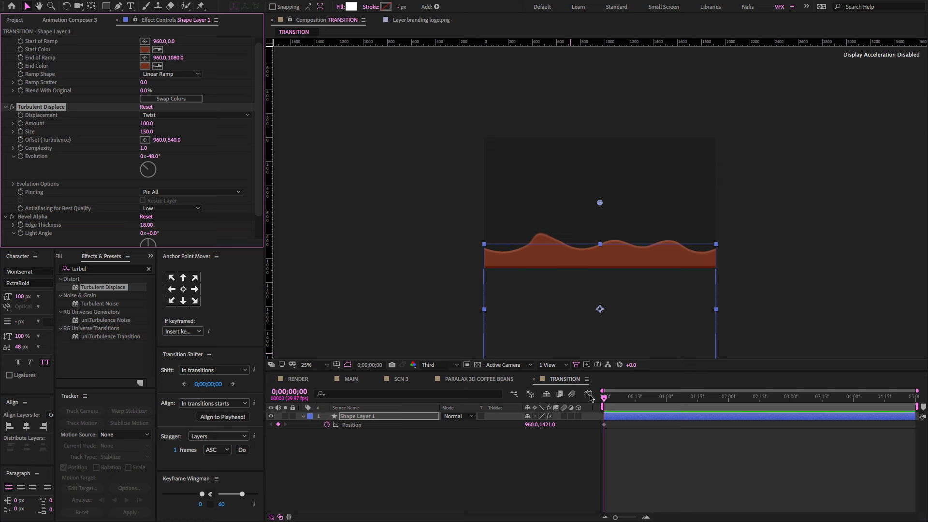
drag(542, 428, 698, 392)
Step: Keyframe the shape layer's Position above the frame at 960, -633 at 0;00;02;00 and ease both Position keyframes
drag(604, 398, 689, 409)
drag(751, 411, 729, 410)
drag(545, 425, 419, 443)
drag(747, 479, 568, 426)
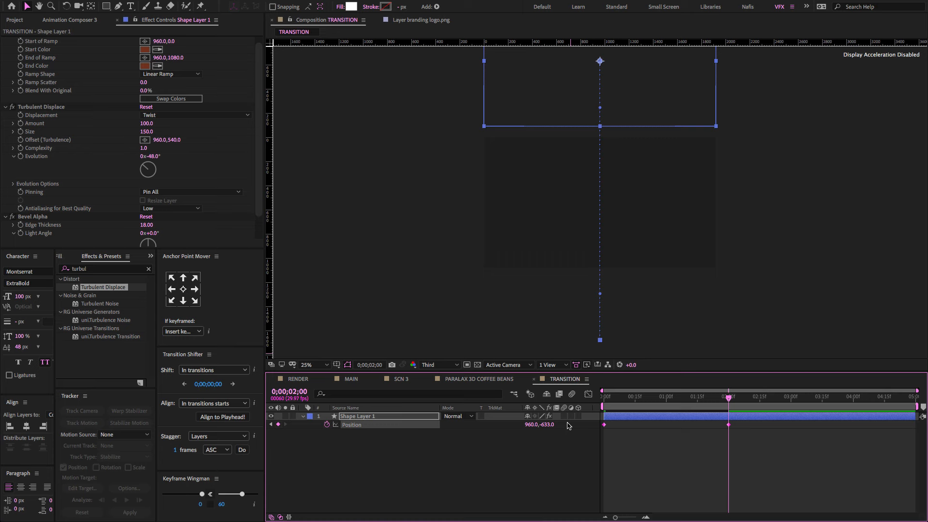
click(603, 398)
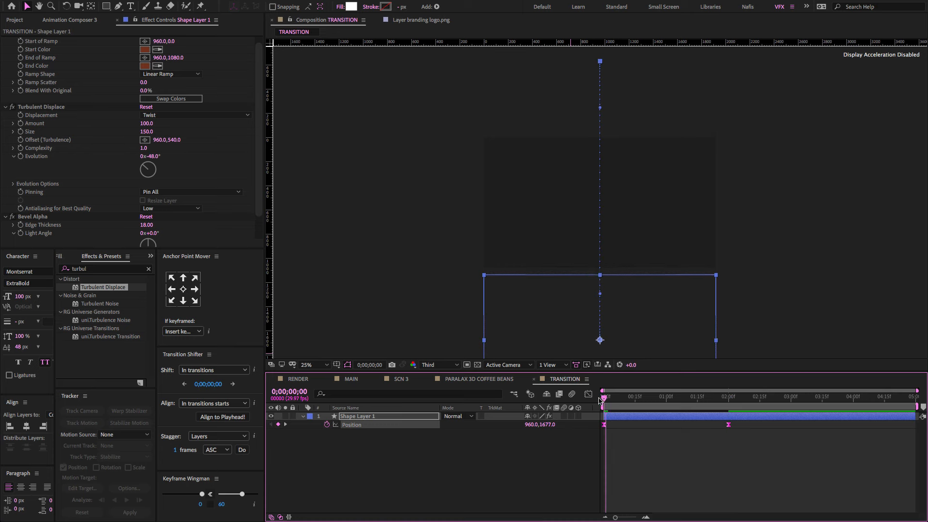
key(space)
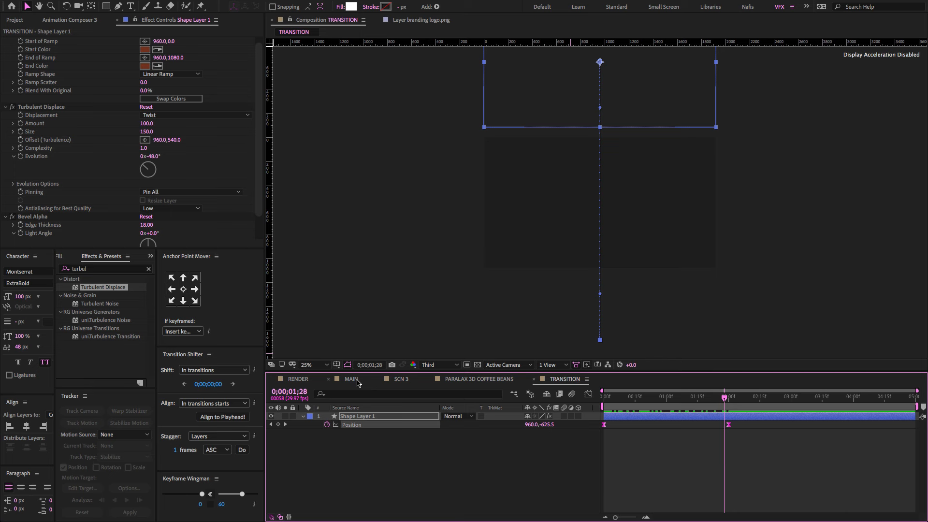
Step: Place the TRANSITION composition above SCN 3 in MAIN and slide it to start shortly before the cut from SCN 2 to SCN 3
click(351, 379)
click(15, 20)
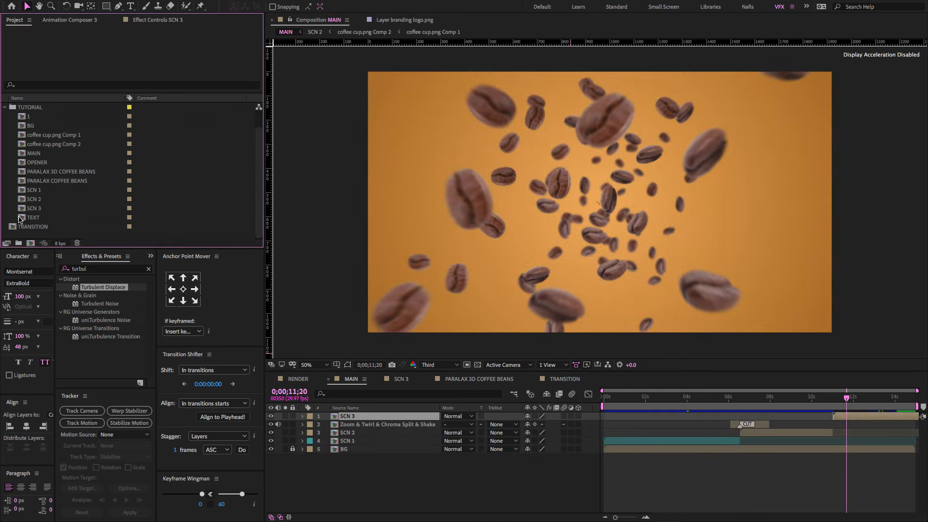
drag(14, 228, 464, 417)
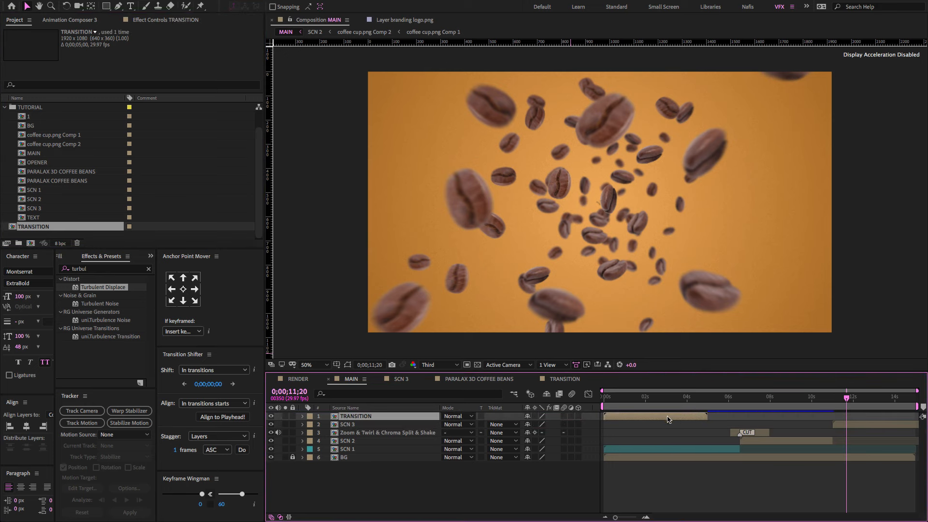
drag(668, 419, 889, 419)
click(822, 399)
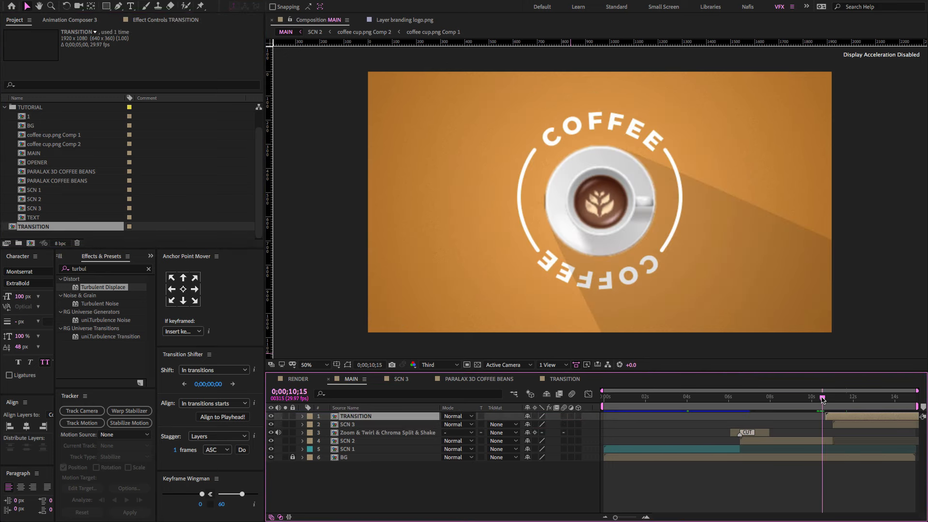
drag(822, 399, 848, 399)
Step: Scale the TRANSITION layer in MAIN to 123% and trim its end after the coffee wave has passed
key(s)
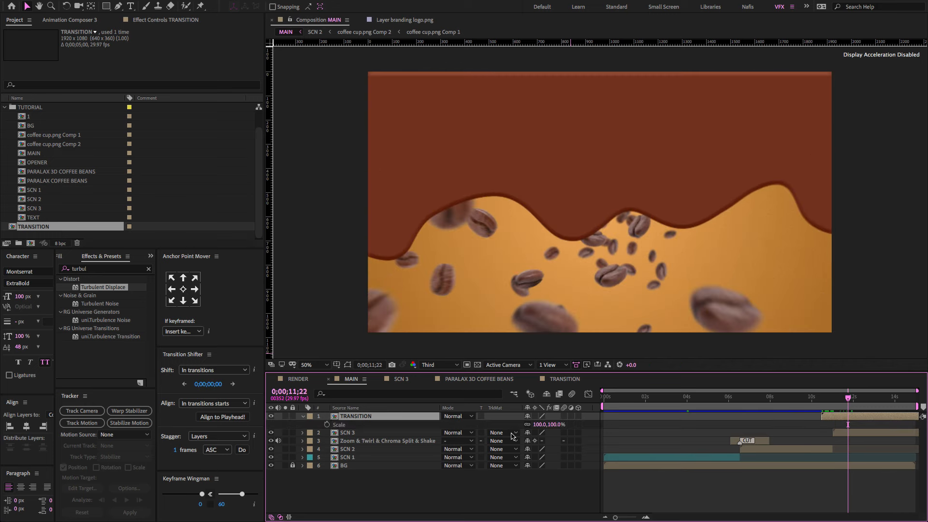
drag(555, 425, 567, 424)
drag(822, 397, 827, 420)
key(alt+bracketright)
click(827, 397)
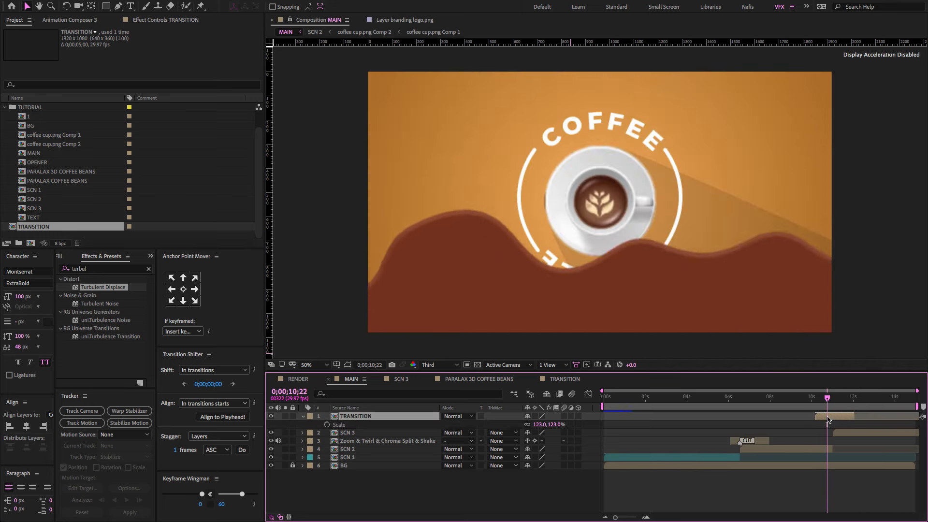
Step: Play back the MAIN composition from the start and examine how the logo appears among the coffee beans in SCN 3
key(Home)
drag(666, 371, 666, 405)
key(space)
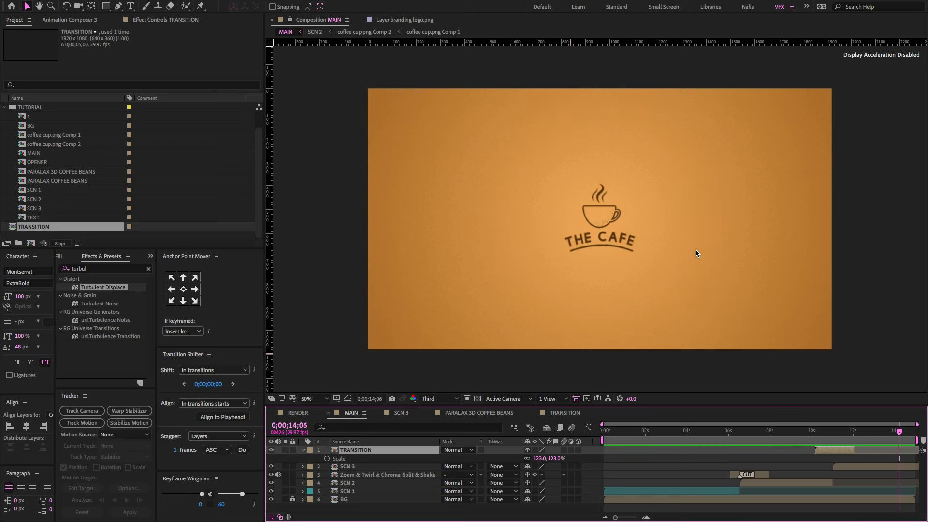
drag(898, 435, 881, 443)
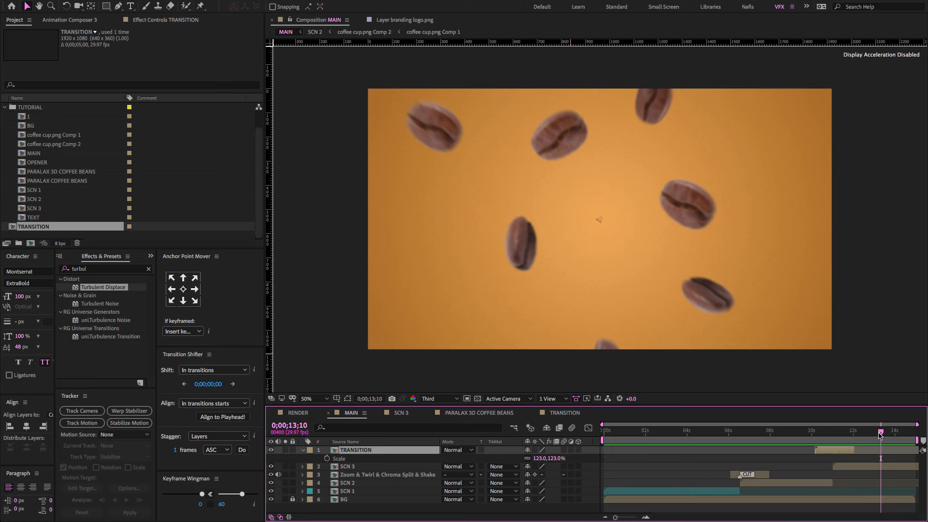
drag(880, 434, 872, 437)
Step: Open the SCN 3 composition and keyframe the branding logo.png layer's Opacity at 100% at 0;00;02;01
click(874, 467)
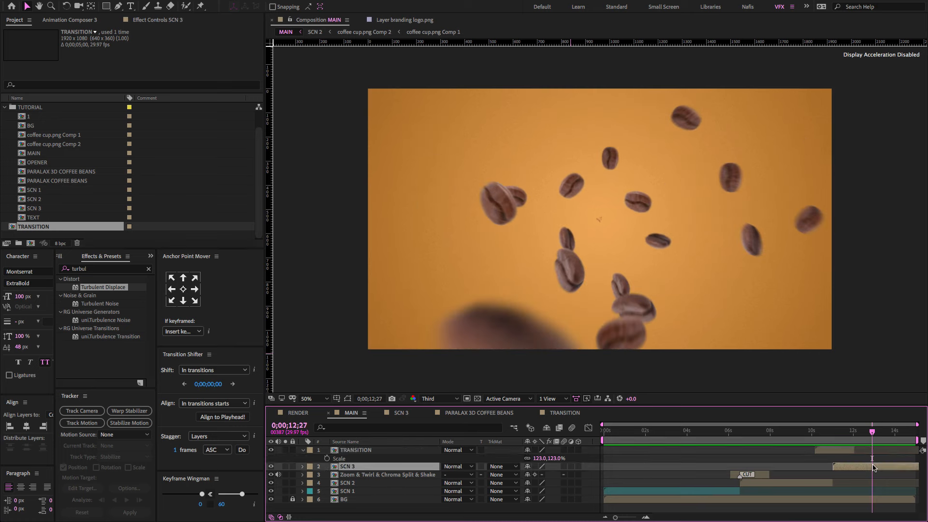
double_click(847, 468)
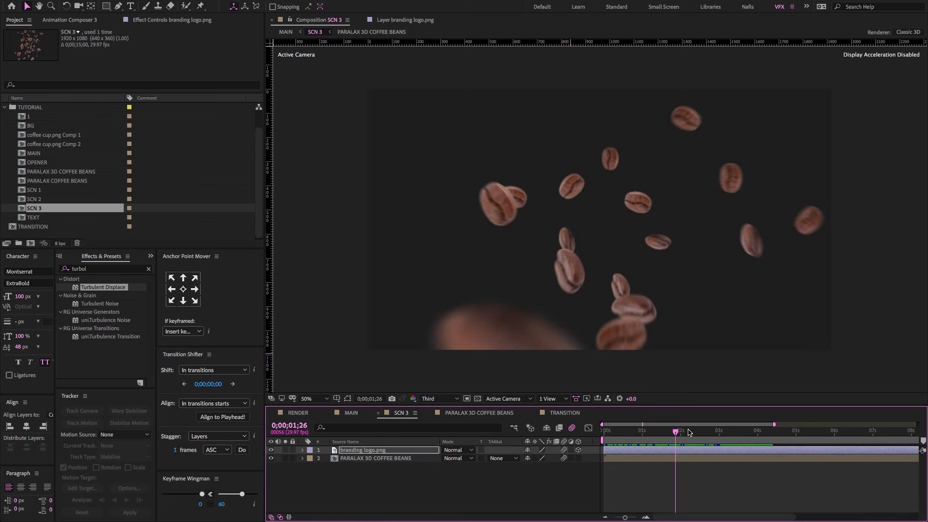
mouse_move(669, 437)
mouse_down()
mouse_move(657, 440)
mouse_move(691, 439)
mouse_move(682, 441)
mouse_up()
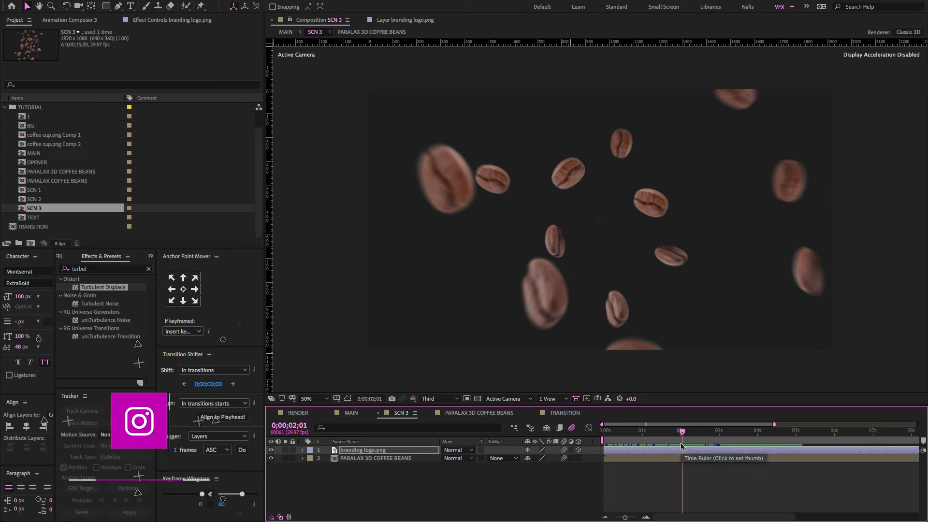
key(t)
key(alt+shift+t)
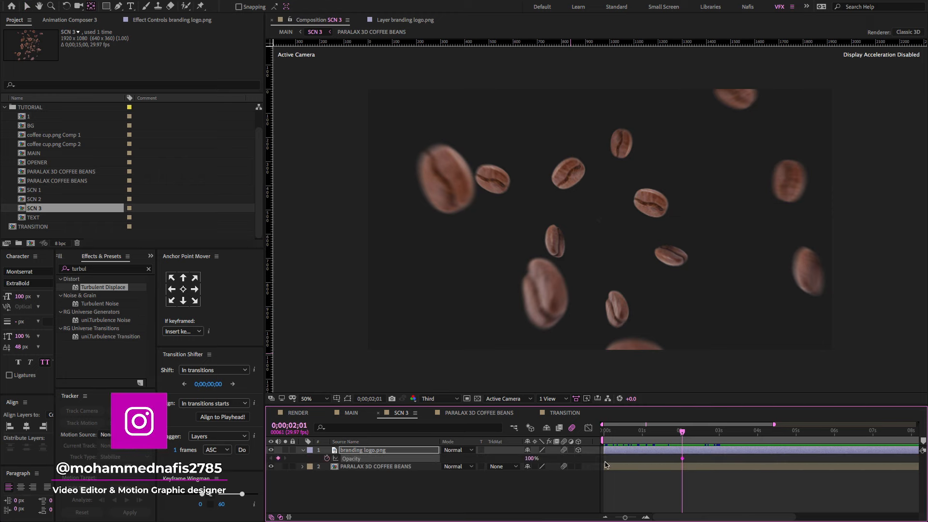
Step: Keyframe the logo's Opacity at 0% at 0;00;00;00, preview the fade-in and delay both Opacity keyframes by about one second
drag(660, 437, 473, 460)
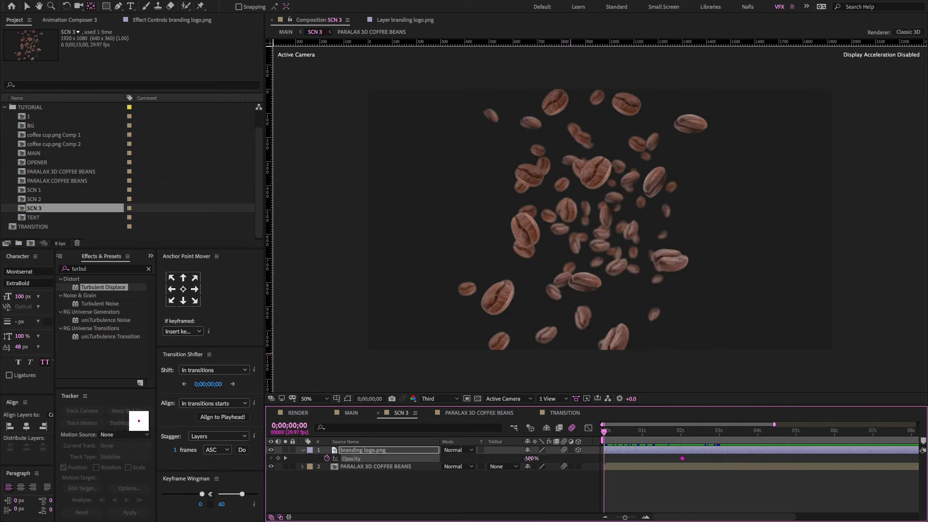
drag(530, 458, 326, 458)
key(space)
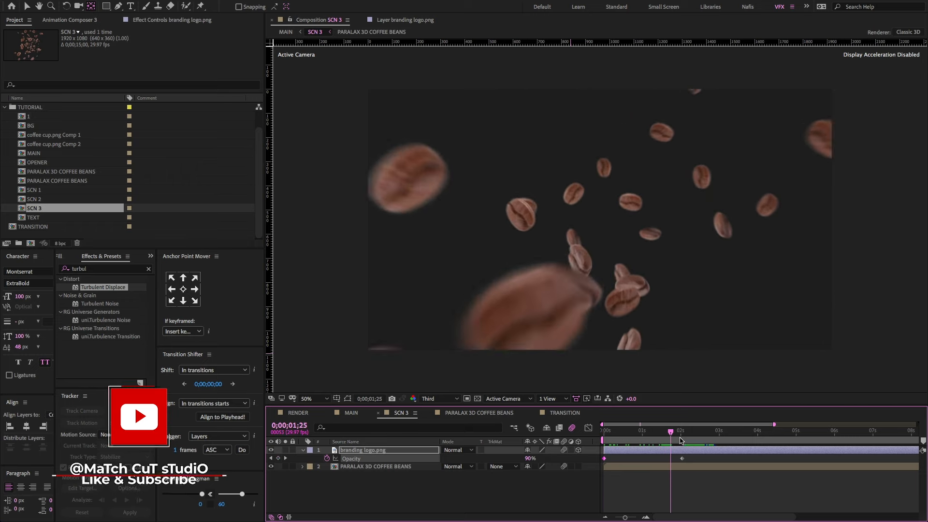
drag(701, 455, 624, 452)
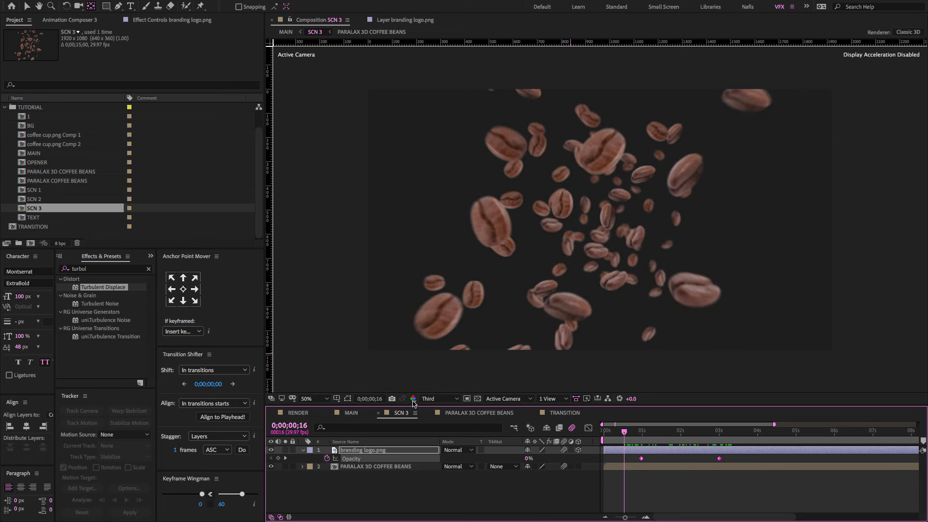
Step: Return to the MAIN composition, go to 0;00;04;20 and set the preview resolution to Full
click(351, 413)
click(681, 431)
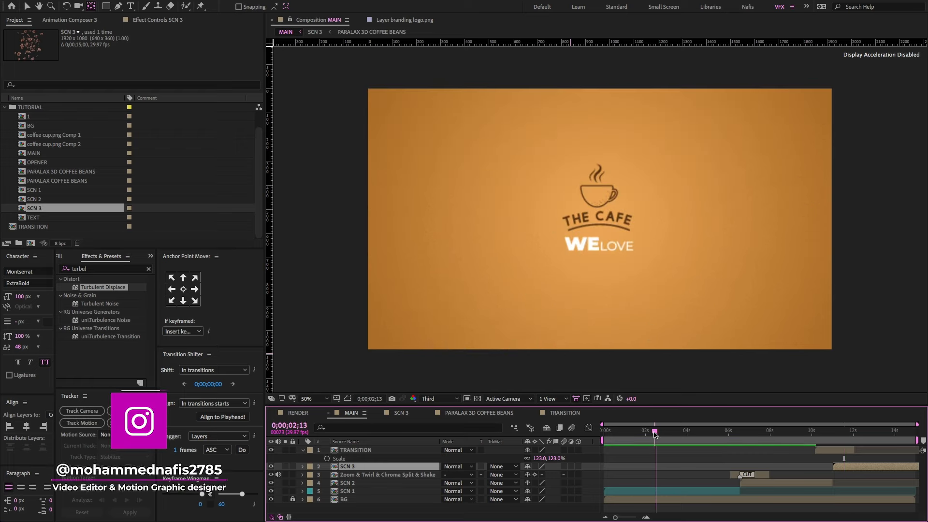
click(701, 431)
click(438, 398)
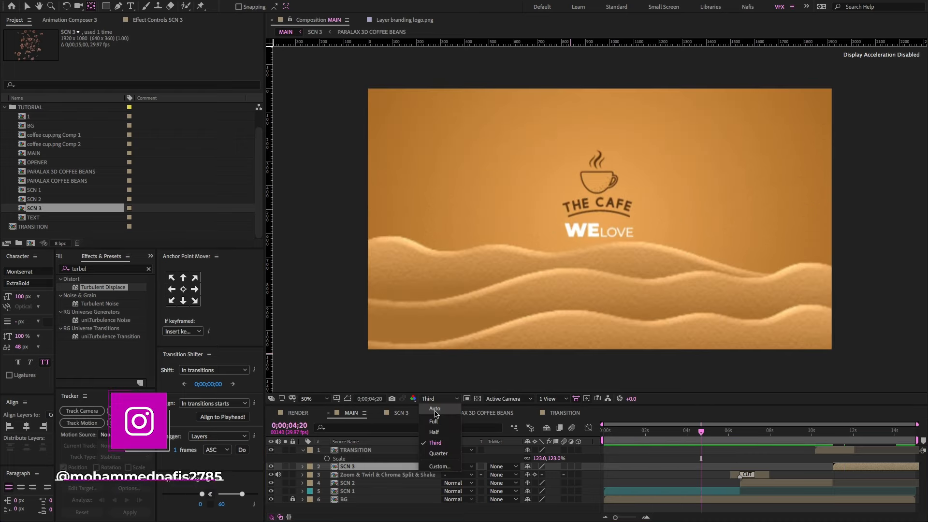
click(440, 419)
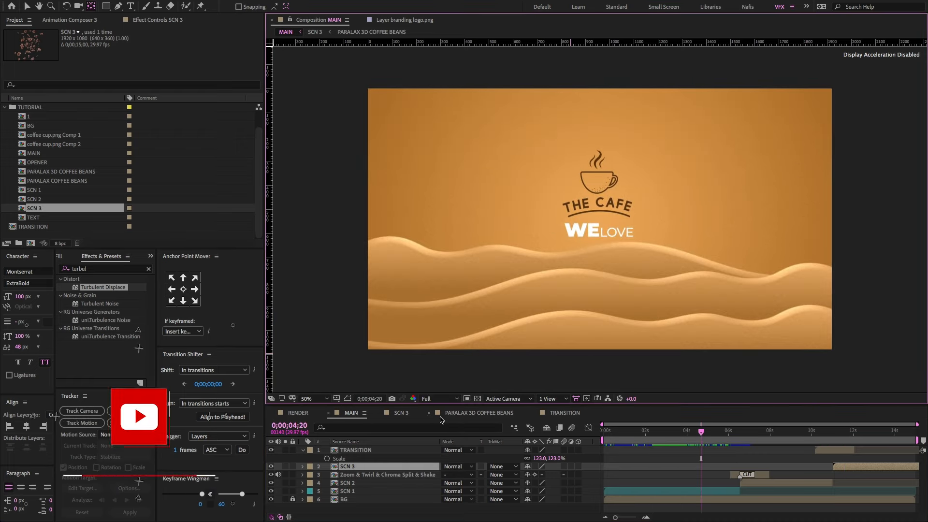